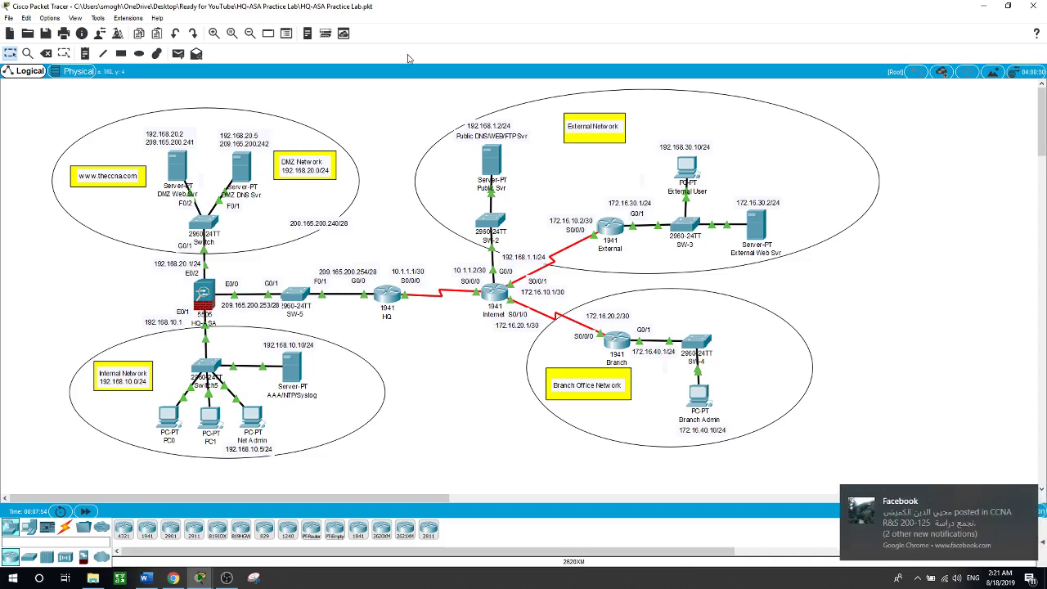
# - Dismiss the notification, open the HQ-ASA command line and enter privileged mode
pyautogui.click(1028, 495)
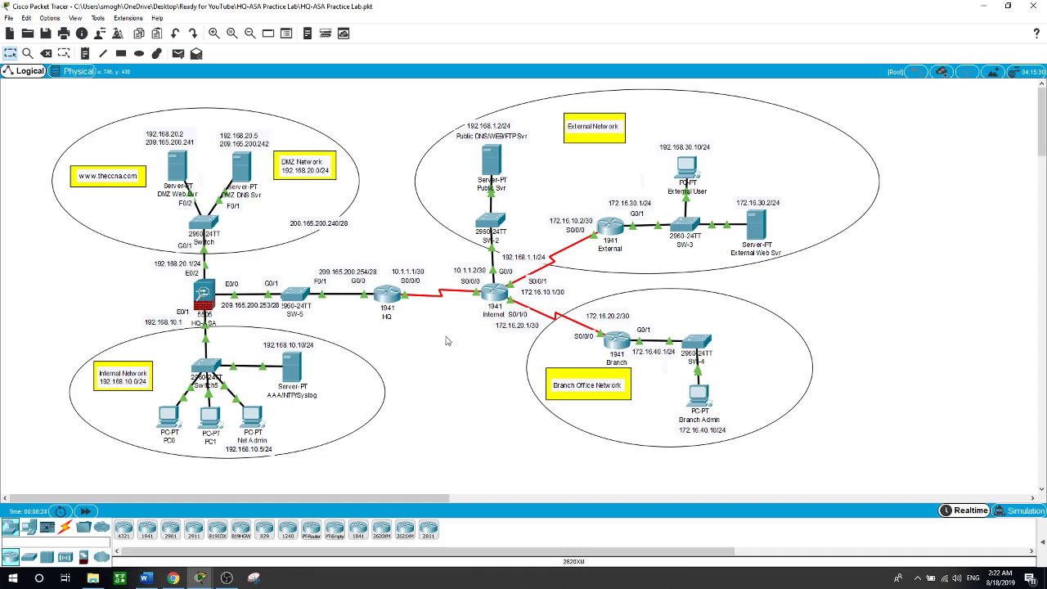
pyautogui.click(209, 296)
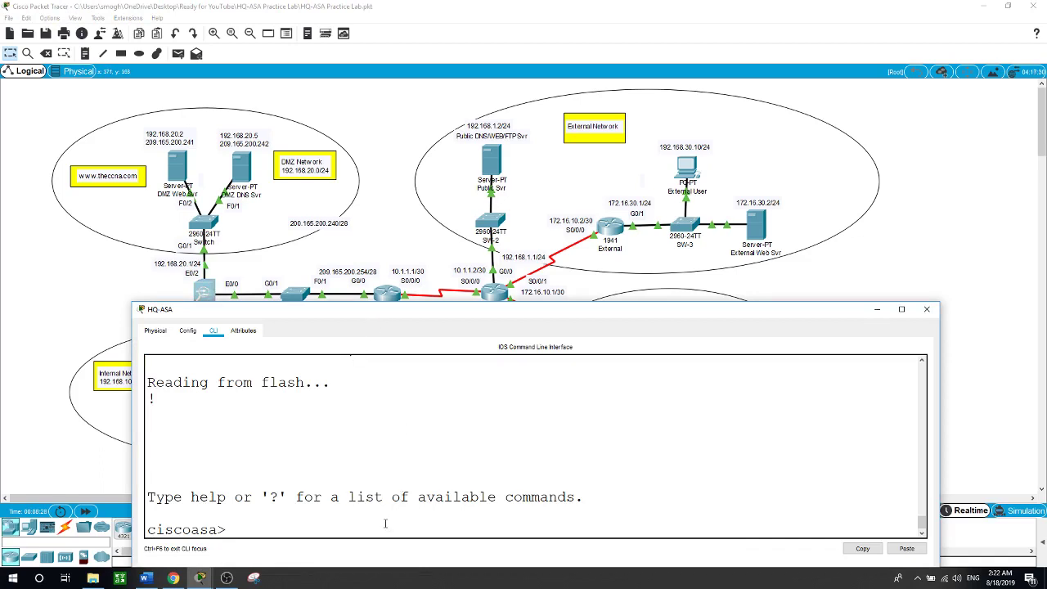
pyautogui.write('en')
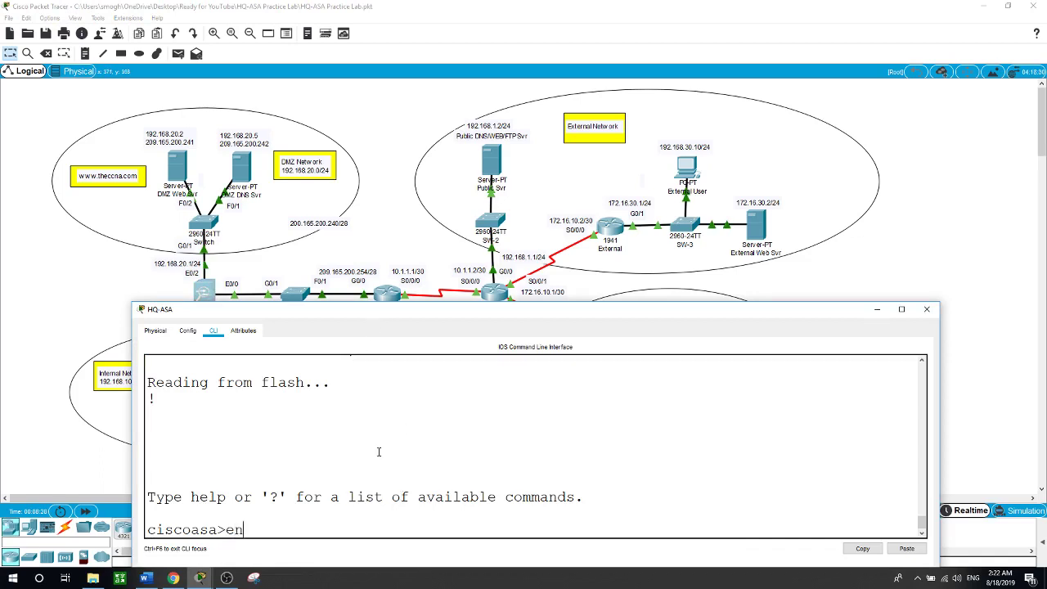
pyautogui.press('Return')
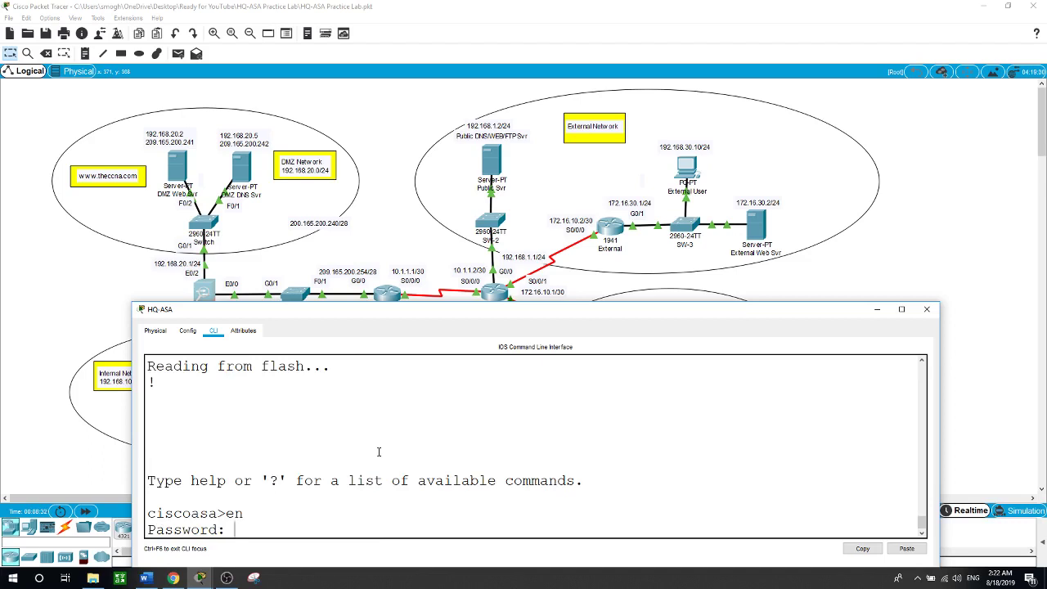
pyautogui.press('Return')
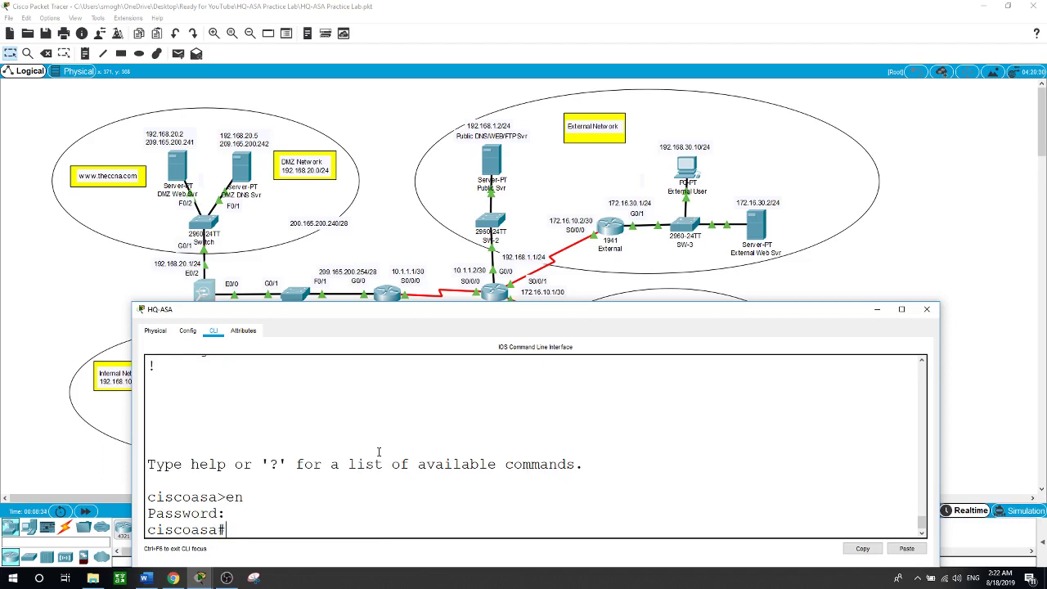
# - In global configuration mode, create a local admin user account with its password
pyautogui.press('Return')
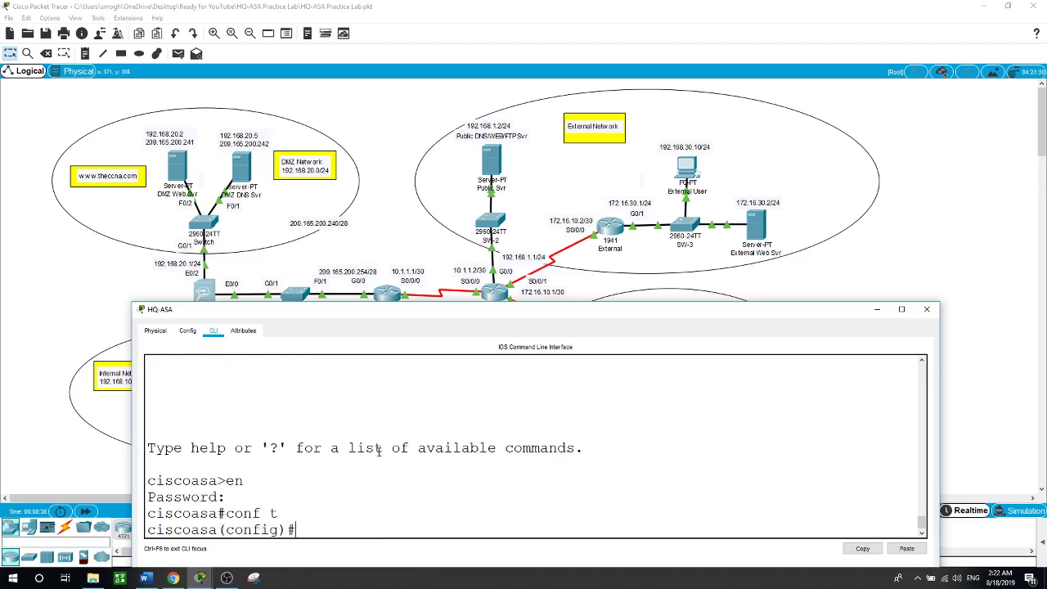
pyautogui.press('Tab')
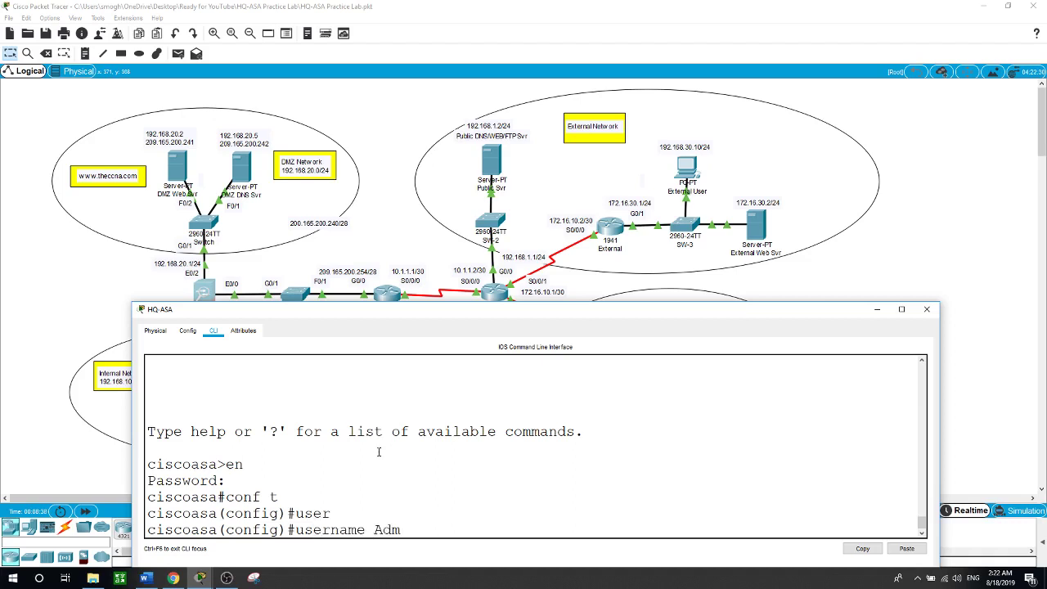
pyautogui.press('Tab')
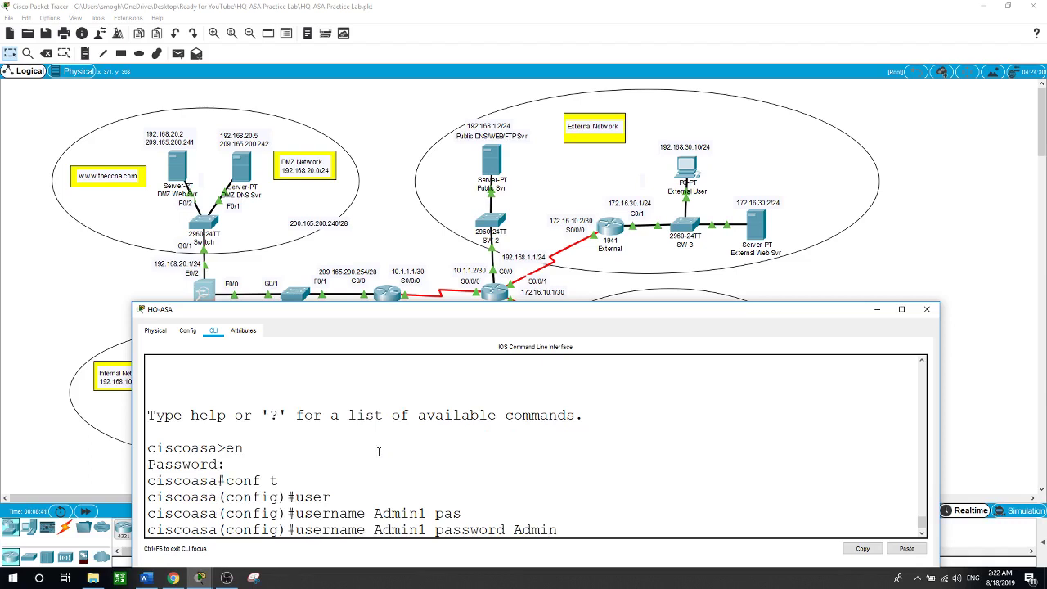
pyautogui.press('Return')
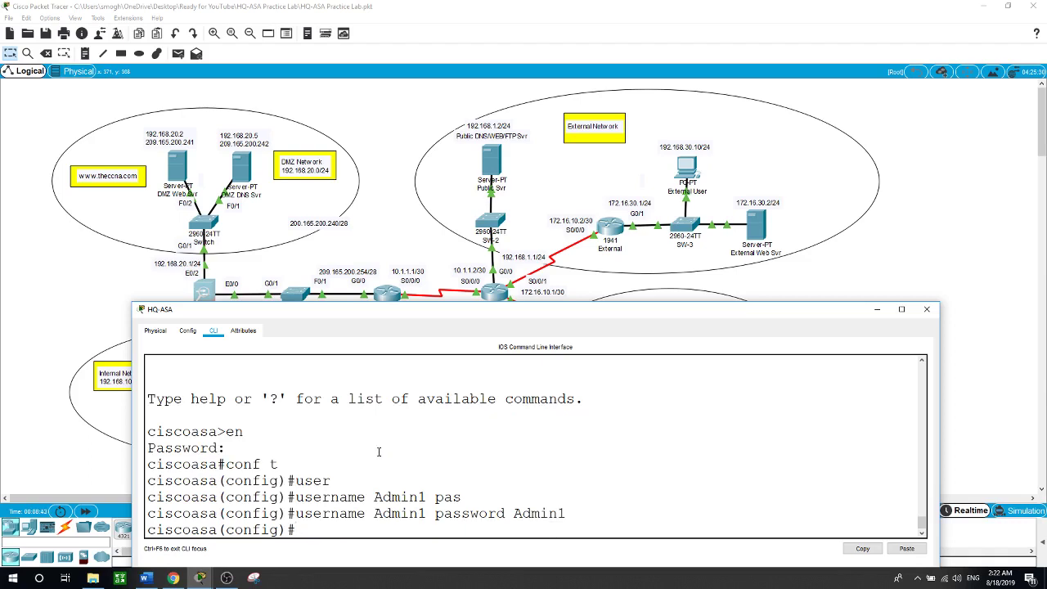
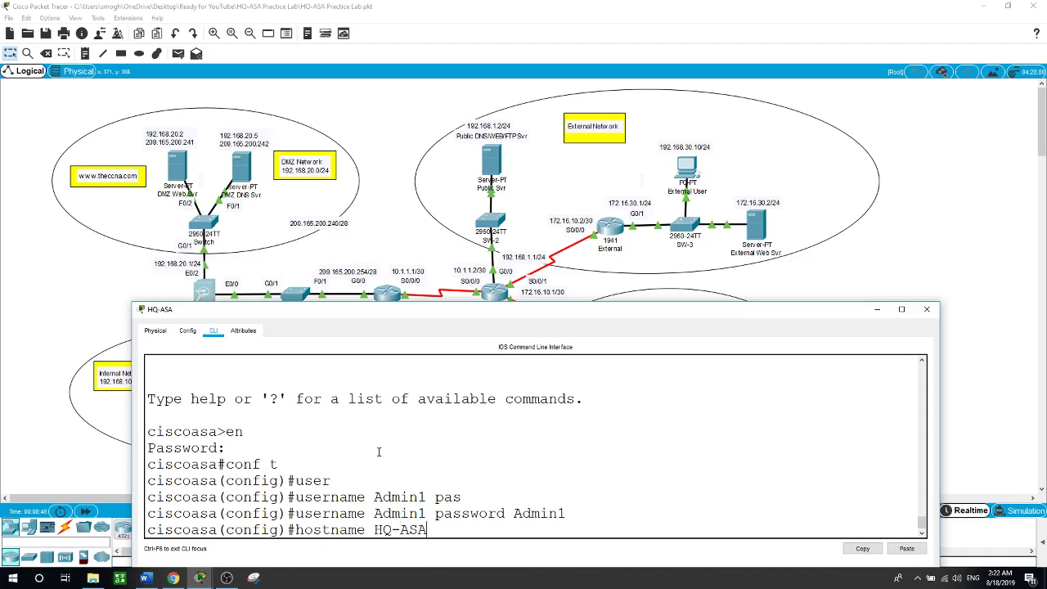
# - Rename the firewall to HQ-ASA and set the enable password
pyautogui.press('Return')
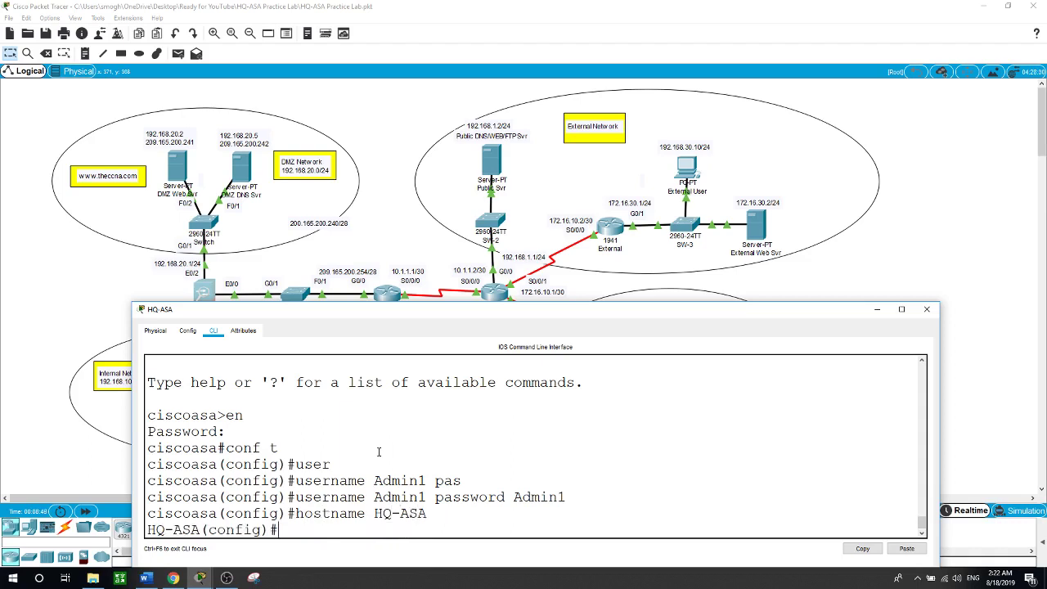
pyautogui.press('Tab')
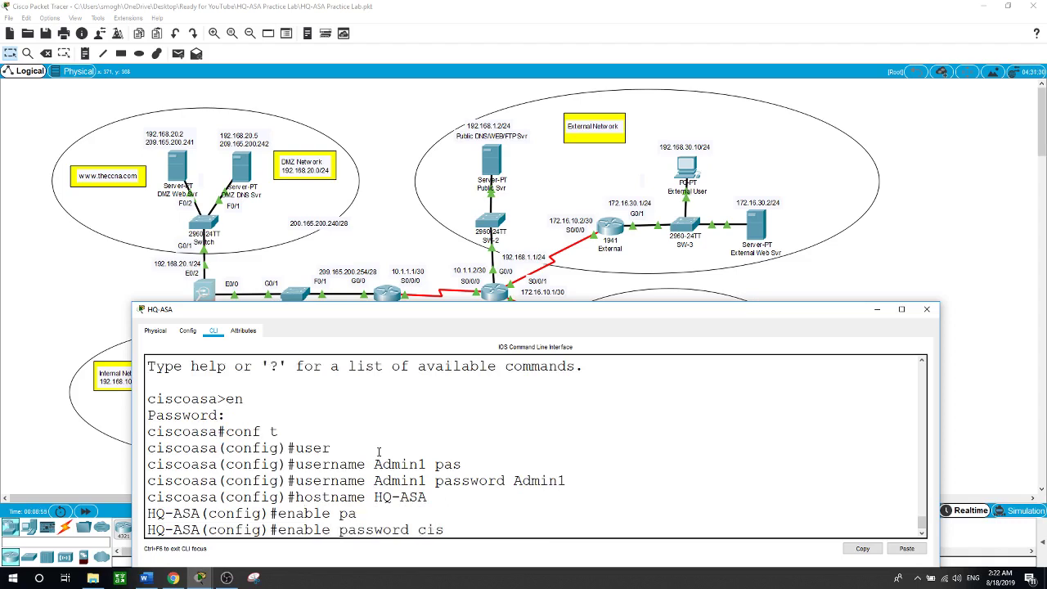
pyautogui.press('Return')
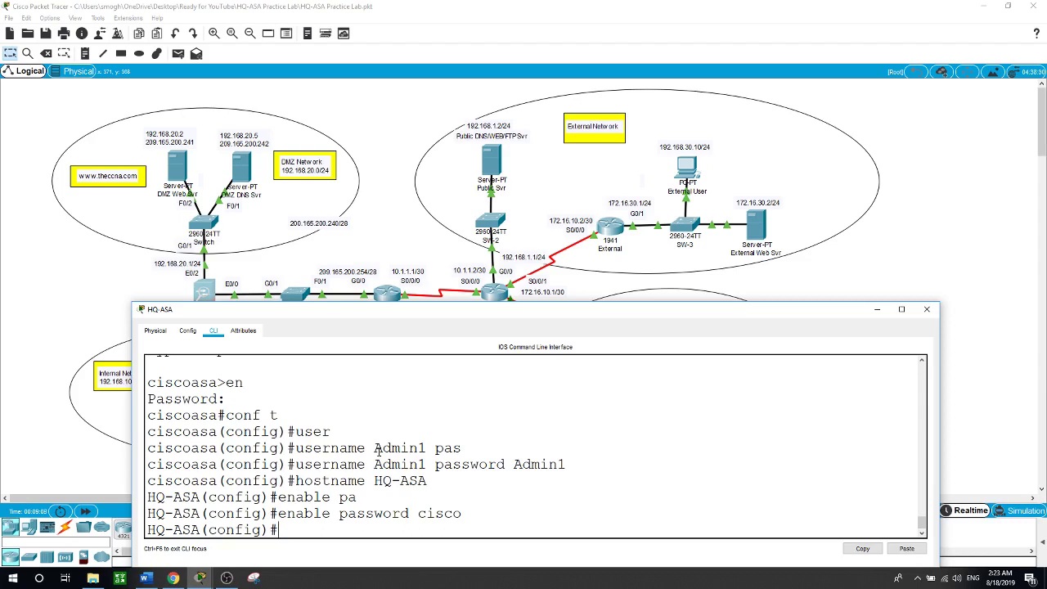
# - Apply domain-name theccna.com, then enter interface vlan 1 configuration mode
pyautogui.write('doma')
pyautogui.press('Tab')
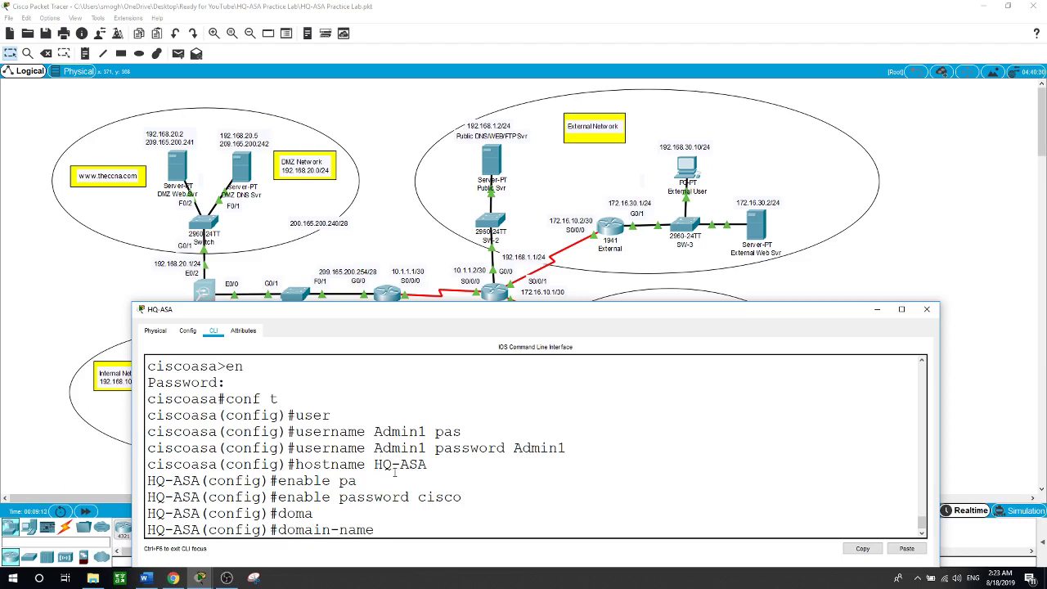
pyautogui.write('theccna.com')
pyautogui.press('Return')
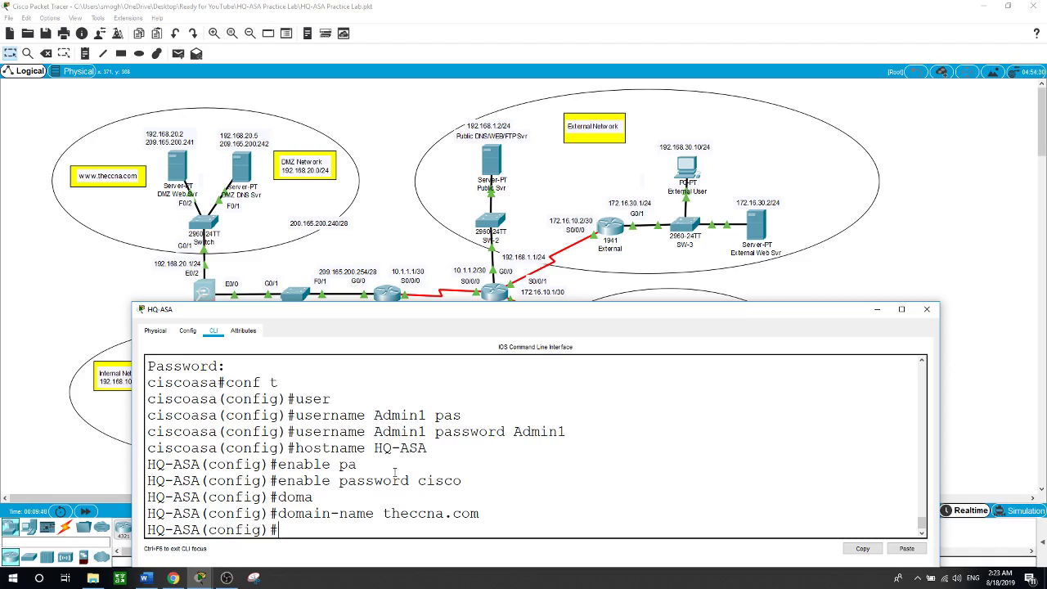
pyautogui.write('int vlan 1')
pyautogui.press('Return')
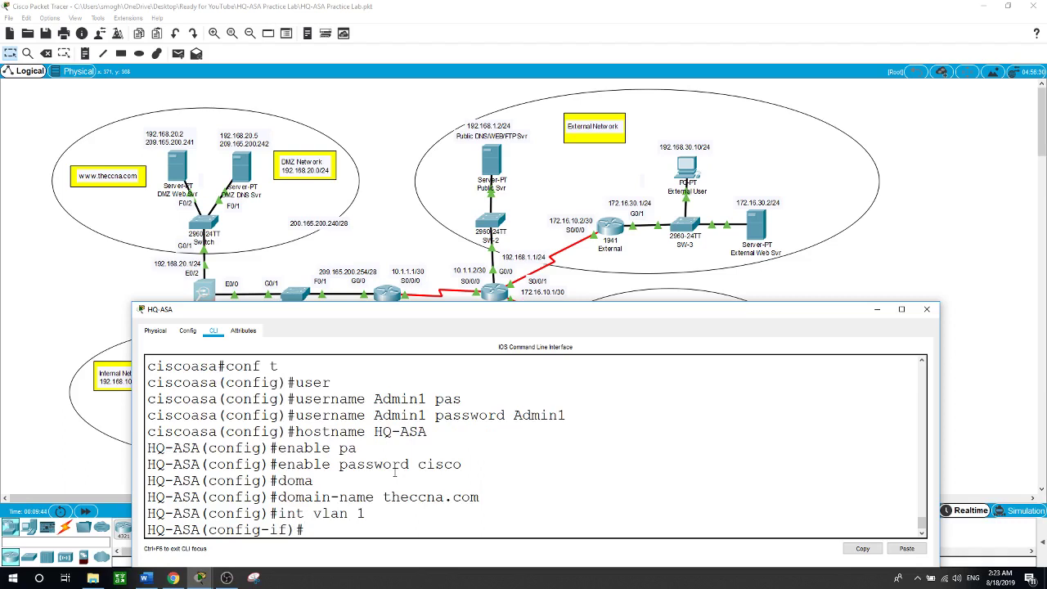
# - Give VLAN 1 the address 192.168.10.1 255.255.255.0 and bring it up
pyautogui.write('ip add')
pyautogui.press('Tab')
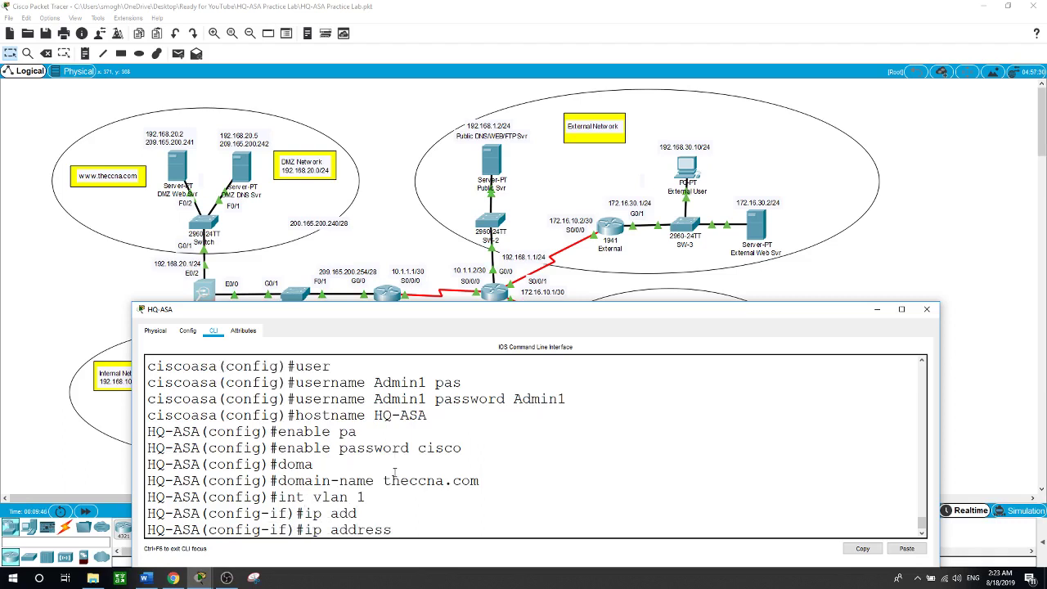
pyautogui.write('192.168.10.1')
pyautogui.write('255.25')
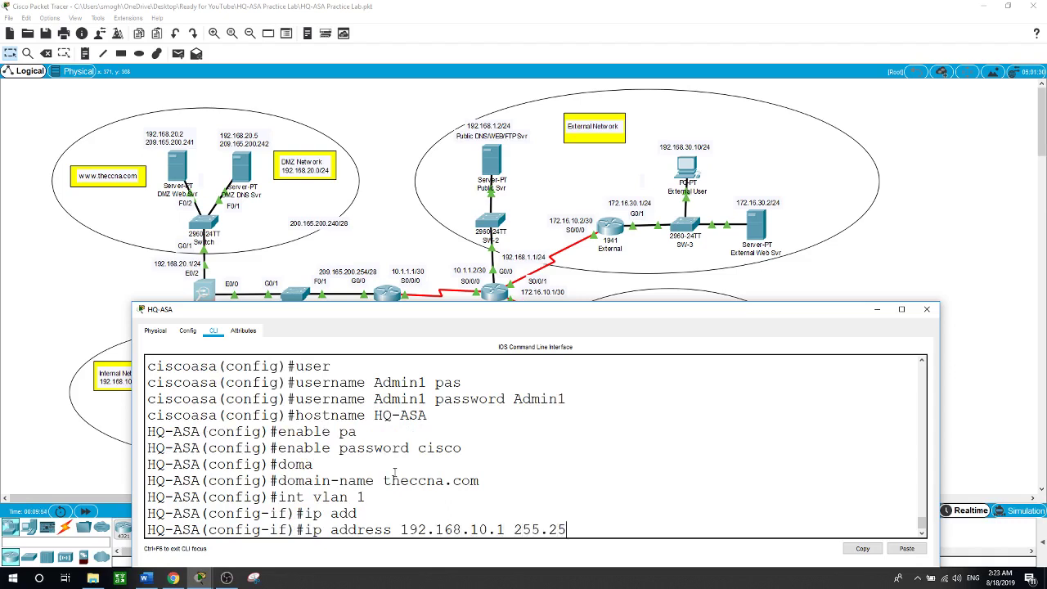
pyautogui.write('5.255.0')
pyautogui.press('Return')
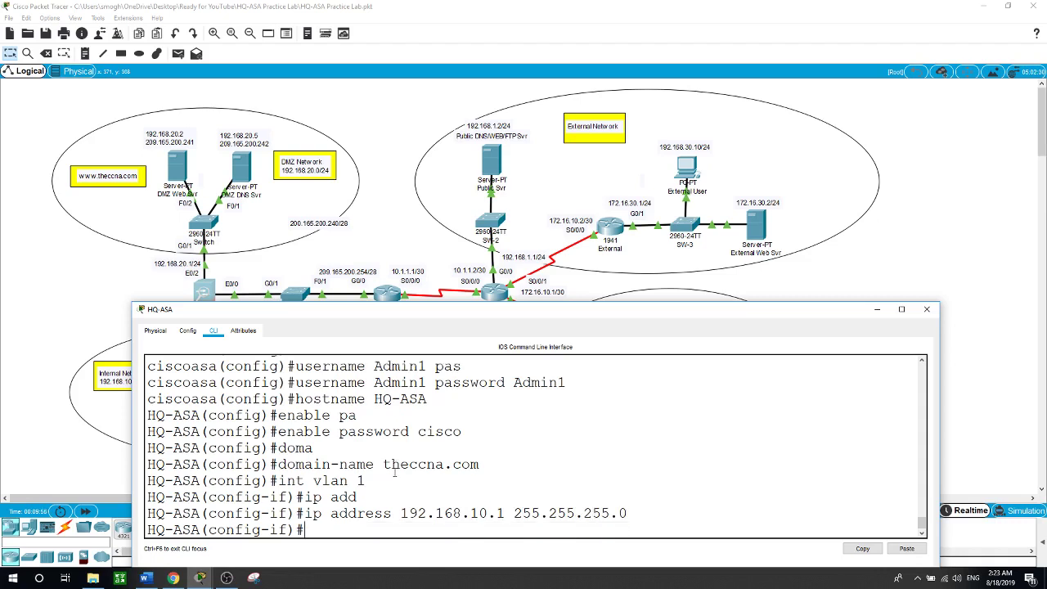
pyautogui.write('no shut')
pyautogui.press('Return')
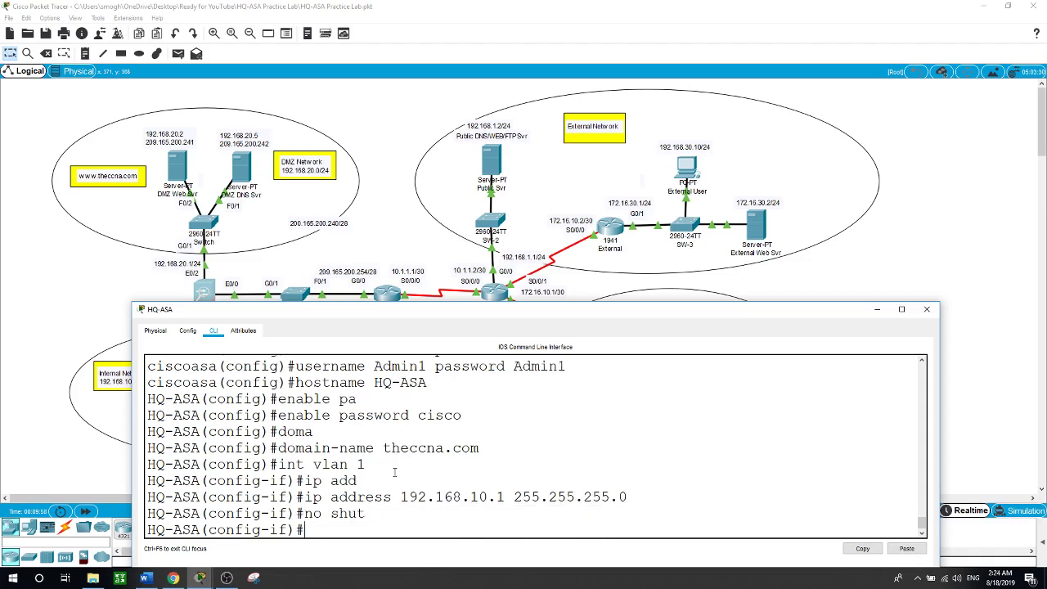
pyautogui.moveTo(423, 312); pyautogui.dragTo(598, 311)
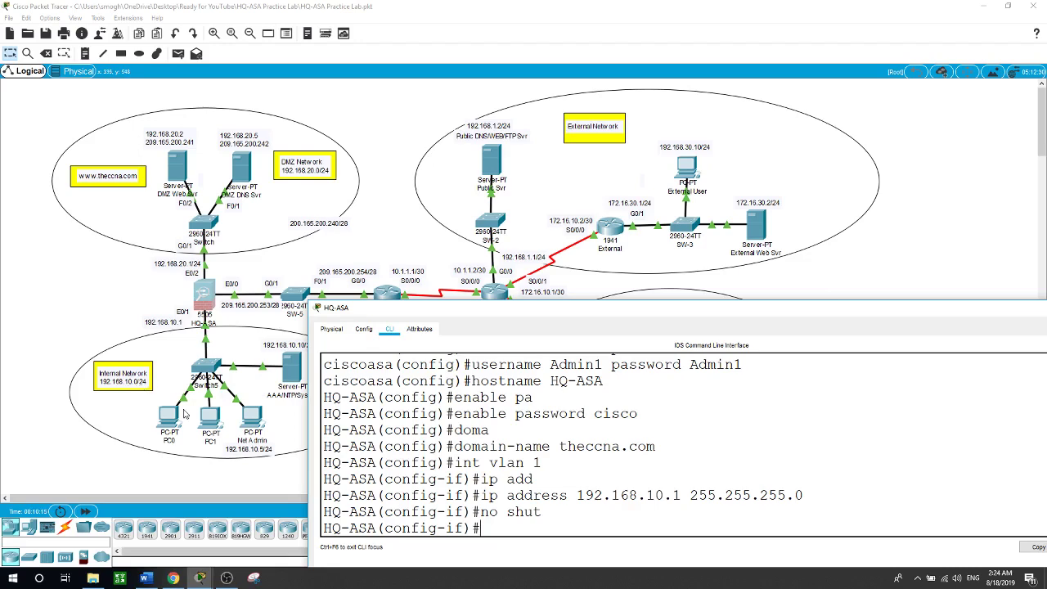
pyautogui.moveTo(446, 308); pyautogui.dragTo(225, 274)
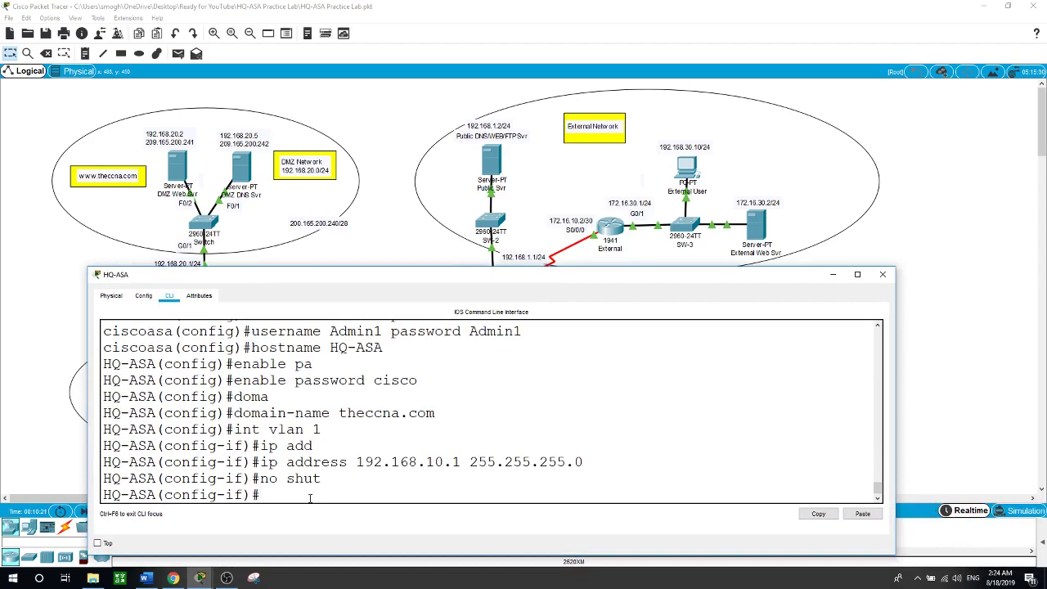
# - Name the VLAN 1 interface inside with security level 100
pyautogui.write('nameif inside')
pyautogui.press('Return')
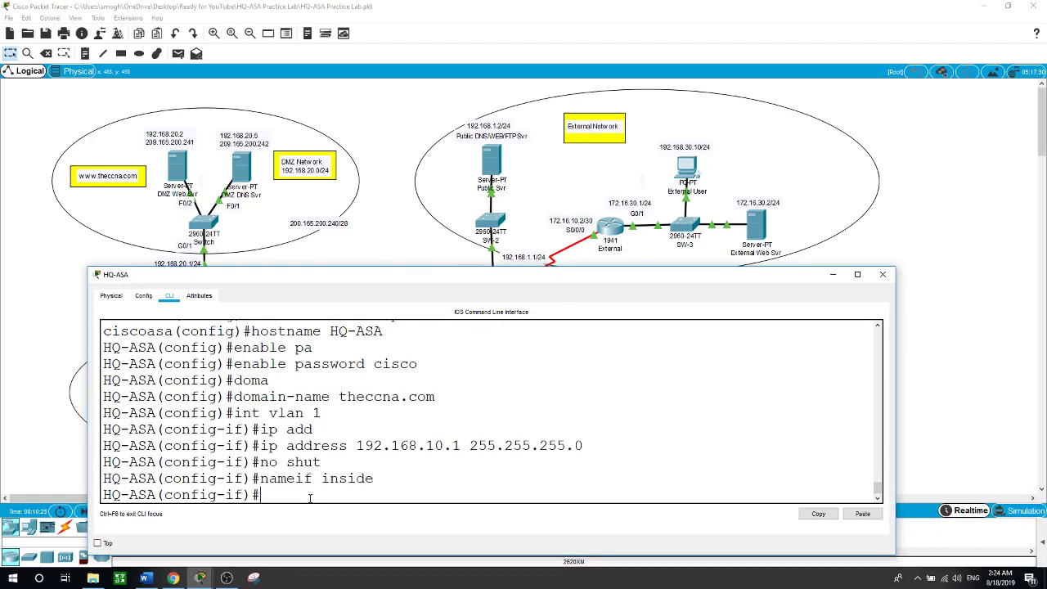
pyautogui.write('se')
pyautogui.press('Tab')
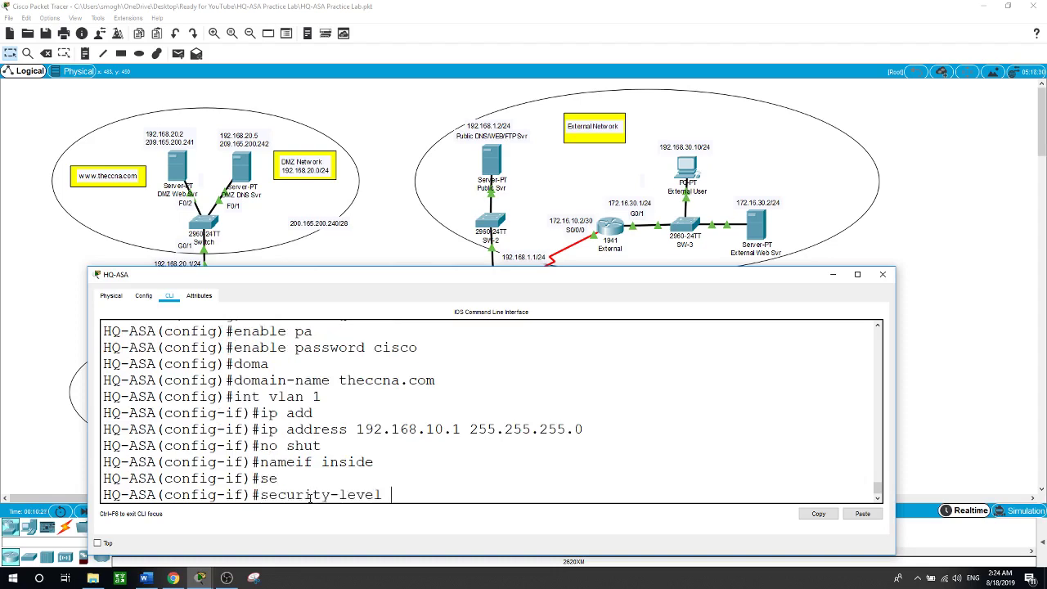
pyautogui.write('100')
pyautogui.press('Return')
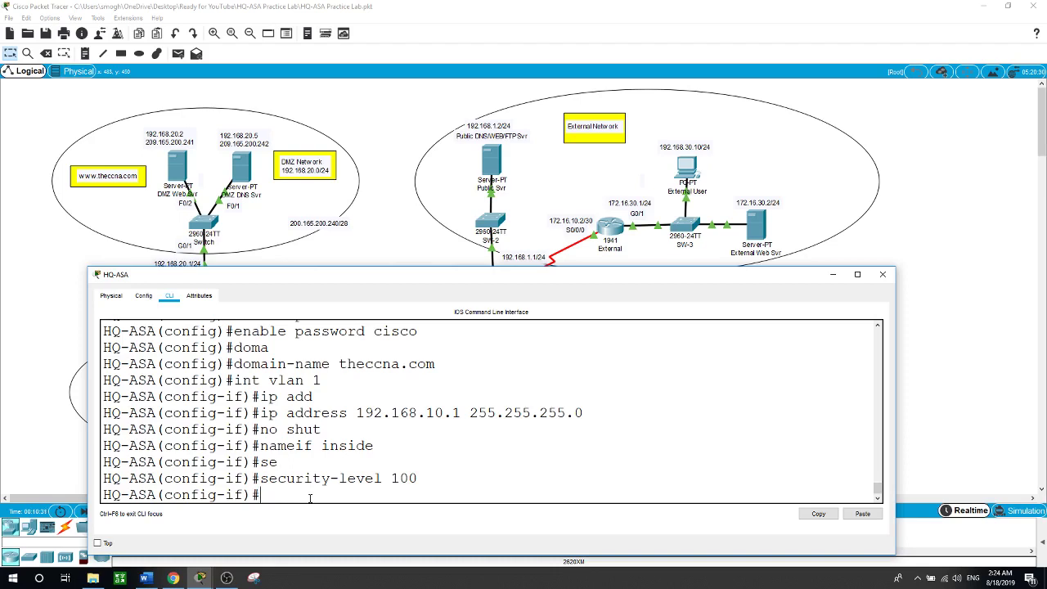
pyautogui.write('int e0/1')
# - Make port e0/1 an enabled access port in VLAN 1, then enter interface VLAN 2
pyautogui.press('Return')
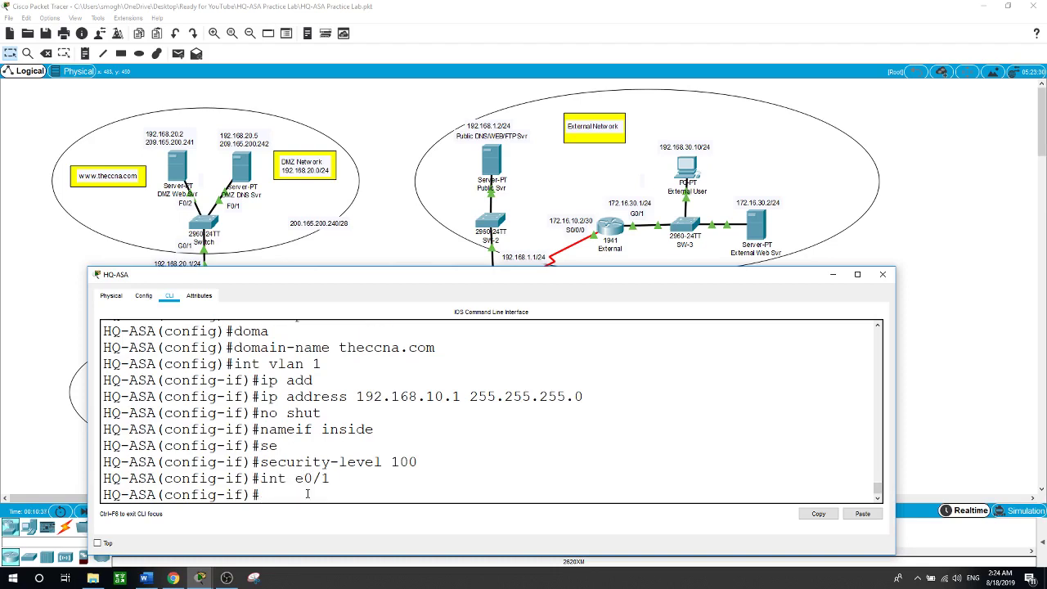
pyautogui.write('swi')
pyautogui.press('Tab')
pyautogui.write('ac')
pyautogui.press('Tab')
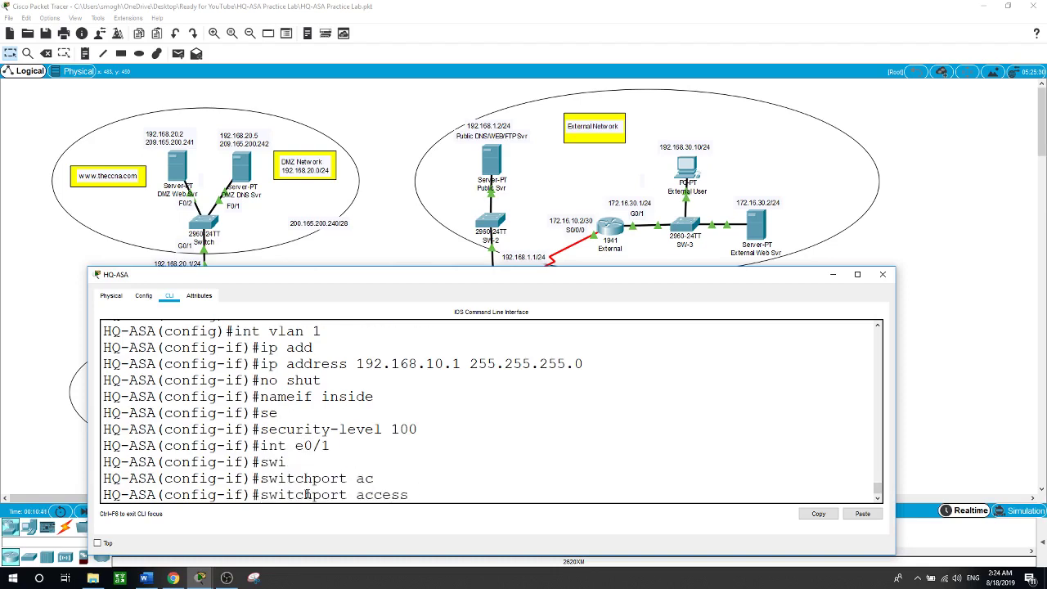
pyautogui.write('v')
pyautogui.press('Tab')
pyautogui.write('1')
pyautogui.press('Return')
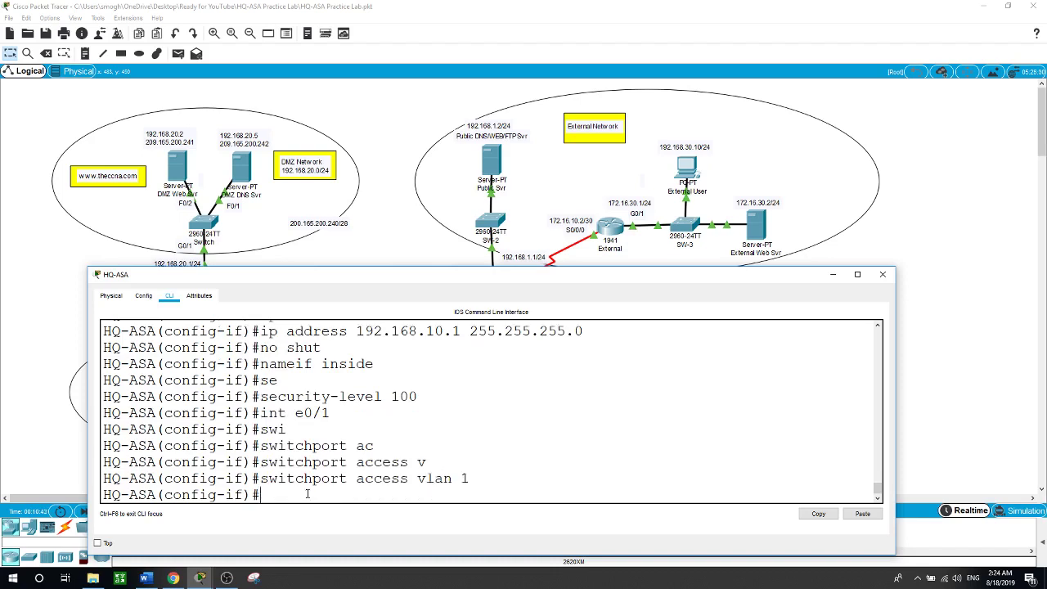
pyautogui.write('no shut')
pyautogui.press('Return')
pyautogui.press('Return')
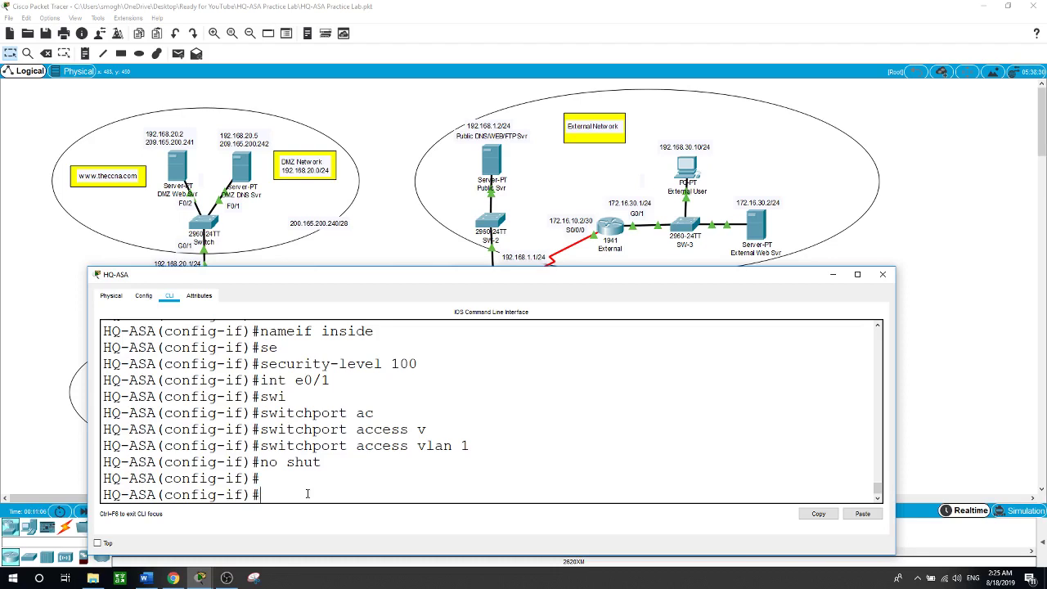
pyautogui.write('int vlan 2')
pyautogui.press('Return')
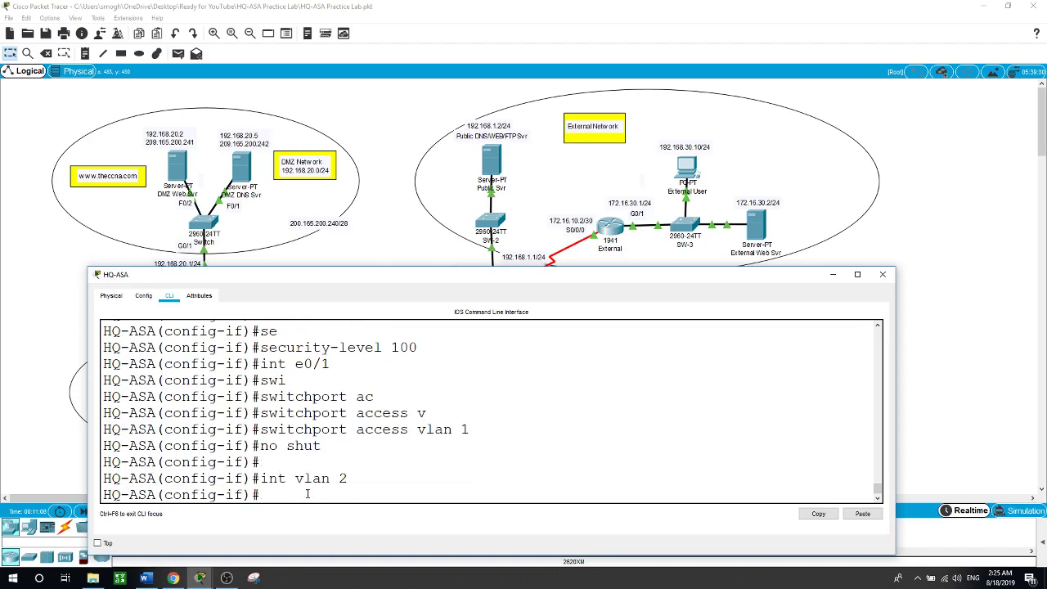
# - Give VLAN 2 the address 209.165.200.253 255.255.255.240 and bring it up
pyautogui.write('ip address')
pyautogui.moveTo(458, 277); pyautogui.dragTo(438, 366)
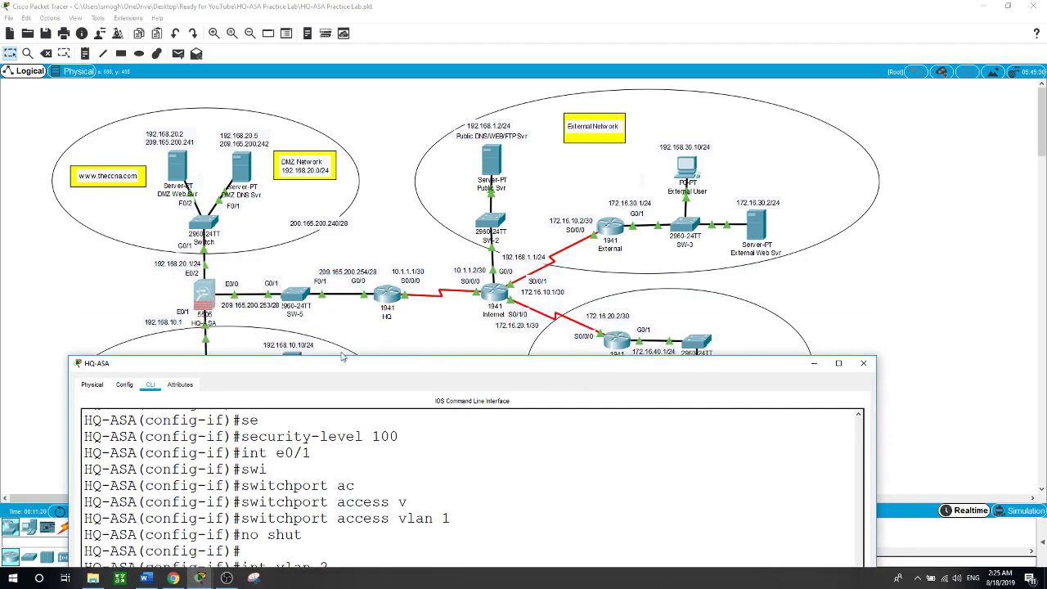
pyautogui.moveTo(360, 367); pyautogui.dragTo(370, 212)
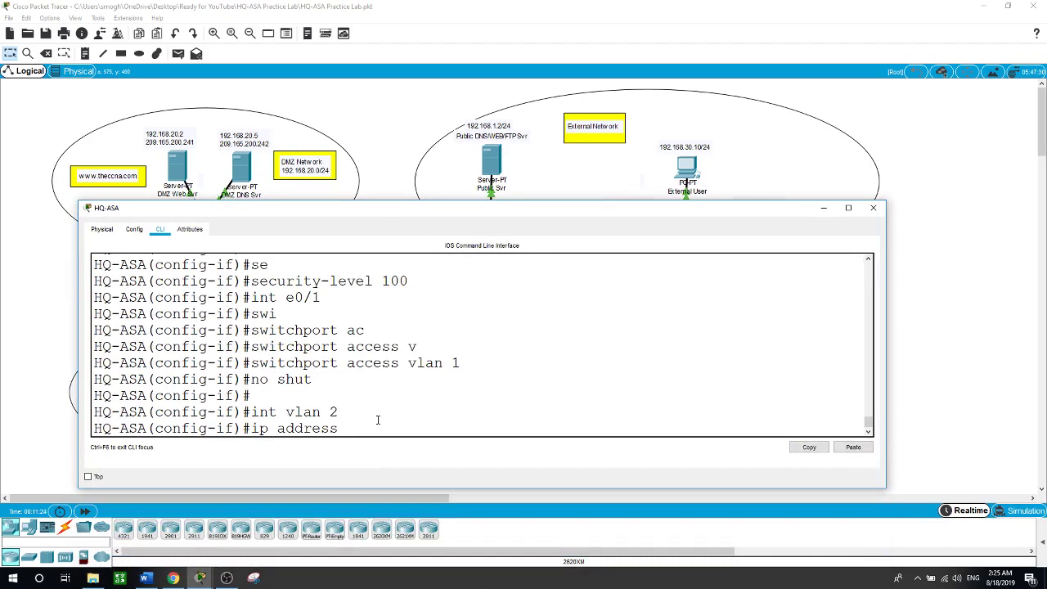
pyautogui.write('209.165.200')
pyautogui.write('.253 255.255.255.2')
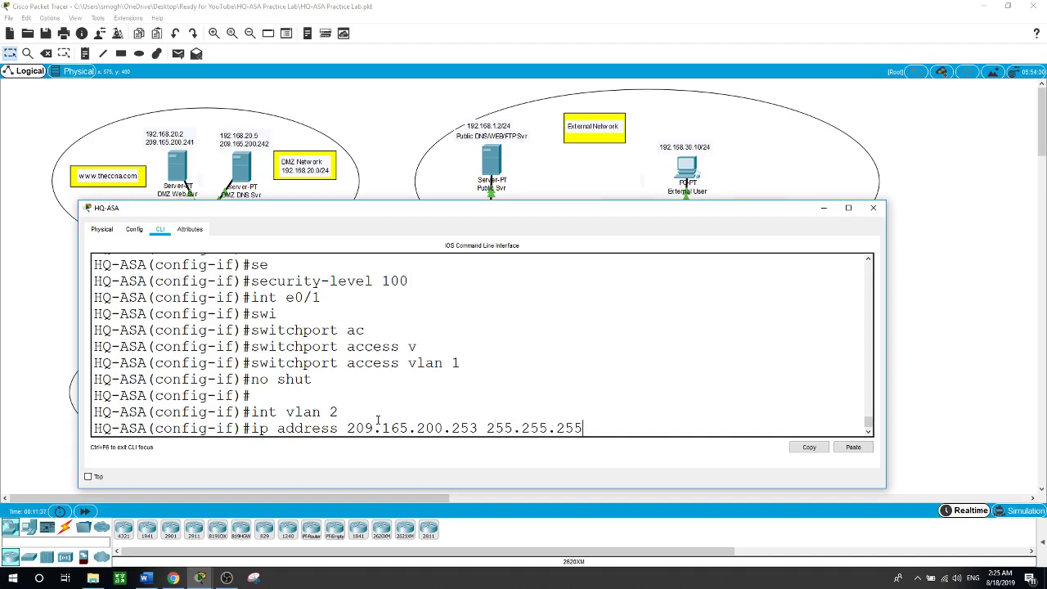
pyautogui.write('40')
pyautogui.press('Return')
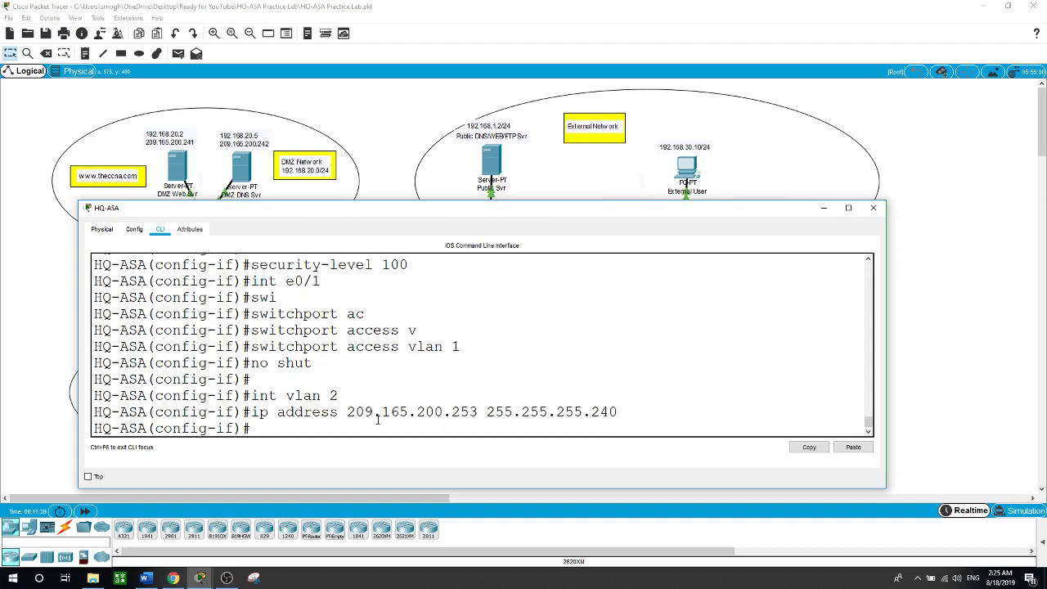
pyautogui.write('no shut')
pyautogui.press('Return')
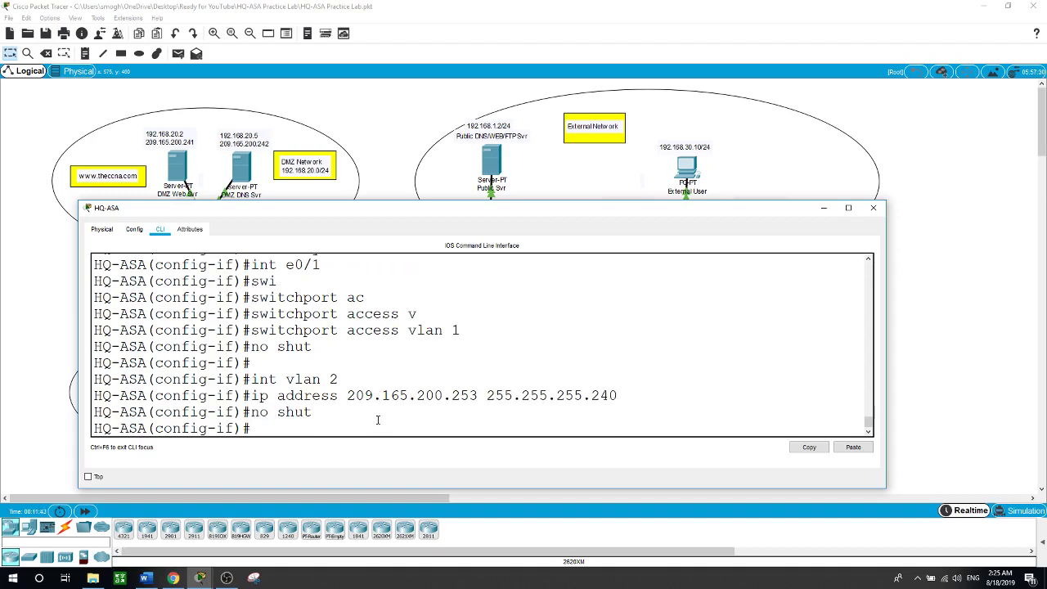
# - Name the VLAN 2 interface outside with security level 2
pyautogui.write('nameif outside')
pyautogui.press('Return')
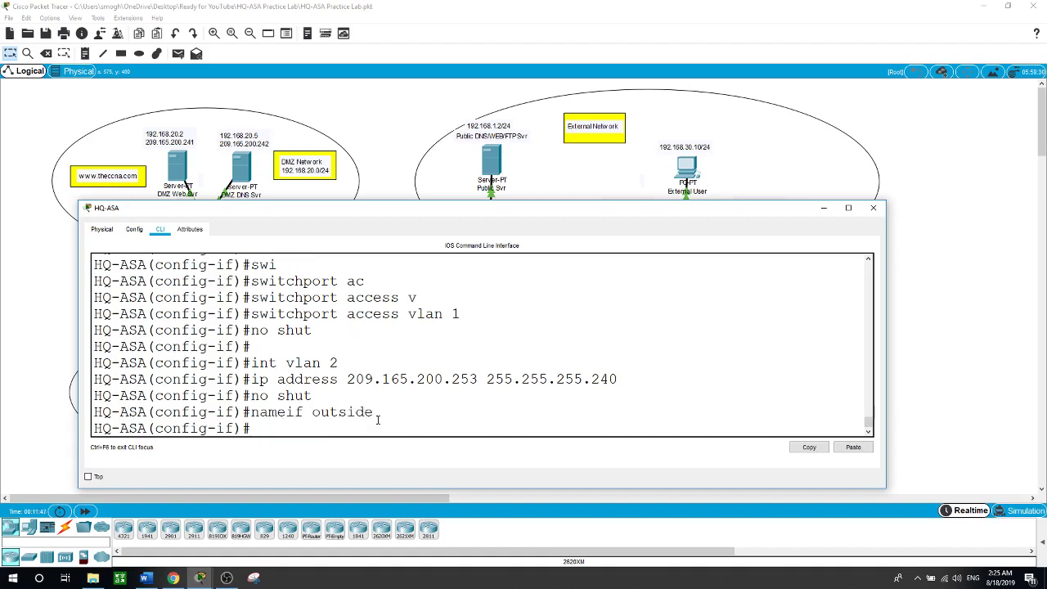
pyautogui.write('se')
pyautogui.press('Tab')
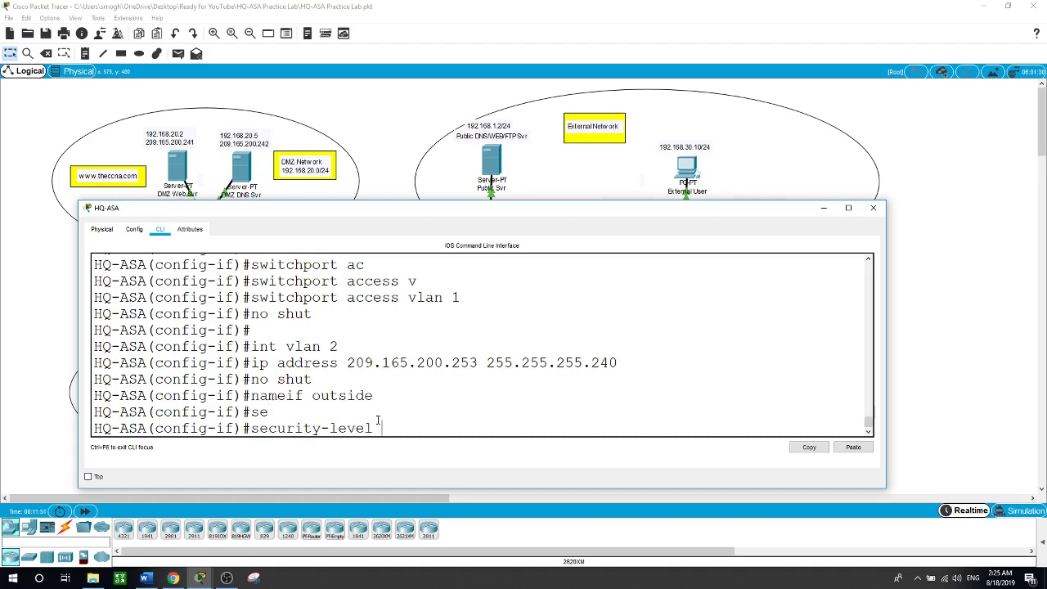
pyautogui.write('2')
pyautogui.press('Return')
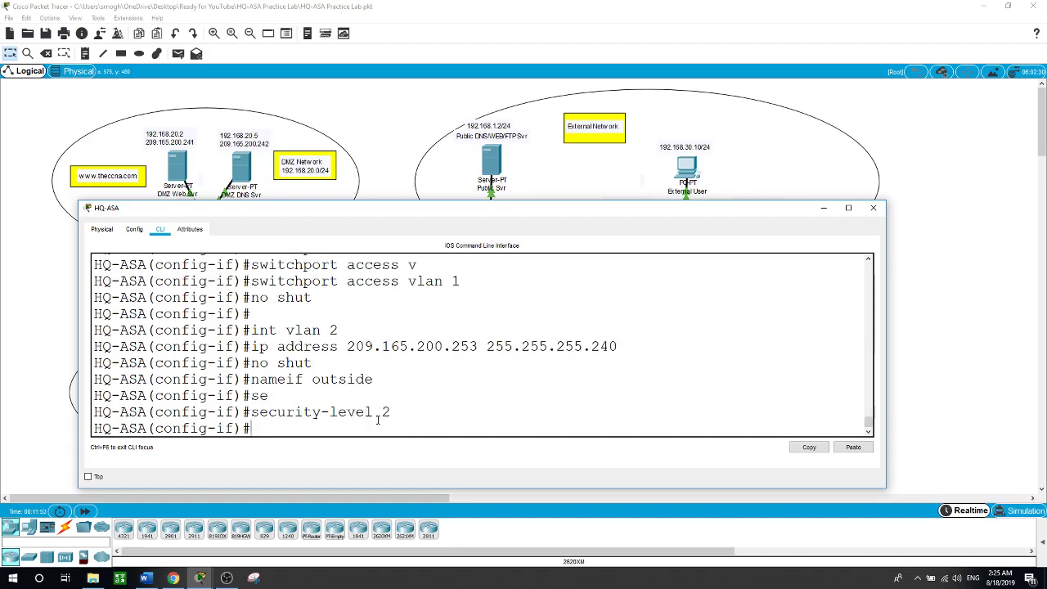
# - Make port e0/0 an enabled access port in VLAN 2, then start entering the next VLAN interface
pyautogui.write('int e0/0')
pyautogui.press('Return')
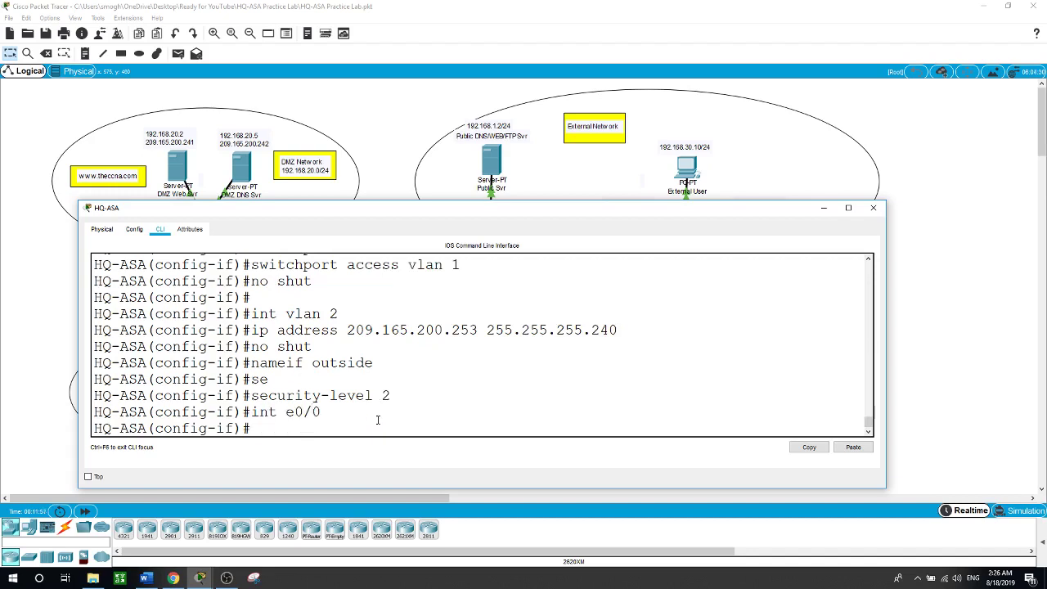
pyautogui.write('swi')
pyautogui.press('Tab')
pyautogui.write('ac')
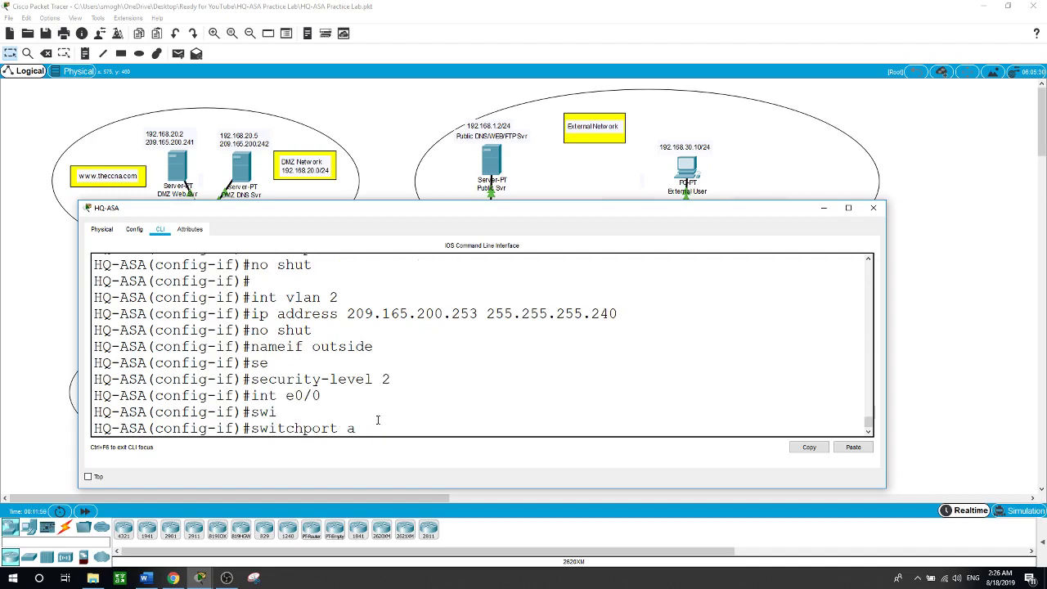
pyautogui.press('Tab')
pyautogui.write('v')
pyautogui.press('Tab')
pyautogui.write('2')
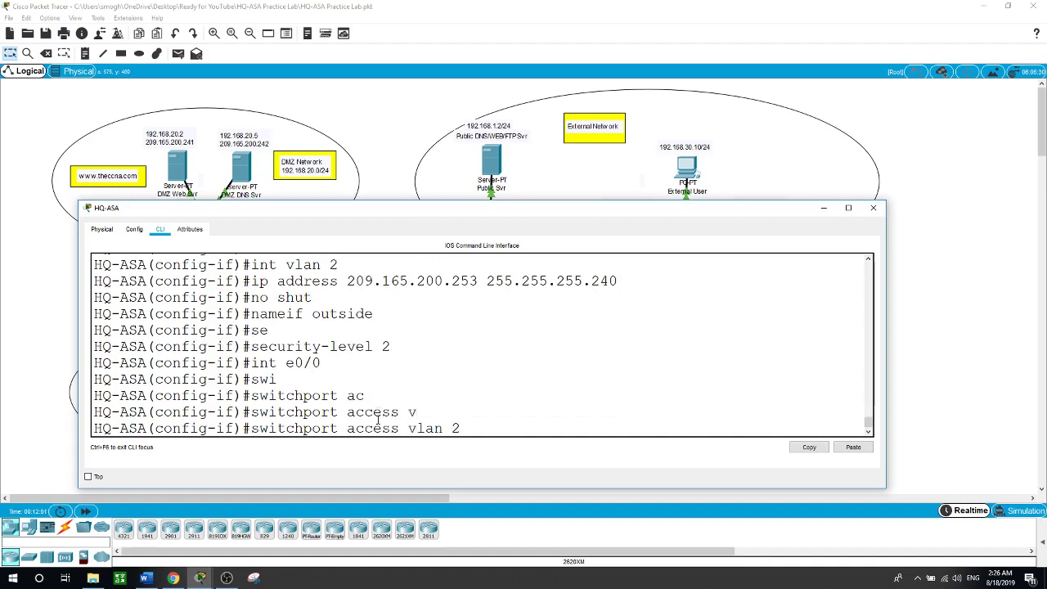
pyautogui.press('Return')
pyautogui.write('no shut')
pyautogui.press('Return')
pyautogui.press('Return')
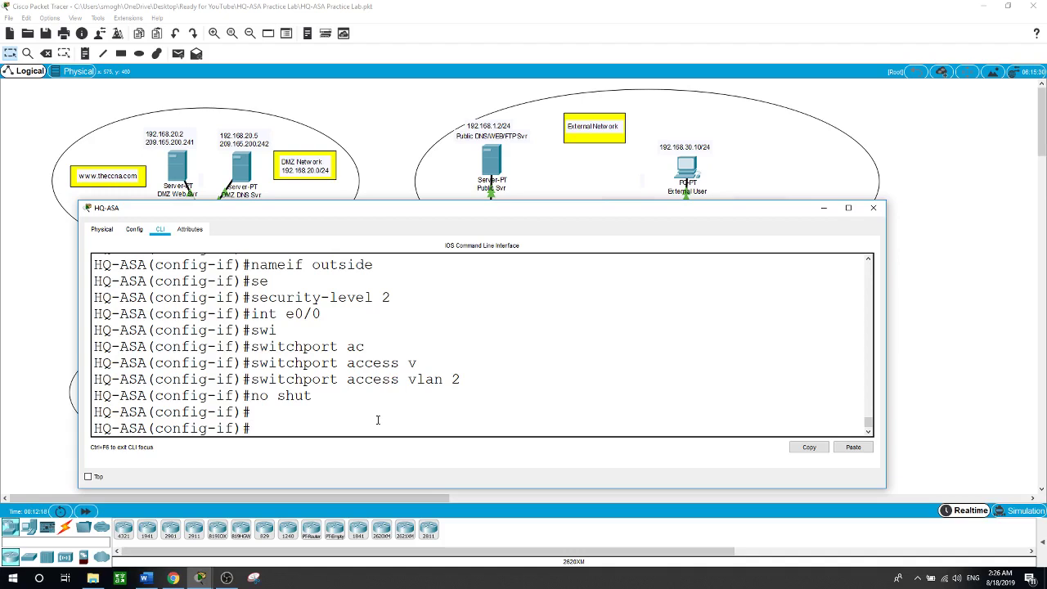
pyautogui.write('int vlan 2')
pyautogui.press('BackSpace')
# - Enter interface VLAN 3, assign 192.168.20.1 255.255.255.0 and bring it up
pyautogui.write('3')
pyautogui.press('Return')
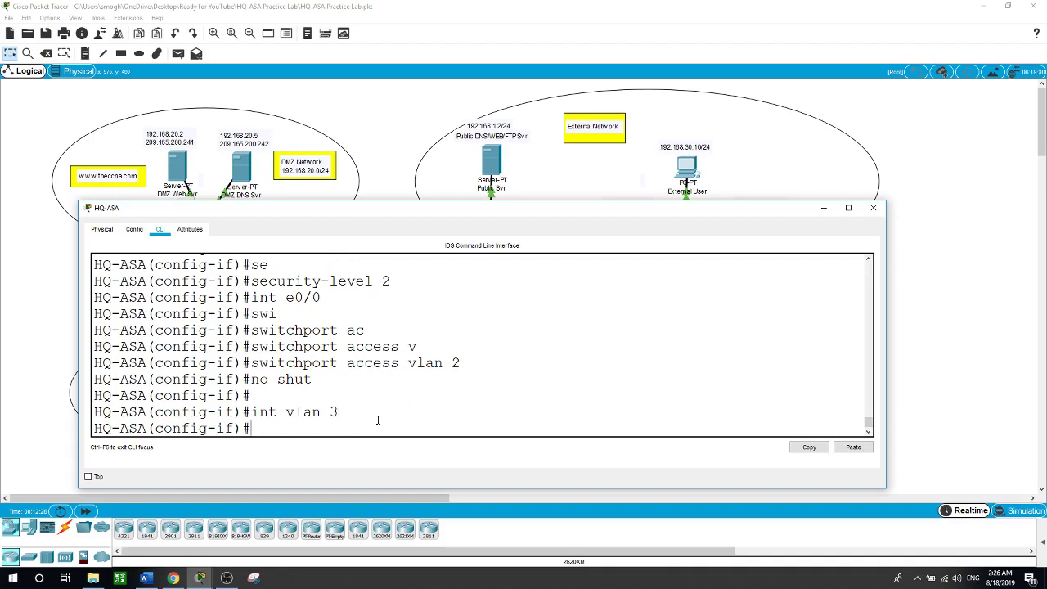
pyautogui.write('ip addr')
pyautogui.press('Tab')
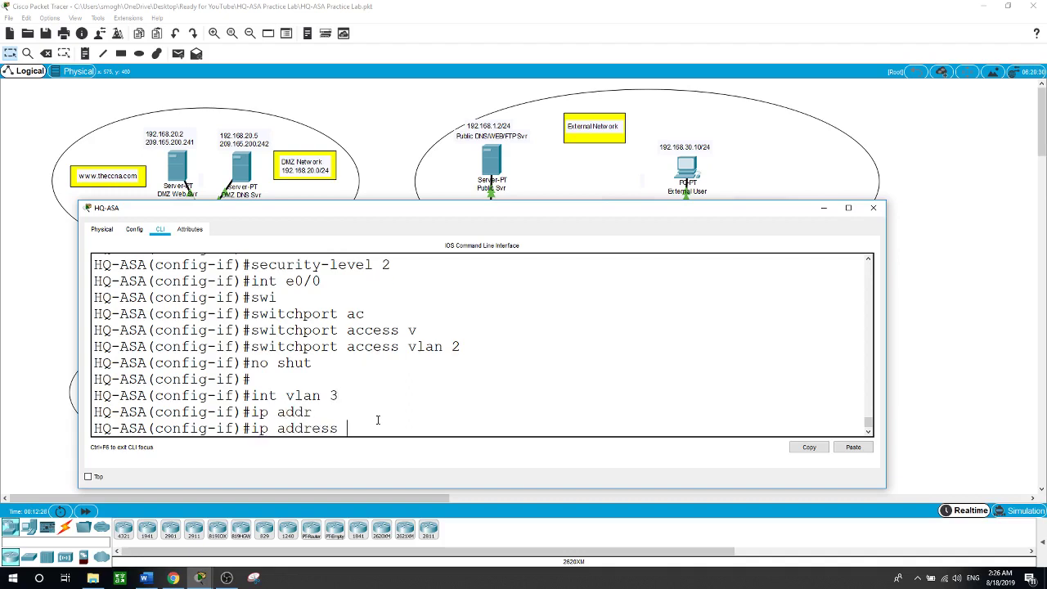
pyautogui.write('192.168.20.1 255.255.255.0')
pyautogui.press('Return')
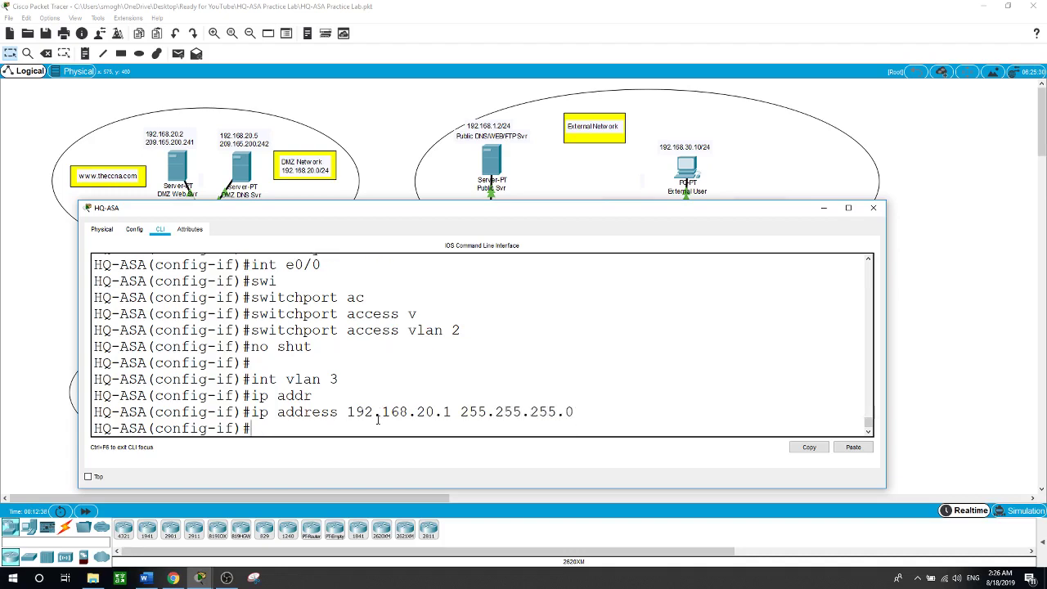
pyautogui.write('no shut')
pyautogui.press('Return')
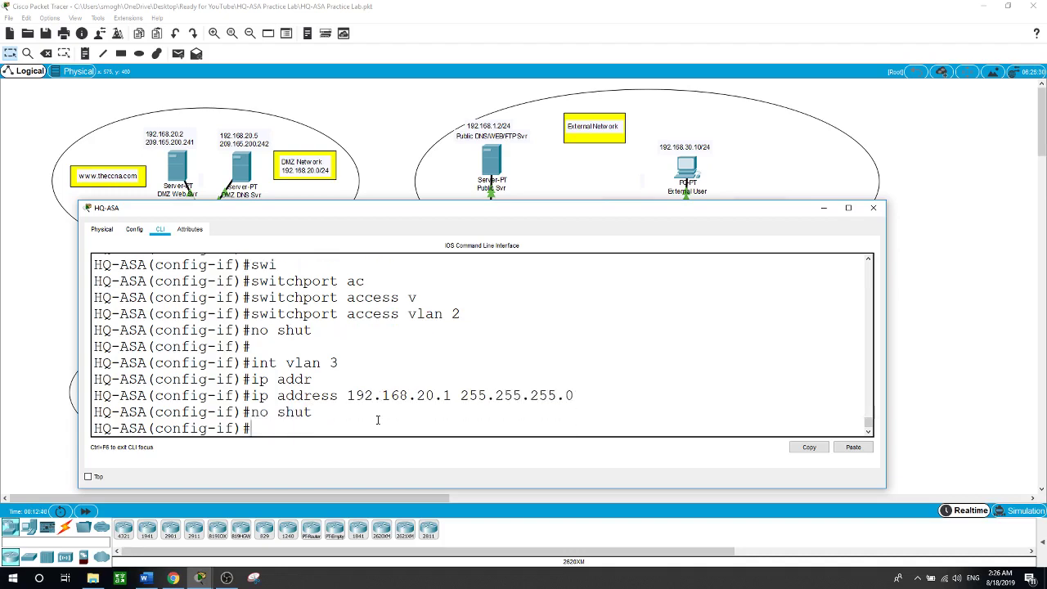
# - Stop VLAN 3 forwarding to VLAN 1 with 'no forward interface vlan 1' and re-enable it
pyautogui.write('no fo')
pyautogui.press('Tab')
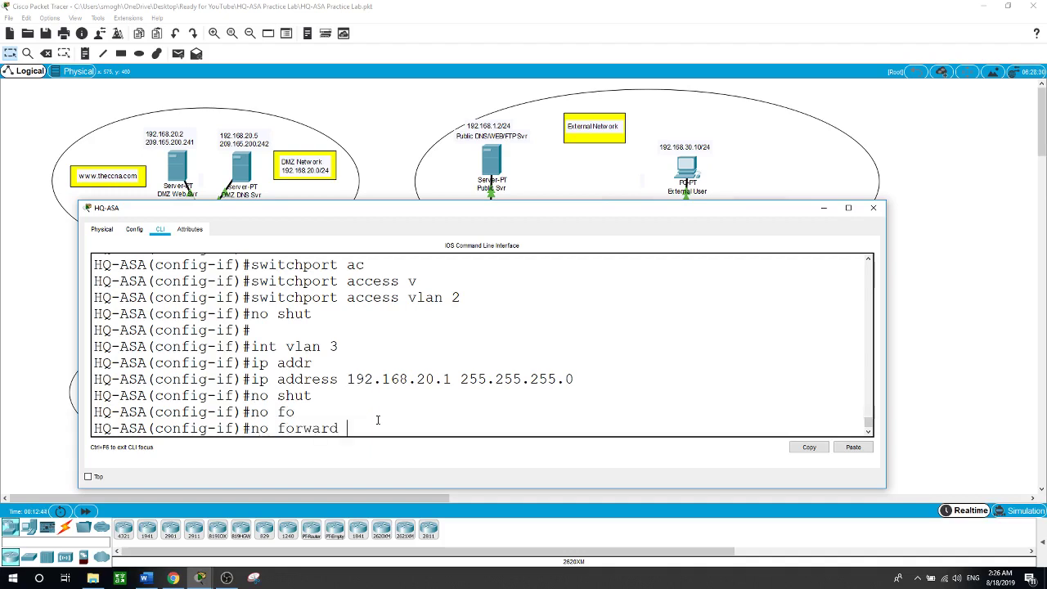
pyautogui.write('in')
pyautogui.press('Tab')
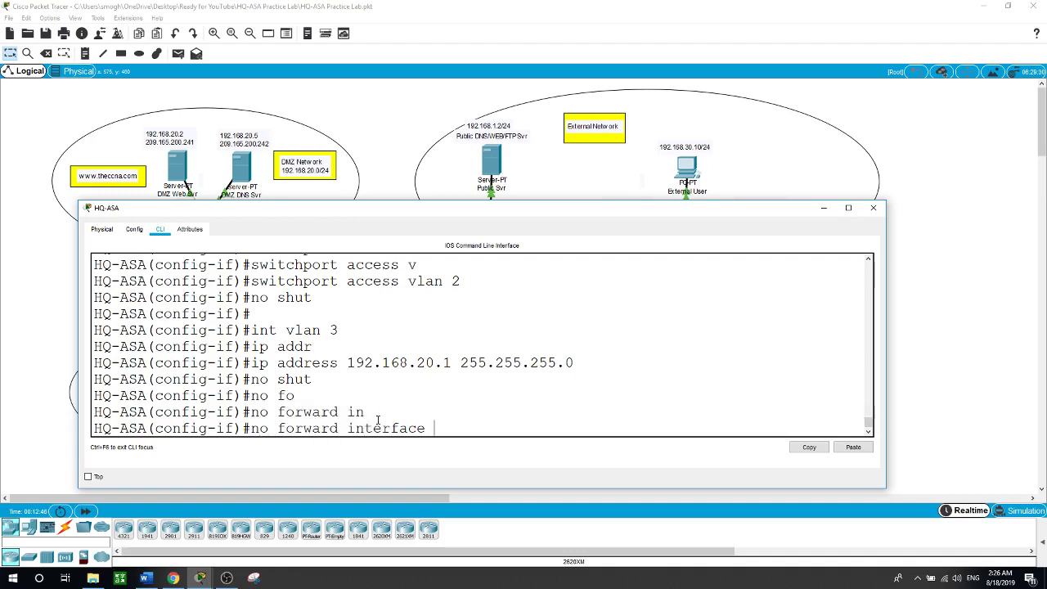
pyautogui.write('vl')
pyautogui.press('Tab')
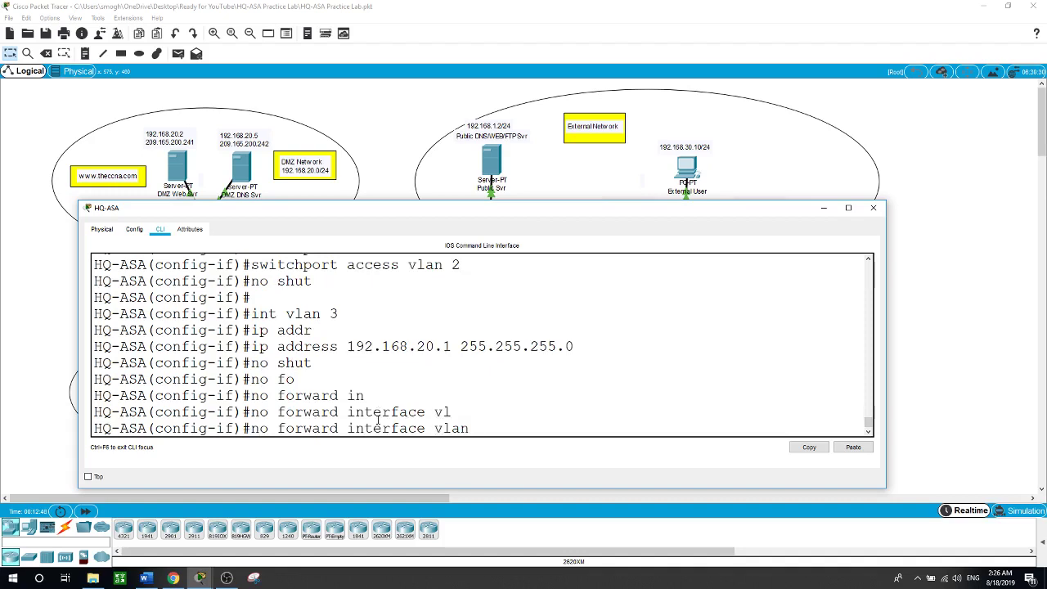
pyautogui.write('1')
pyautogui.press('Return')
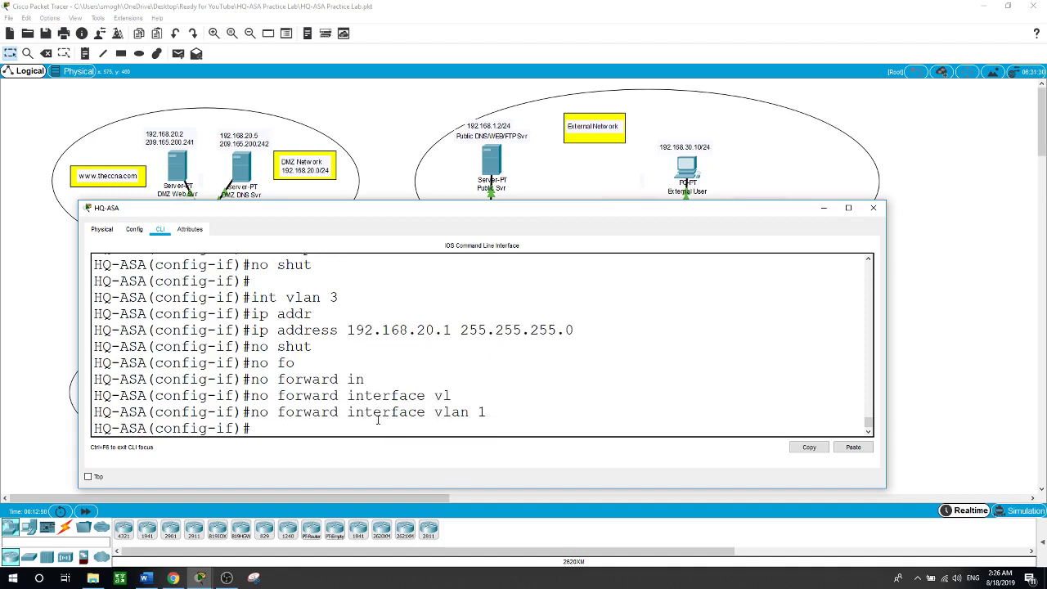
pyautogui.write('no shut')
pyautogui.press('Return')
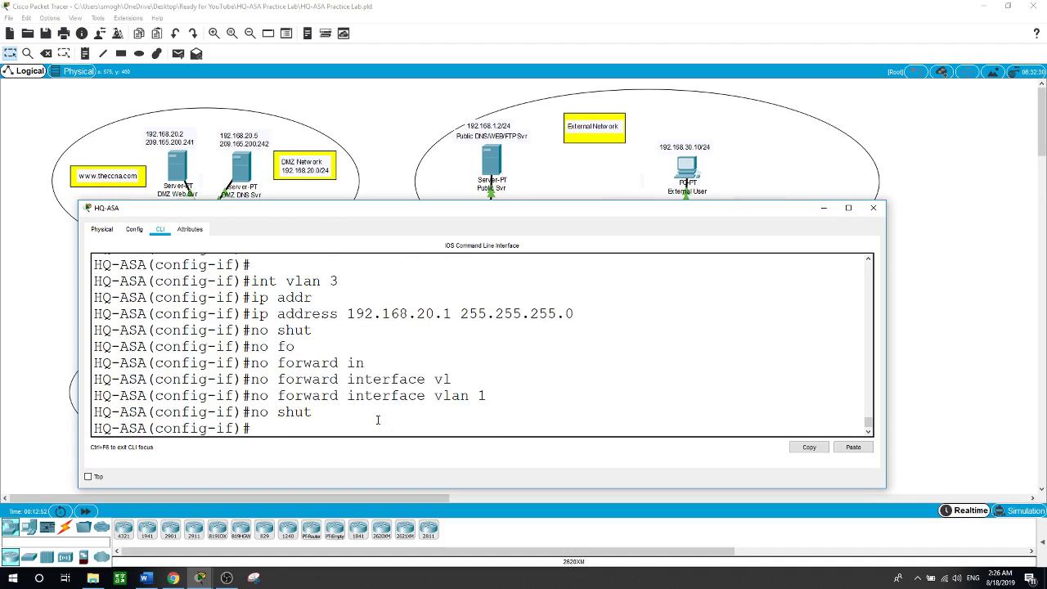
# - Name the VLAN 3 interface dmz with security level 70
pyautogui.write('nameif dmz')
pyautogui.press('Return')
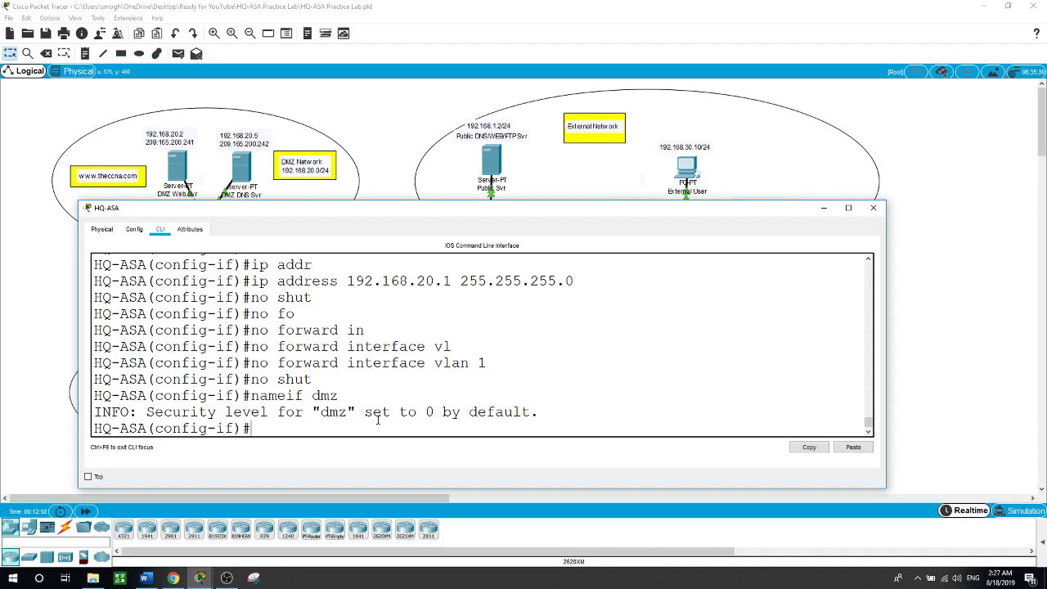
pyautogui.write('se')
pyautogui.press('Tab')
pyautogui.write('7')
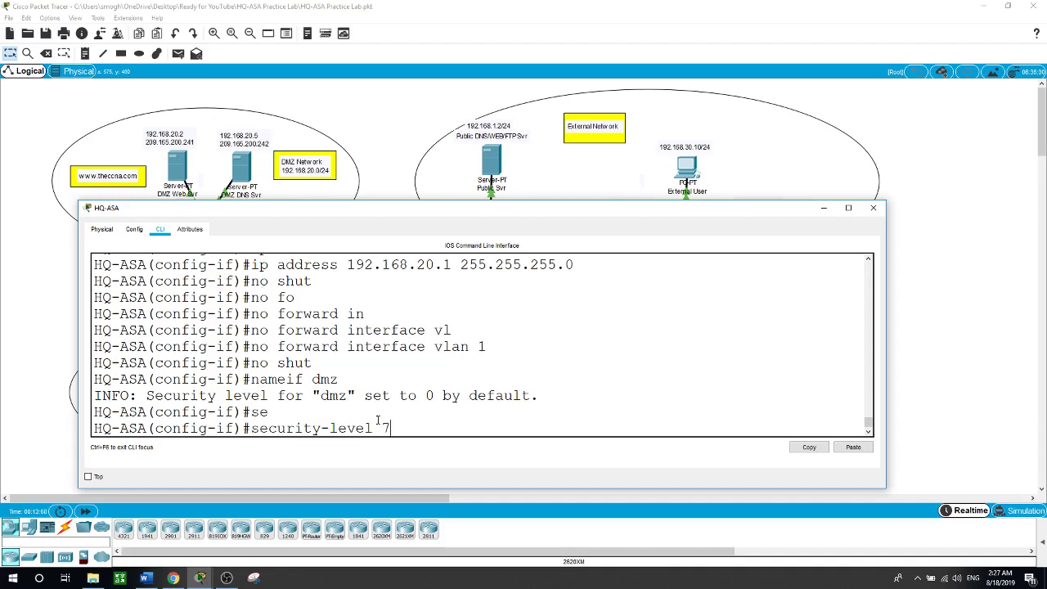
pyautogui.write('0')
pyautogui.press('Return')
pyautogui.write('int')
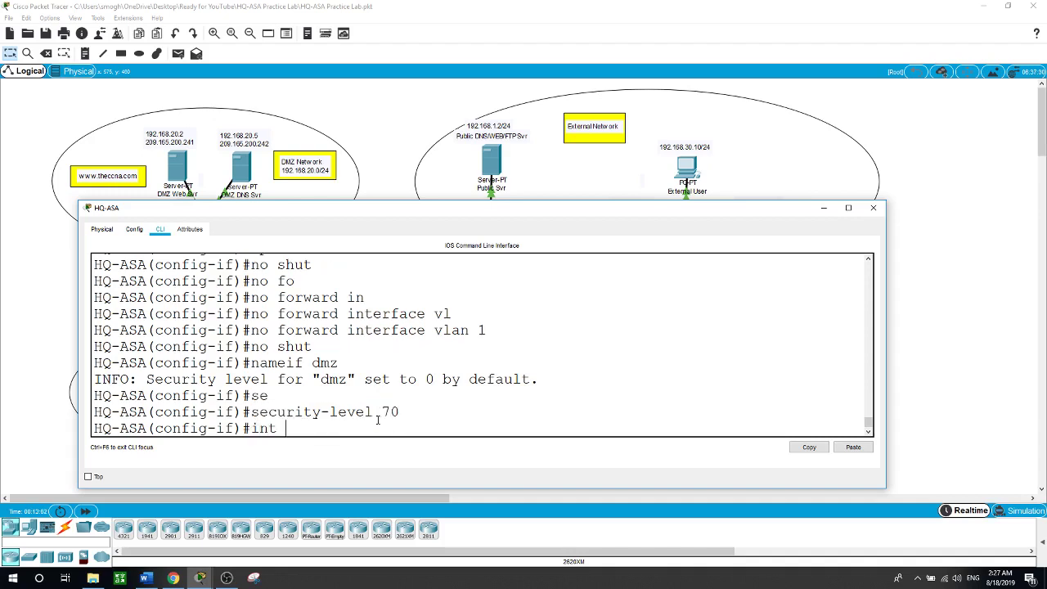
# - Configure Ethernet0/2 with 'switchport access vlan 3' and 'no shut'
pyautogui.moveTo(547, 211); pyautogui.dragTo(542, 329)
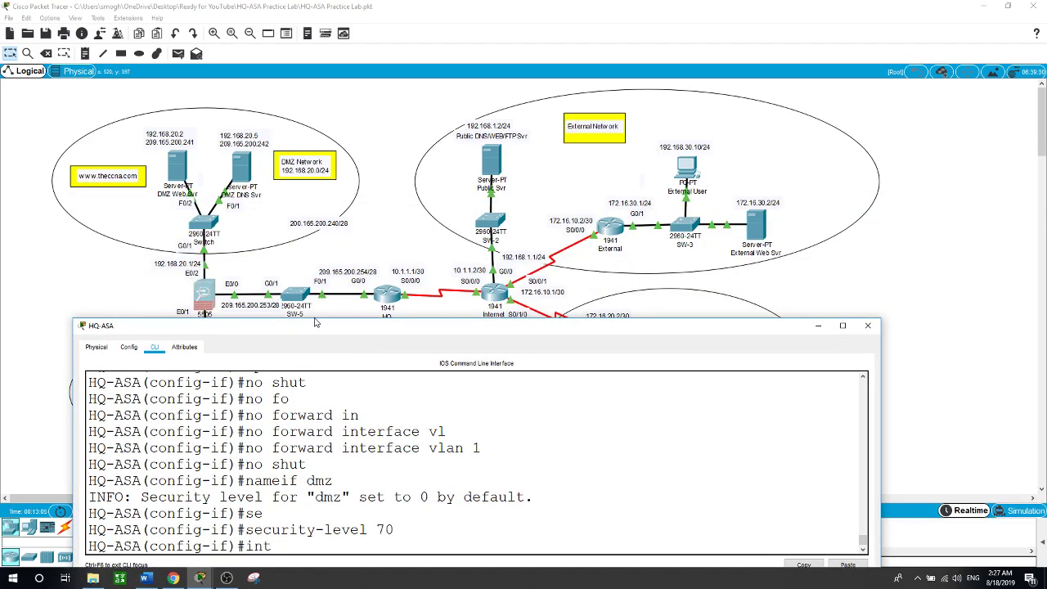
pyautogui.moveTo(366, 332); pyautogui.dragTo(401, 225)
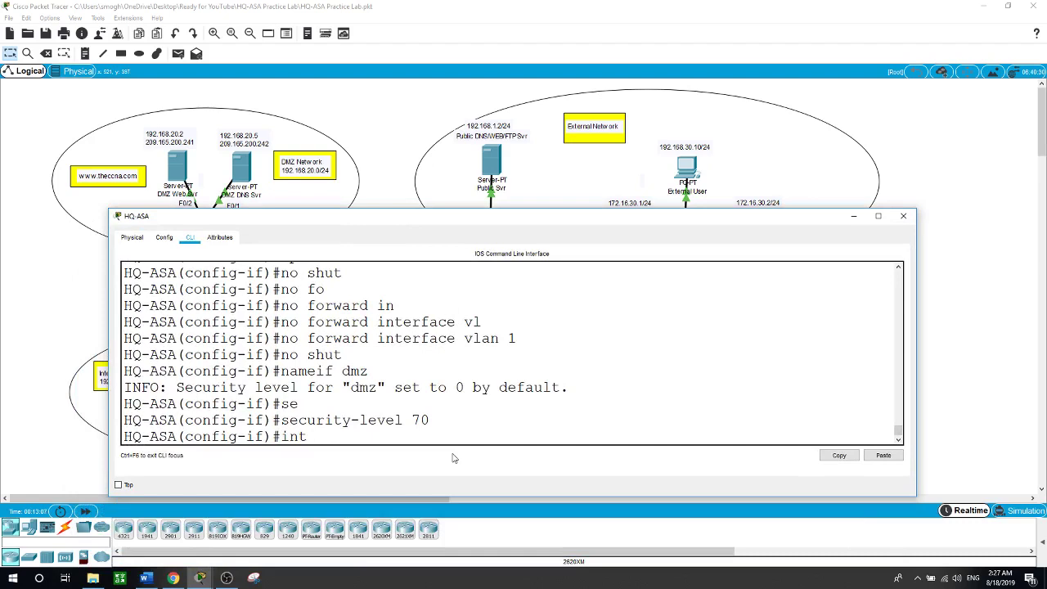
pyautogui.write('e0/2')
pyautogui.press('Return')
pyautogui.write('swi')
pyautogui.press('Tab')
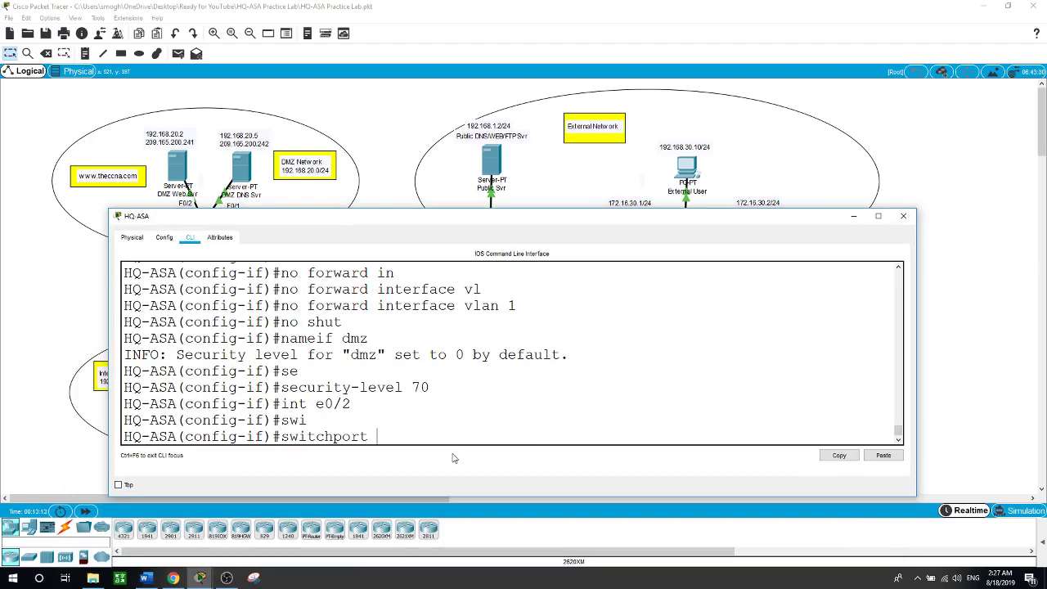
pyautogui.press('Tab')
pyautogui.write('ac')
pyautogui.press('Tab')
pyautogui.write('v')
pyautogui.press('Tab')
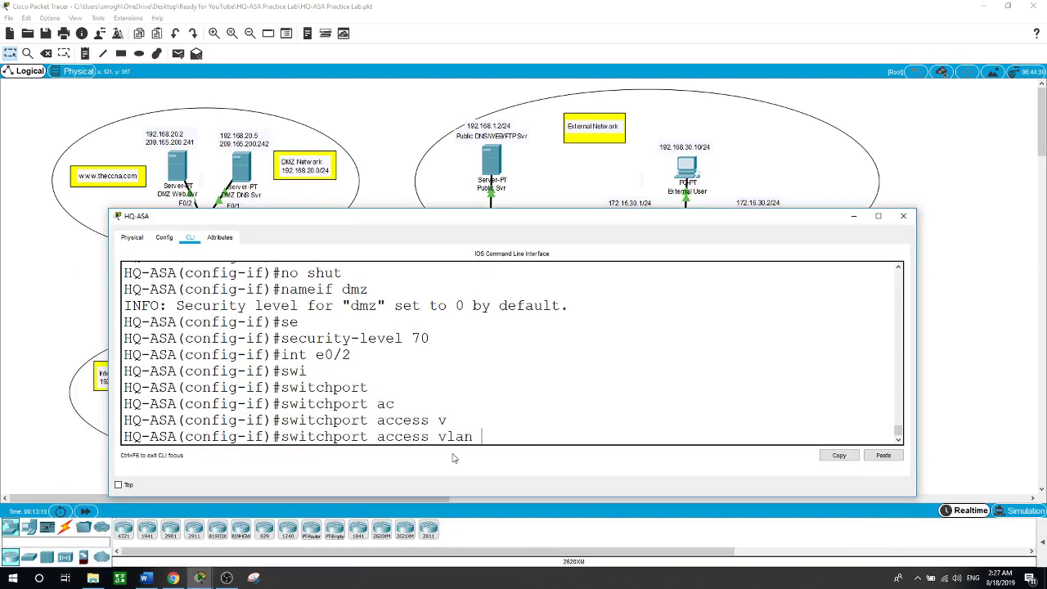
pyautogui.write('3')
pyautogui.press('Return')
pyautogui.write('no shut')
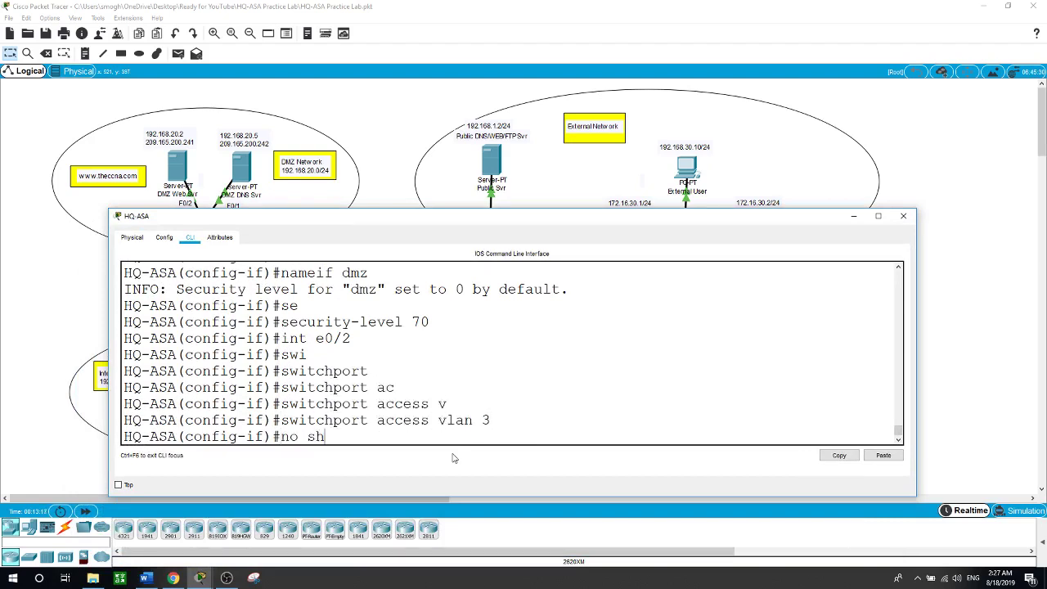
pyautogui.press('Return')
pyautogui.press('Return')
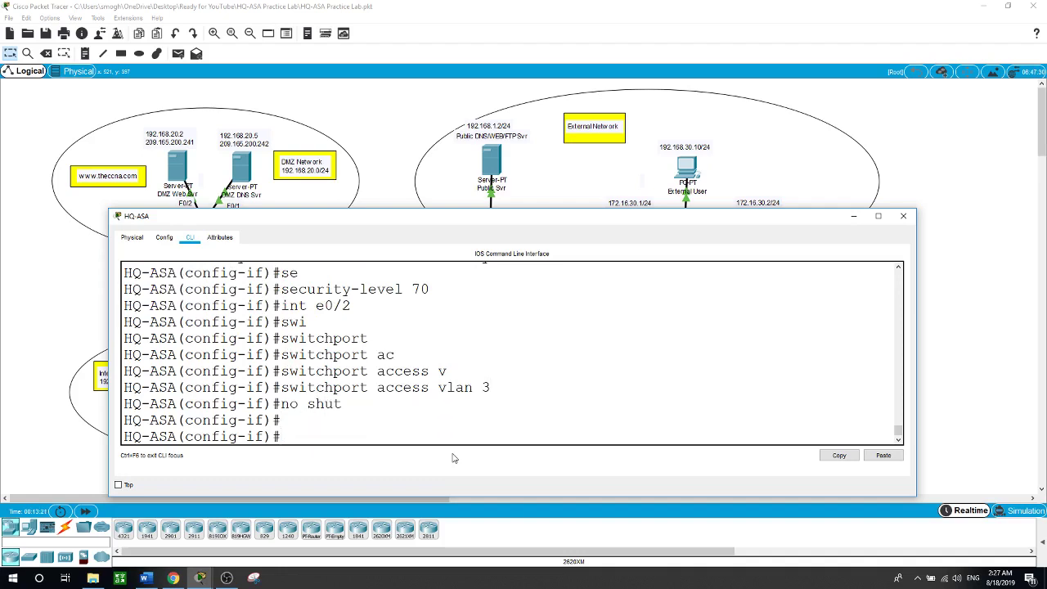
pyautogui.write('show int ip brief')
# - List the interface IP summary and display the running configuration
pyautogui.press('Return')
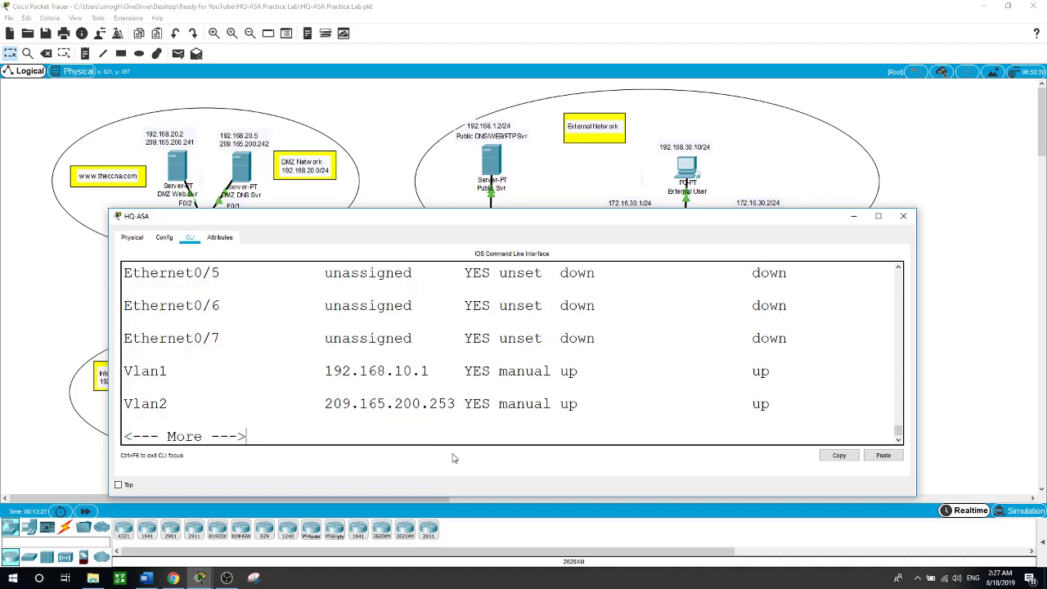
pyautogui.press('space')
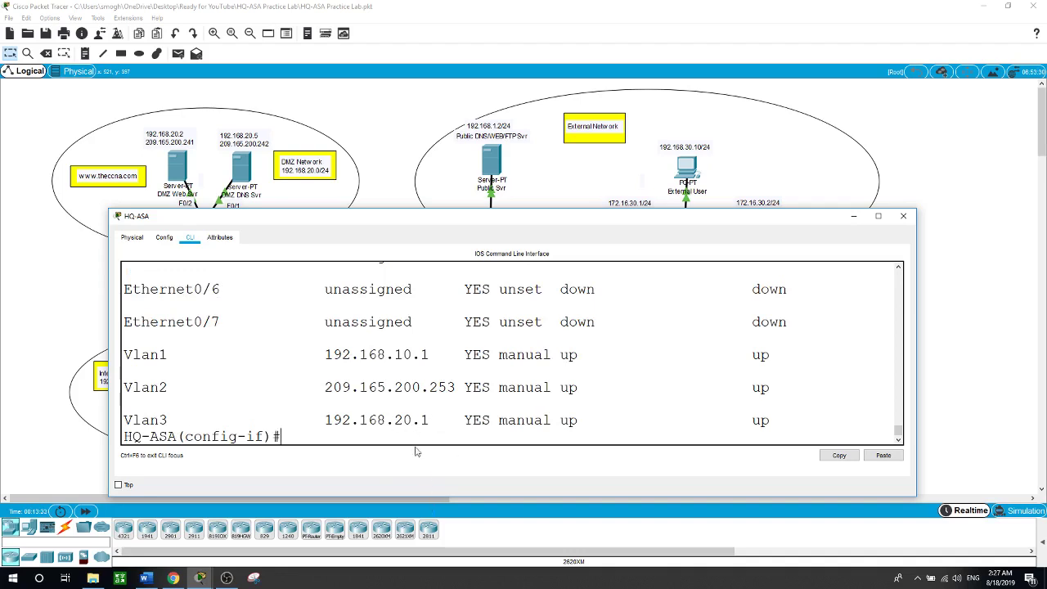
pyautogui.write('show run')
pyautogui.press('Return')
pyautogui.press('space')
pyautogui.press('space')
pyautogui.press('space')
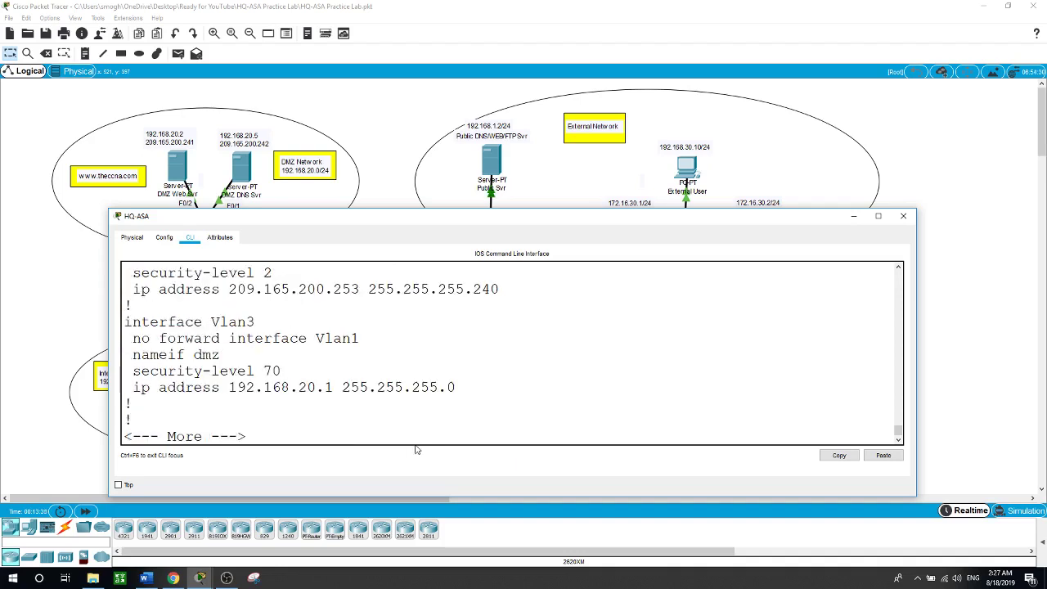
# - Scroll through the running config to verify VLAN interfaces and the route via 209.165.200.254
pyautogui.scroll(10, 414, 390)
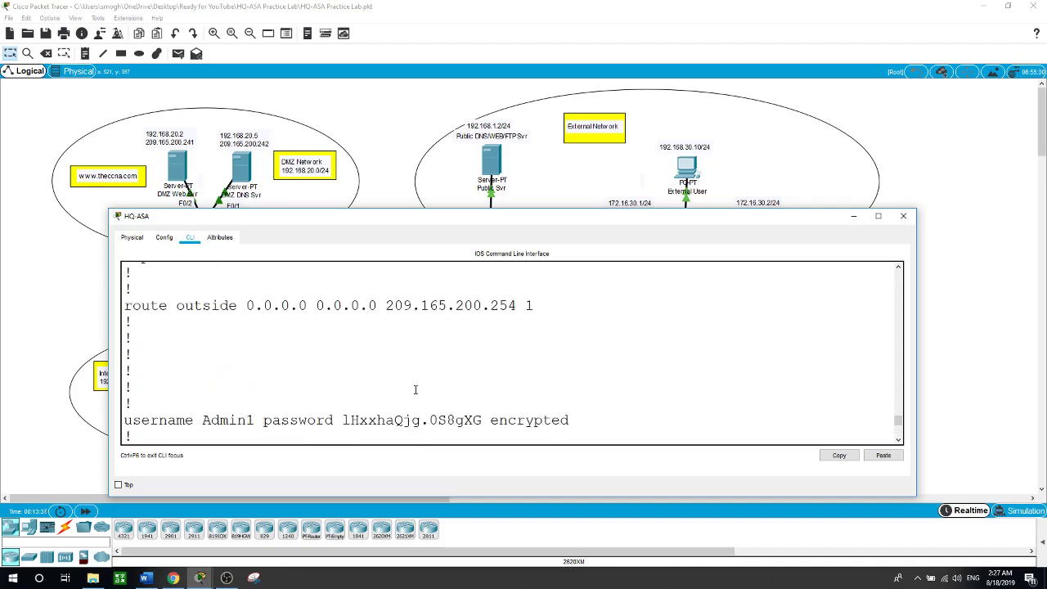
pyautogui.scroll(3, 415, 390)
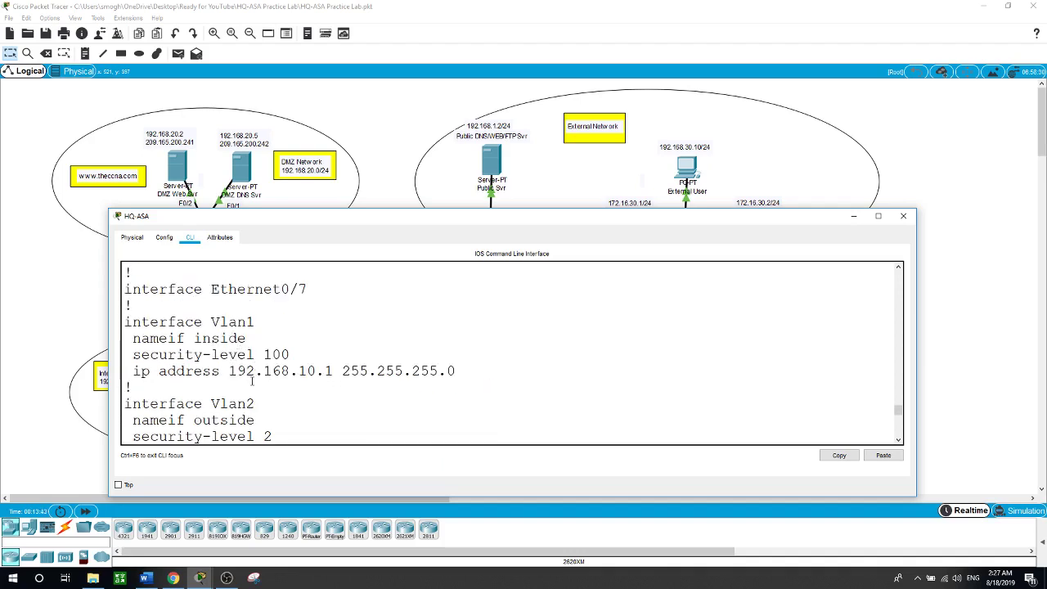
pyautogui.scroll(-1, 257, 385)
pyautogui.scroll(-1, 256, 384)
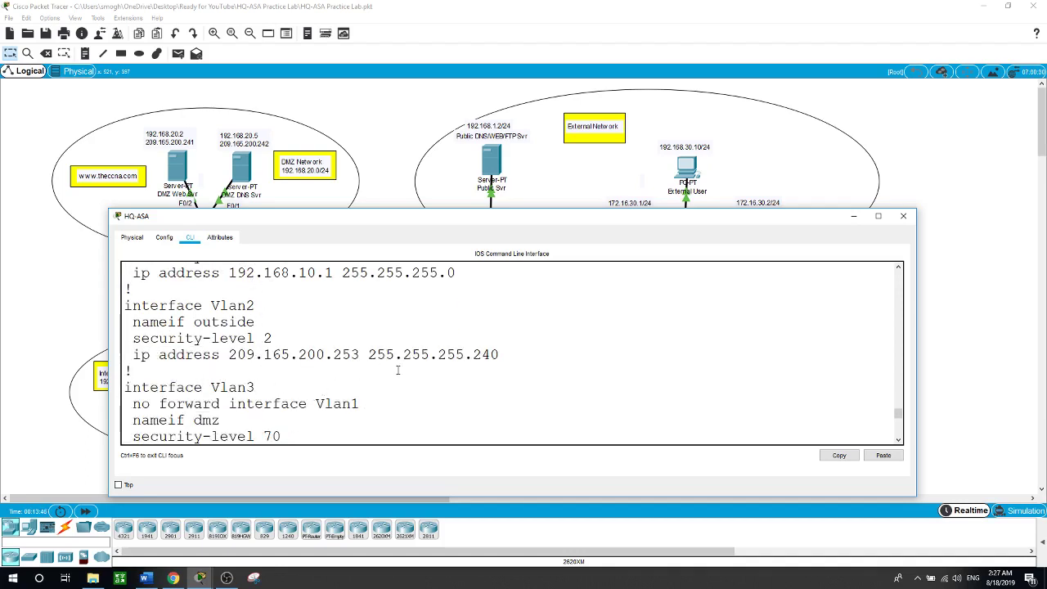
pyautogui.scroll(-2, 397, 370)
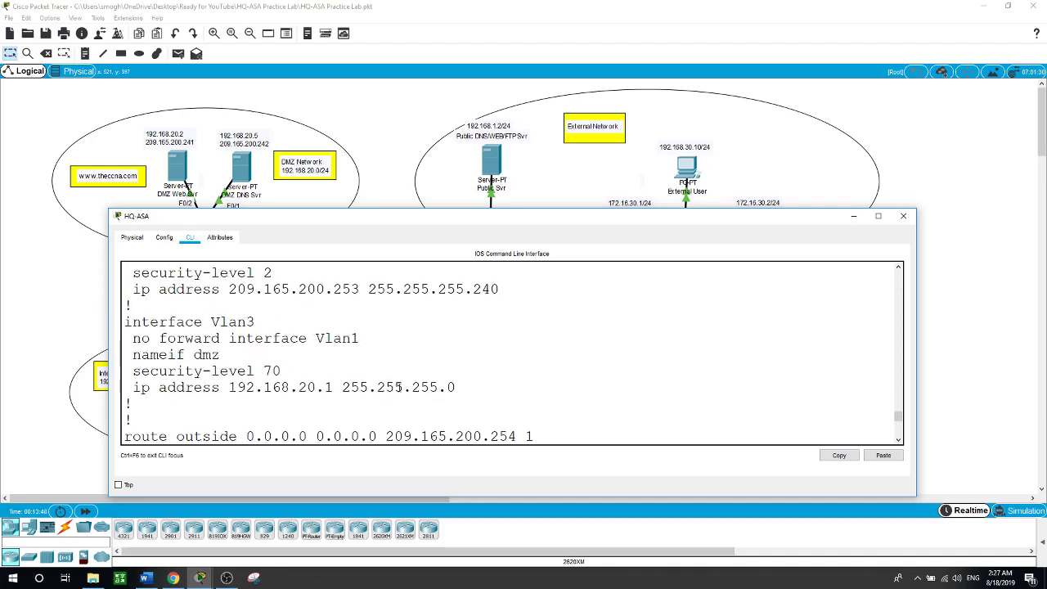
pyautogui.scroll(3, 399, 387)
pyautogui.scroll(-10, 399, 386)
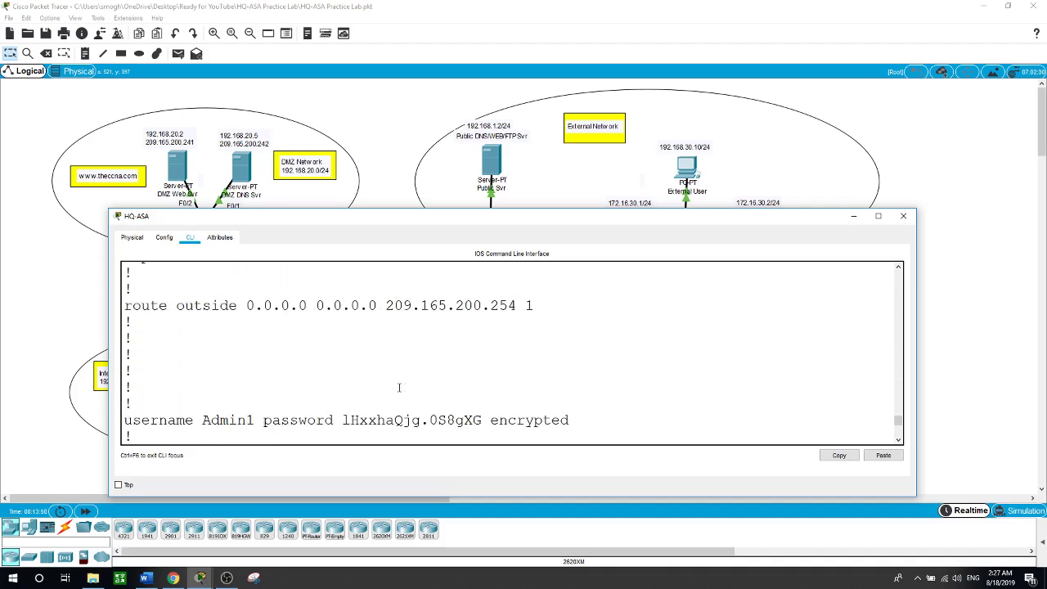
pyautogui.scroll(-2, 399, 387)
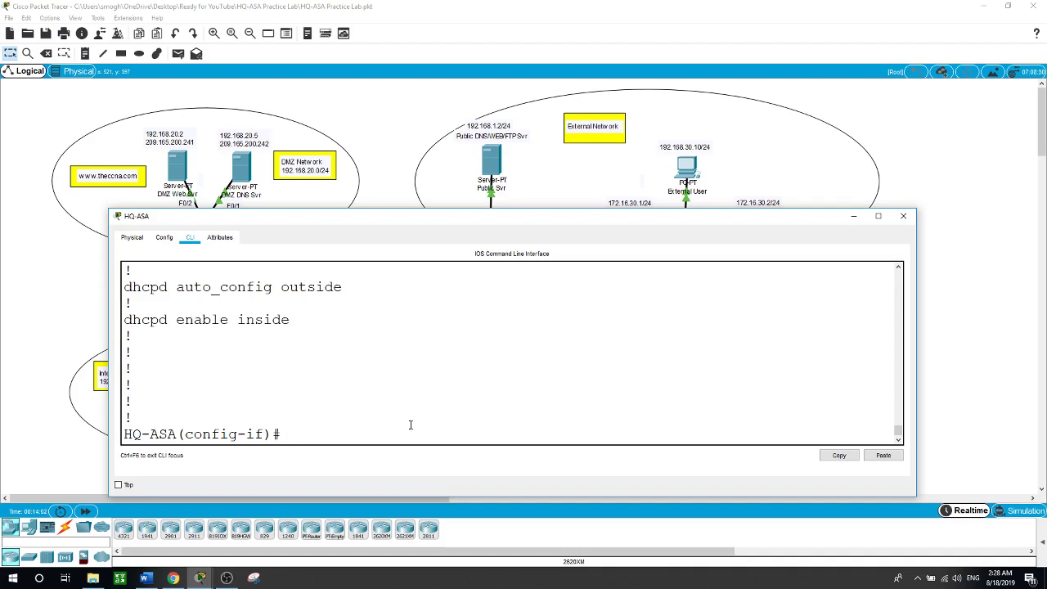
# - Exit interface configuration mode on the HQ-ASA with exit
pyautogui.moveTo(486, 226); pyautogui.dragTo(485, 256)
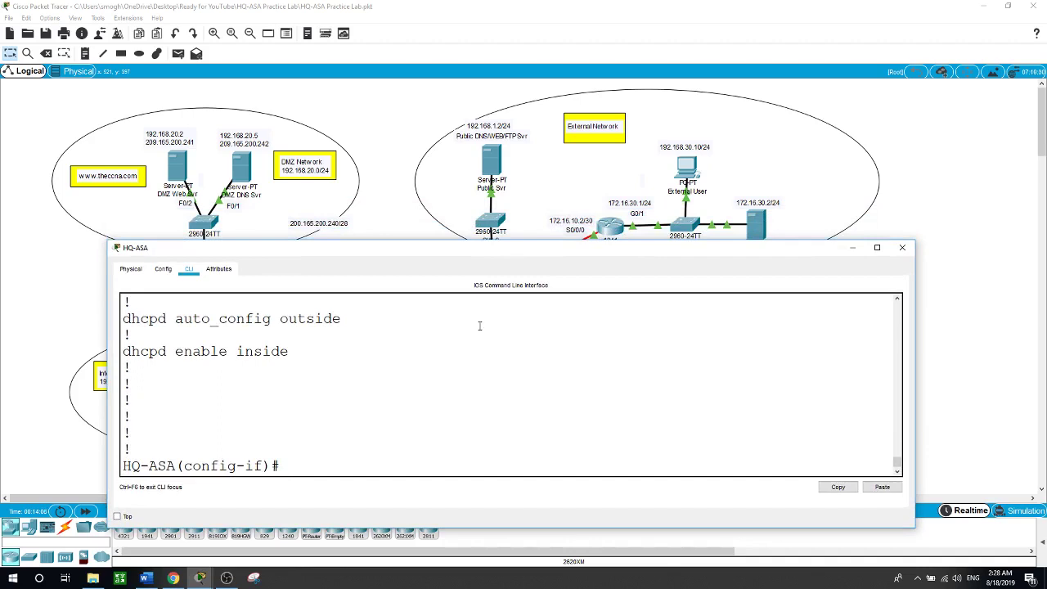
pyautogui.write('exit')
pyautogui.press('Return')
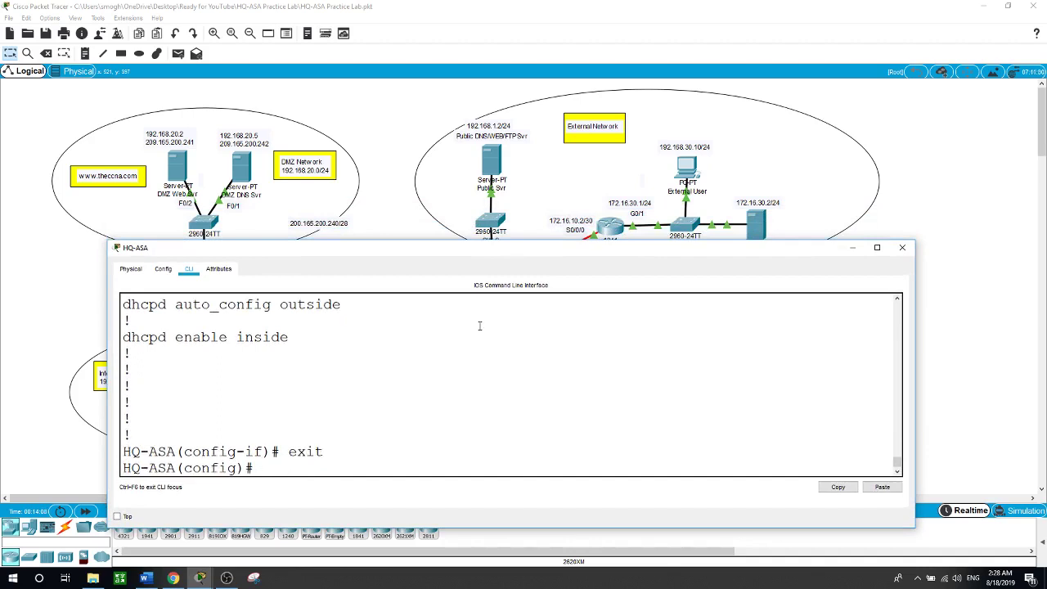
# - Enter dhcpd address 192.168.10.25-192.168.10.35 inside to create the inside DHCP pool
pyautogui.write('dhcpd af')
pyautogui.press('Tab')
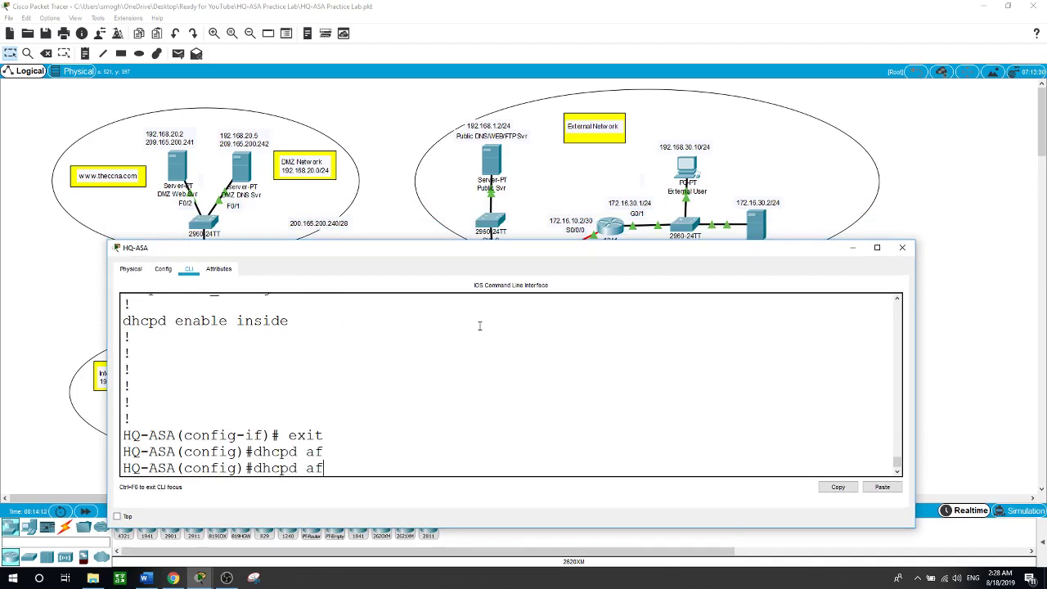
pyautogui.press('BackSpace')
pyautogui.write('d')
pyautogui.press('Tab')
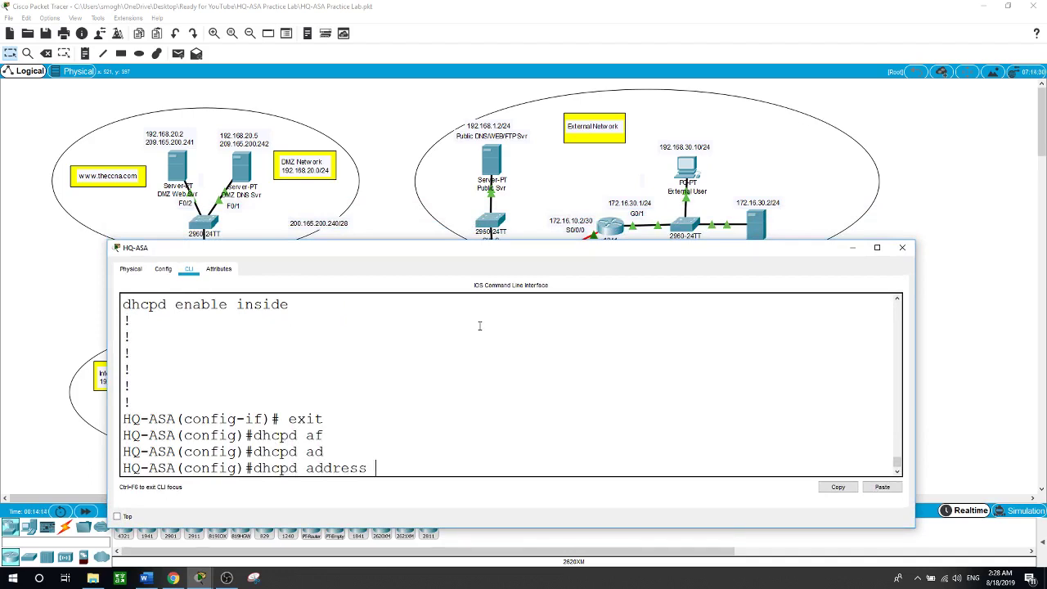
pyautogui.write('192.168.10.25-192.1')
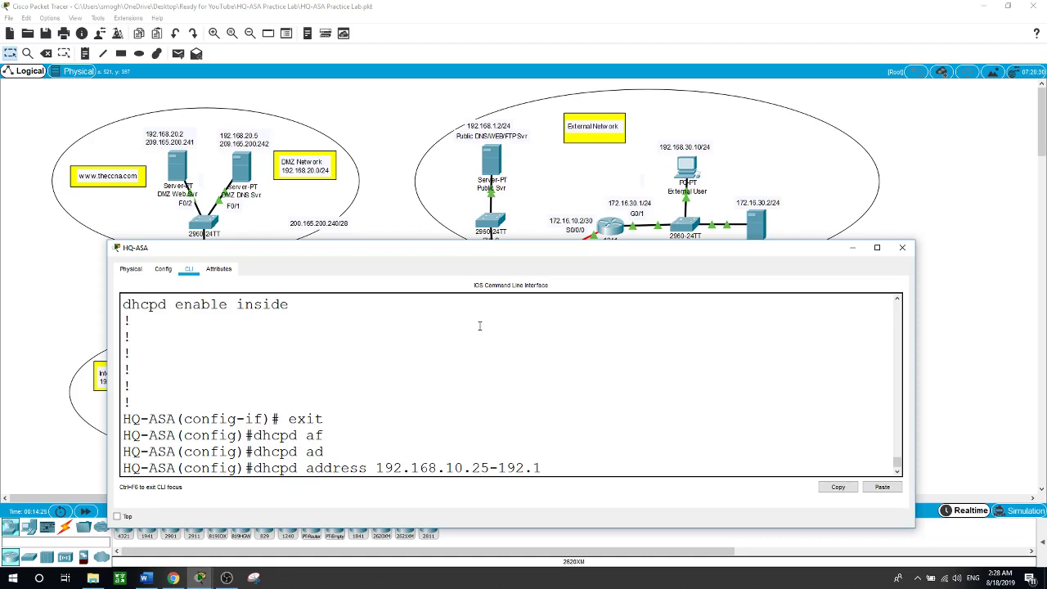
pyautogui.write('68.10.35 inside')
pyautogui.press('Return')
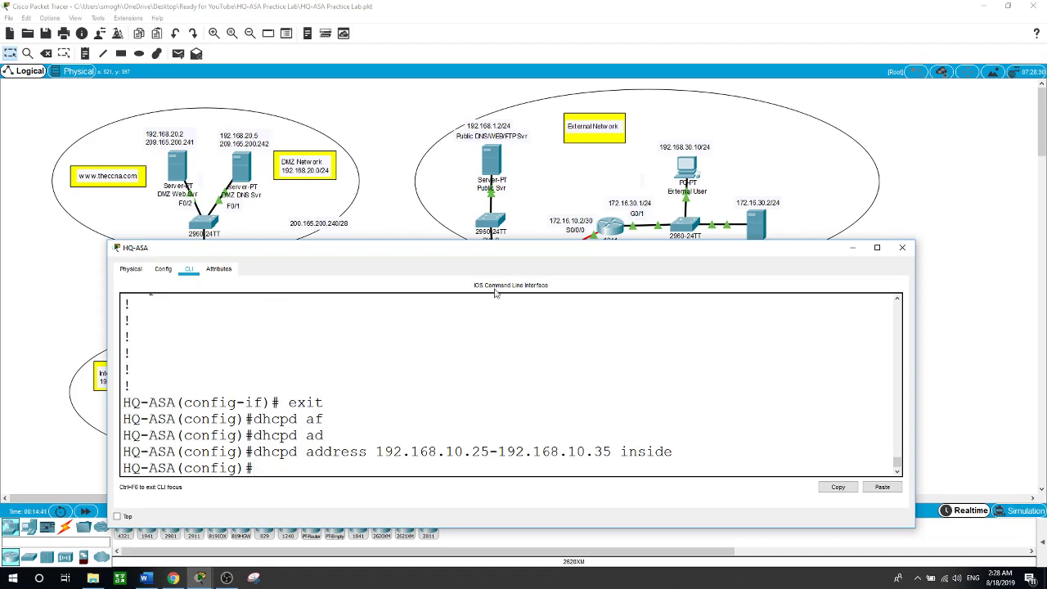
pyautogui.moveTo(484, 248); pyautogui.dragTo(741, 288)
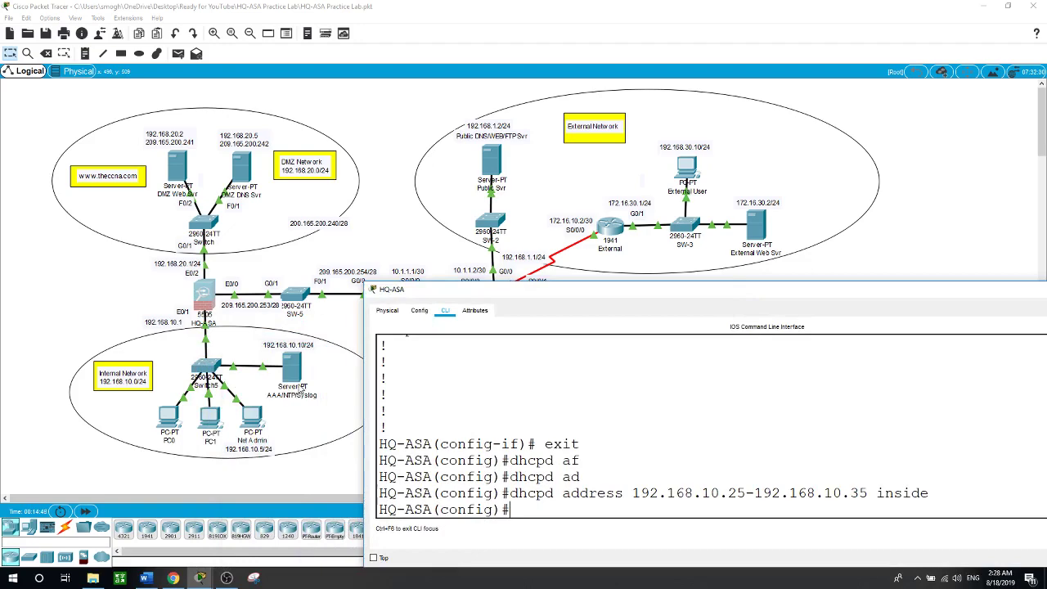
# - Type dhcpd dns 192.168.10.10 at the HQ-ASA(config)# prompt, leaving it unentered
pyautogui.moveTo(566, 294); pyautogui.dragTo(386, 258)
pyautogui.write('dh')
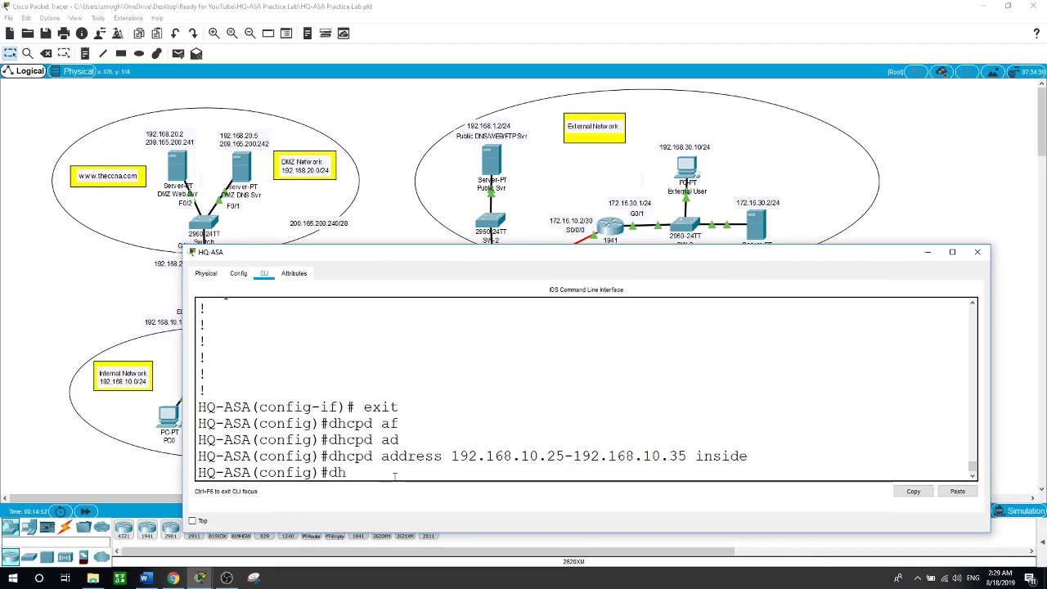
pyautogui.write('cpd dns')
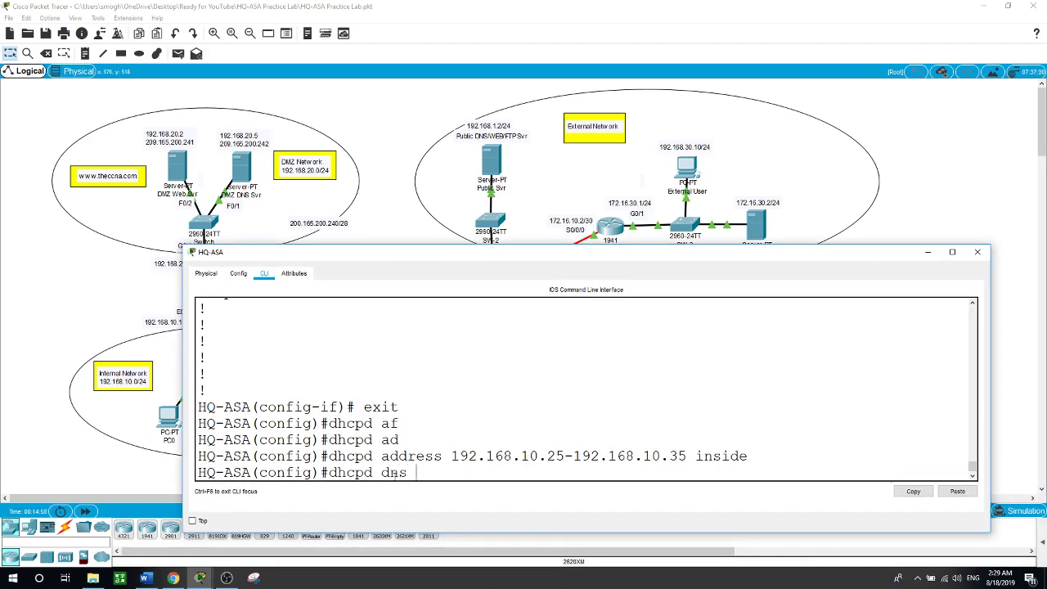
pyautogui.write(' 192.168.10.10')
pyautogui.moveTo(572, 252); pyautogui.dragTo(771, 179)
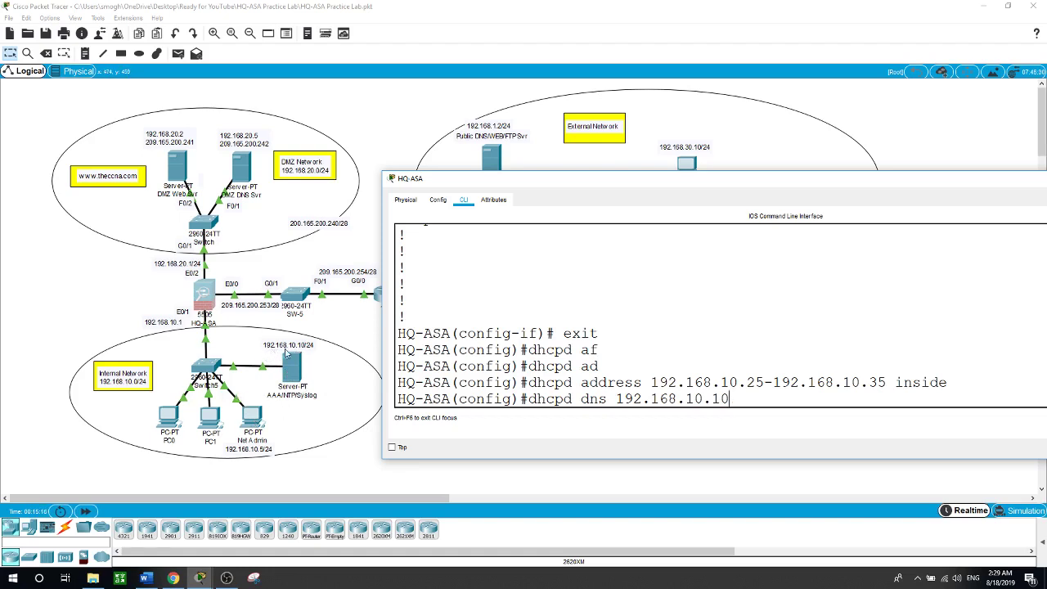
pyautogui.moveTo(728, 180); pyautogui.dragTo(402, 190)
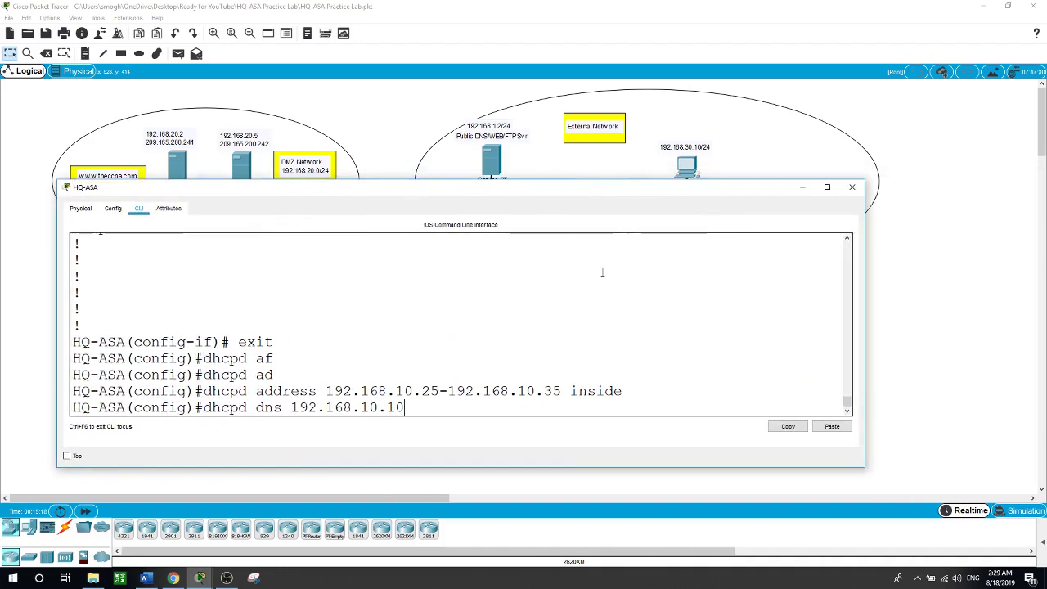
pyautogui.moveTo(476, 193); pyautogui.dragTo(537, 179)
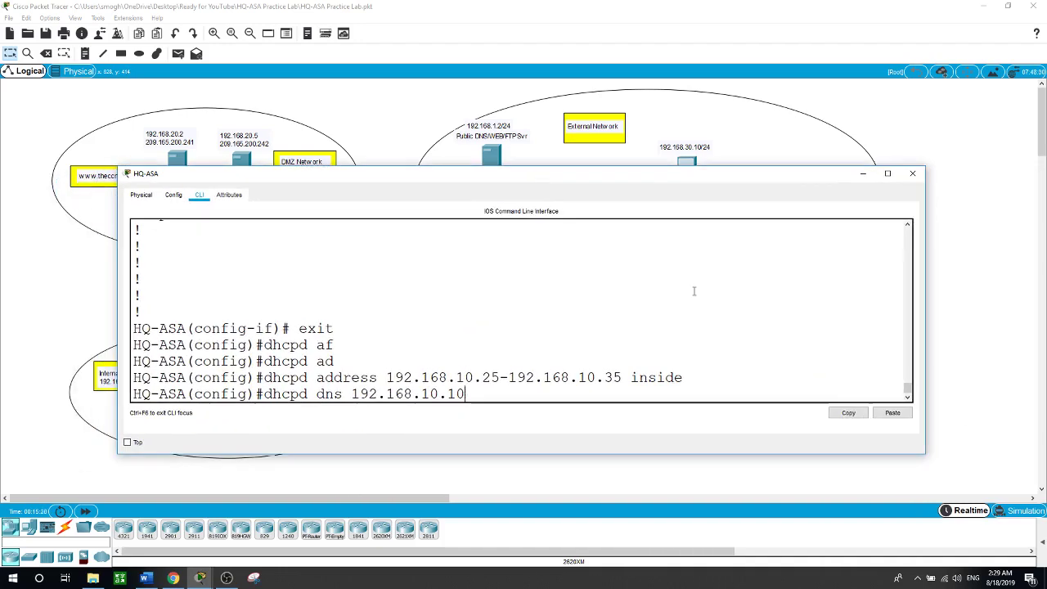
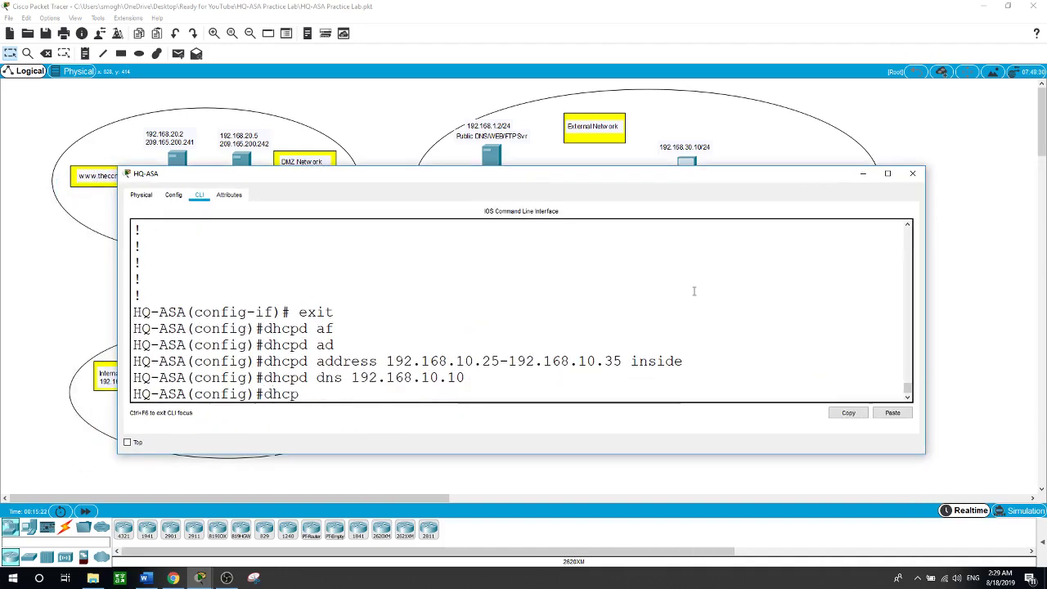
# - Set HQ-ASA's DHCP option 3 so clients get default gateway 192.168.10.1
pyautogui.write('d')
pyautogui.write(' op')
pyautogui.press('Tab')
pyautogui.write('3 ip 192.168.10')
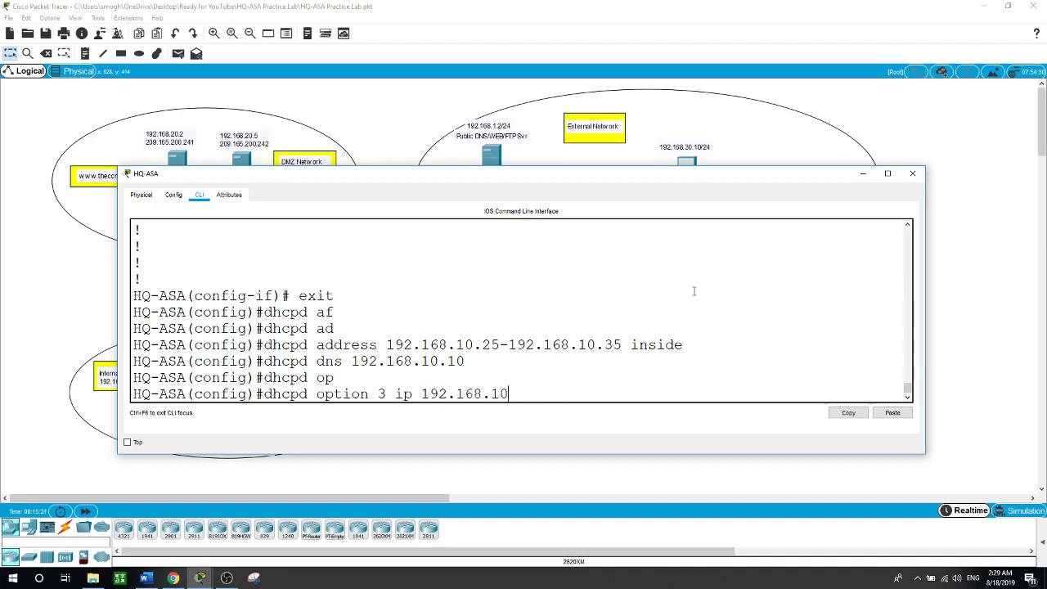
pyautogui.write('.1')
pyautogui.press('Return')
pyautogui.moveTo(569, 177); pyautogui.dragTo(785, 111)
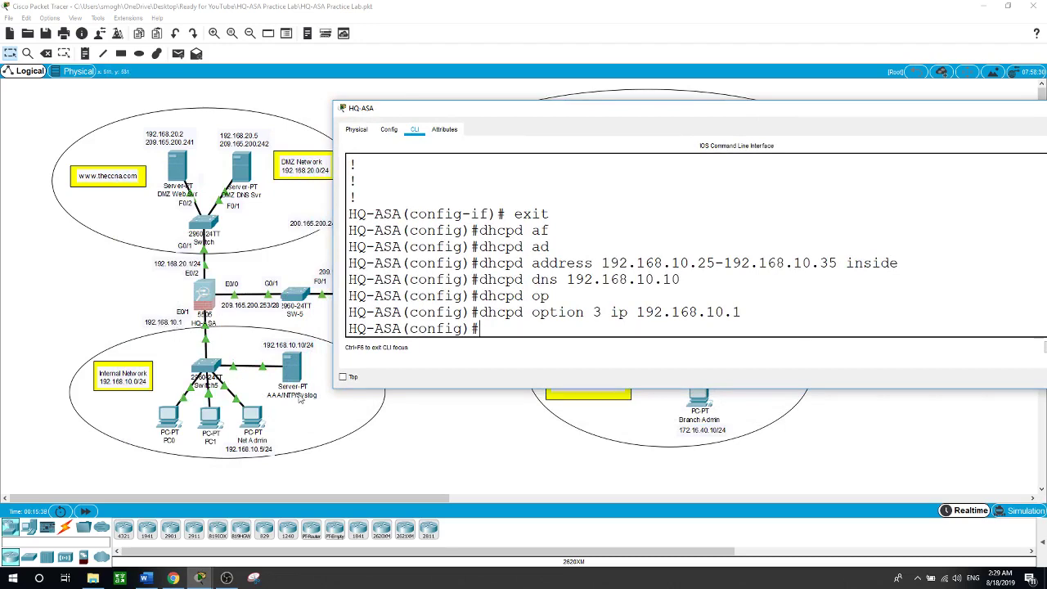
pyautogui.moveTo(730, 118); pyautogui.dragTo(485, 164)
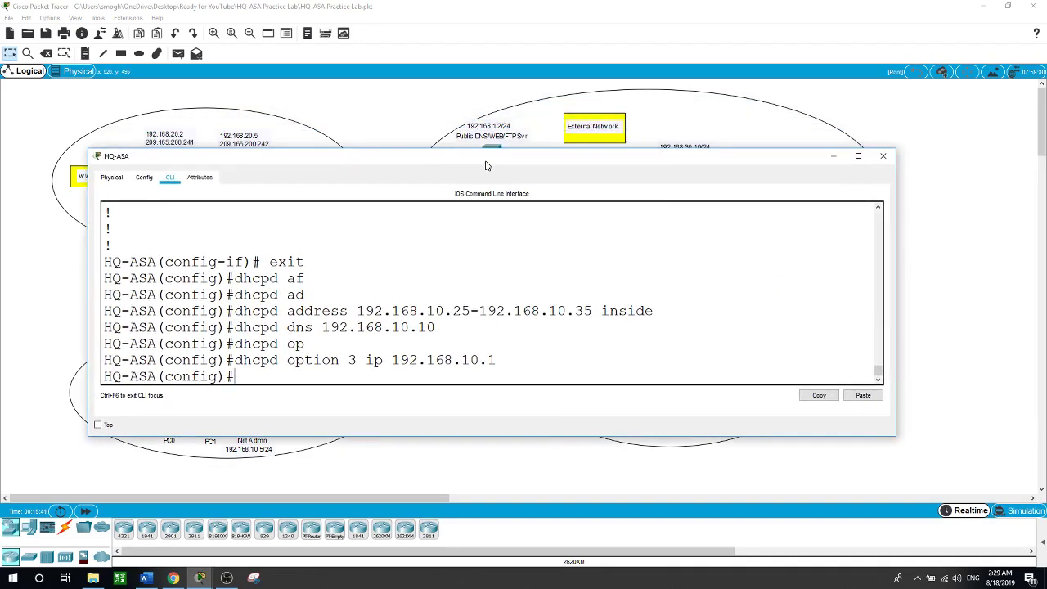
# - Enable the HQ-ASA DHCP server on the inside interface with 'dhcpd enable inside'
pyautogui.write('dhcpd en')
pyautogui.press('Tab')
pyautogui.write('insi')
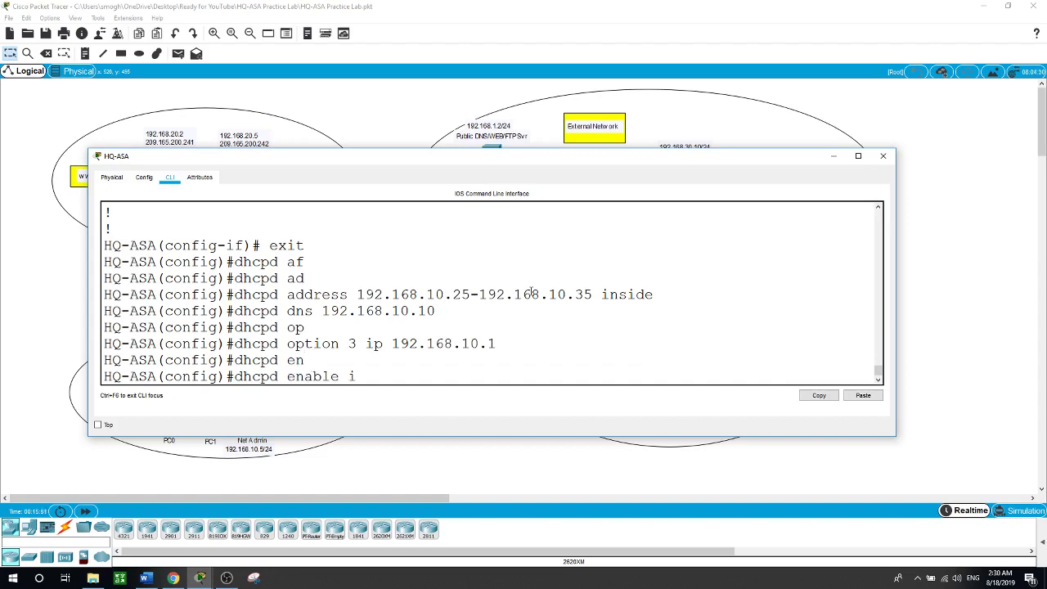
pyautogui.press('Tab')
pyautogui.press('Return')
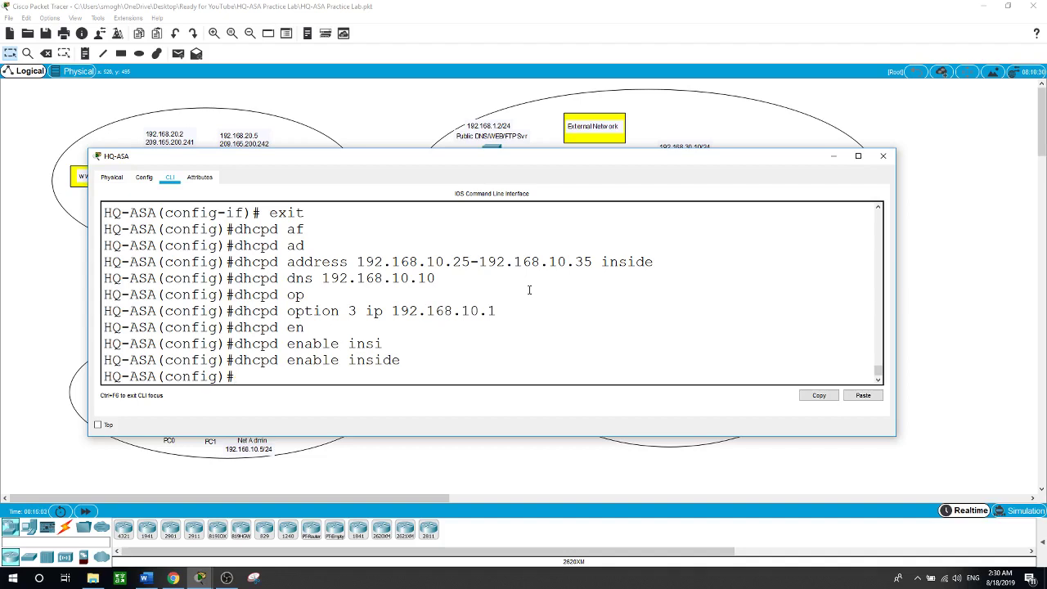
pyautogui.click(50, 468)
# - Switch PC0's IP configuration to DHCP
pyautogui.click(167, 419)
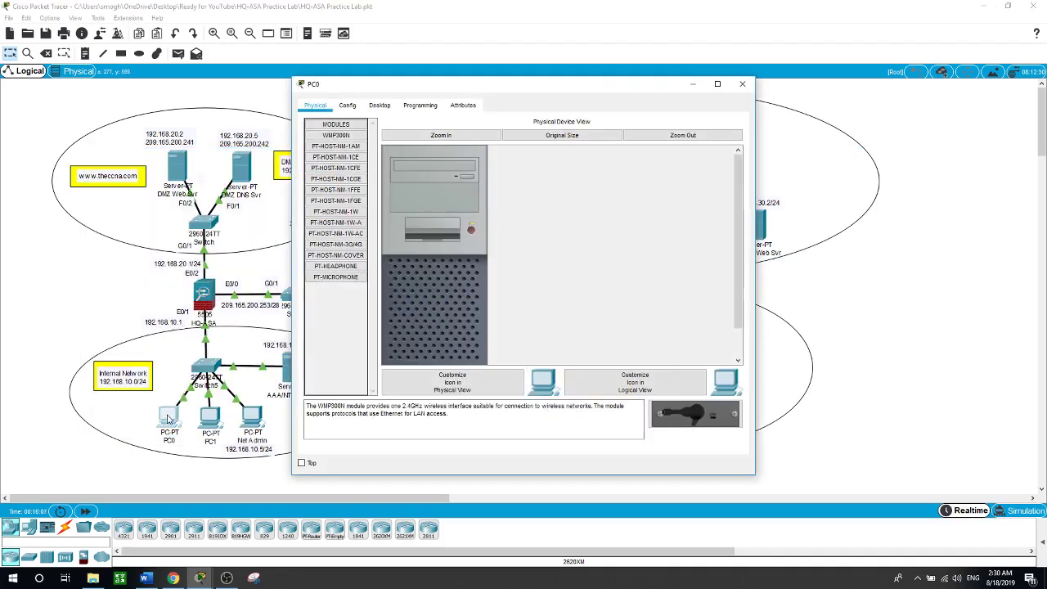
pyautogui.click(379, 106)
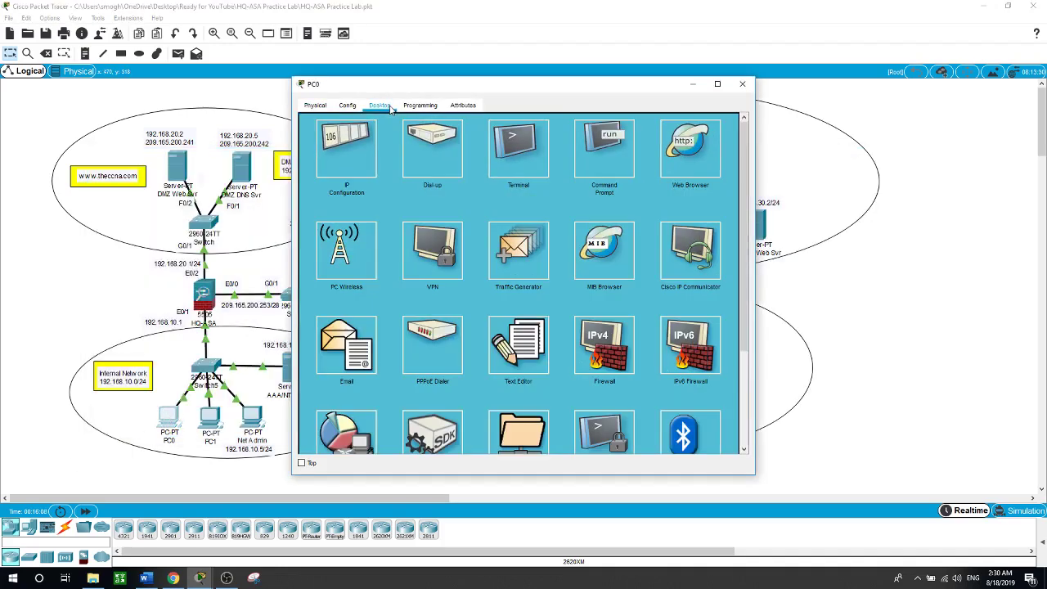
pyautogui.click(358, 143)
pyautogui.click(323, 168)
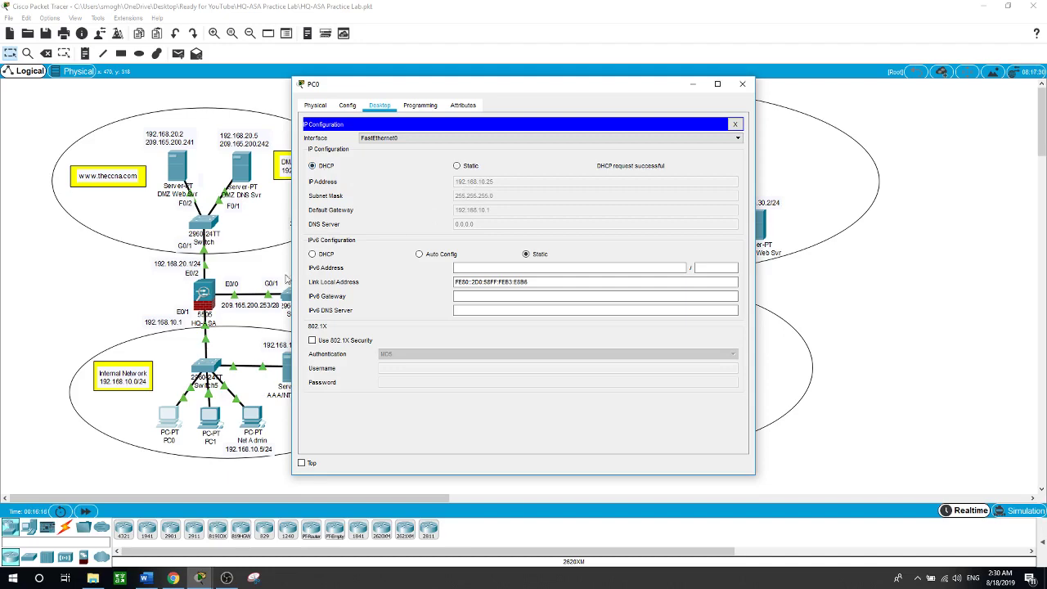
pyautogui.click(86, 293)
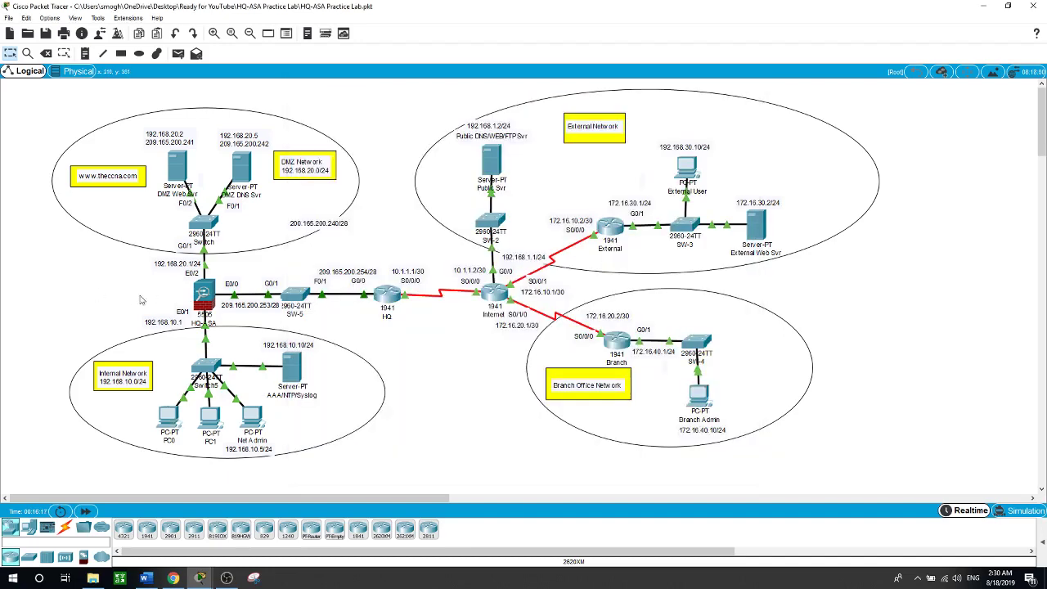
# - Switch PC1's IP configuration to DHCP
pyautogui.click(210, 417)
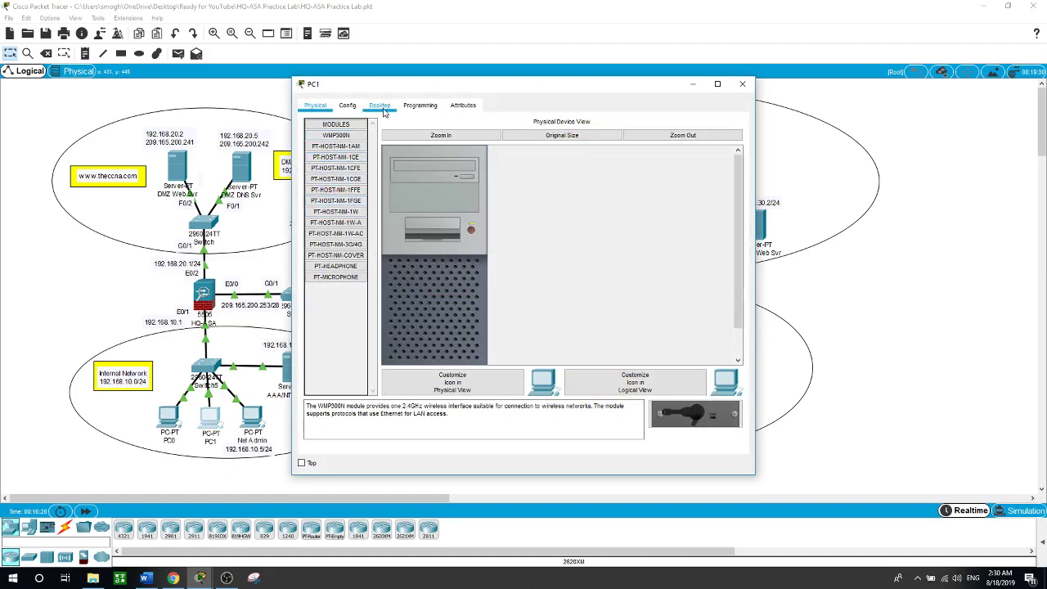
pyautogui.click(380, 105)
pyautogui.click(345, 147)
pyautogui.click(325, 167)
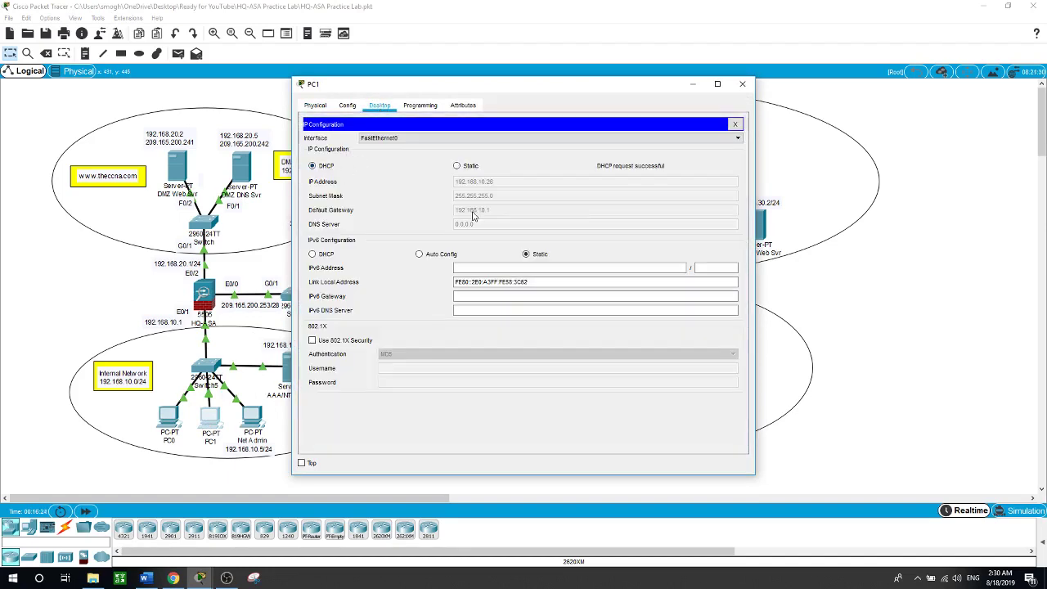
pyautogui.click(118, 298)
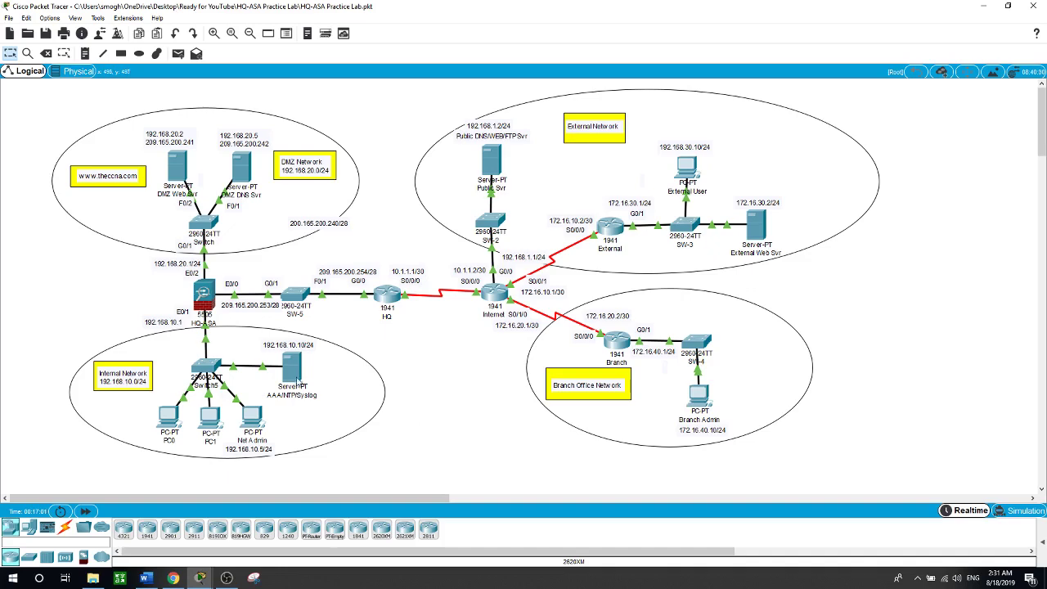
# - Turn on NTP authentication on the AAA/NTP/Syslog server with key 1 and its password
pyautogui.click(295, 376)
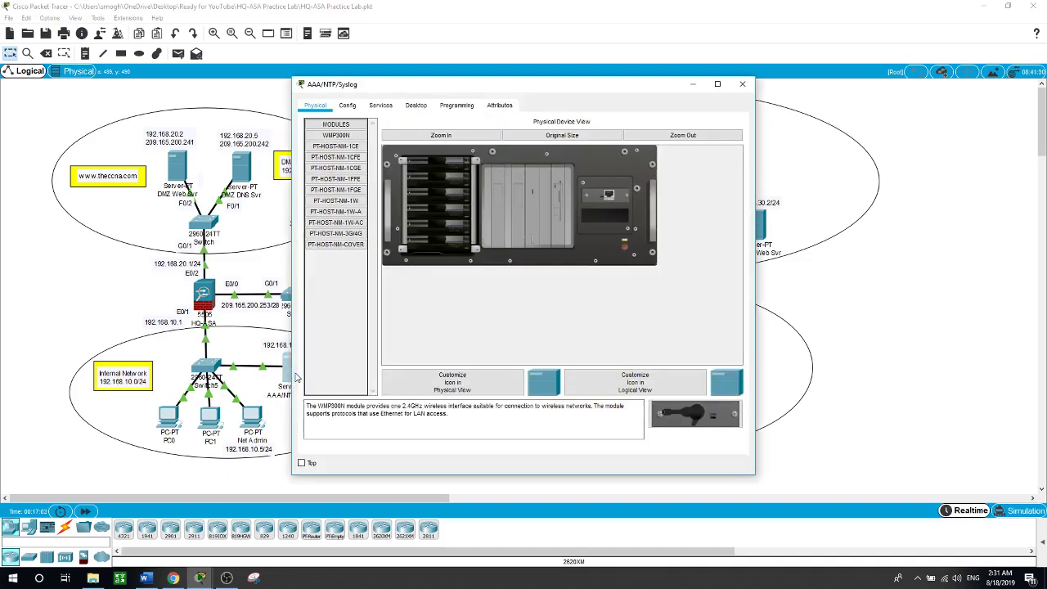
pyautogui.click(389, 109)
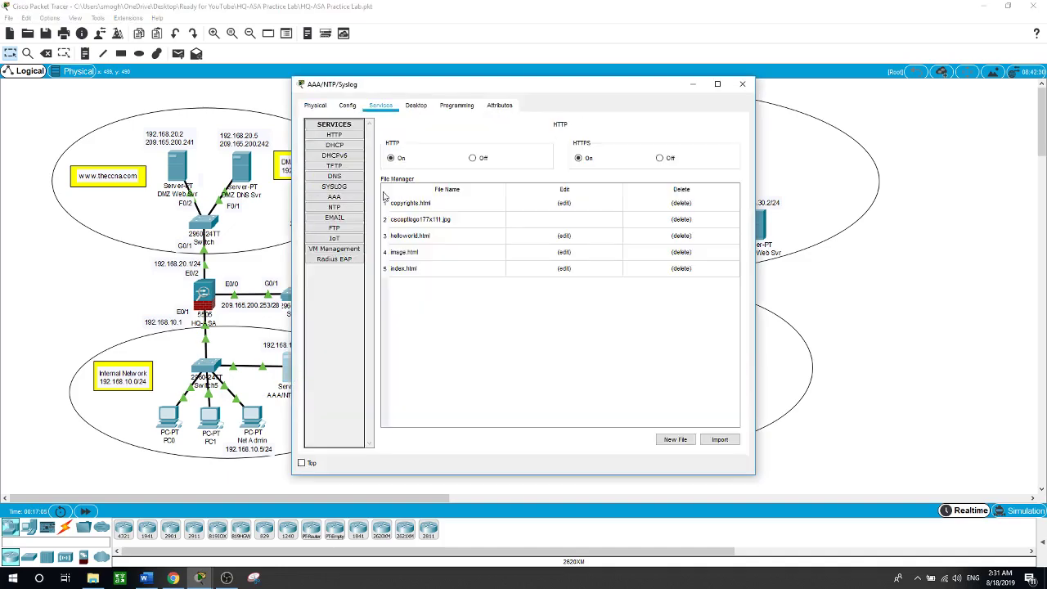
pyautogui.click(334, 207)
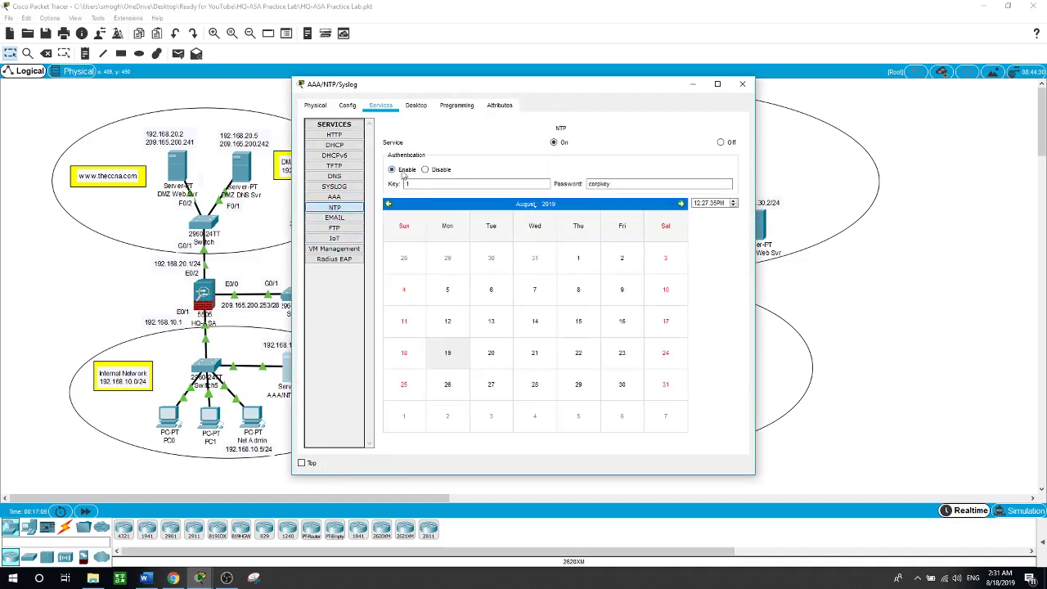
pyautogui.click(405, 185)
pyautogui.write('1')
pyautogui.click(585, 184)
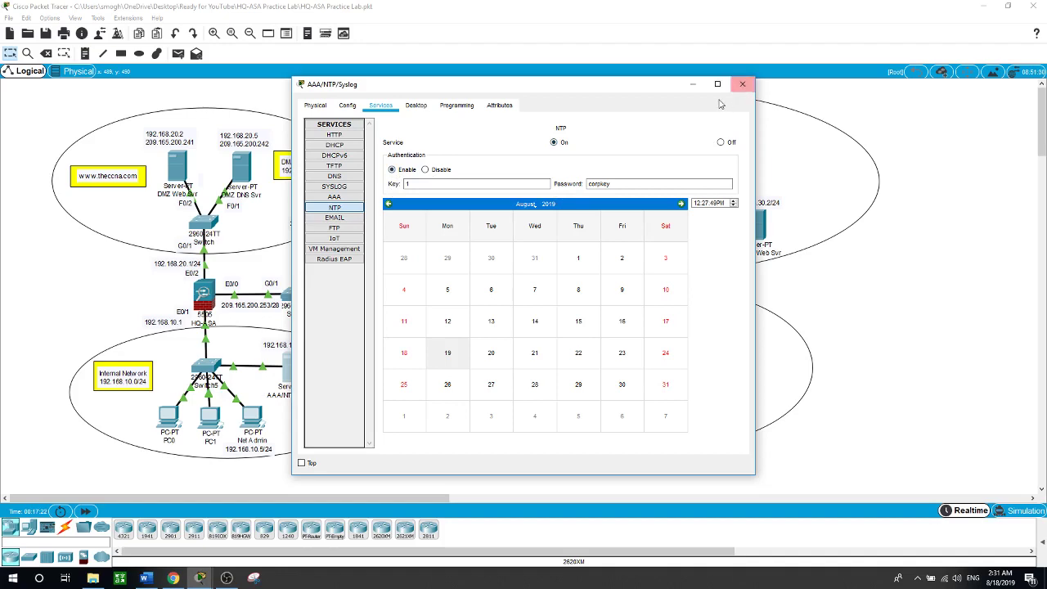
pyautogui.click(742, 83)
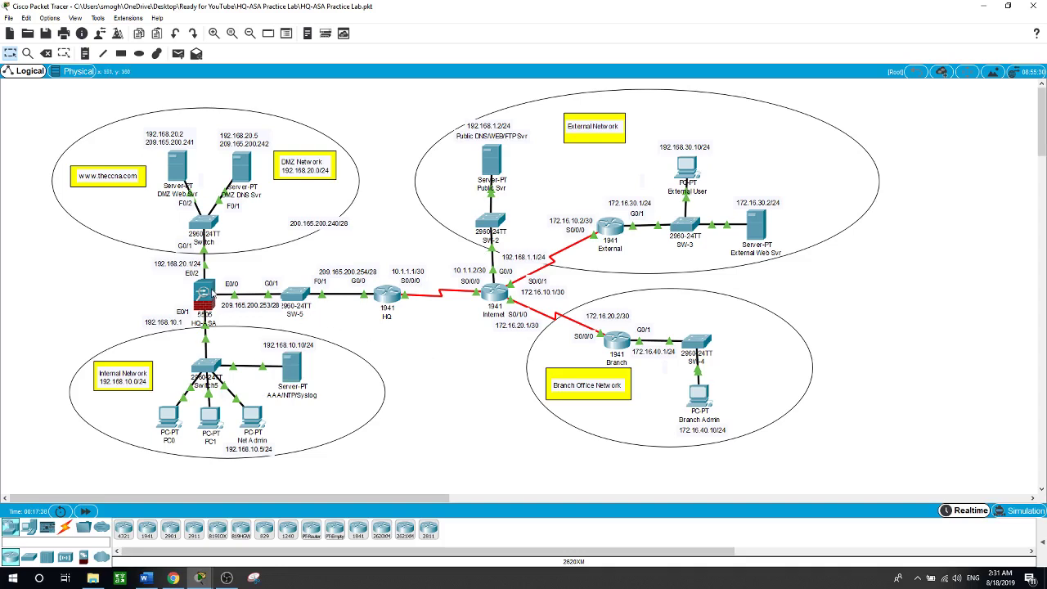
pyautogui.click(206, 294)
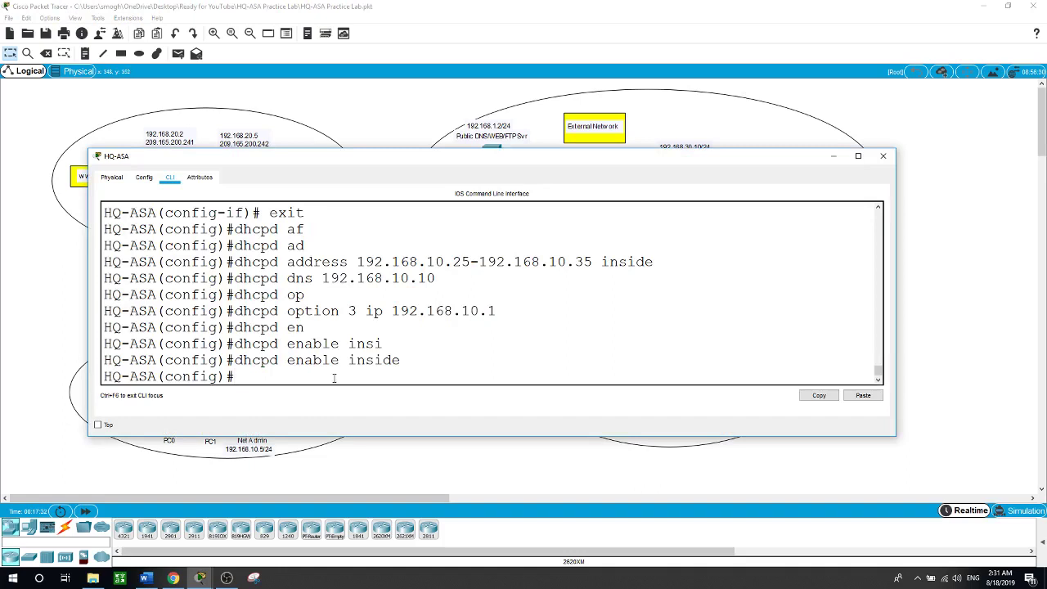
# - Enable NTP authentication on HQ-ASA and define MD5 authentication key 1 with its key string
pyautogui.press('Return')
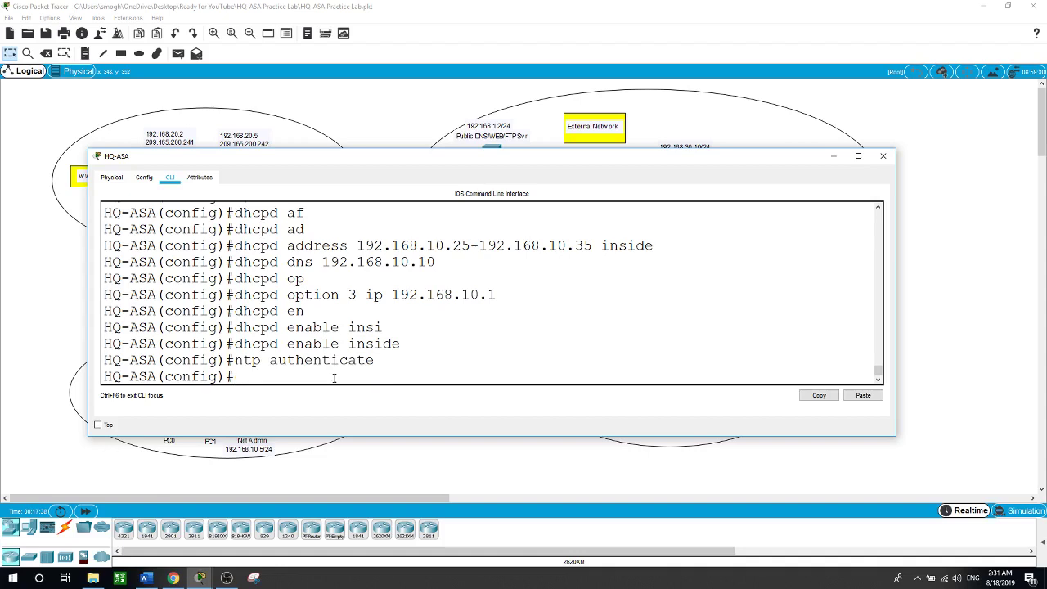
pyautogui.press('Tab')
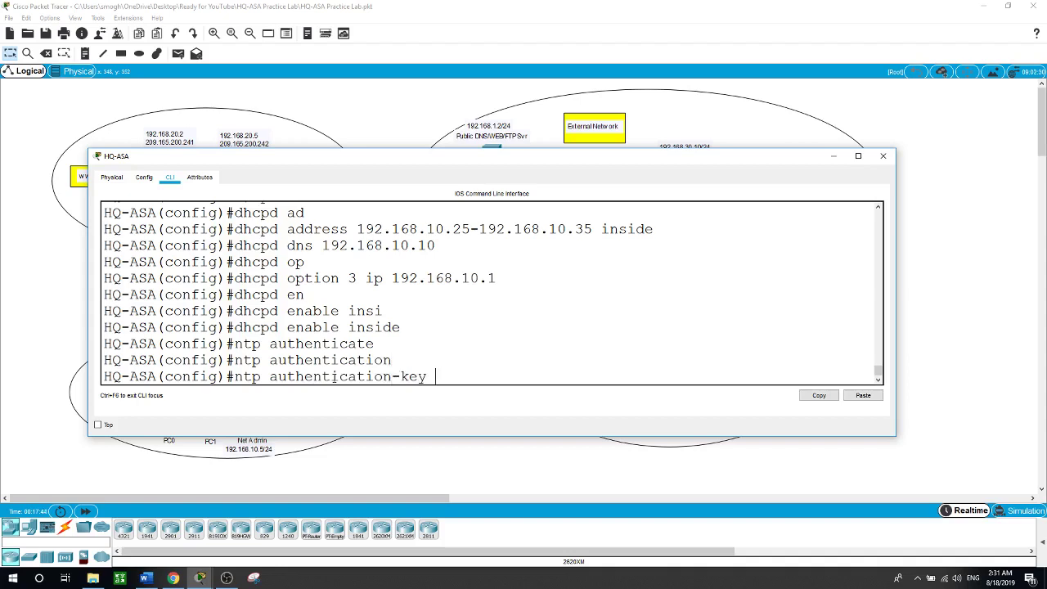
pyautogui.press('Tab')
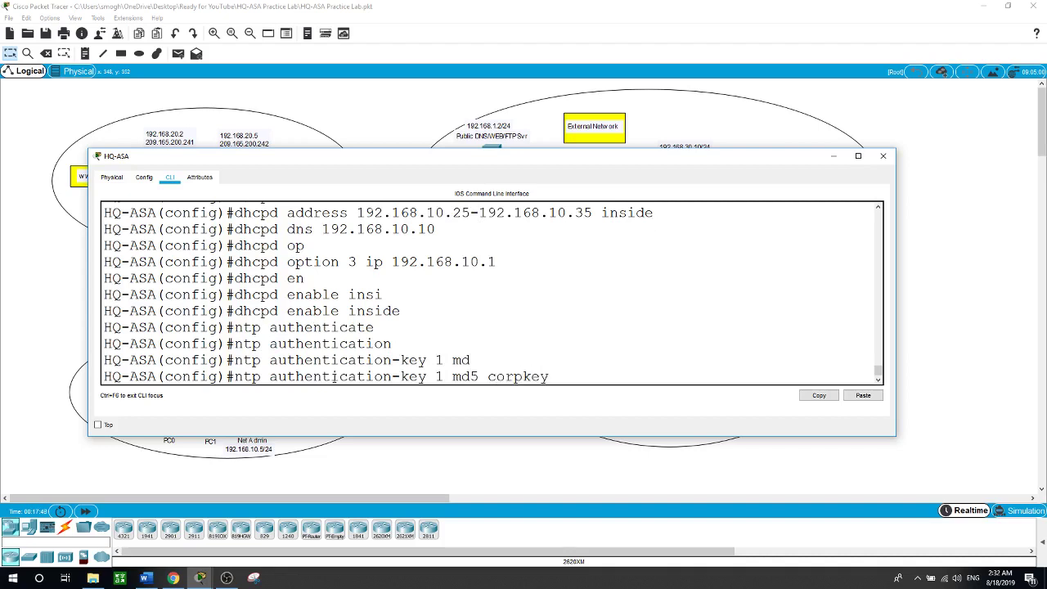
pyautogui.press('Return')
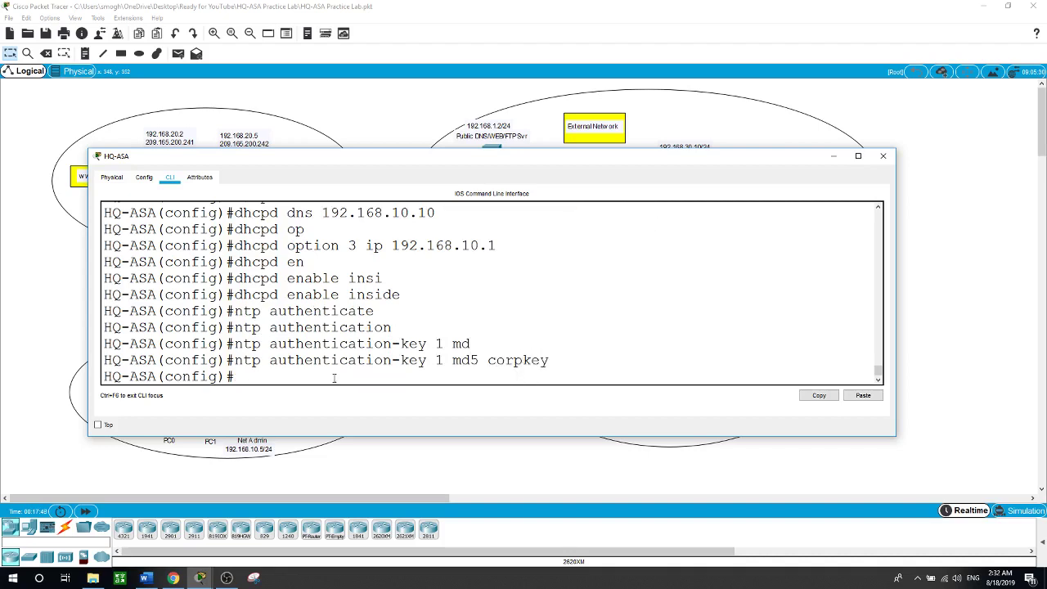
# - Set 192.168.10.10 as HQ-ASA's NTP server using key 1
pyautogui.write('ntp se')
pyautogui.press('Tab')
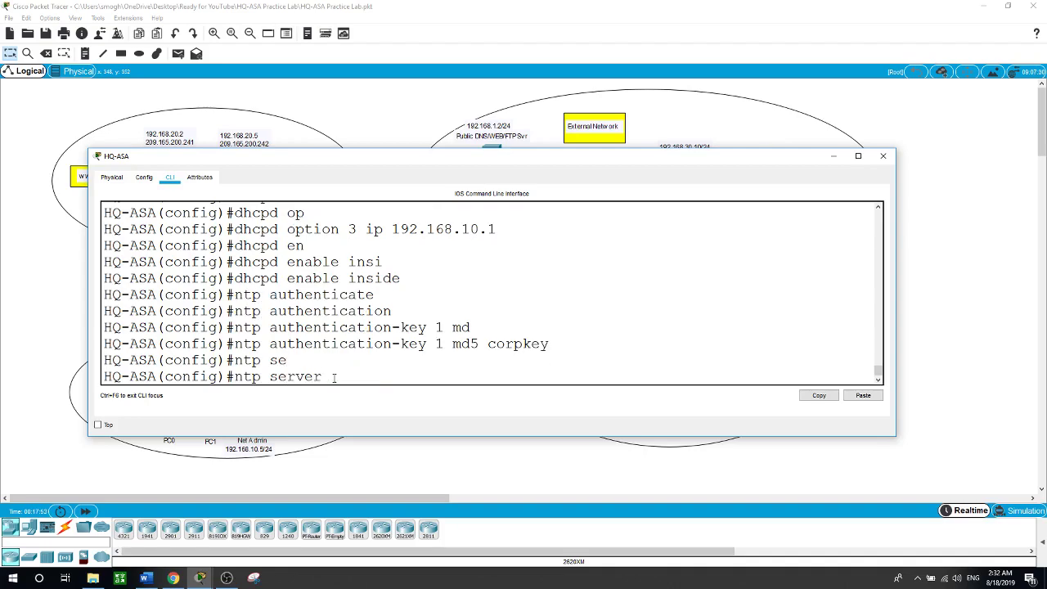
pyautogui.moveTo(482, 163); pyautogui.dragTo(747, 247)
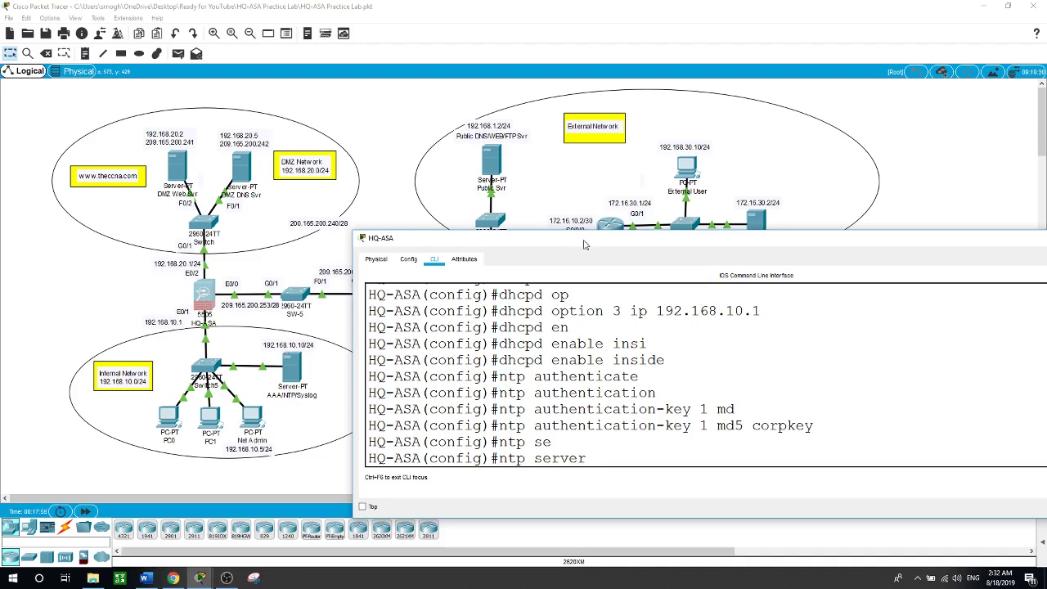
pyautogui.moveTo(583, 238); pyautogui.dragTo(376, 187)
pyautogui.write('1')
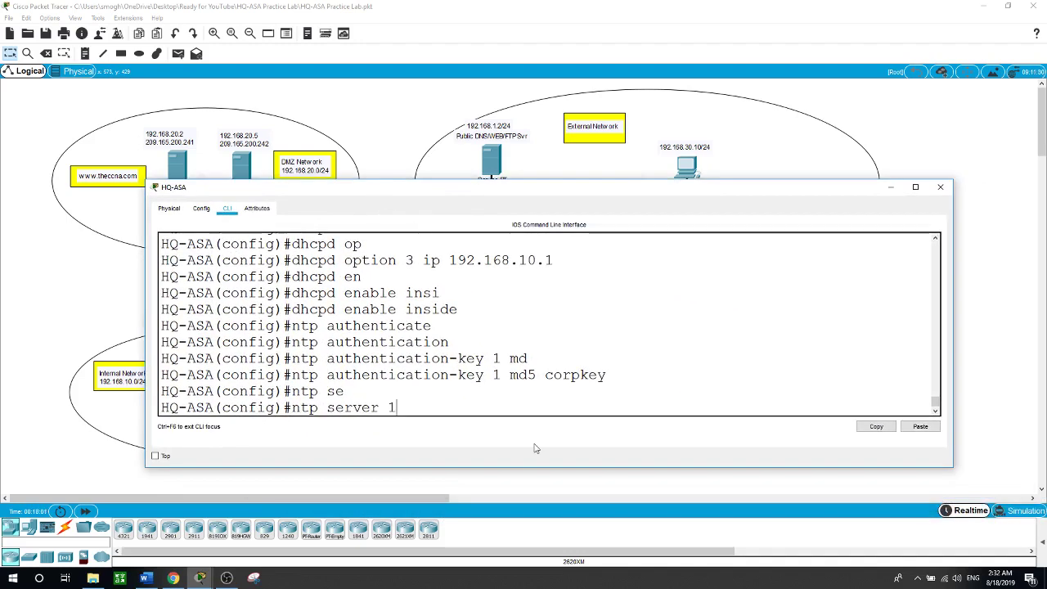
pyautogui.write('92.168.10')
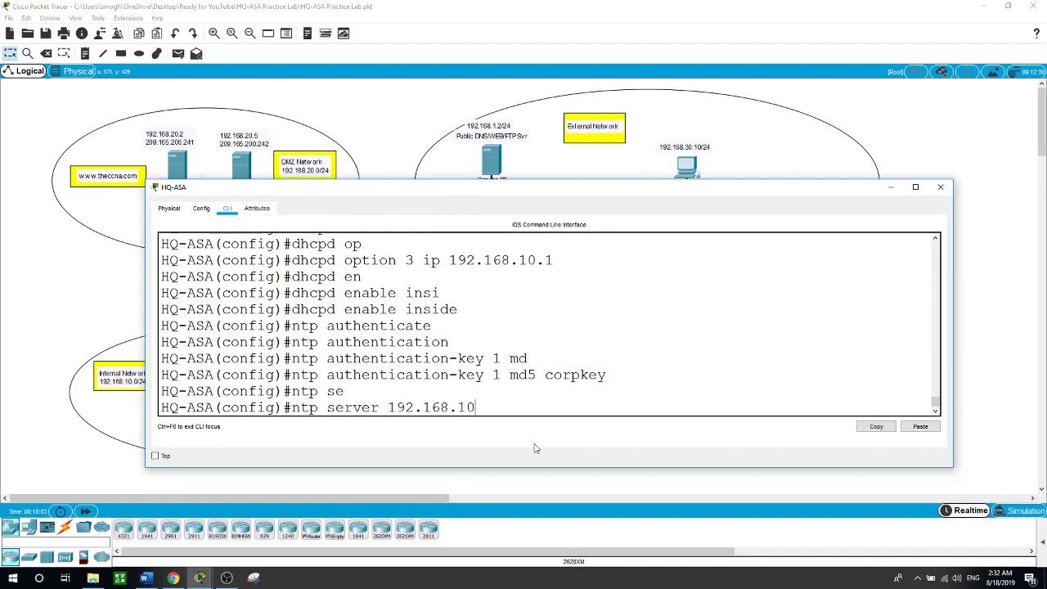
pyautogui.write('.10 key')
pyautogui.press('Tab')
pyautogui.write('1')
pyautogui.press('Return')
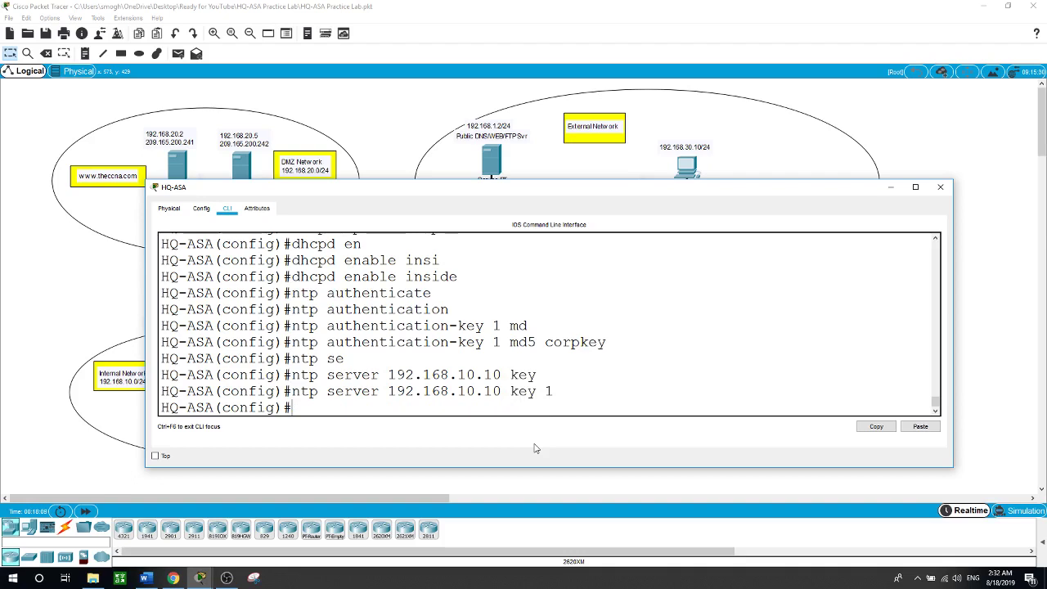
pyautogui.click(939, 187)
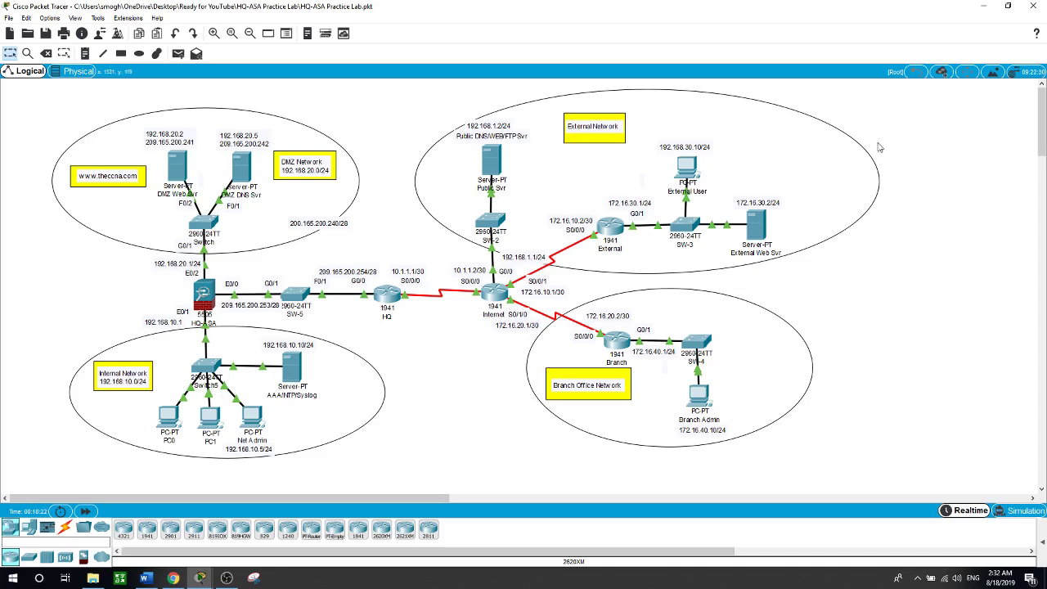
pyautogui.click(197, 307)
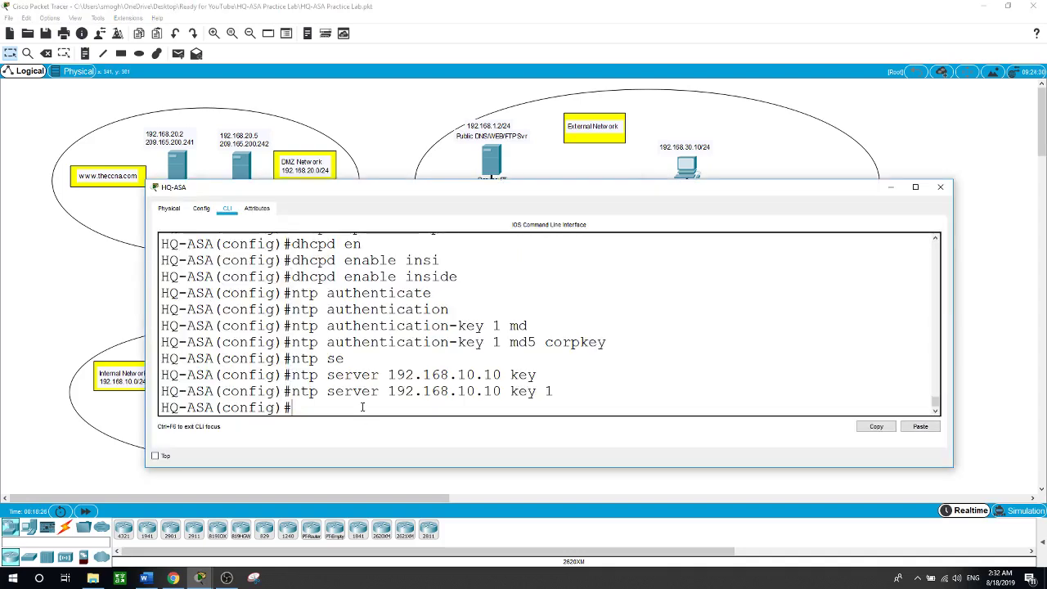
# - Enter 'aaa authentication ssh console LOCAL' on HQ-ASA to use the local user database
pyautogui.write('aaa auth')
pyautogui.press('Tab')
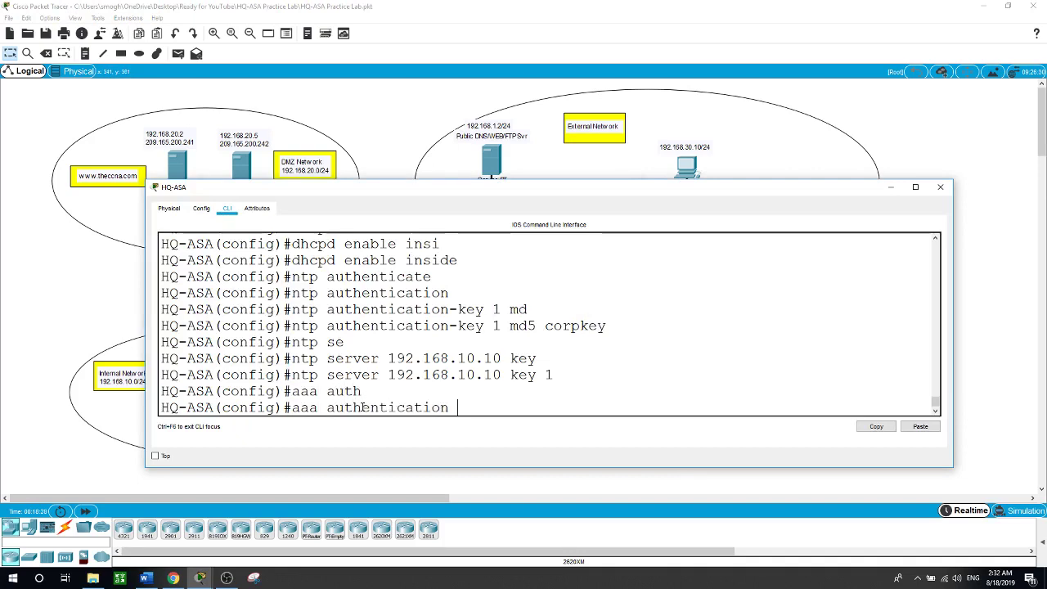
pyautogui.write('ssh')
pyautogui.write(' con')
pyautogui.press('Tab')
pyautogui.write('LO')
pyautogui.press('BackSpace')
pyautogui.write('AL')
pyautogui.press('Return')
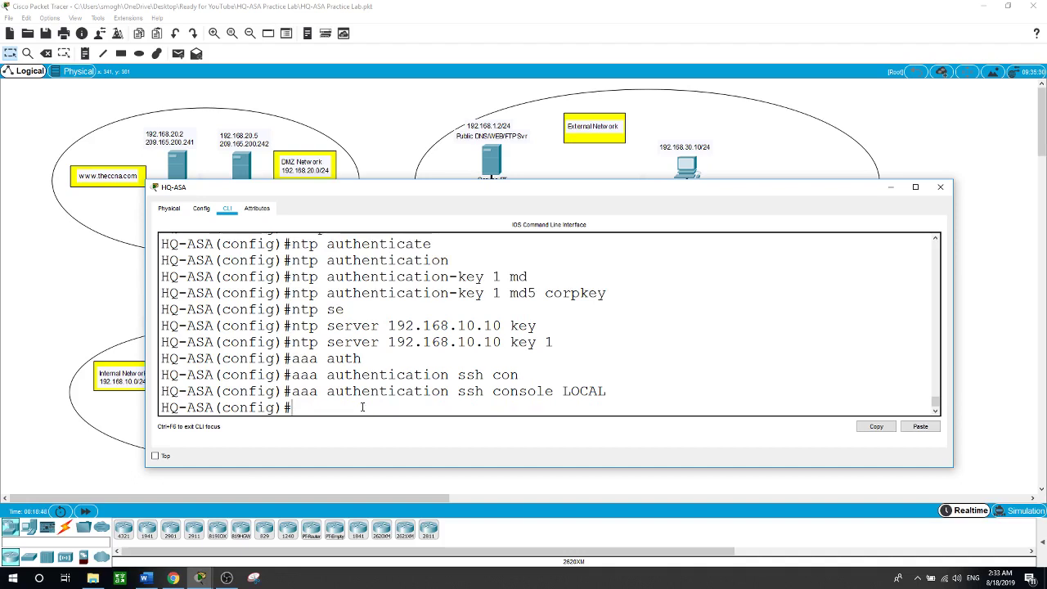
pyautogui.write('cr')
pyautogui.press('Tab')
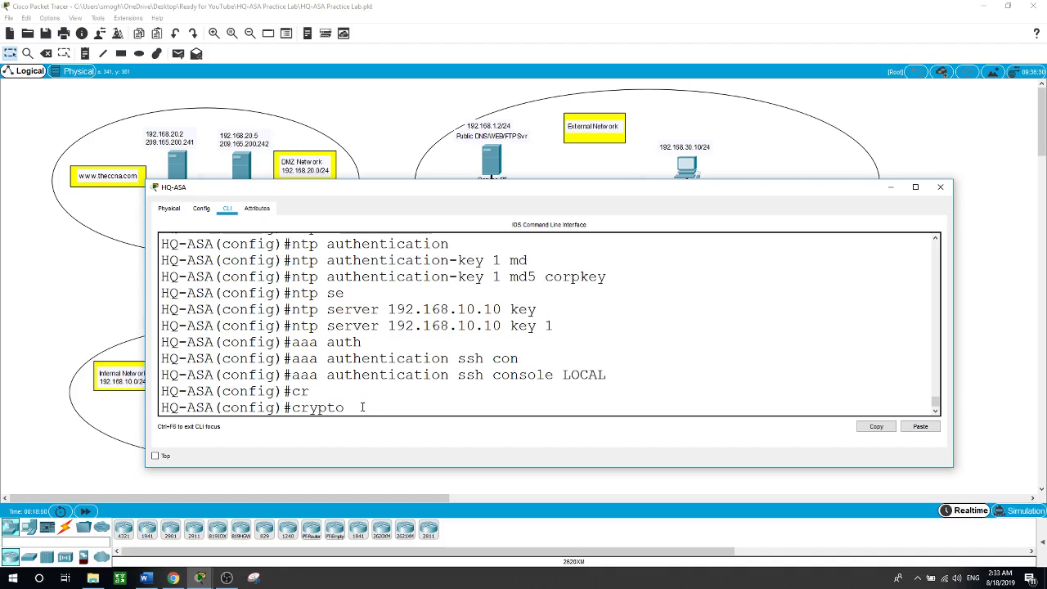
# - Generate a 1024-bit RSA keypair on HQ-ASA, confirming 'yes' to replace the existing keys
pyautogui.write('ke')
pyautogui.press('Tab')
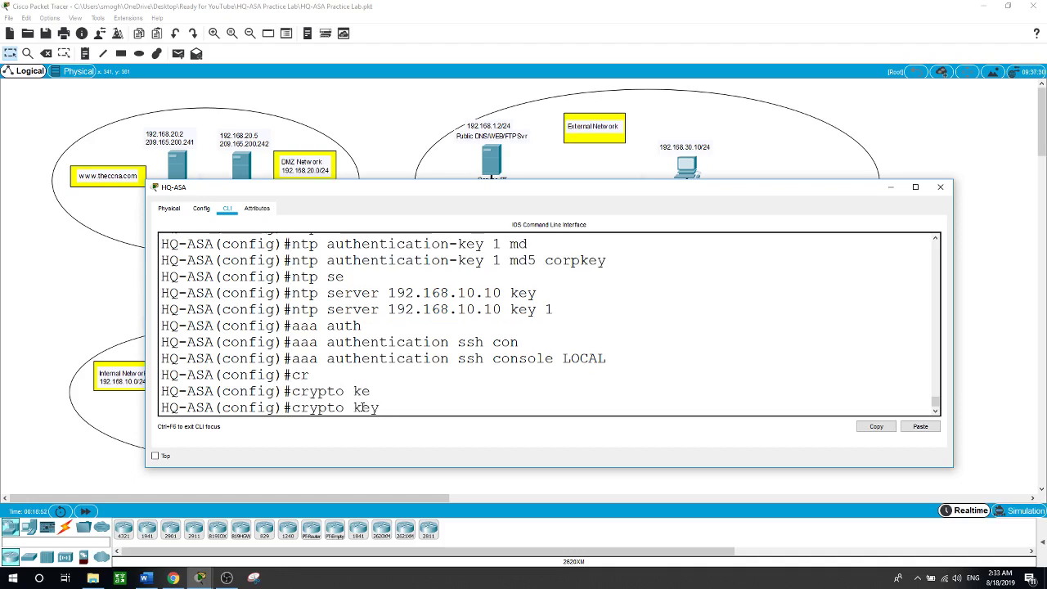
pyautogui.write('g')
pyautogui.press('Tab')
pyautogui.write('r')
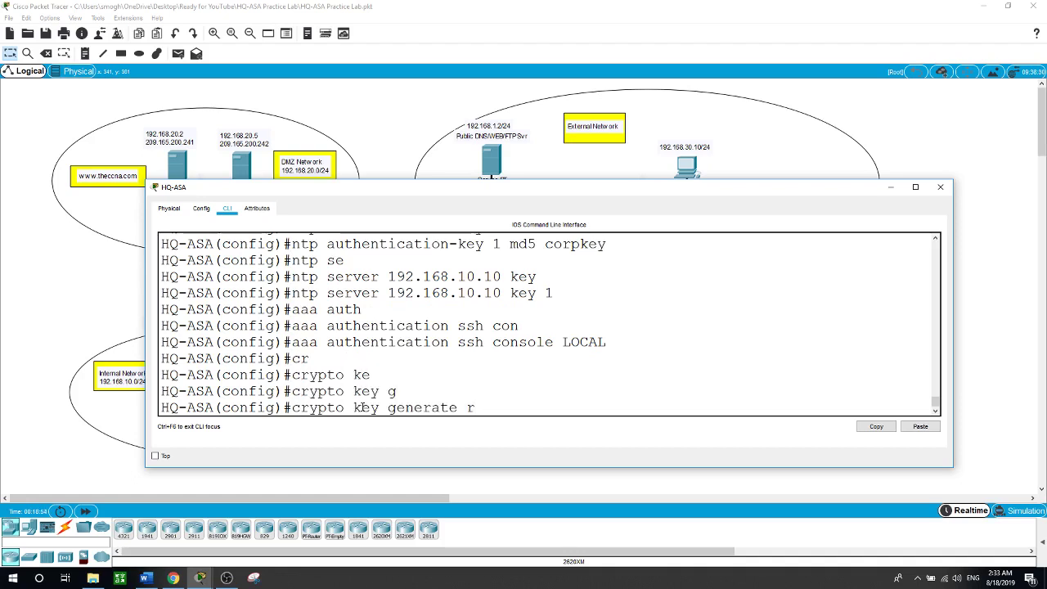
pyautogui.press('Tab')
pyautogui.write('mo')
pyautogui.press('Tab')
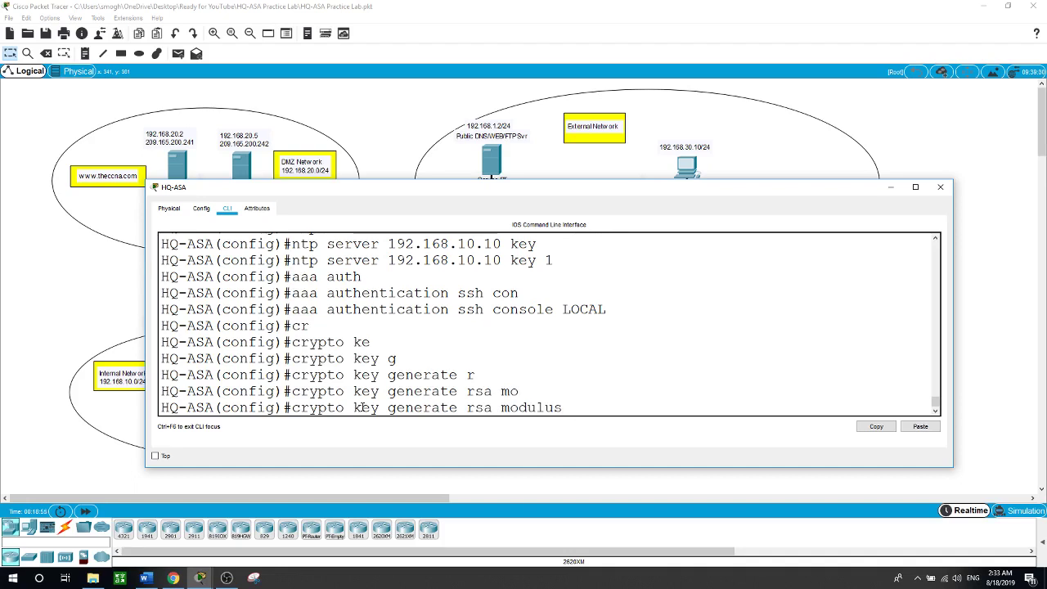
pyautogui.write('1024')
pyautogui.press('Return')
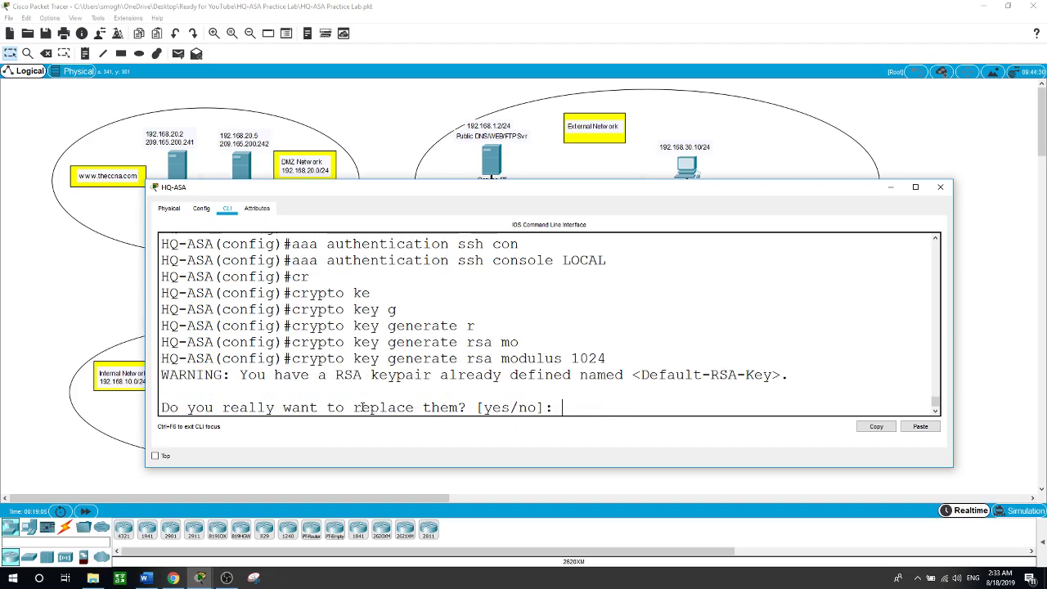
pyautogui.write('yes')
pyautogui.press('Return')
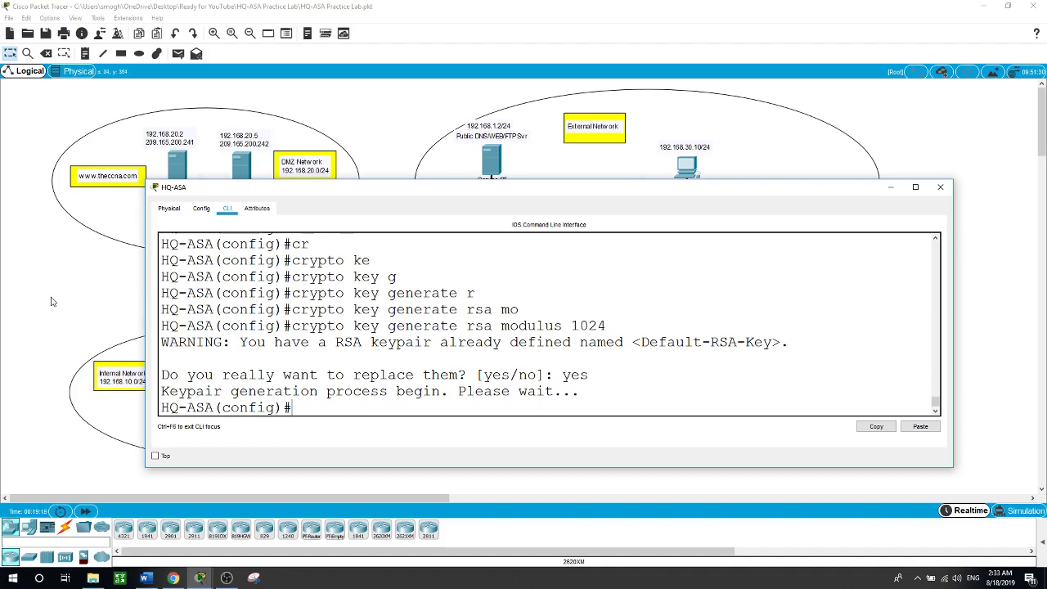
pyautogui.click(94, 304)
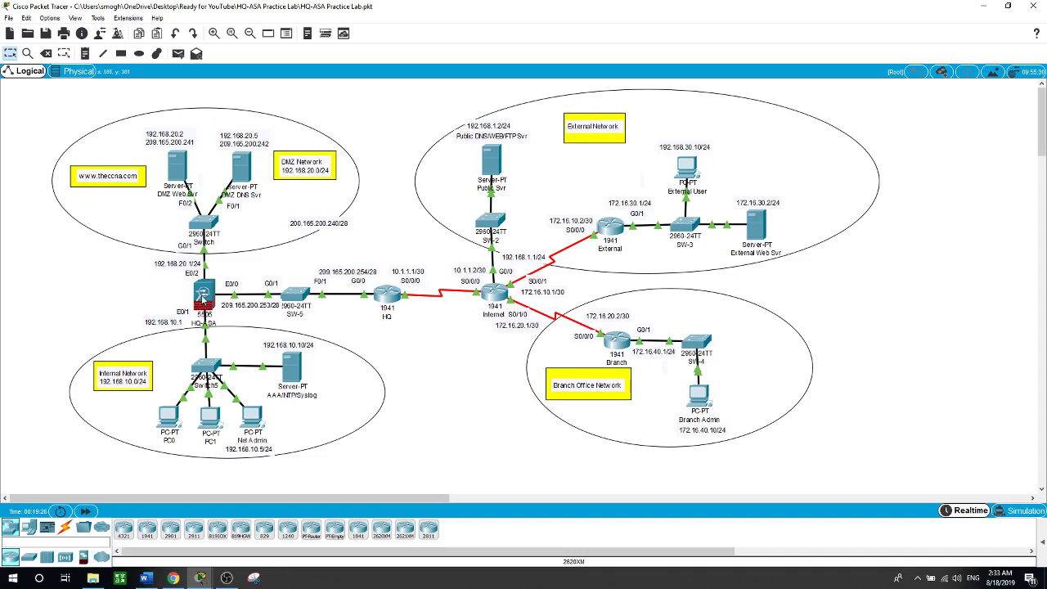
# - Permit SSH to HQ-ASA from host 192.168.10.5 255.255.255.255 on the inside interface
pyautogui.click(204, 296)
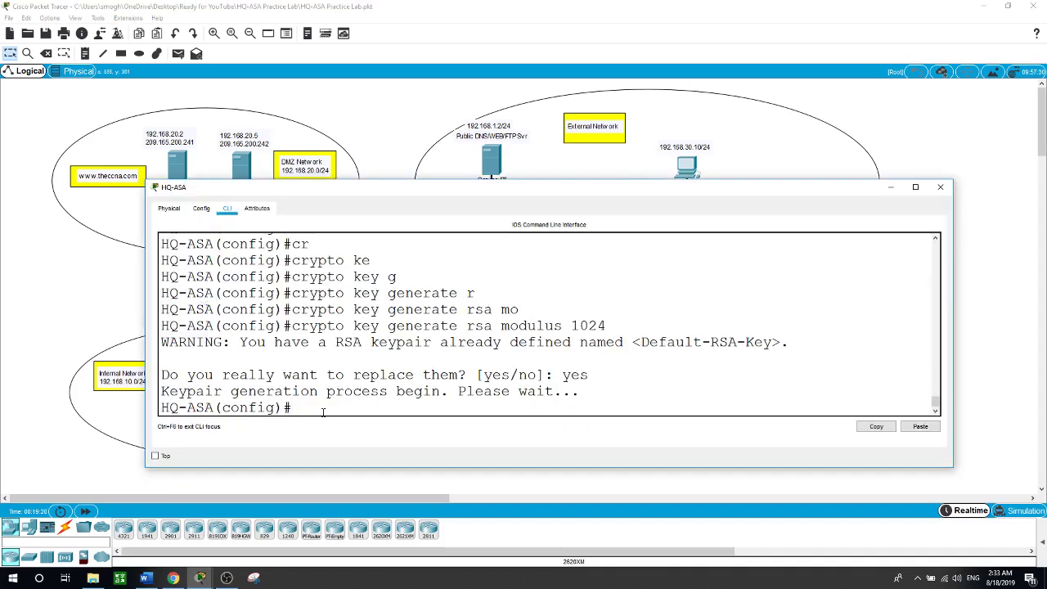
pyautogui.write('ssh 19')
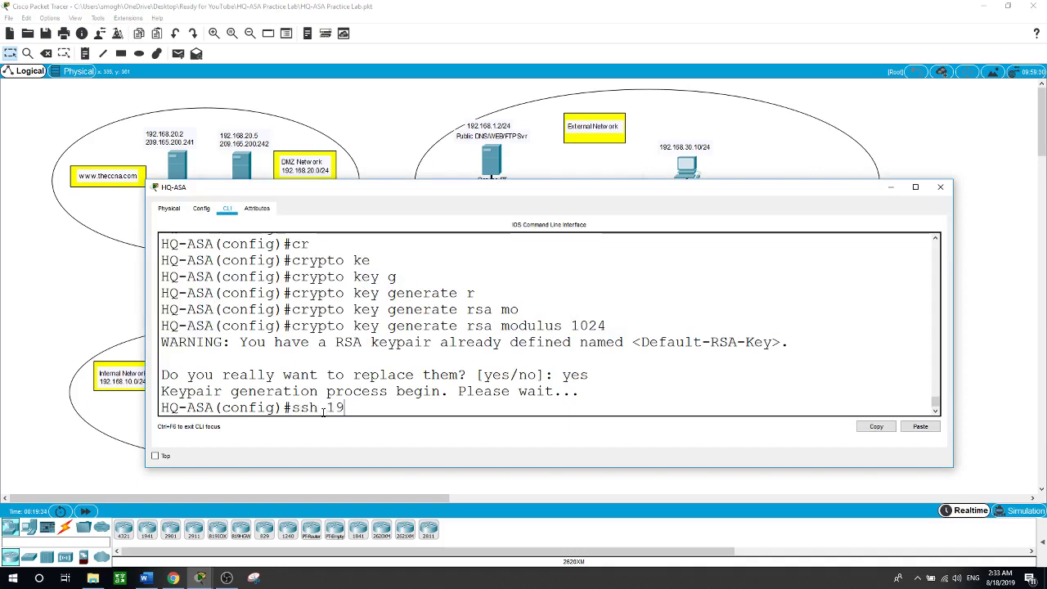
pyautogui.write('2.168.')
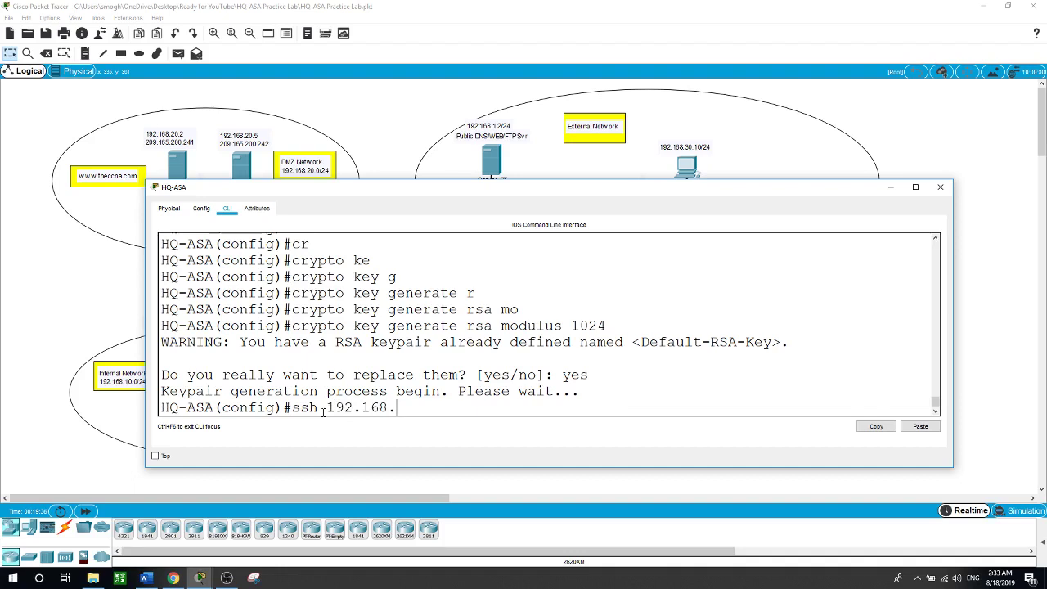
pyautogui.write('10.5')
pyautogui.click(77, 323)
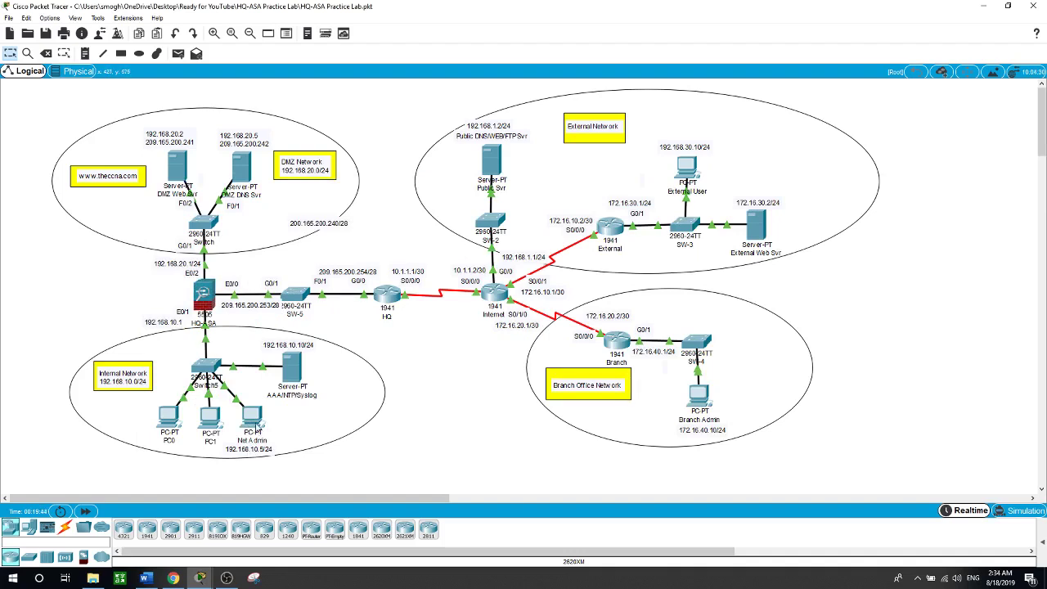
pyautogui.click(204, 295)
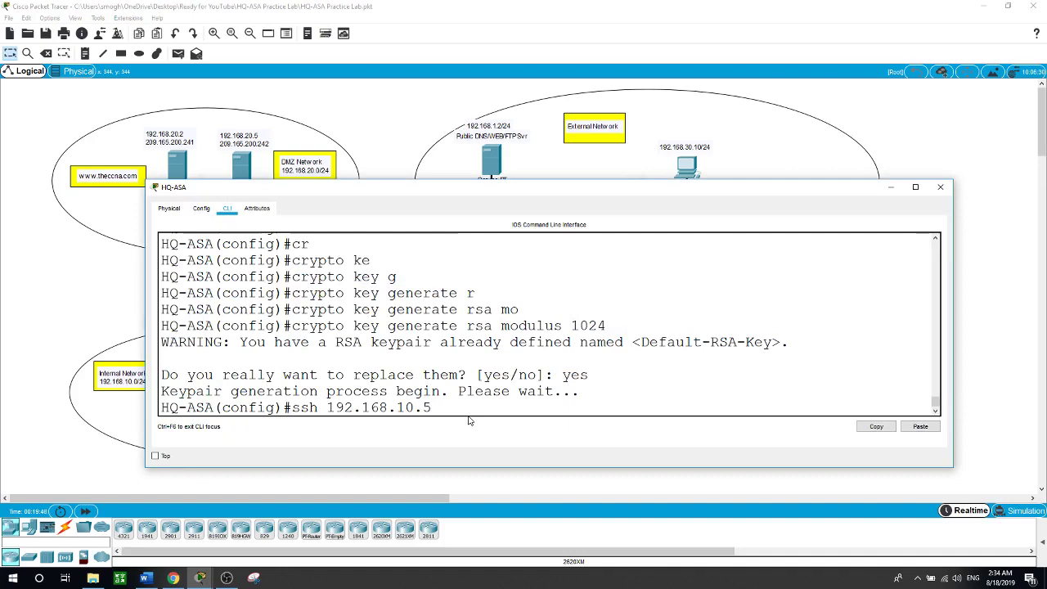
pyautogui.write('255.255.255.255')
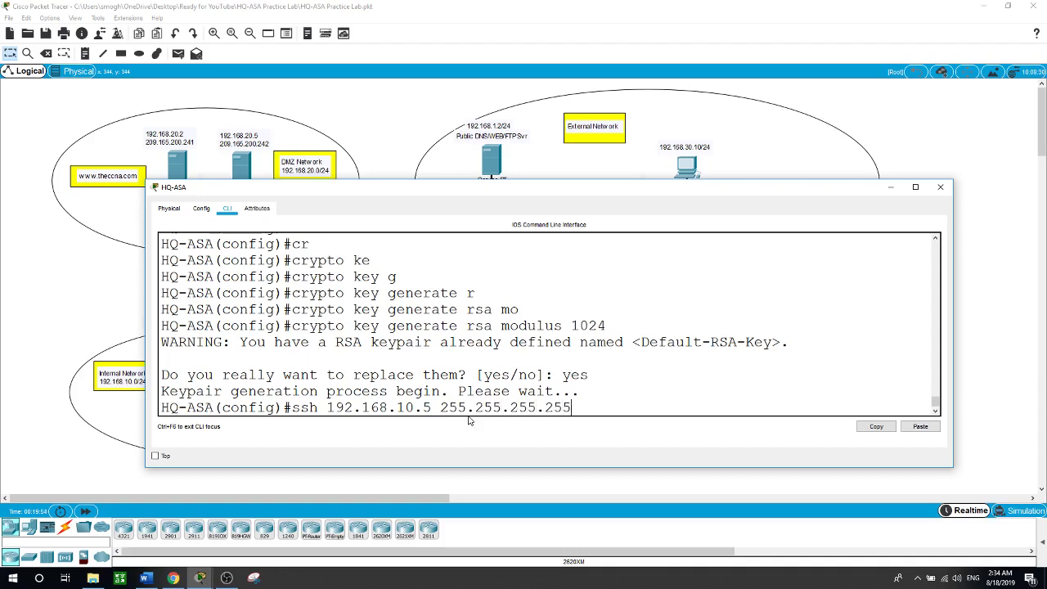
pyautogui.write(' inside')
pyautogui.press('Return')
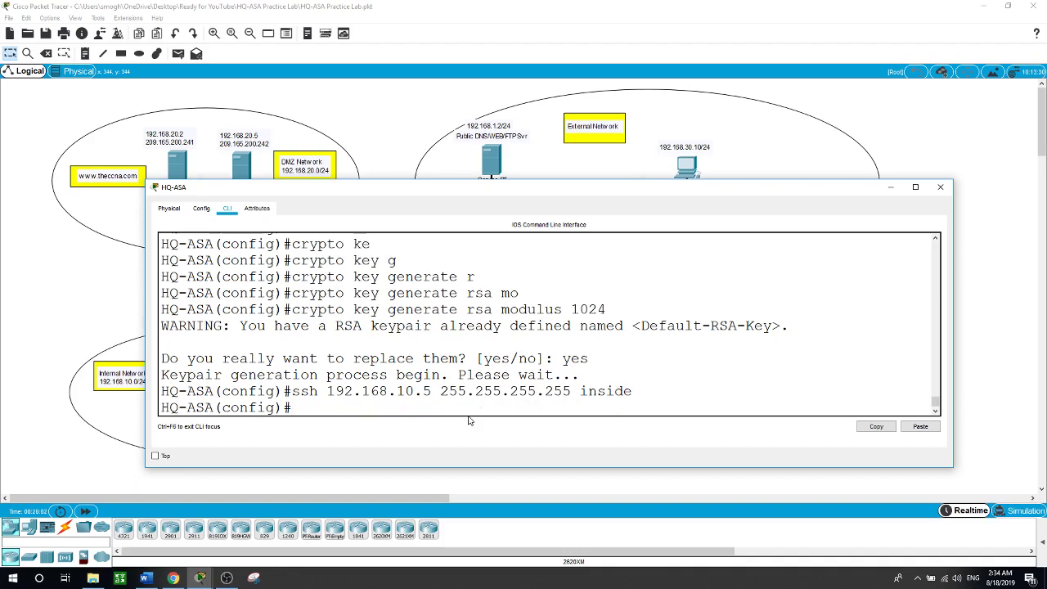
pyautogui.write('ssh tim')
pyautogui.press('Tab')
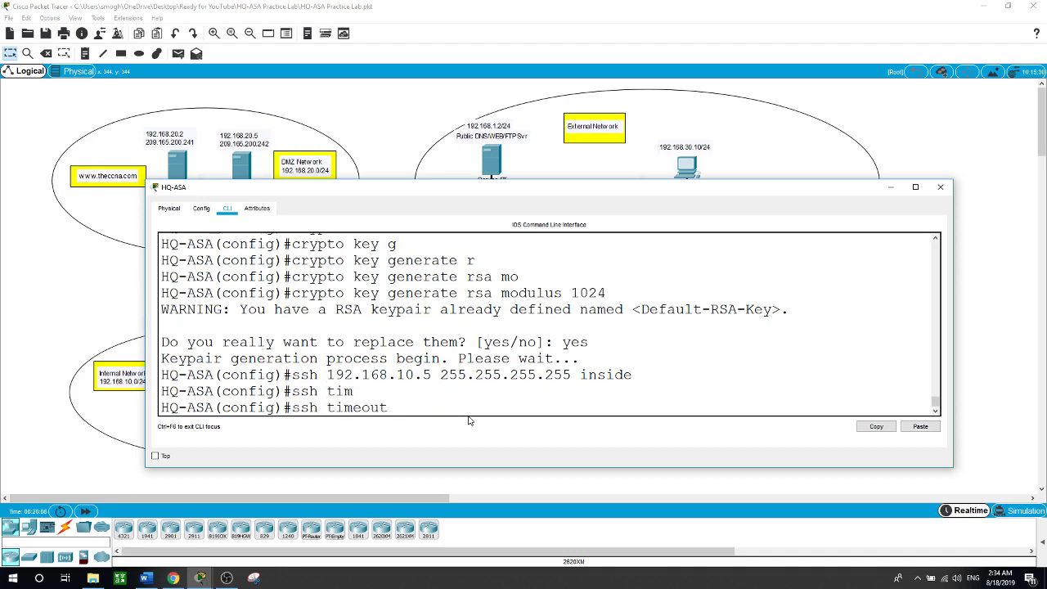
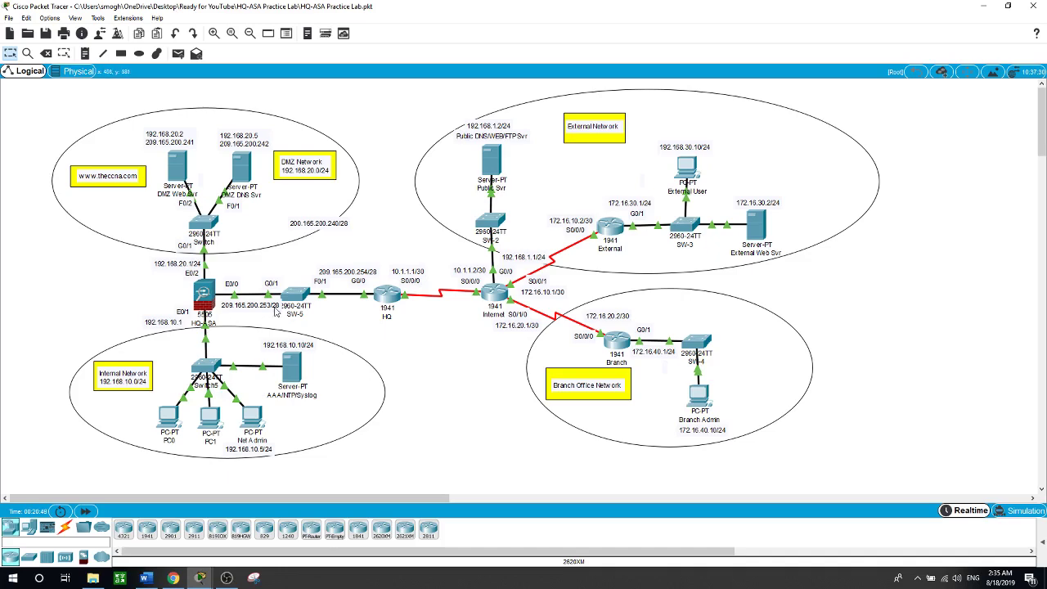
# - On HQ-ASA, create network object inside-nat for subnet 192.168.10.0 255.255.255.0
pyautogui.click(214, 297)
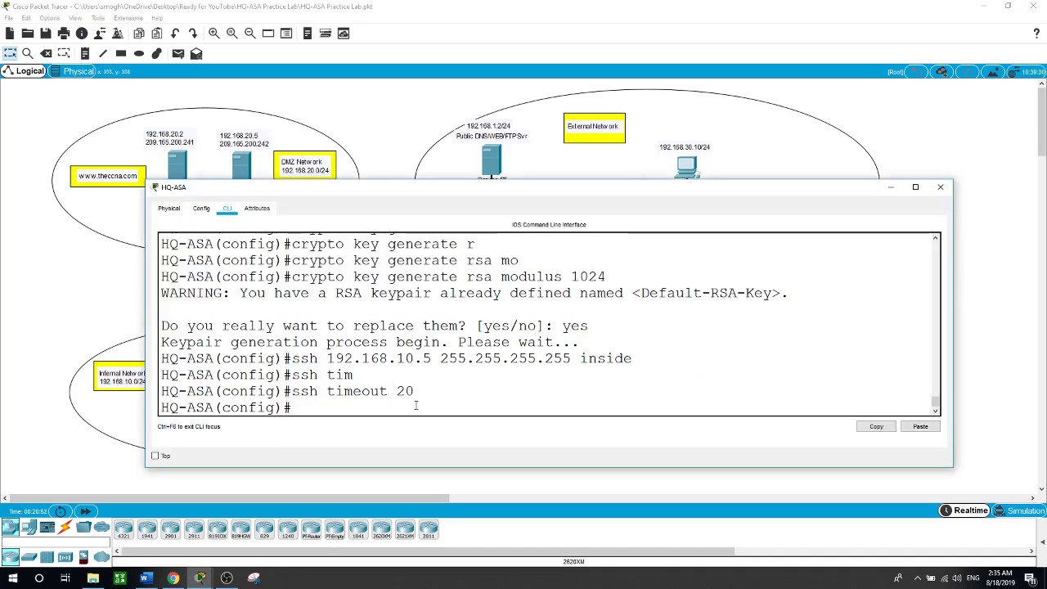
pyautogui.write('object ne')
pyautogui.press('Tab')
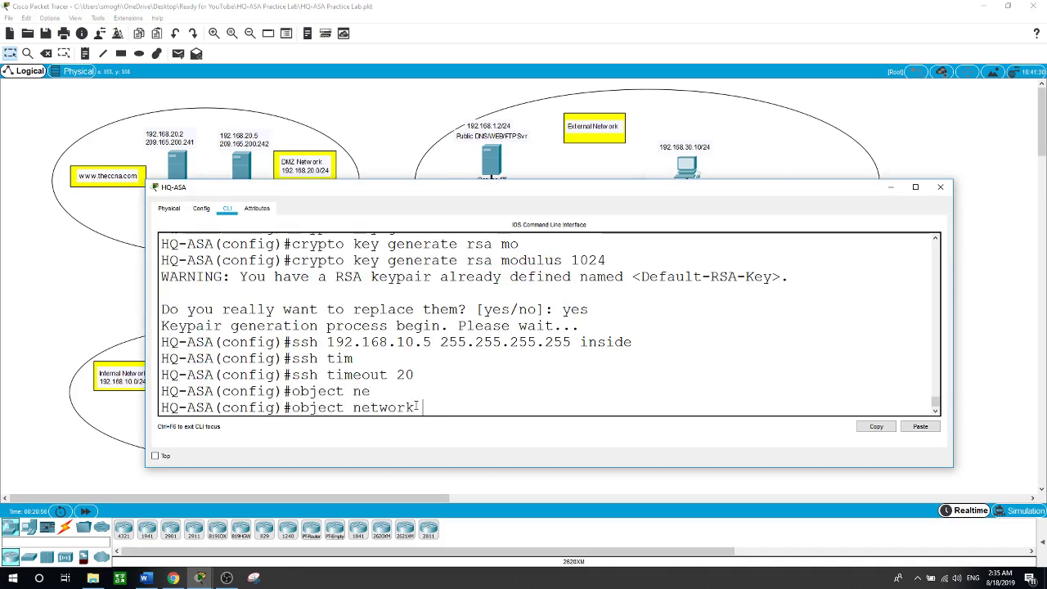
pyautogui.write('inside-')
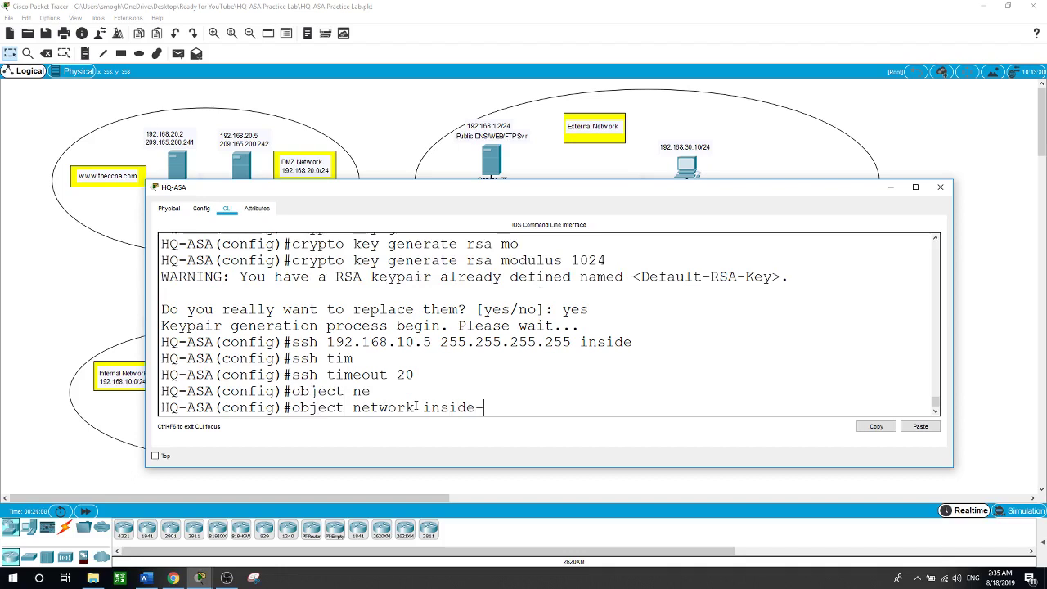
pyautogui.write('nat')
pyautogui.press('Return')
pyautogui.write('sub')
pyautogui.press('Tab')
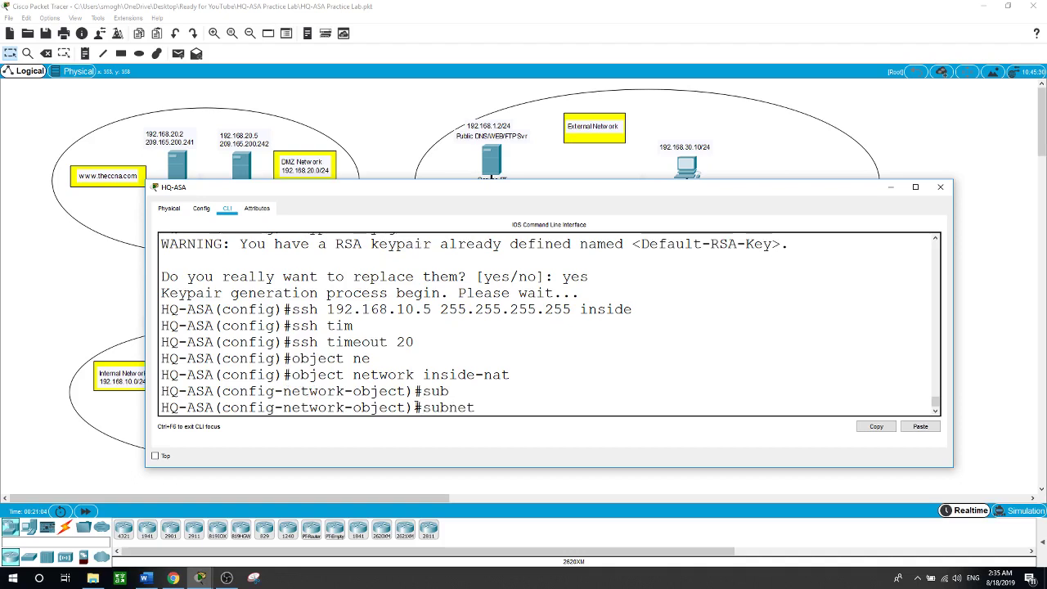
pyautogui.write('192.168.10.0 255.255.255.0')
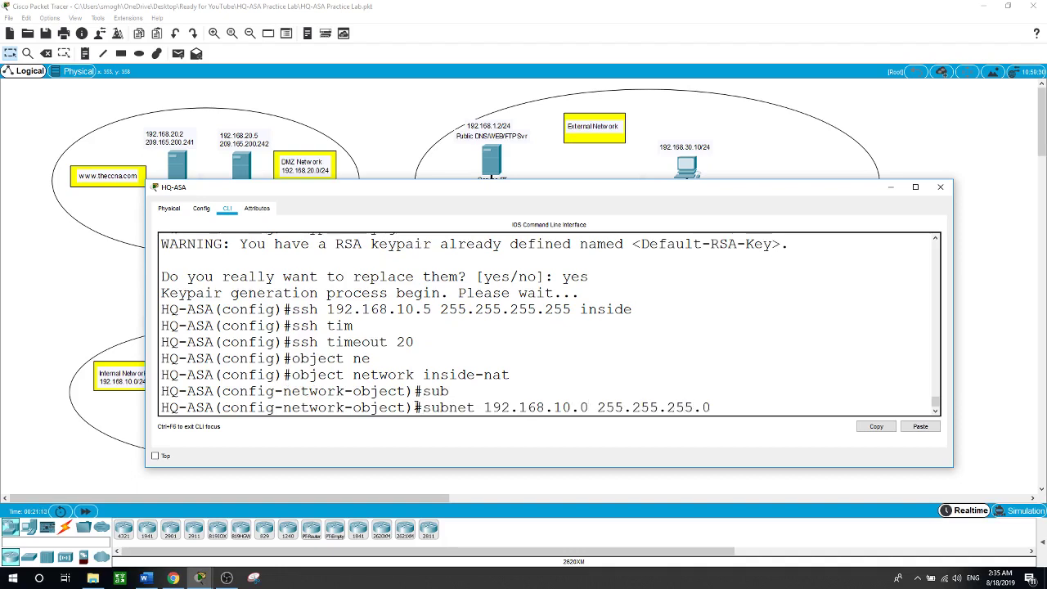
pyautogui.press('Return')
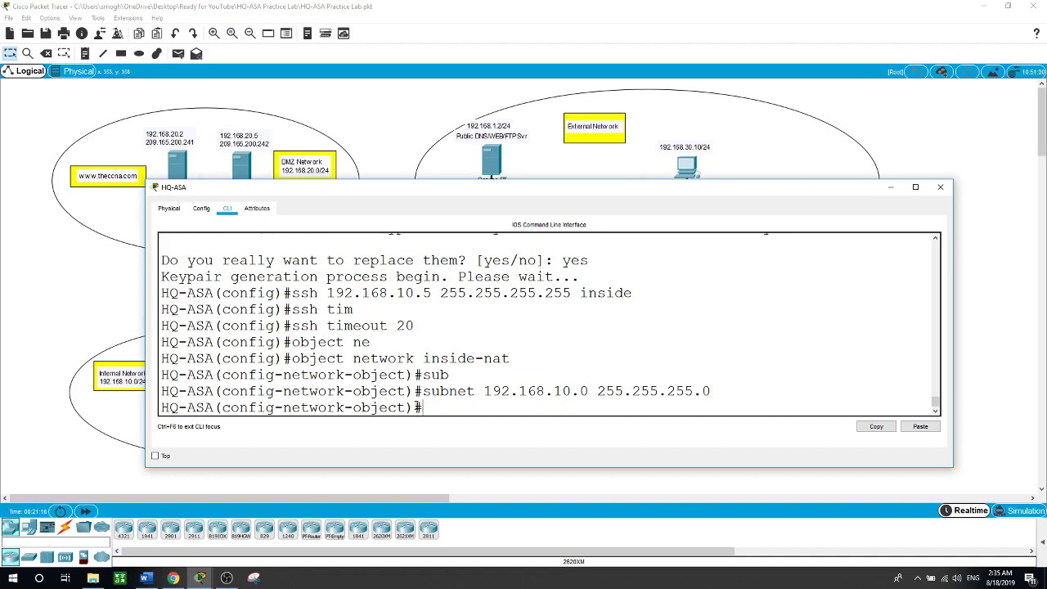
# - Add nat (inside,outside) dynamic interface to the inside-nat object
pyautogui.write('nat (inside,tou')
pyautogui.press('BackSpace')
pyautogui.press('BackSpace')
pyautogui.press('BackSpace')
pyautogui.write('outside) ')
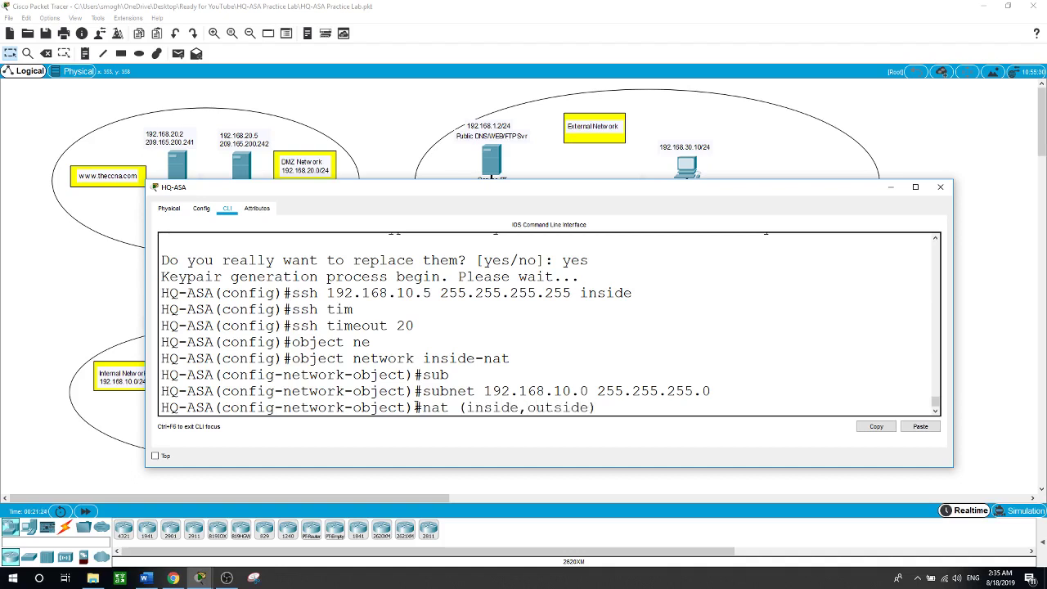
pyautogui.write('dy')
pyautogui.press('Tab')
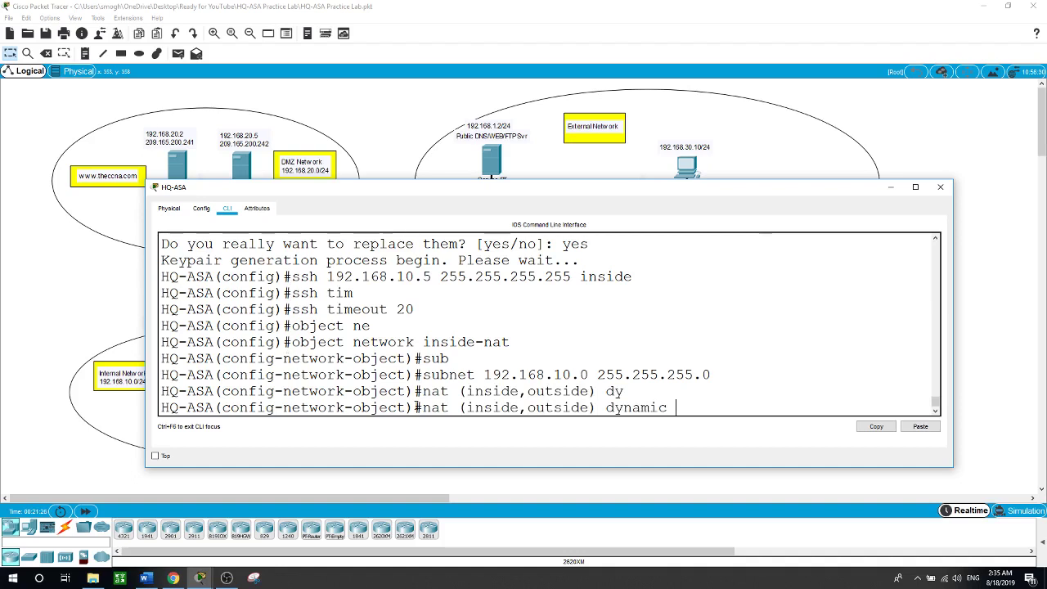
pyautogui.write('in')
pyautogui.press('Tab')
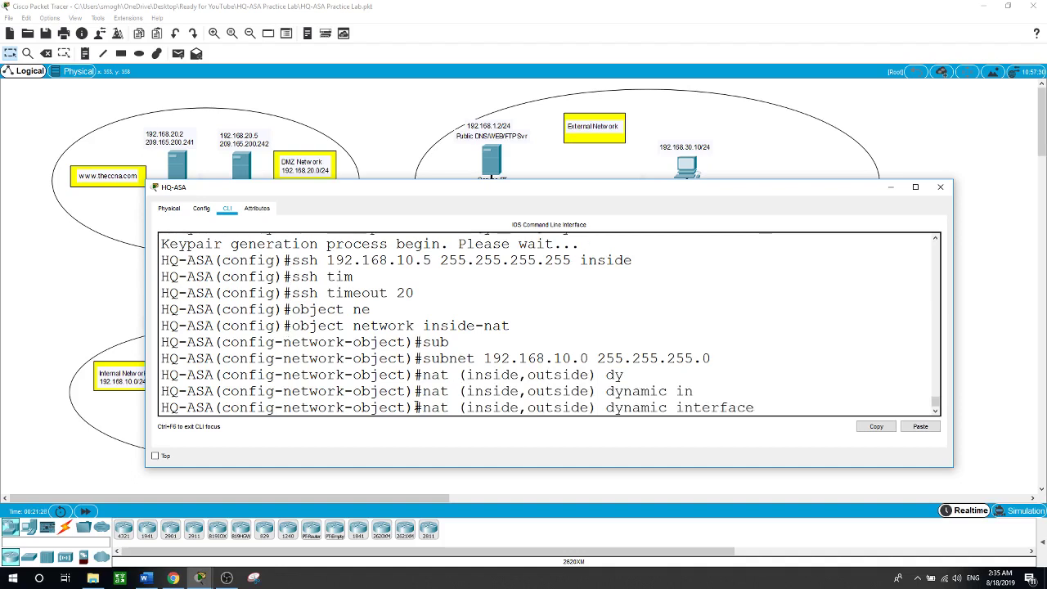
pyautogui.press('Return')
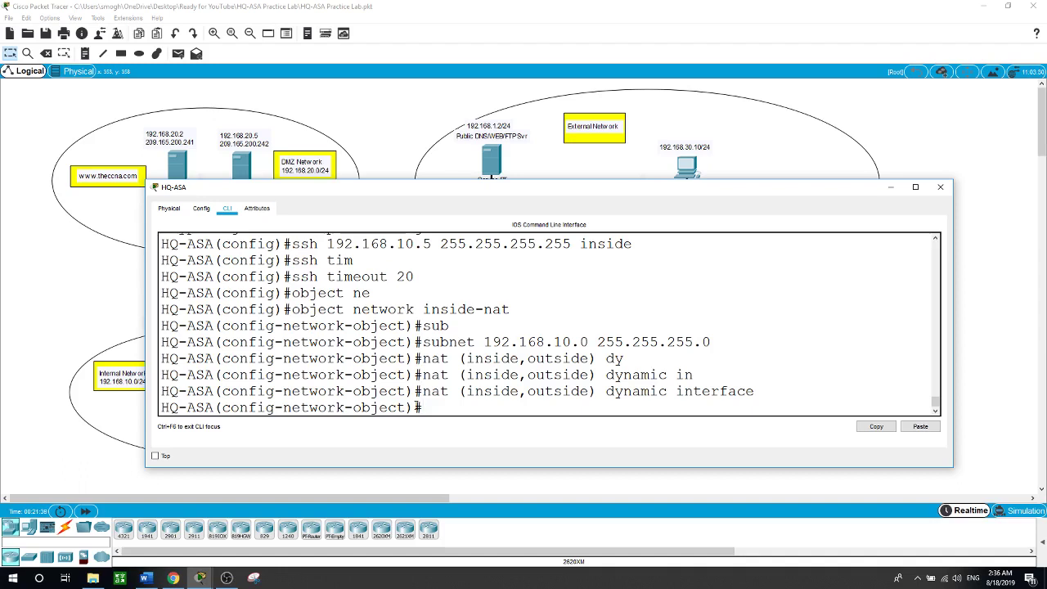
# - Create HQ-ASA network object dmz-dns-server, type host 192.168.20.5, and return to the topology
pyautogui.click(981, 149)
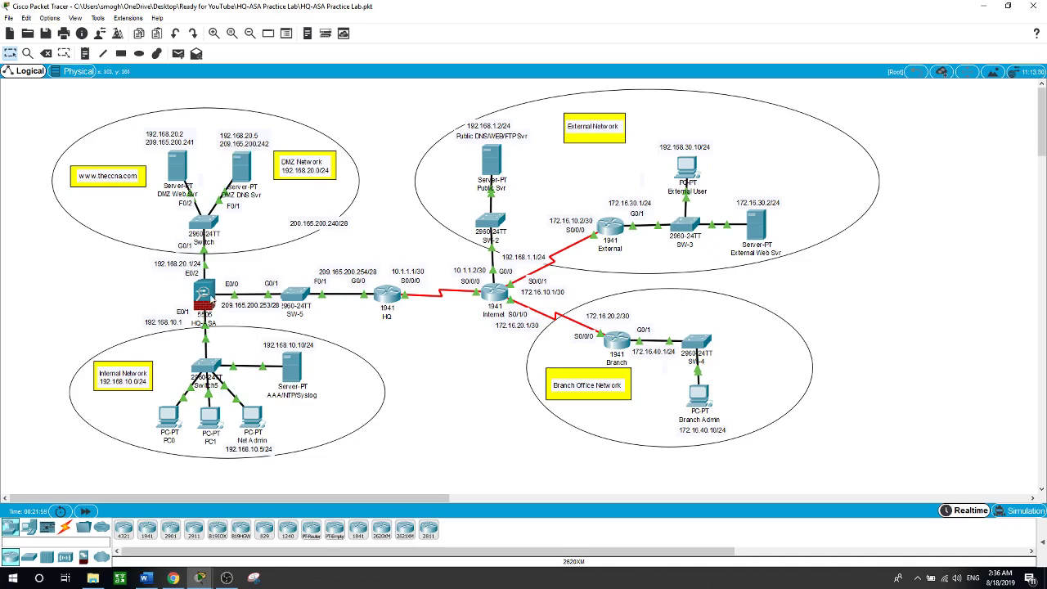
pyautogui.click(210, 296)
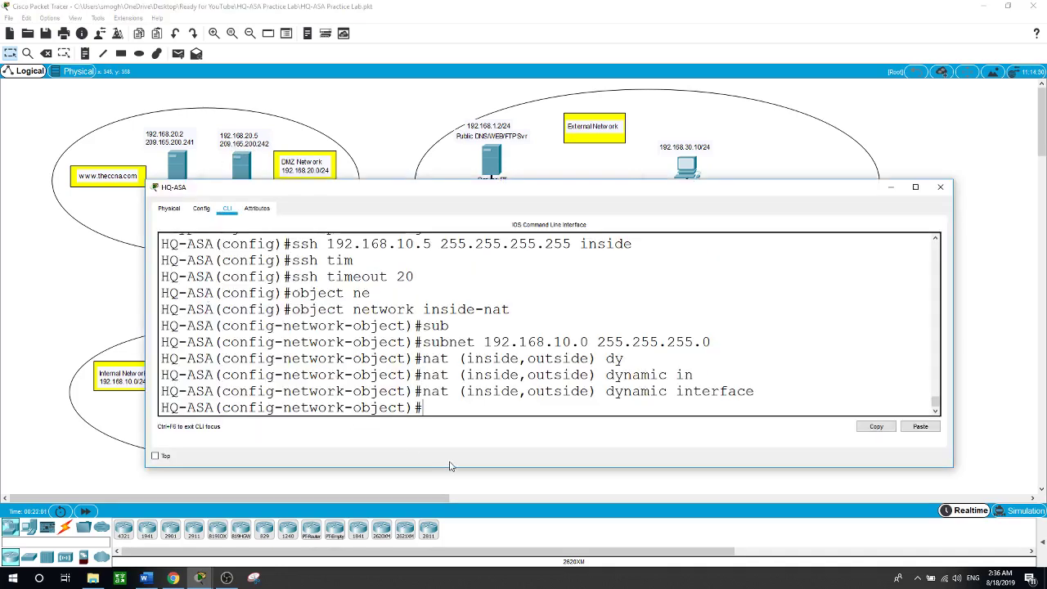
pyautogui.write('o')
pyautogui.write('bject net')
pyautogui.press('Tab')
pyautogui.write('work')
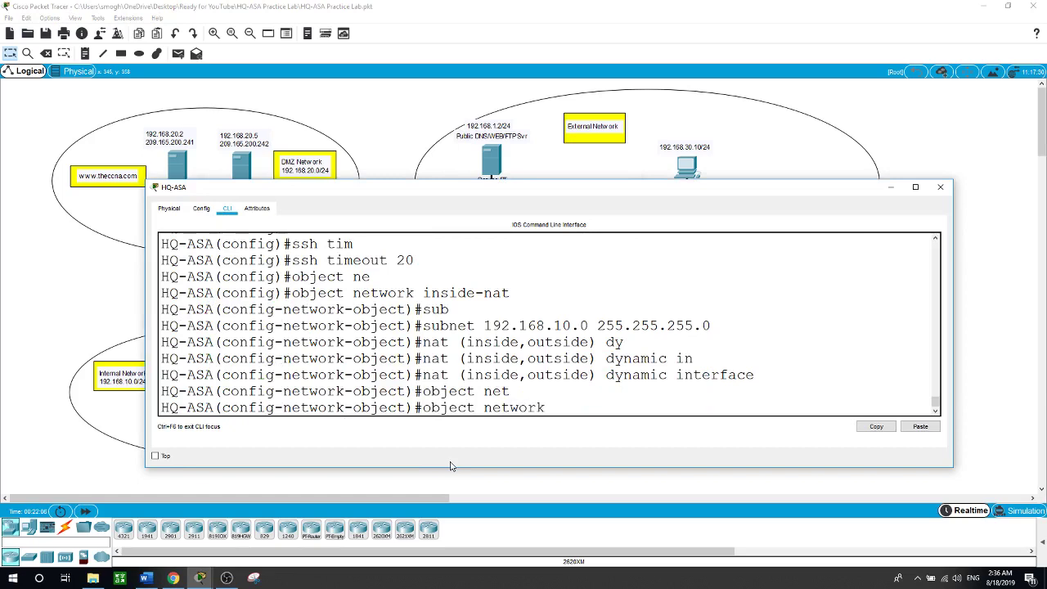
pyautogui.write(' ?')
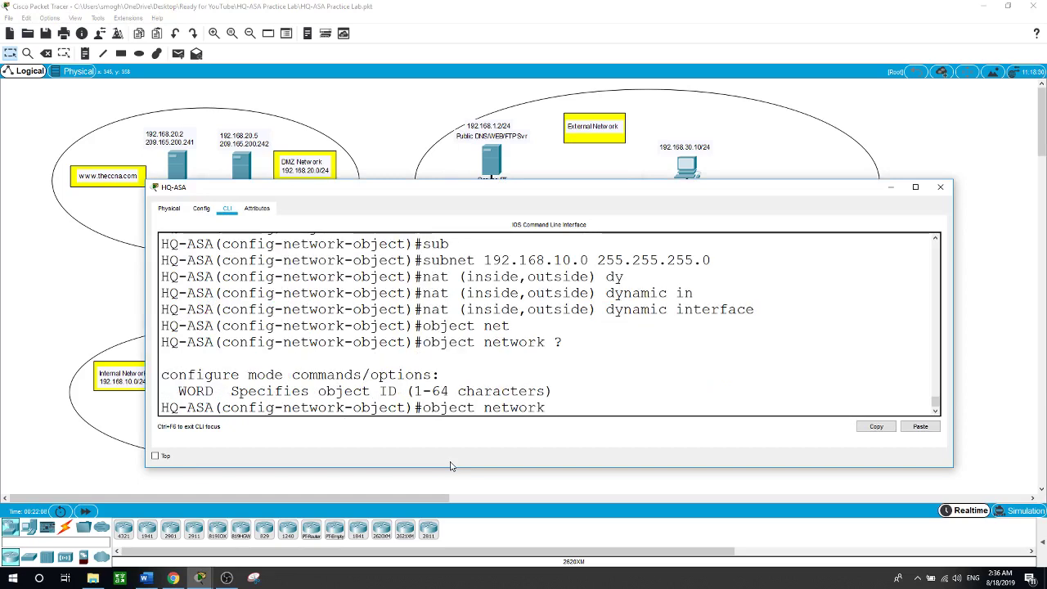
pyautogui.write('dmz-')
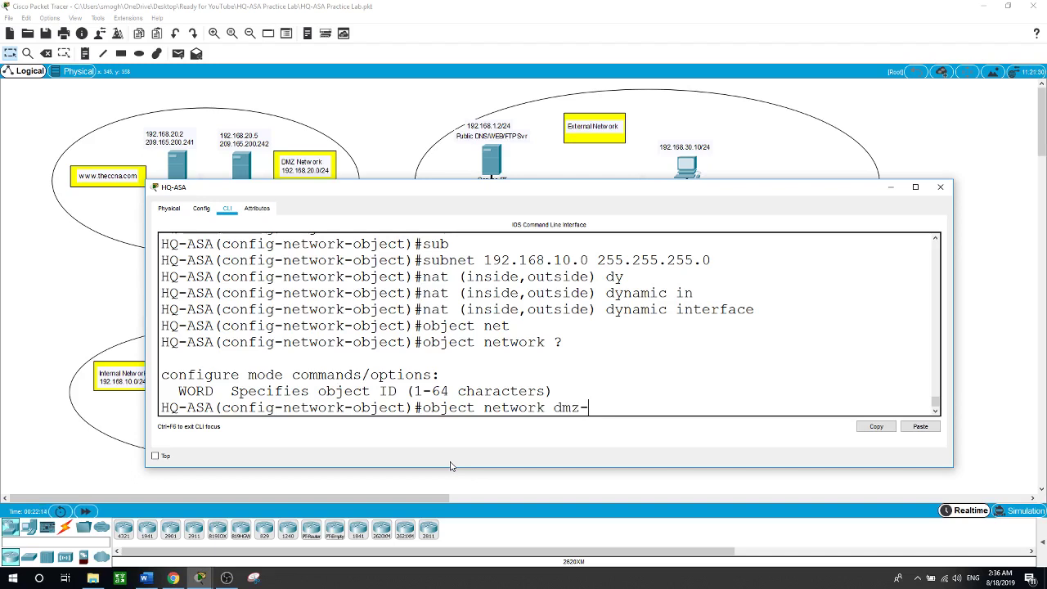
pyautogui.write('dns-server')
pyautogui.press('Return')
pyautogui.write('host')
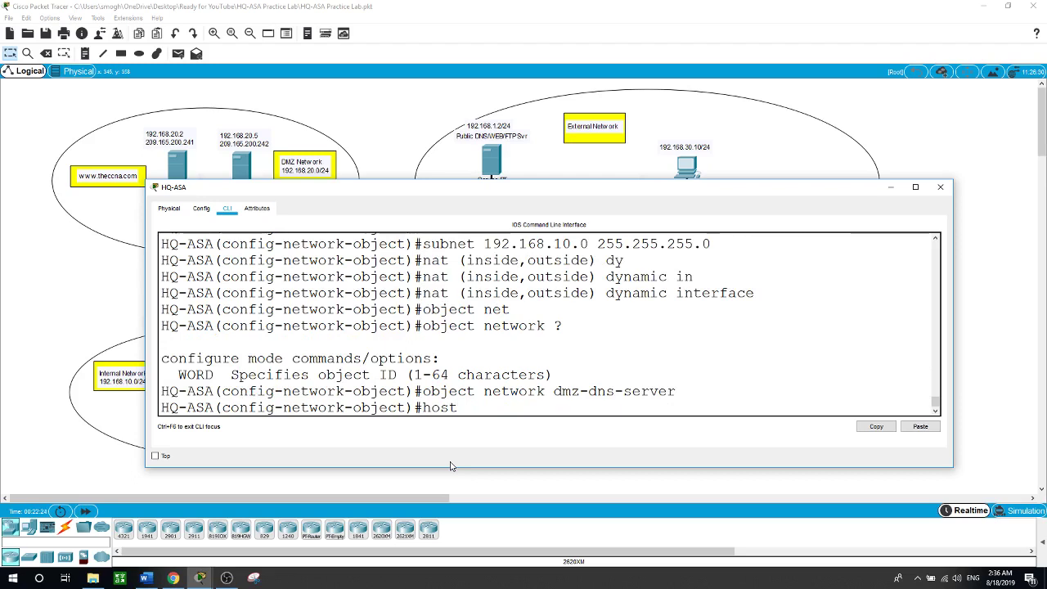
pyautogui.write(' 192.168.20.5')
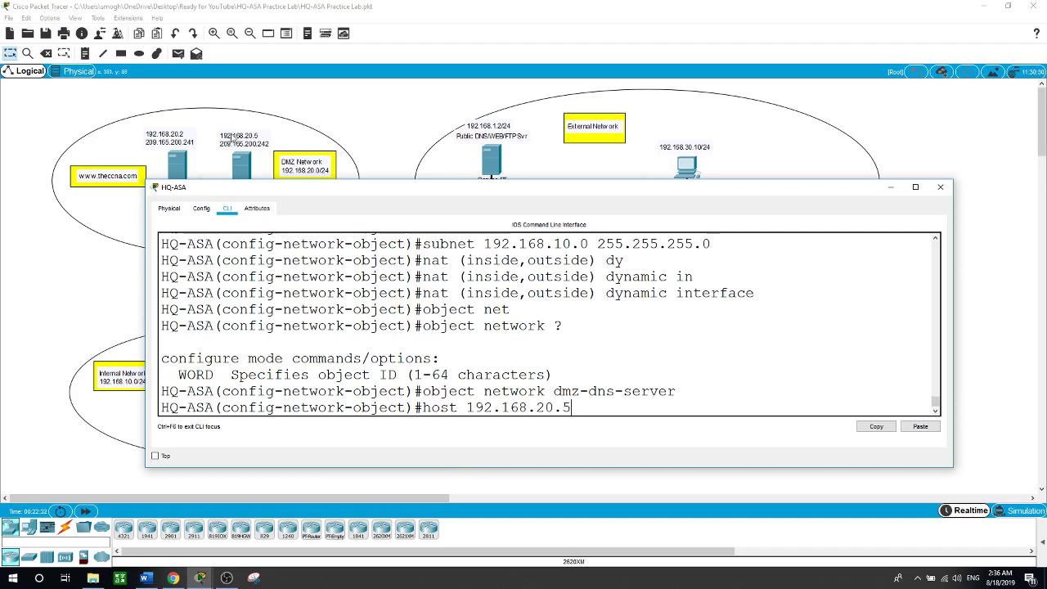
pyautogui.click(349, 111)
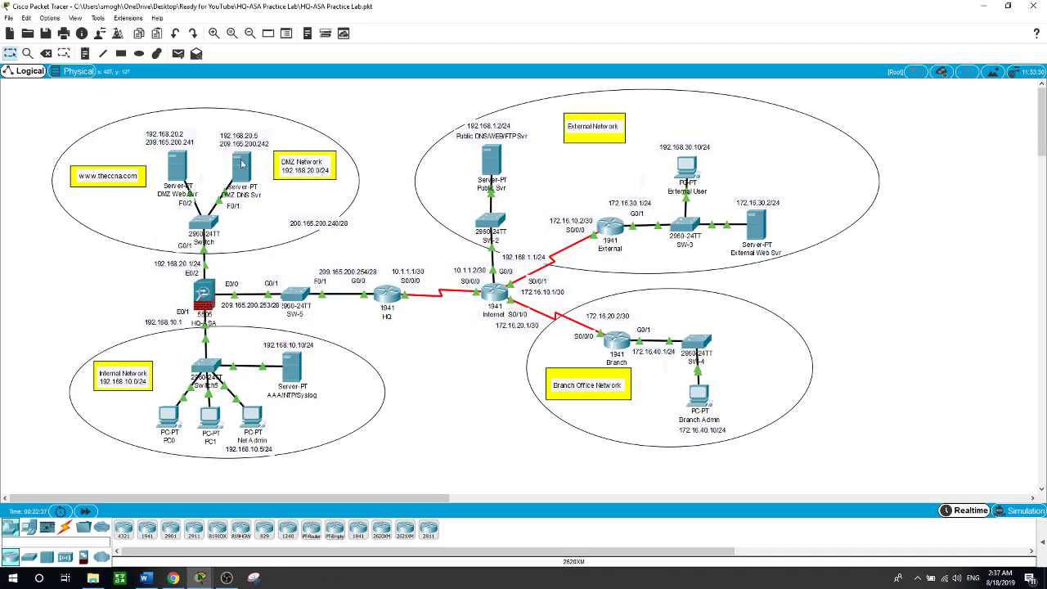
# - Set dmz-dns-server to host 192.168.20.5 with nat (dmz,outside) static 209.165.200.242
pyautogui.click(205, 295)
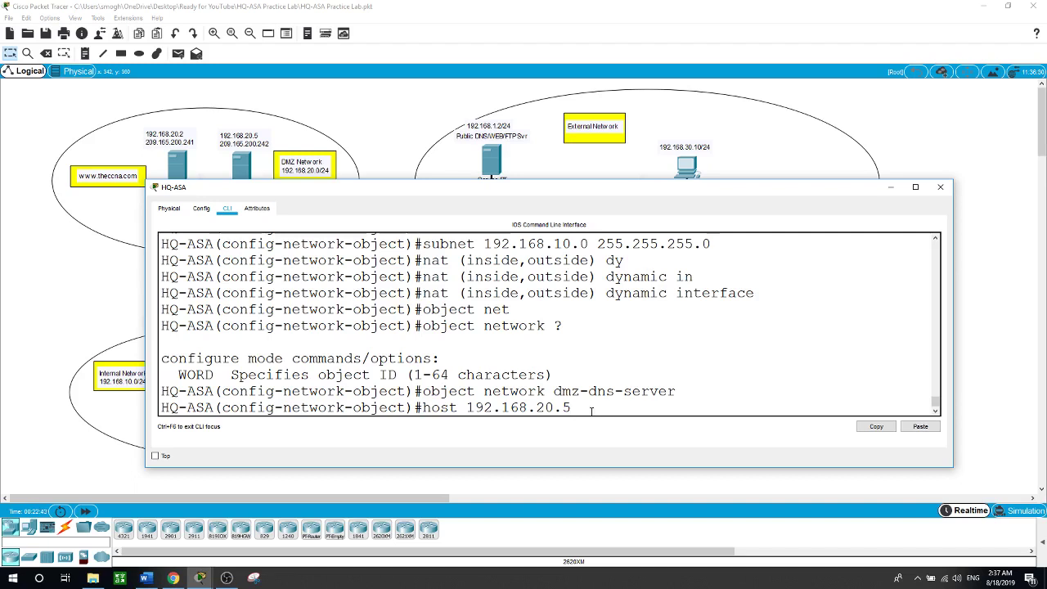
pyautogui.press('Return')
pyautogui.write('nat (')
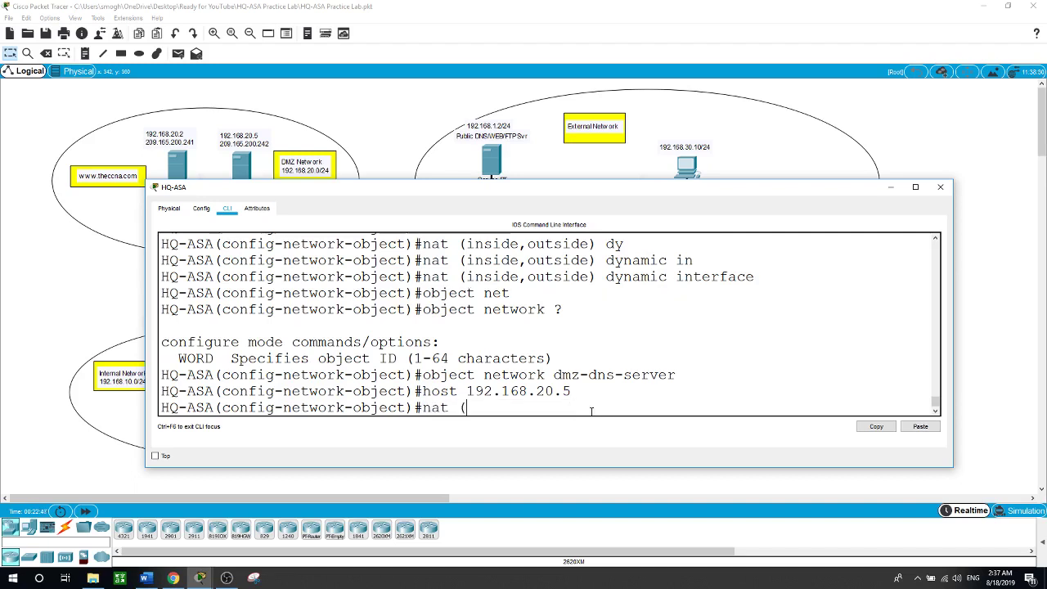
pyautogui.write('dmz,outsid')
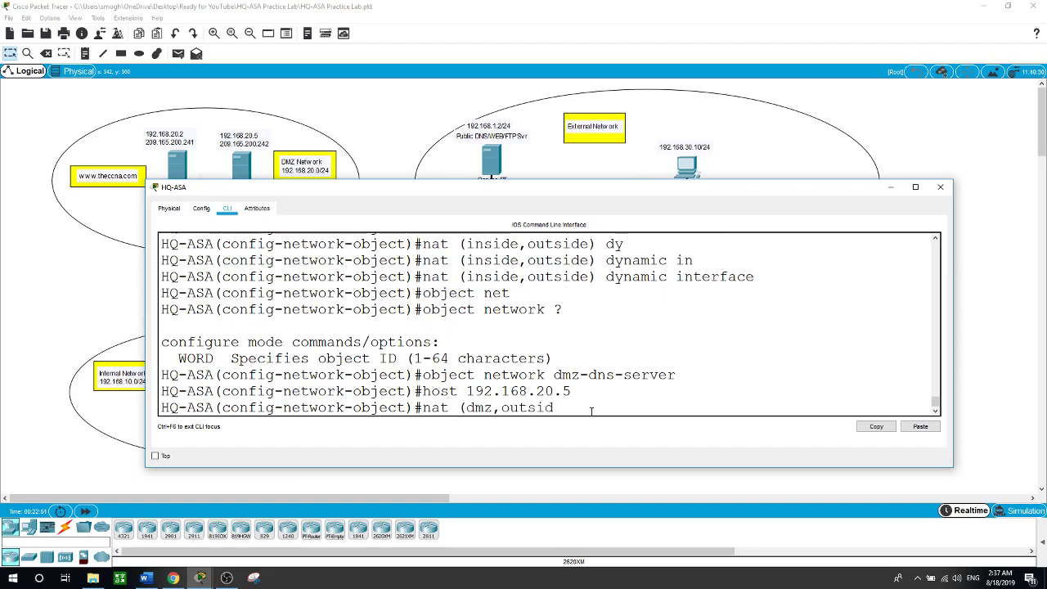
pyautogui.write('e) st')
pyautogui.press('Tab')
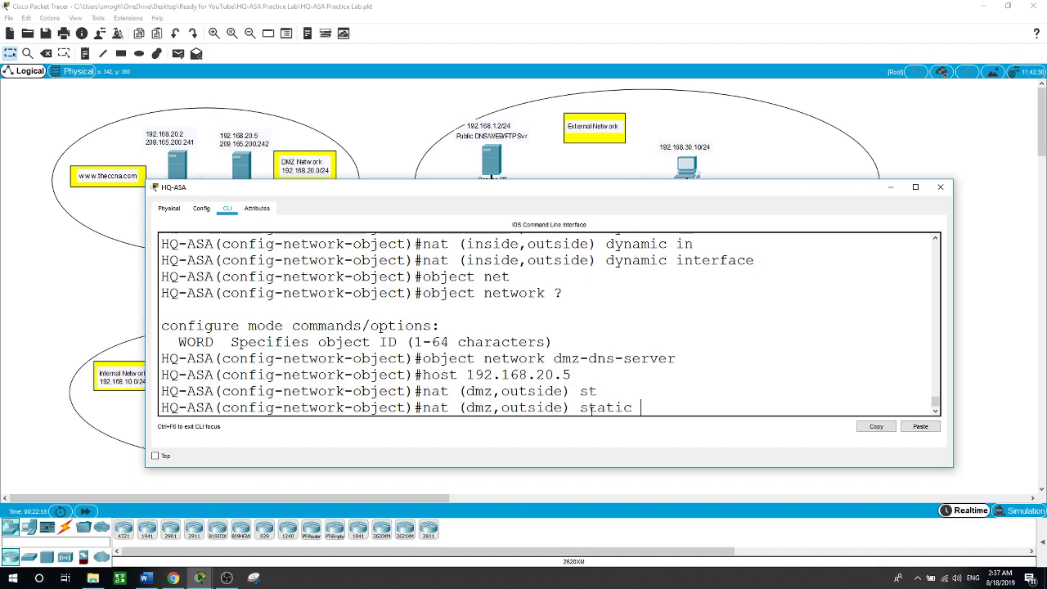
pyautogui.write('209.165.200')
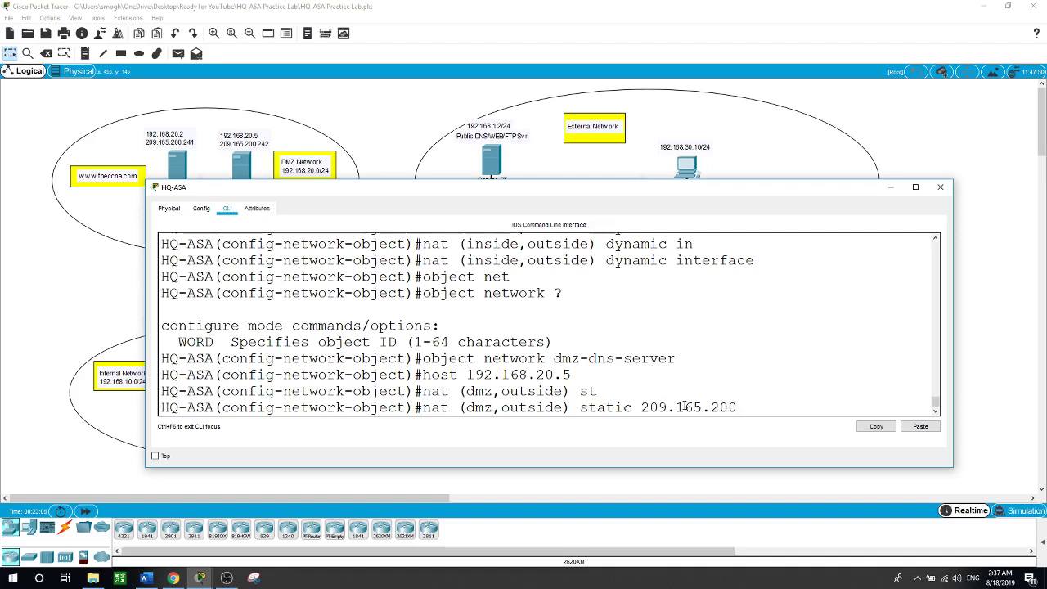
pyautogui.write('.242')
pyautogui.press('Return')
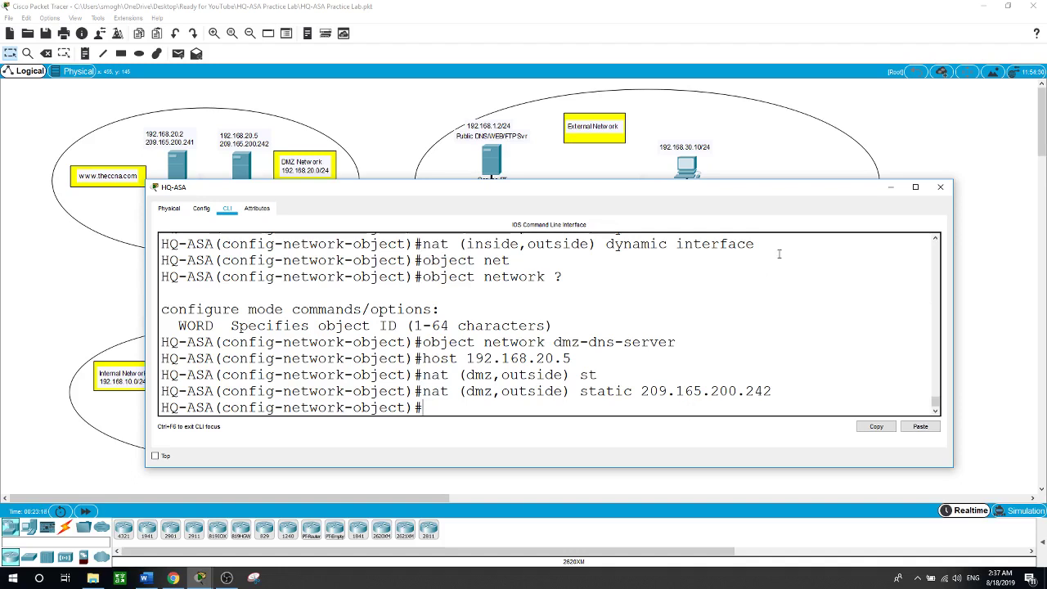
pyautogui.click(393, 116)
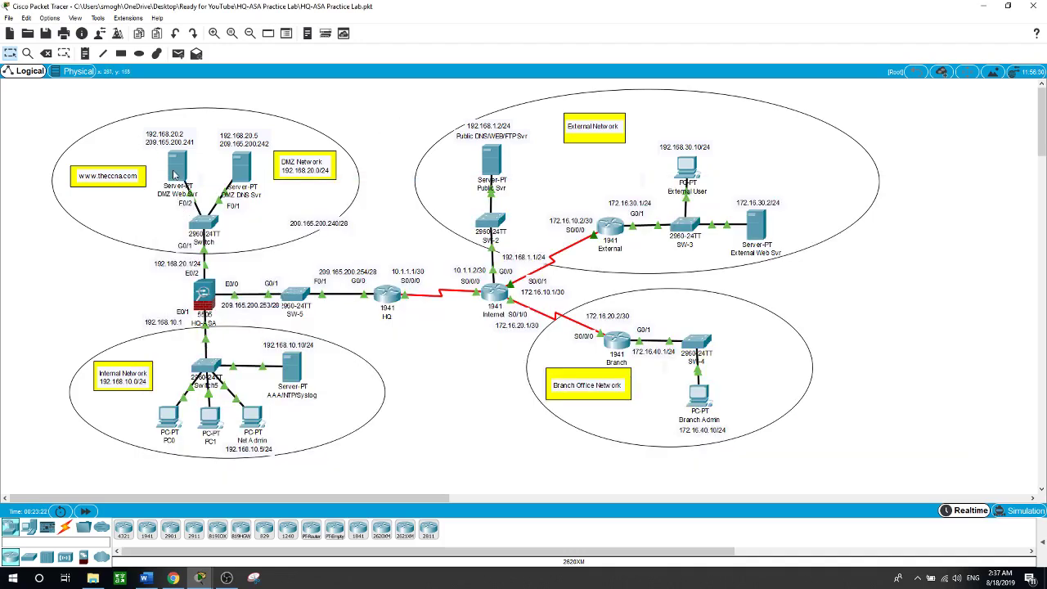
# - Create HQ-ASA network object dmz-web-server for host 192.168.20.2
pyautogui.moveTo(176, 178)
pyautogui.click(206, 305)
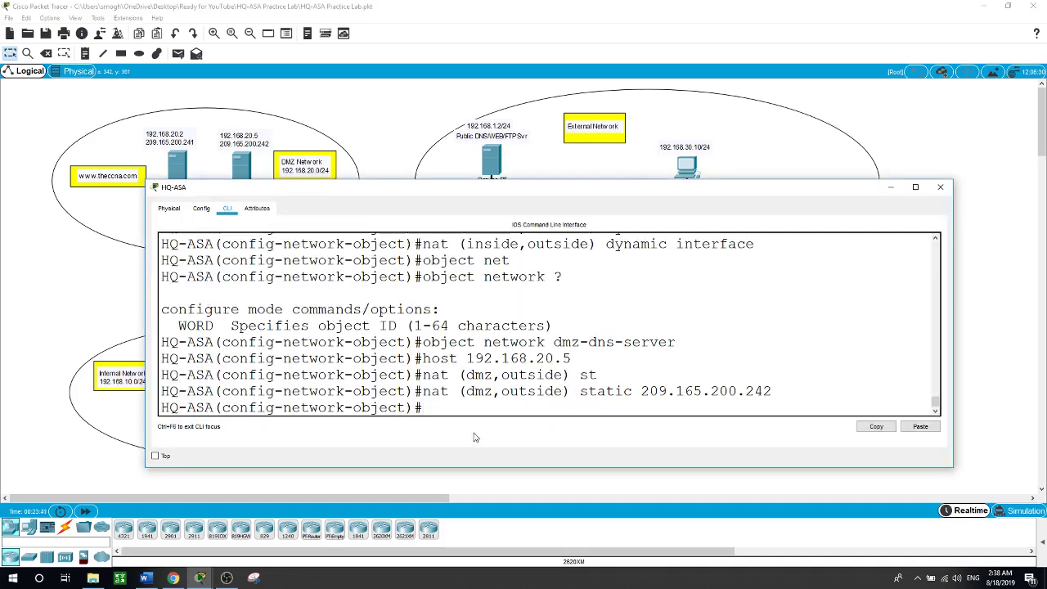
pyautogui.write('object net')
pyautogui.press('Tab')
pyautogui.write('work')
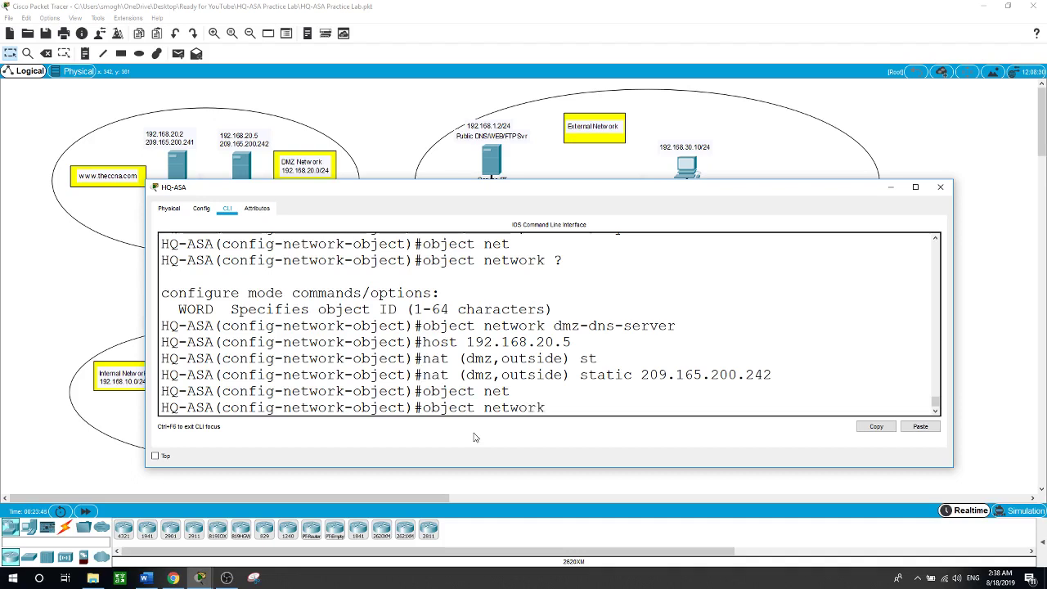
pyautogui.write(' ?')
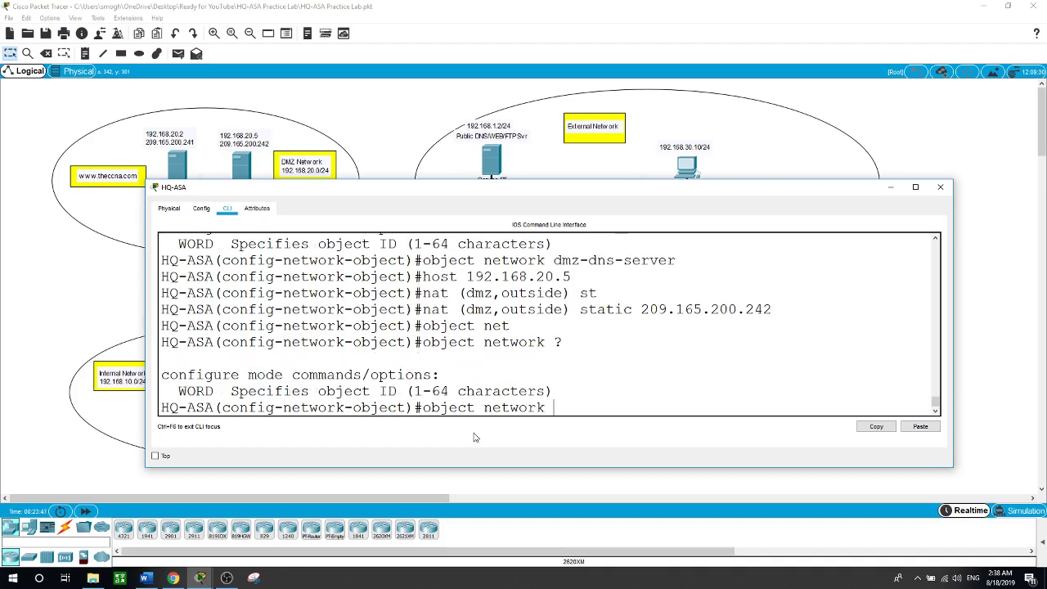
pyautogui.write('dmz-web-server')
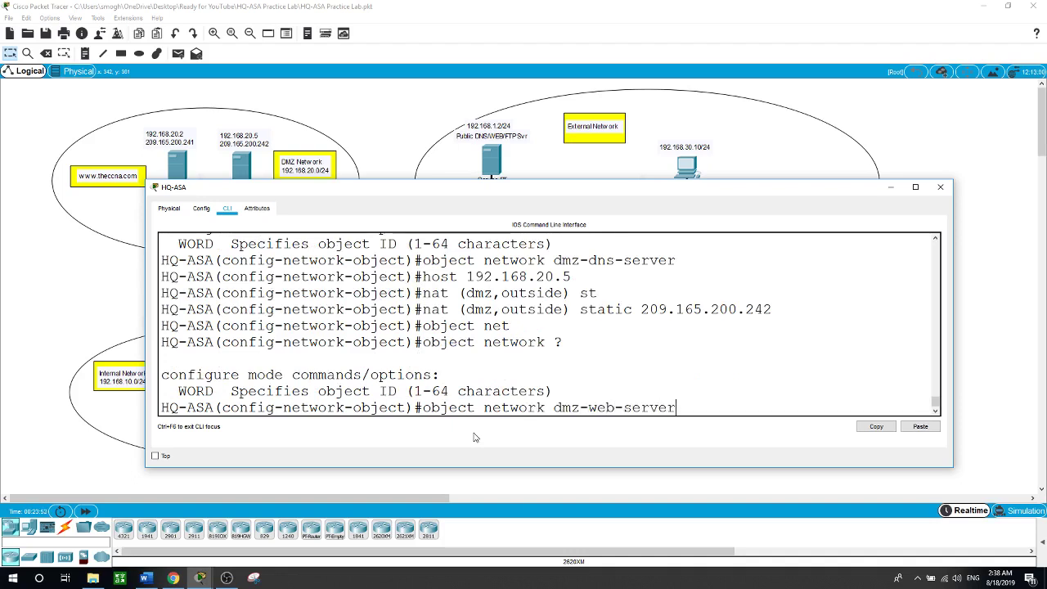
pyautogui.press('Return')
pyautogui.write('host')
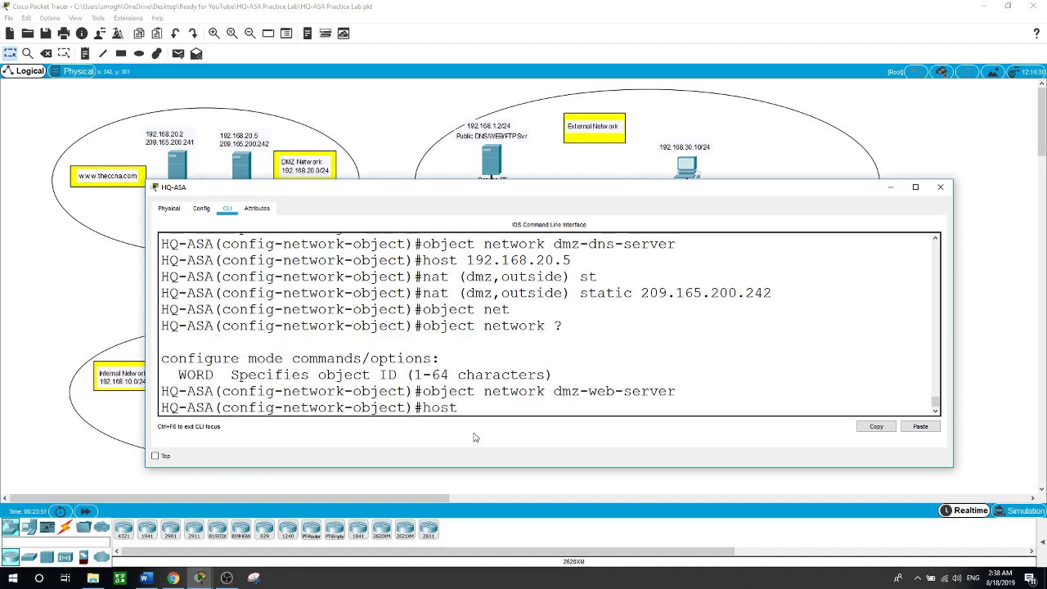
pyautogui.write(' 192.168.20.2')
pyautogui.press('Return')
# - Add nat (dmz,outside) static 209.165.200.241 to the web server object, then end
pyautogui.write('nat')
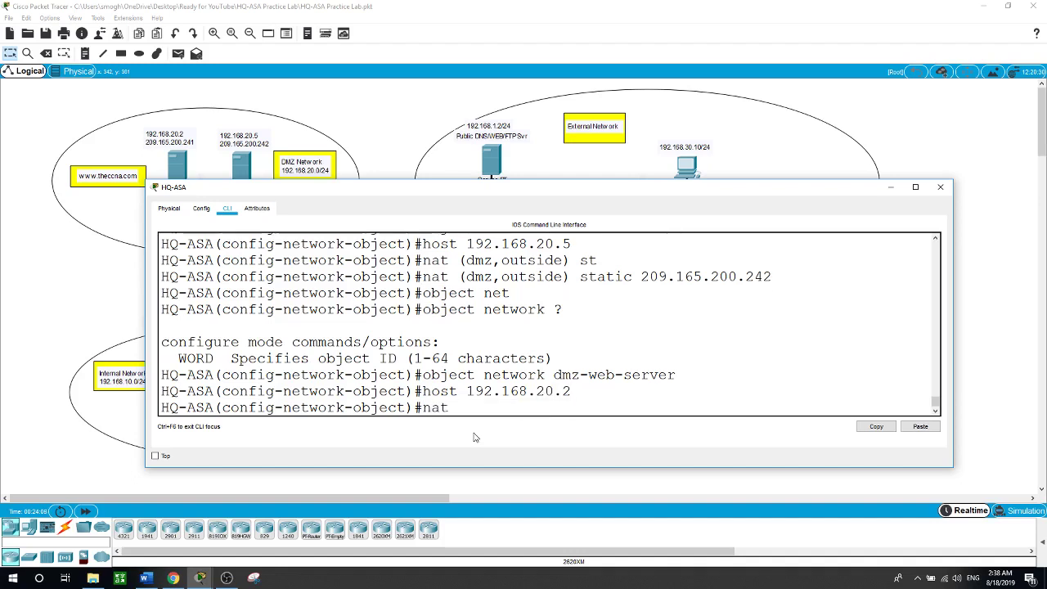
pyautogui.write(' (dmz,outside) st')
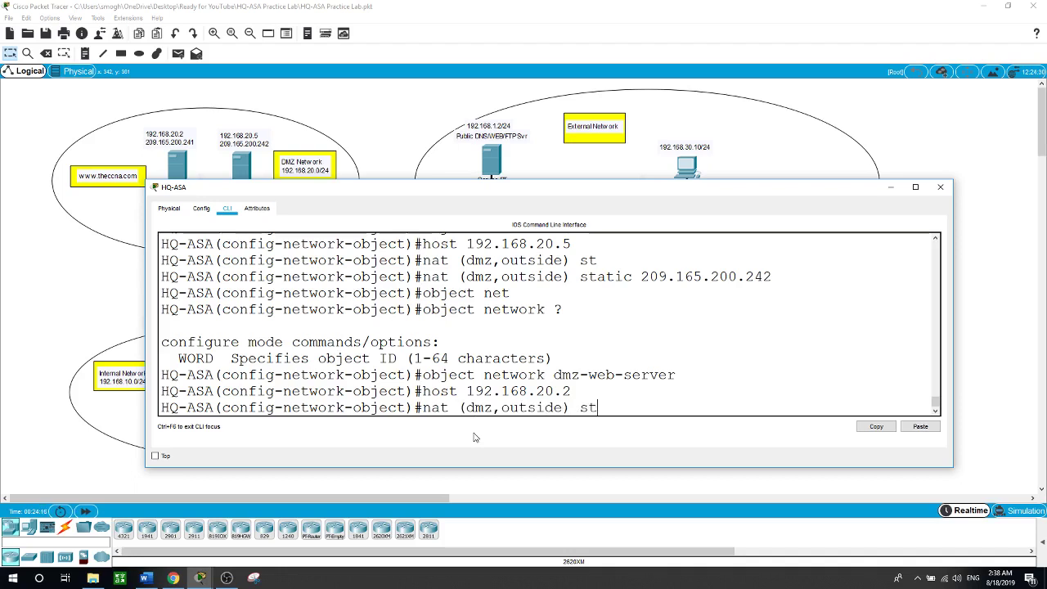
pyautogui.press('Tab')
pyautogui.write('209.165')
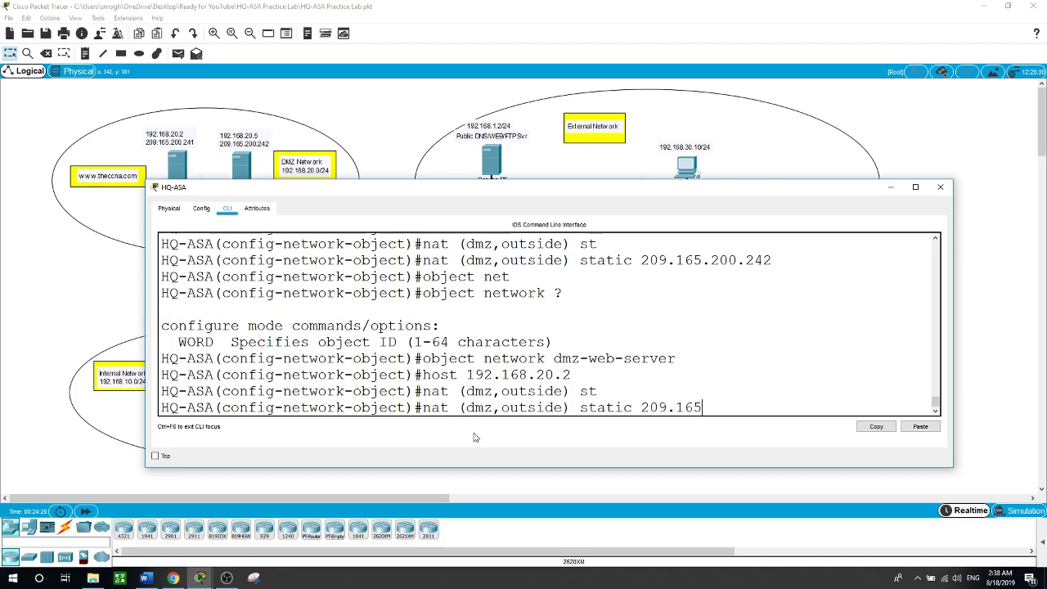
pyautogui.write('.200.241')
pyautogui.press('Return')
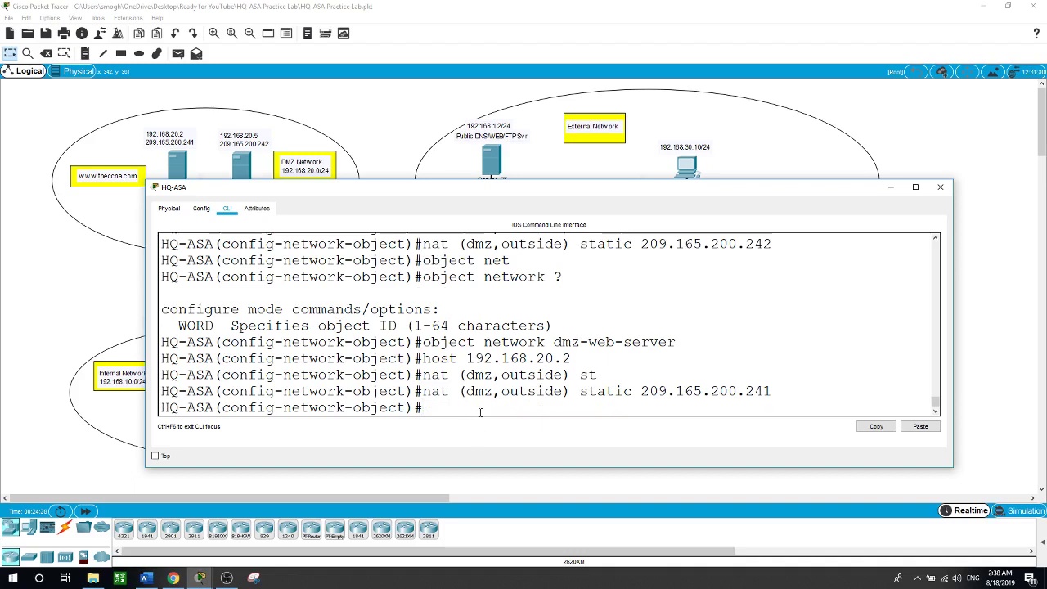
pyautogui.write('end')
pyautogui.press('Return')
pyautogui.press('Return')
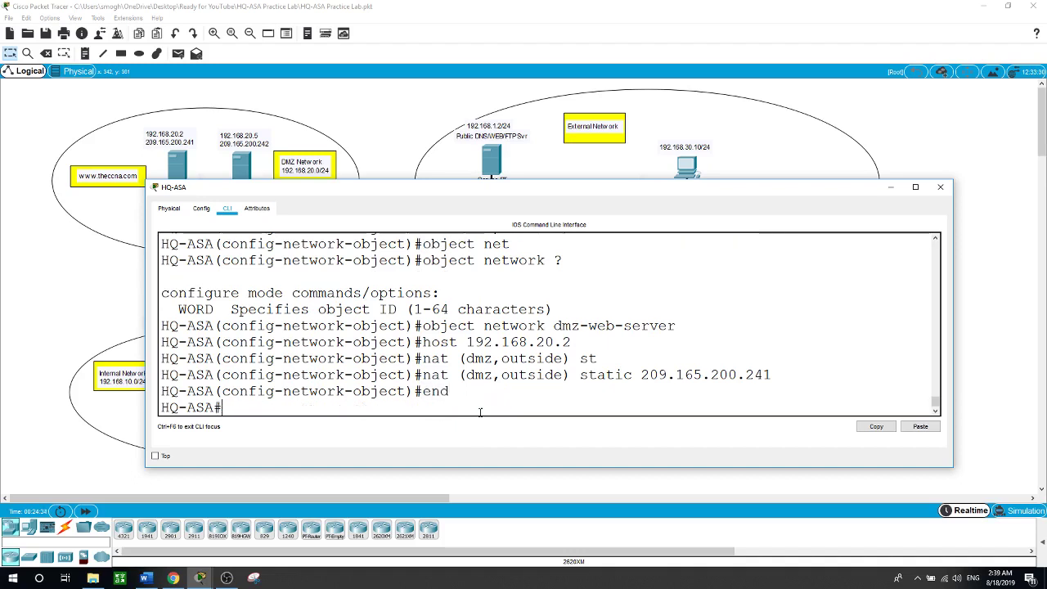
# - Run show nat to confirm both DMZ static translations, then close the HQ-ASA window
pyautogui.write('show')
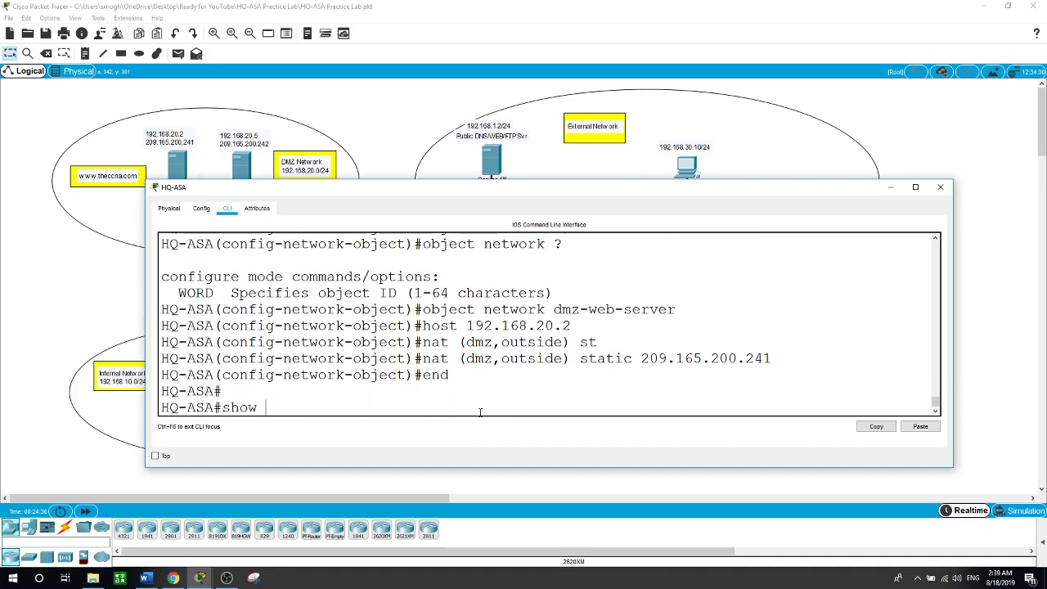
pyautogui.write(' nat')
pyautogui.press('Return')
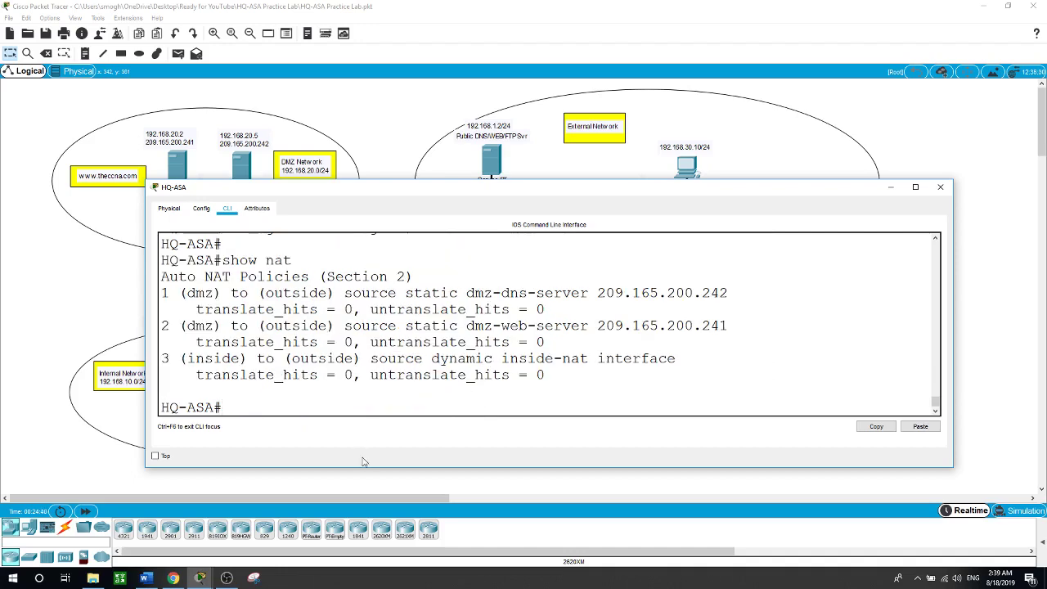
pyautogui.moveTo(365, 467); pyautogui.dragTo(367, 480)
pyautogui.moveTo(501, 190); pyautogui.dragTo(467, 260)
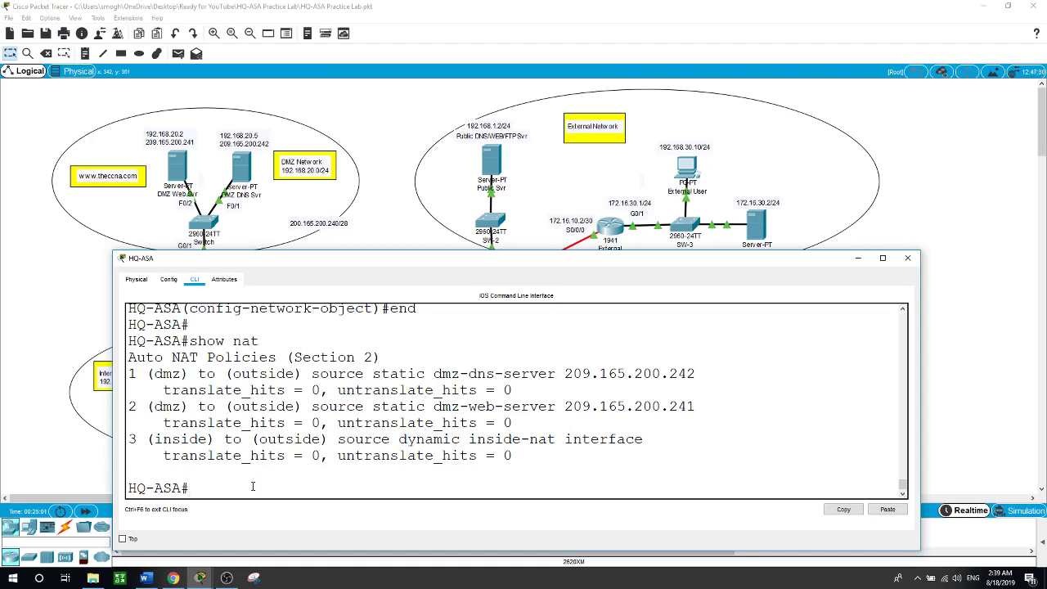
pyautogui.click(907, 258)
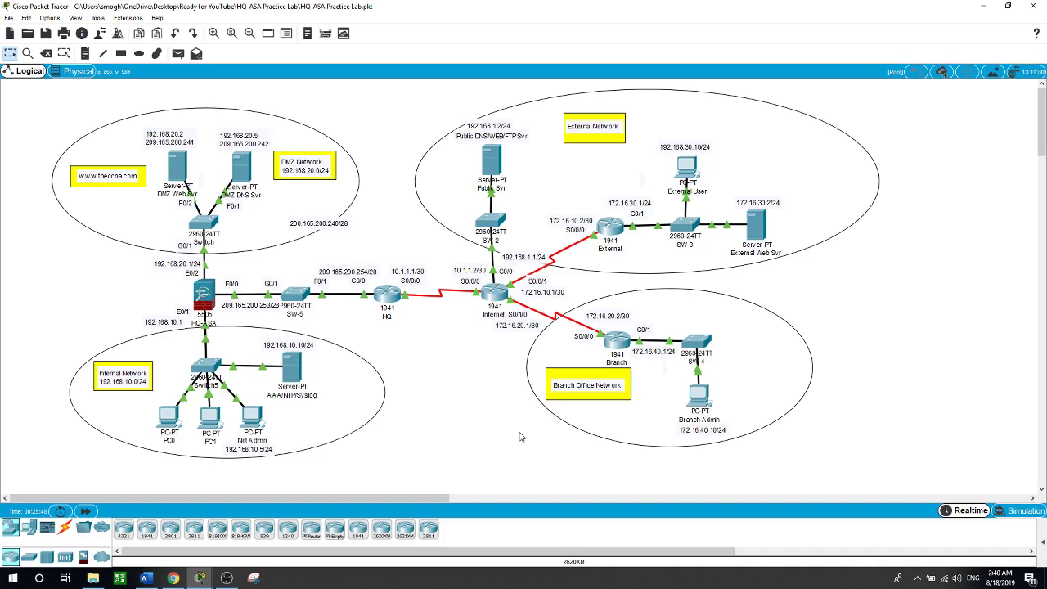
# - Enter conf t on HQ-ASA and create class-map inspection_default
pyautogui.click(204, 293)
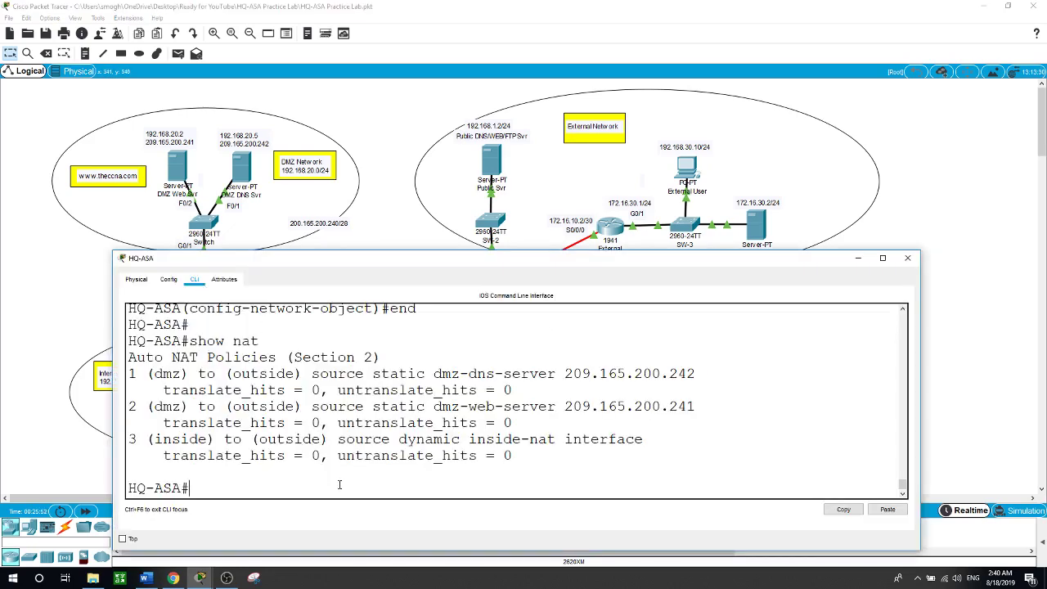
pyautogui.write('conf t')
pyautogui.press('Return')
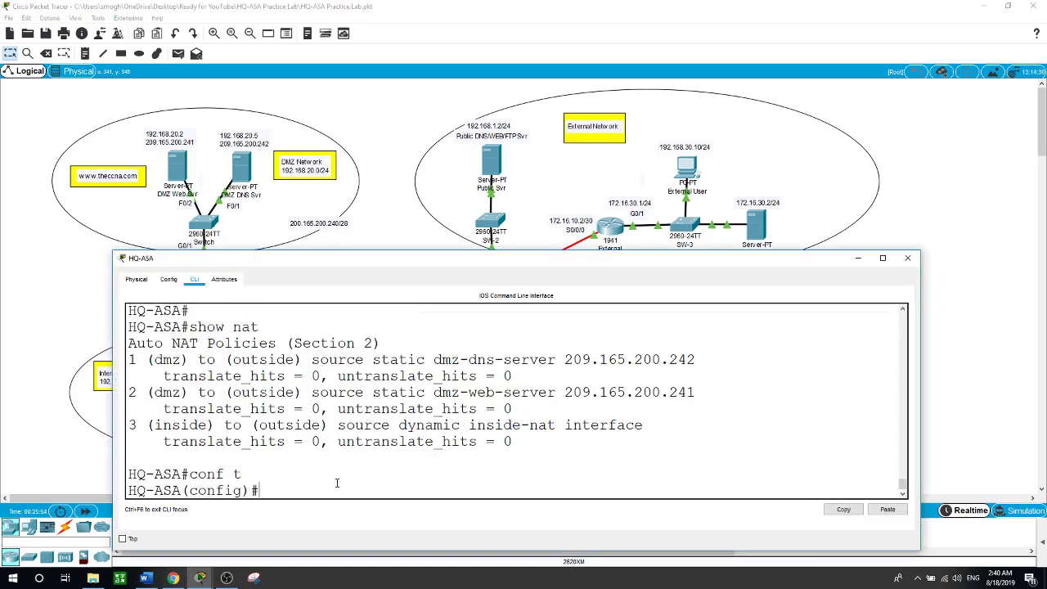
pyautogui.write('class')
pyautogui.press('Tab')
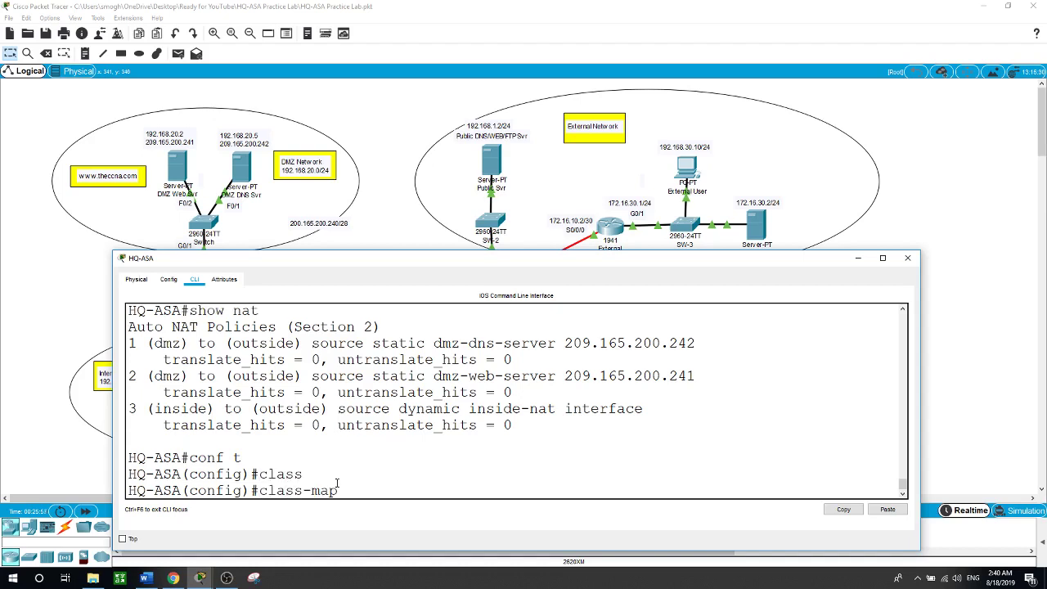
pyautogui.write('inspection_dea')
pyautogui.press('BackSpace')
pyautogui.write('fault')
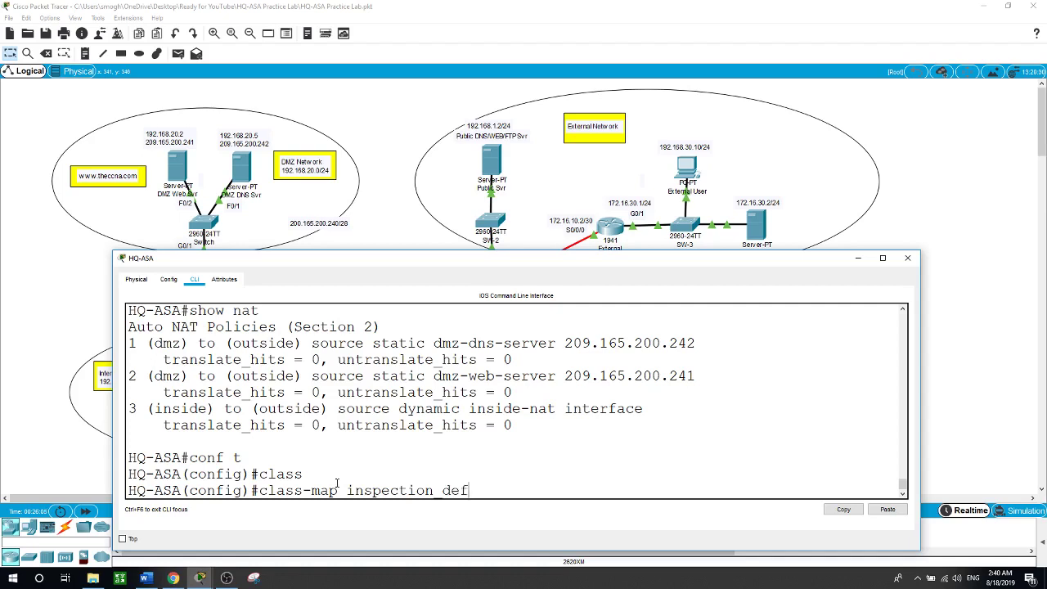
pyautogui.press('Return')
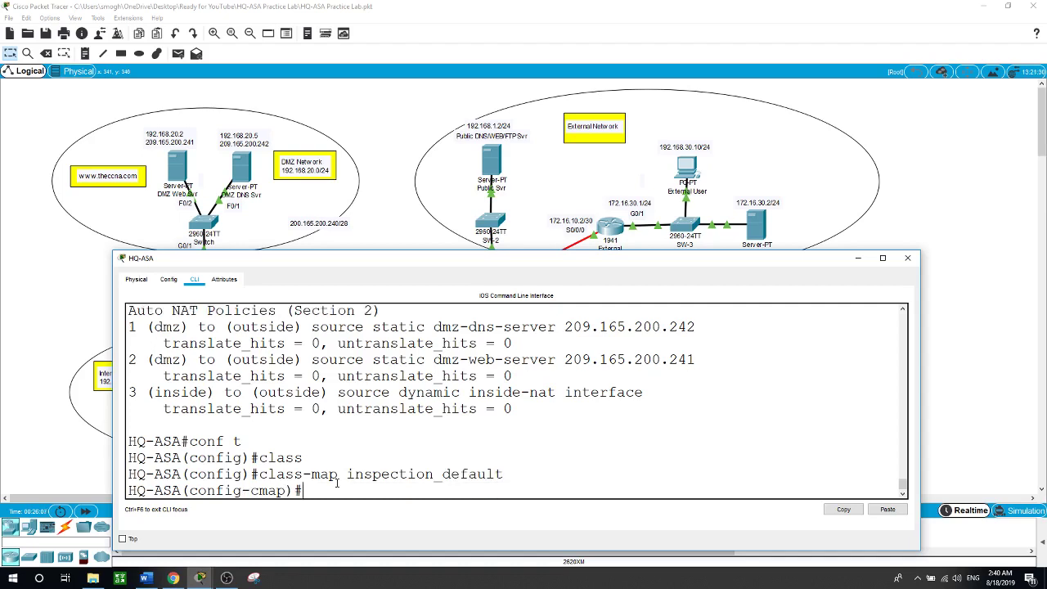
# - Make the class map match default-inspection-traffic
pyautogui.write('mat')
pyautogui.press('Tab')
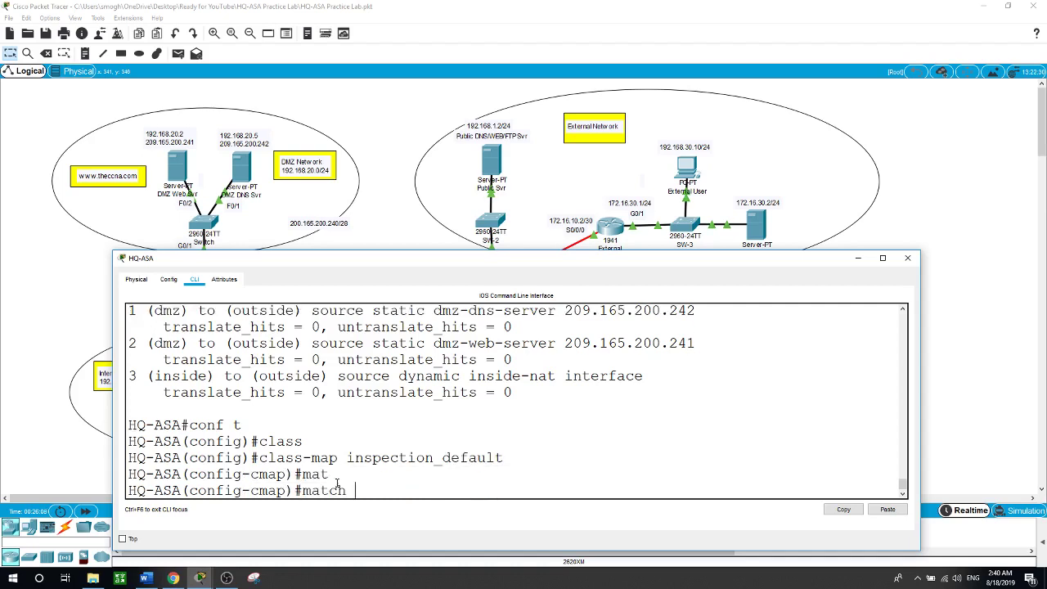
pyautogui.write('d')
pyautogui.press('Tab')
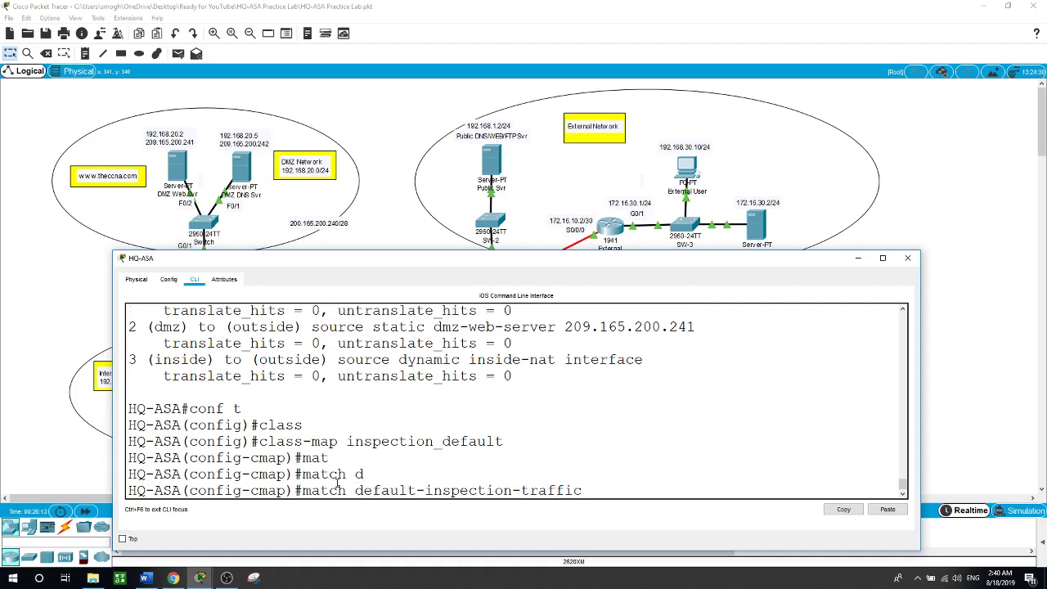
pyautogui.press('Return')
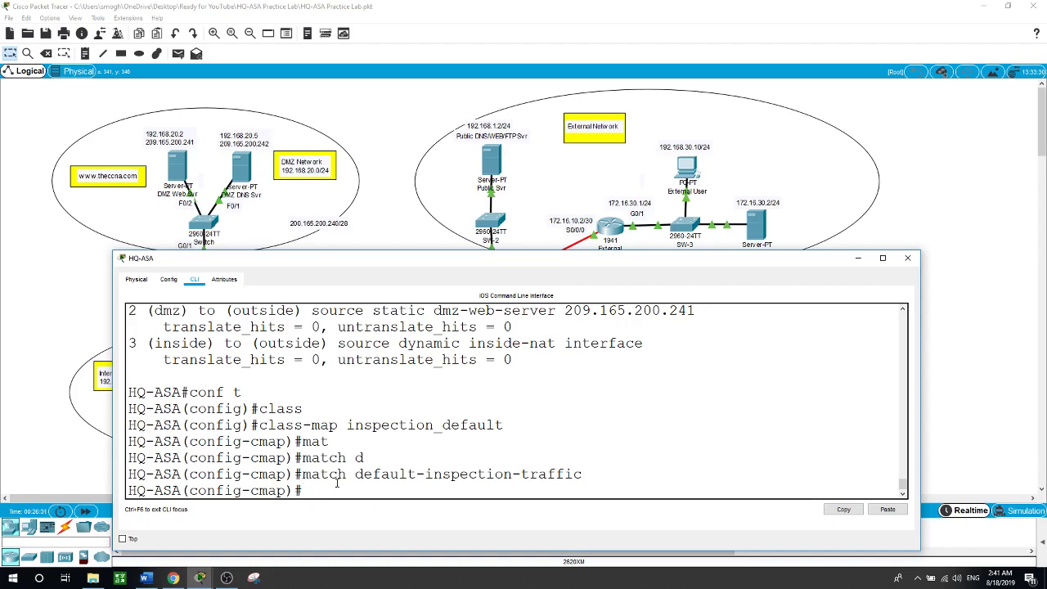
# - Start entering the policy-map command
pyautogui.write('polic')
pyautogui.press('Tab')
pyautogui.write('y')
pyautogui.press('Tab')
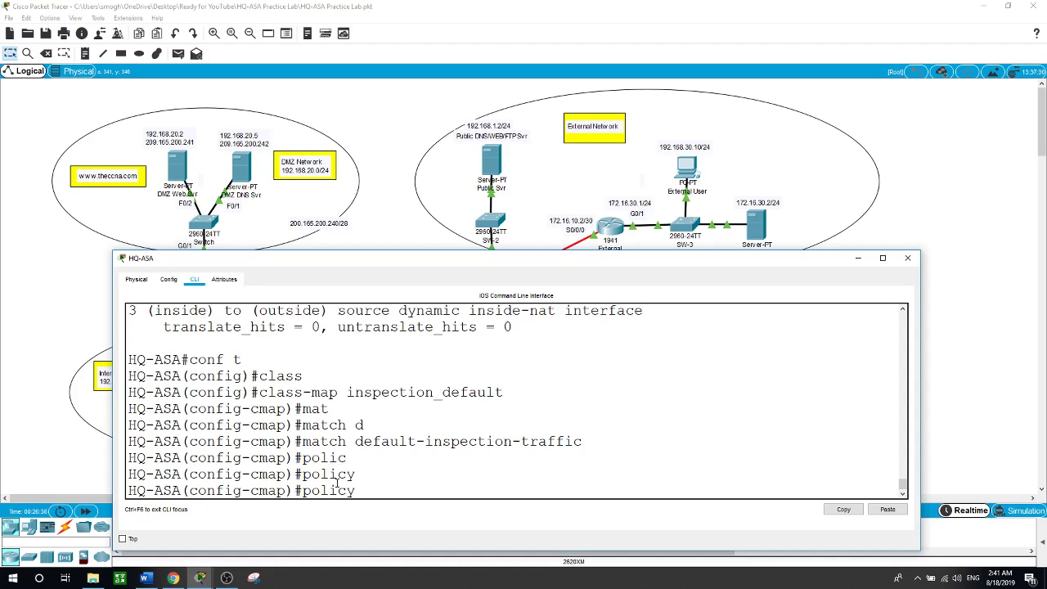
# - Create policy-map globla_policy and add class inspection_default to it
pyautogui.write('-')
pyautogui.write('map')
pyautogui.write(' ?')
pyautogui.write('glo')
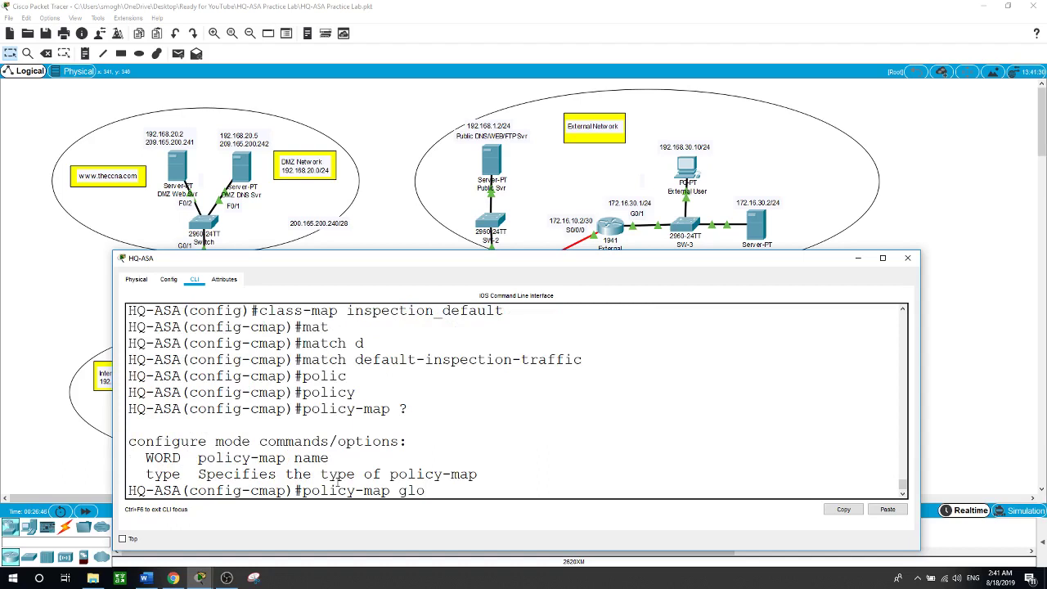
pyautogui.write('bla_policy')
pyautogui.press('Return')
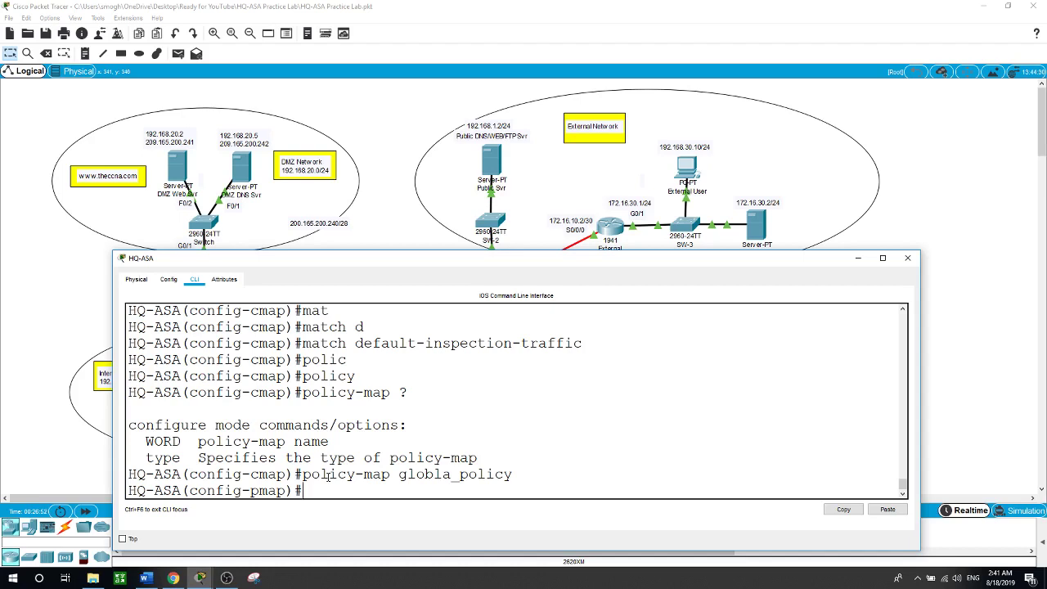
pyautogui.write('class inspection_ default')
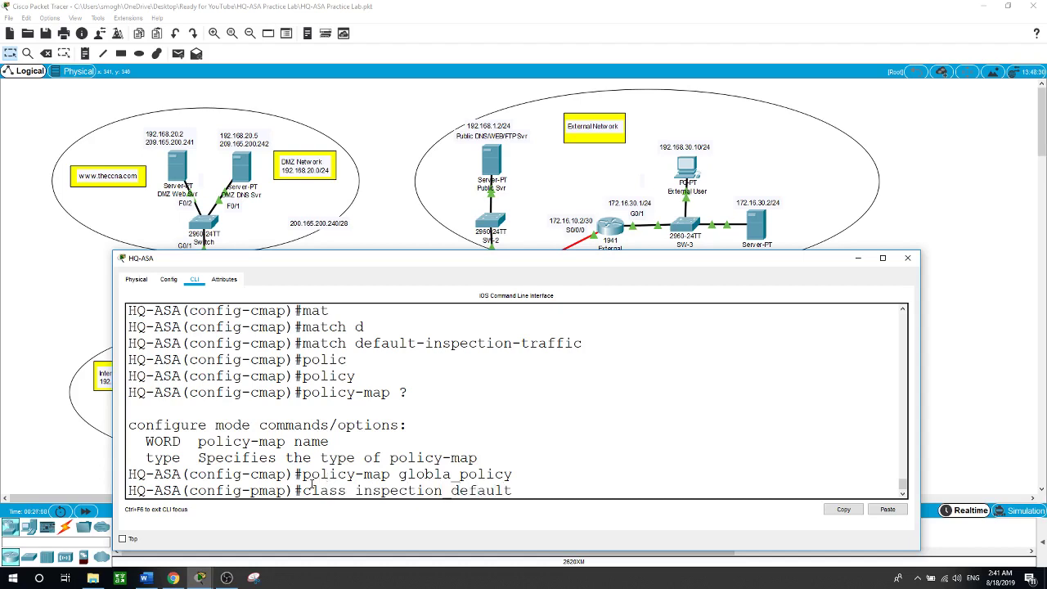
pyautogui.press('Return')
# - Enable DNS and FTP inspection in the inspection_default class
pyautogui.write('in')
pyautogui.press('Tab')
pyautogui.write('dns')
pyautogui.press('Return')
pyautogui.write('ig-pmap-c)#i')
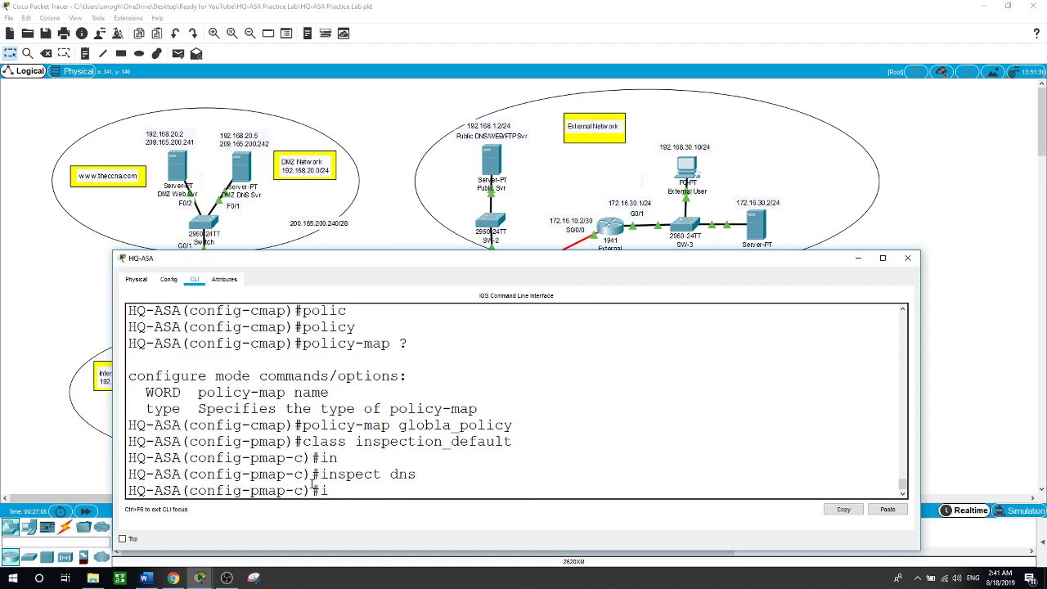
pyautogui.write('n')
pyautogui.press('Tab')
pyautogui.write('ftp')
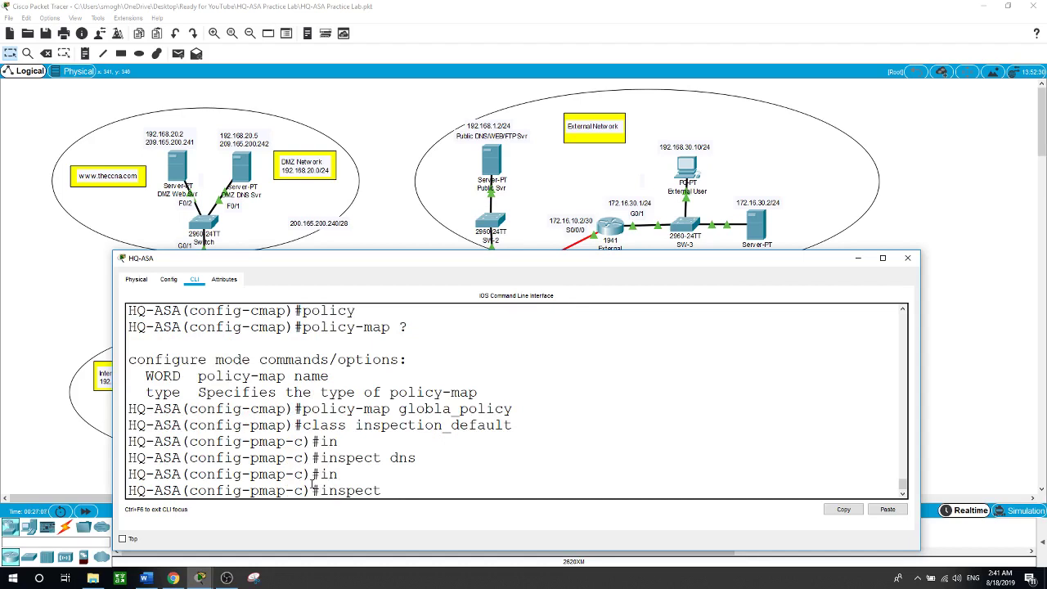
pyautogui.press('Return')
# - Enable HTTP and ICMP inspection, then exit the policy map
pyautogui.write('ins')
pyautogui.press('Tab')
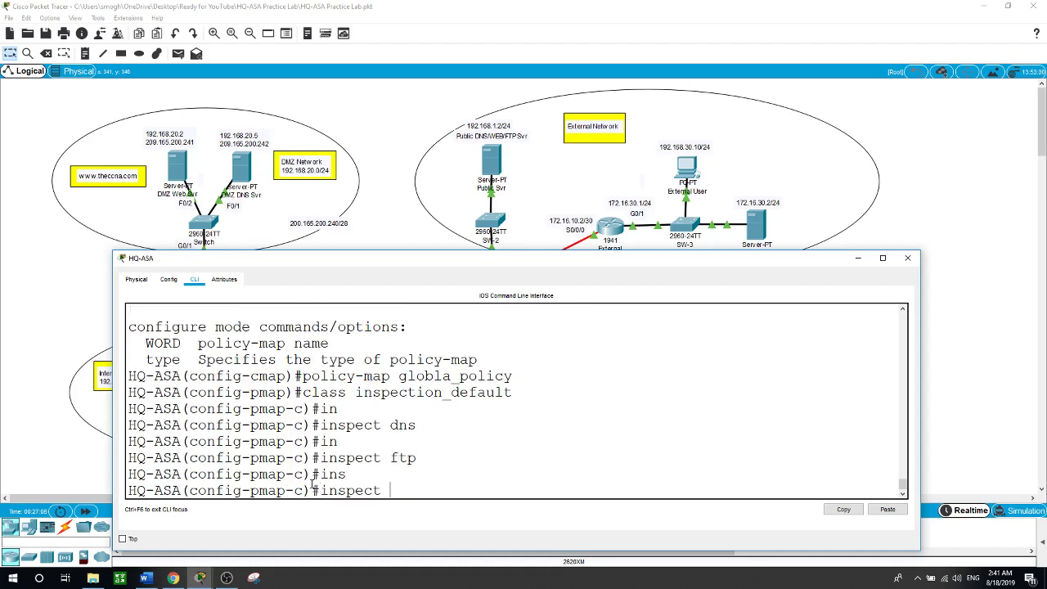
pyautogui.write('http')
pyautogui.press('Return')
pyautogui.write('int')
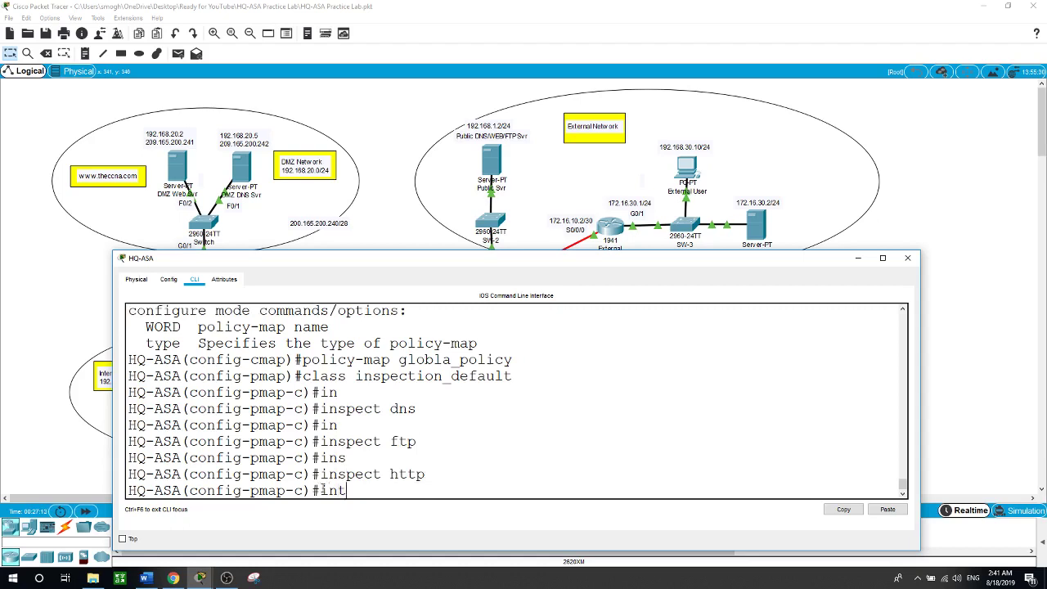
pyautogui.press('BackSpace')
pyautogui.write('s')
pyautogui.press('Tab')
pyautogui.write('icmp')
pyautogui.press('Return')
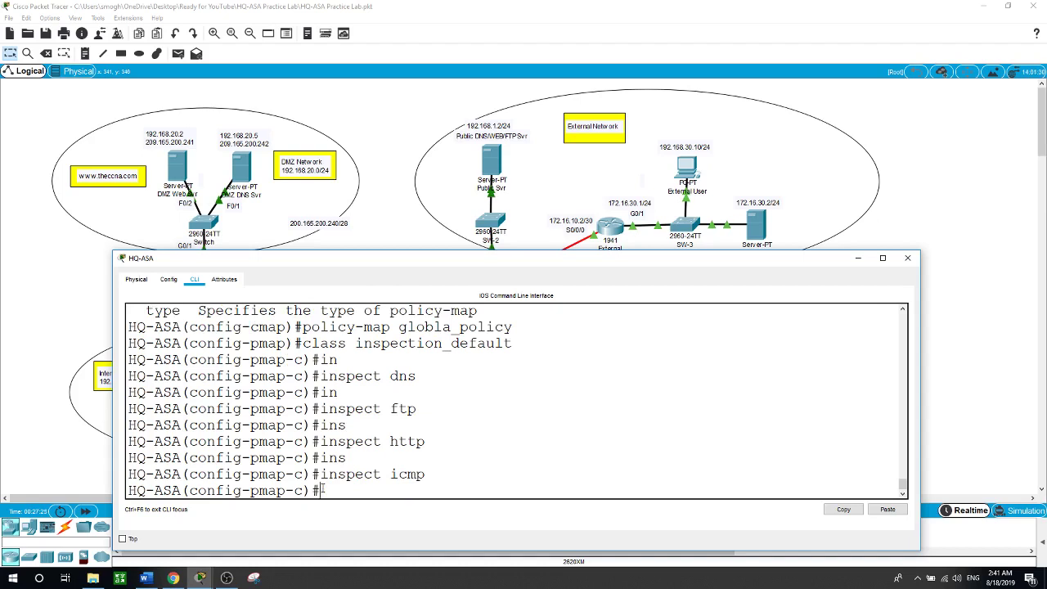
pyautogui.write('exit')
pyautogui.press('Return')
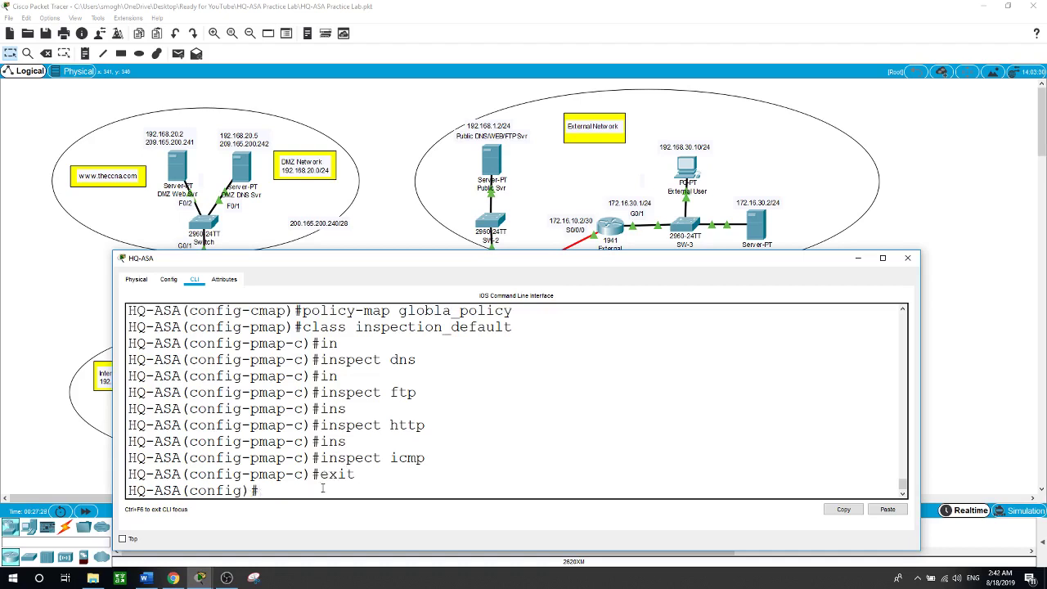
# - Try applying the global policy with service-policy global policy global
pyautogui.write('serv')
pyautogui.press('Tab')
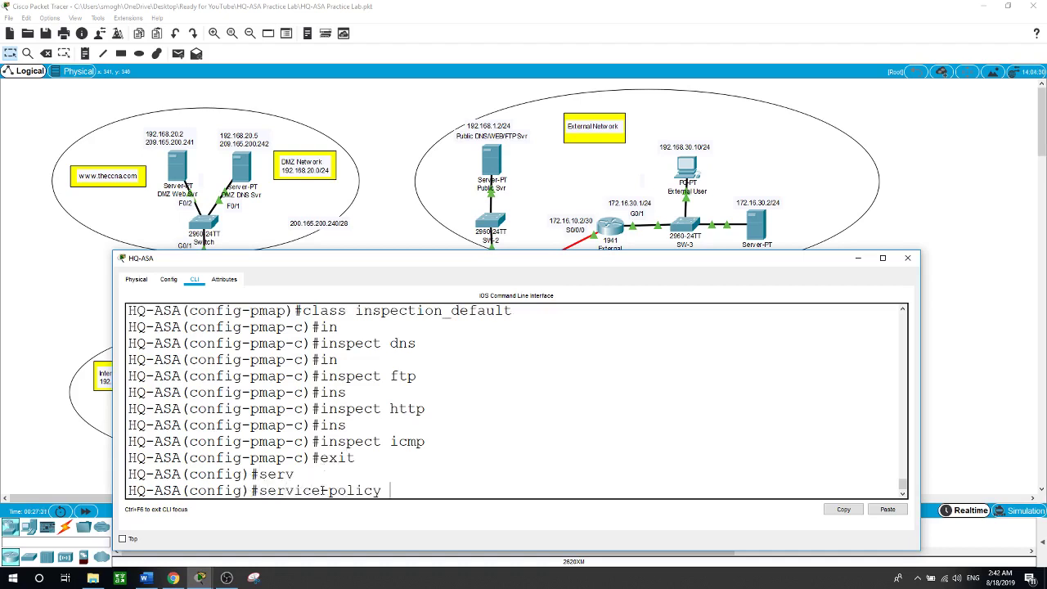
pyautogui.write('global_ policy')
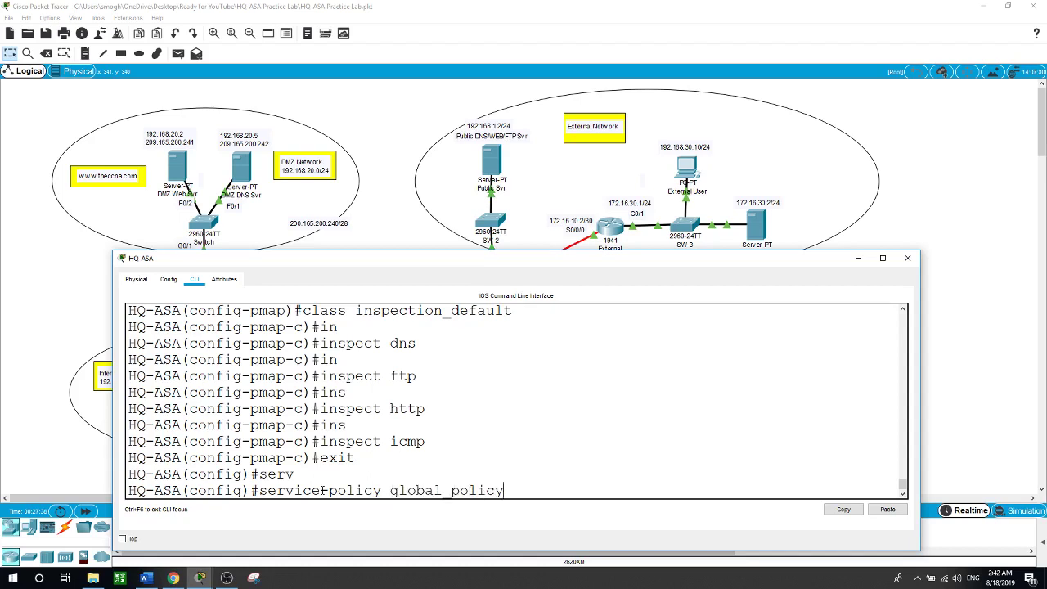
pyautogui.write(' global')
pyautogui.press('Return')
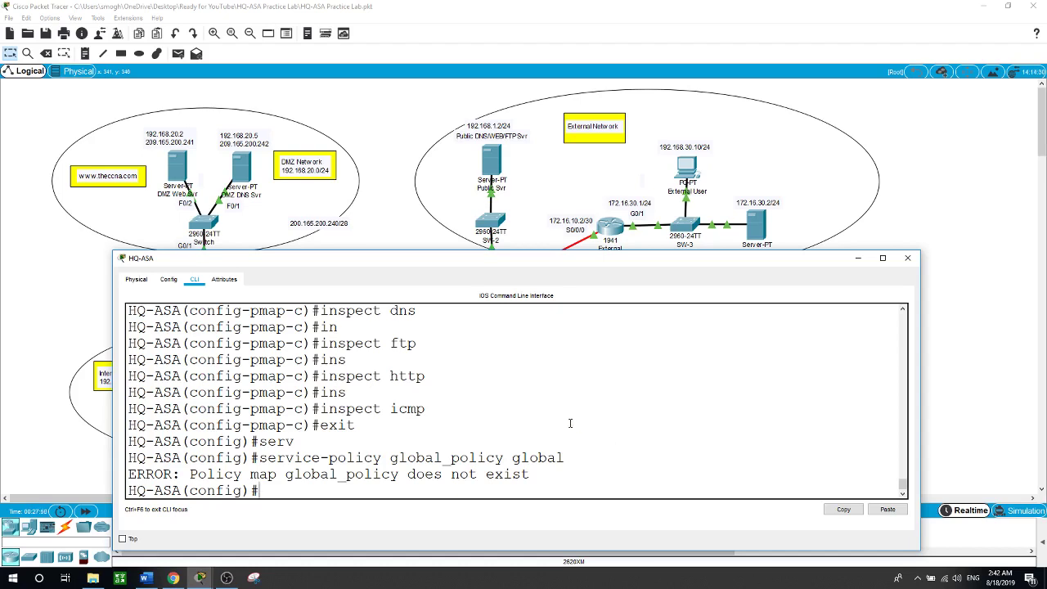
# - Retry service-policy global_policy global; HQ-ASA reports the policy map does not exist
pyautogui.write('sev')
pyautogui.press('Tab')
pyautogui.press('BackSpace')
pyautogui.write('r')
pyautogui.press('Tab')
pyautogui.write('global)')
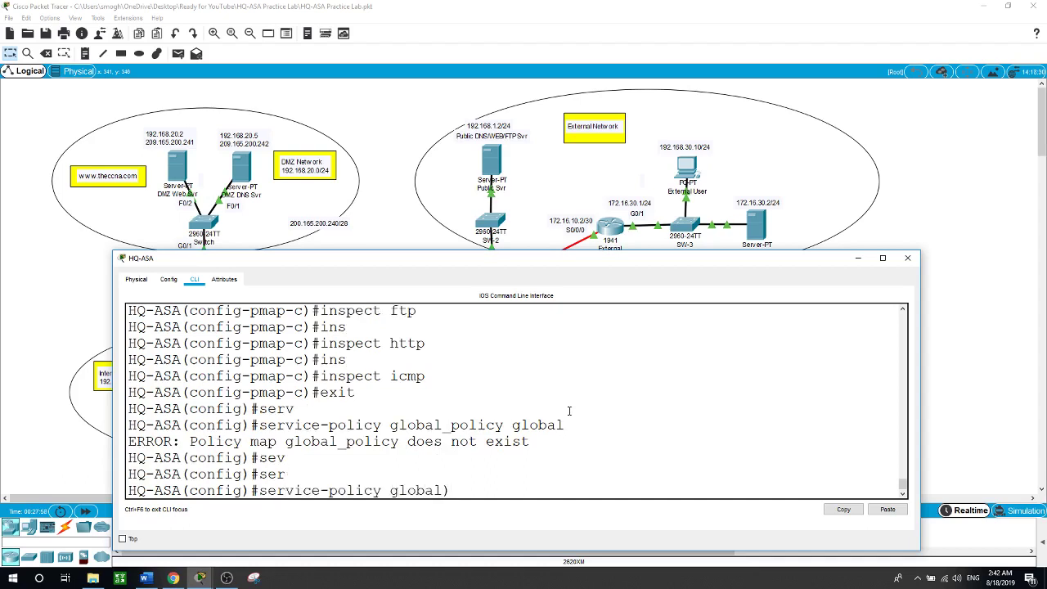
pyautogui.write('_policy ')
pyautogui.write('?')
pyautogui.write('glo')
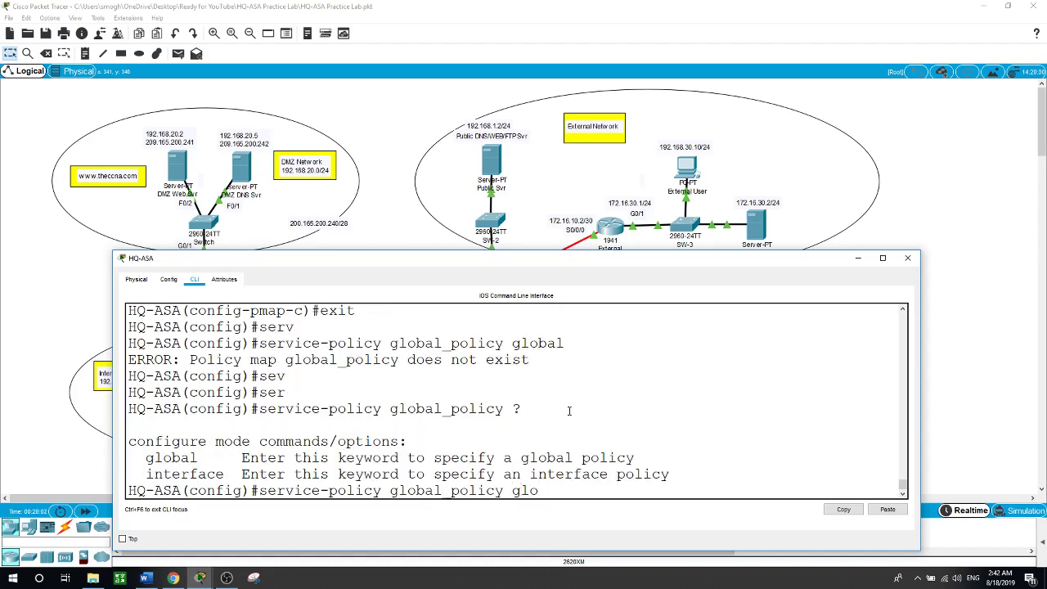
pyautogui.press('Tab')
pyautogui.press('Return')
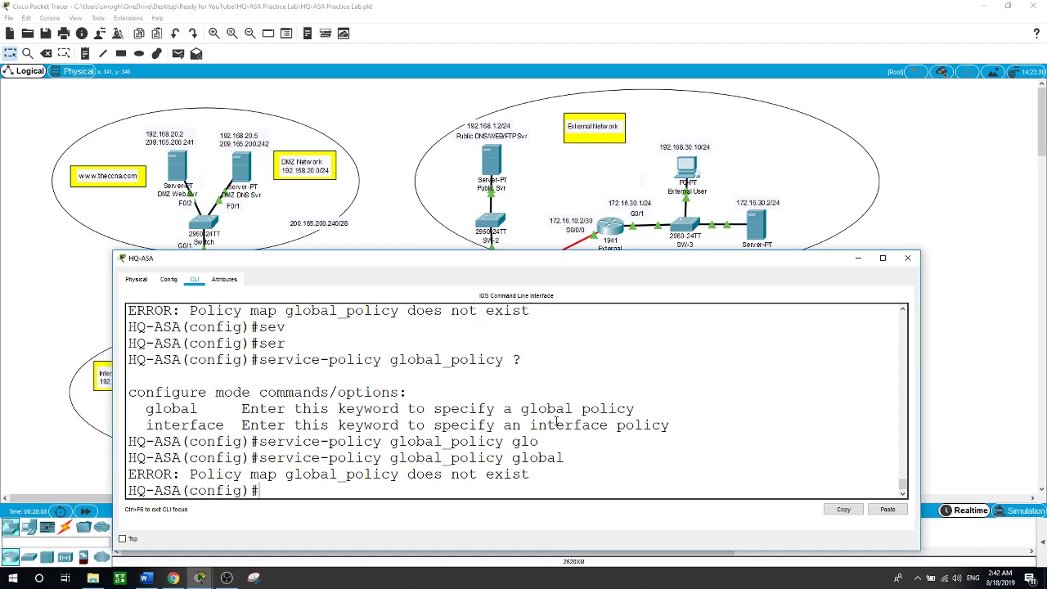
# - Scroll back through the CLI output and highlight the misspelled policy map name globla_policy
pyautogui.scroll(3, 555, 420)
pyautogui.scroll(3, 555, 420)
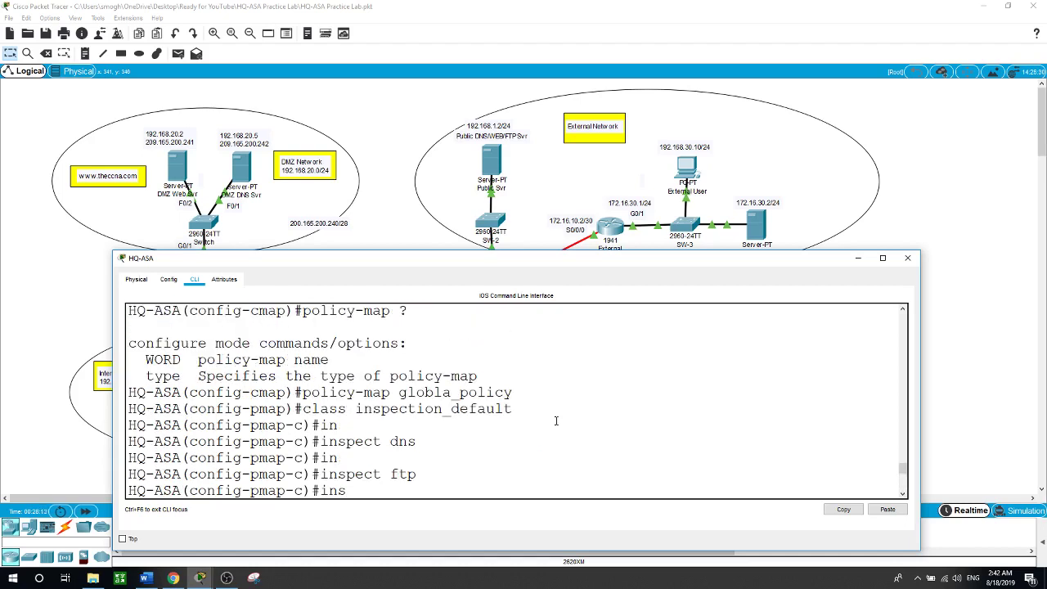
pyautogui.scroll(-5, 555, 420)
pyautogui.scroll(4, 555, 420)
pyautogui.scroll(2, 555, 420)
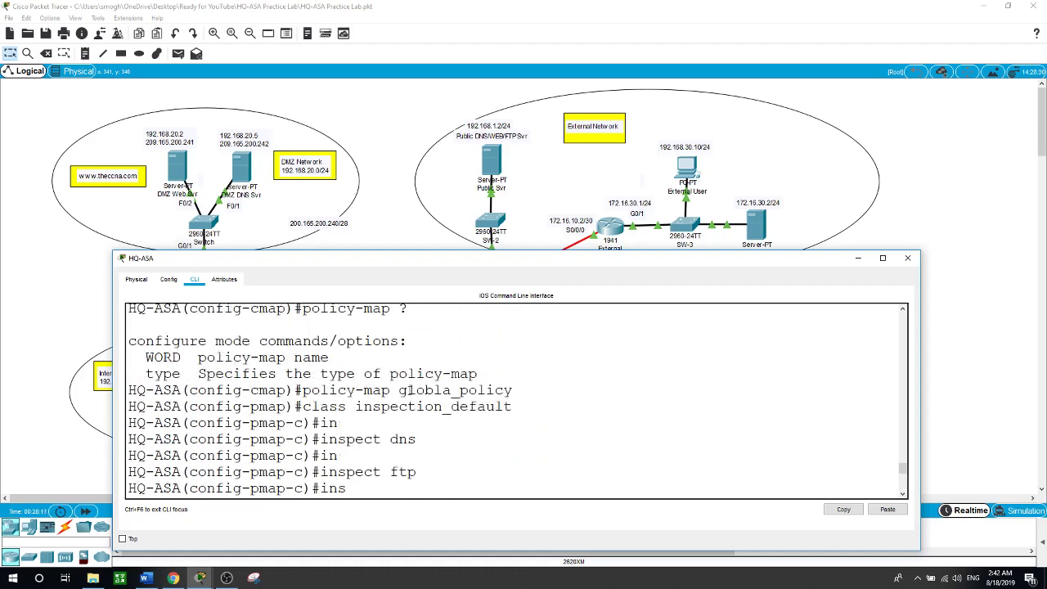
pyautogui.moveTo(399, 390); pyautogui.dragTo(516, 390)
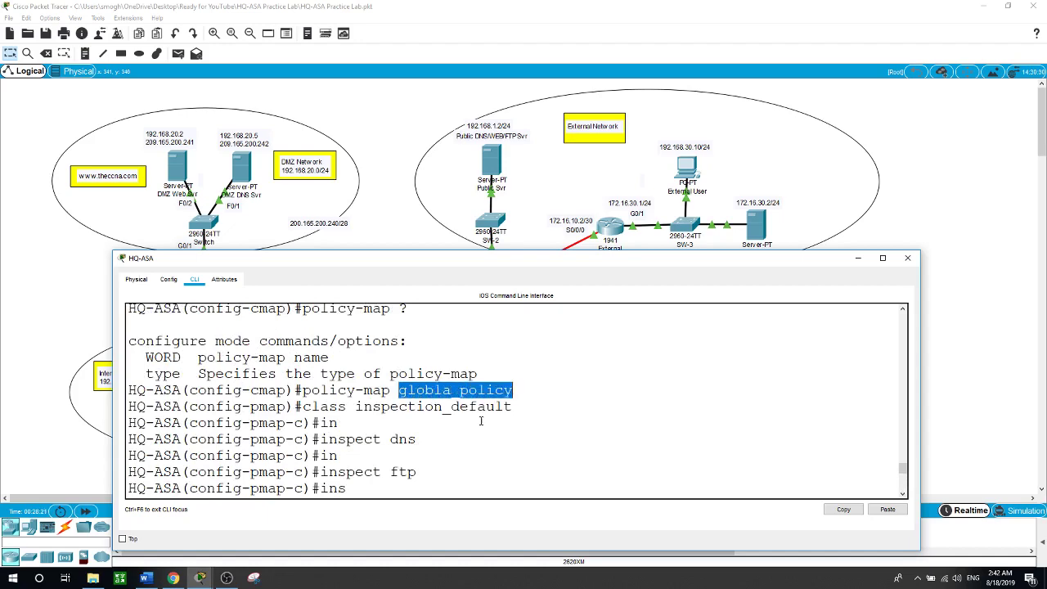
pyautogui.scroll(-6, 480, 421)
pyautogui.scroll(6, 480, 421)
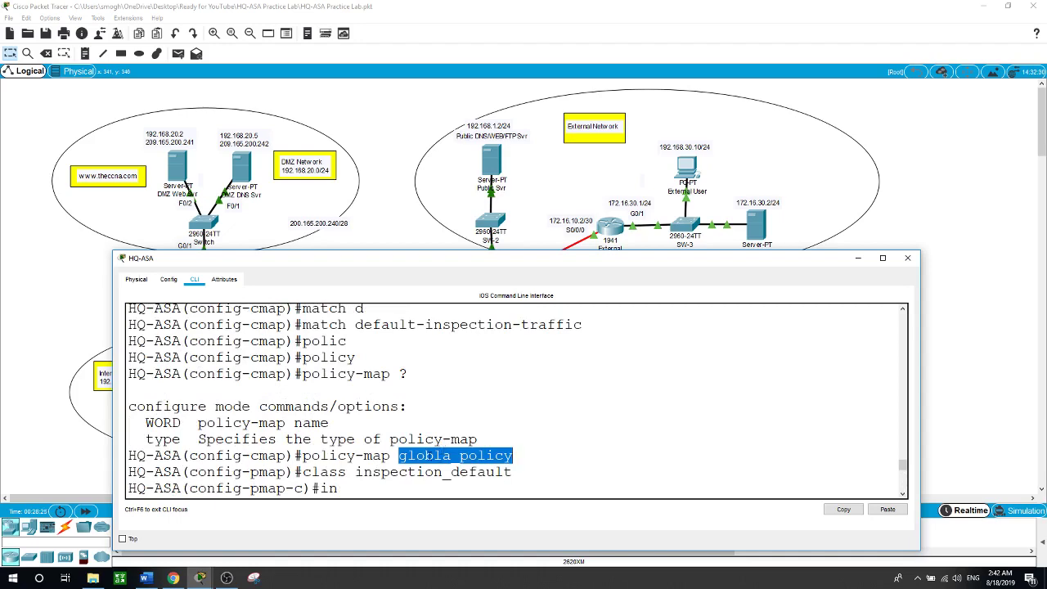
pyautogui.scroll(-1, 445, 462)
pyautogui.scroll(-1, 445, 462)
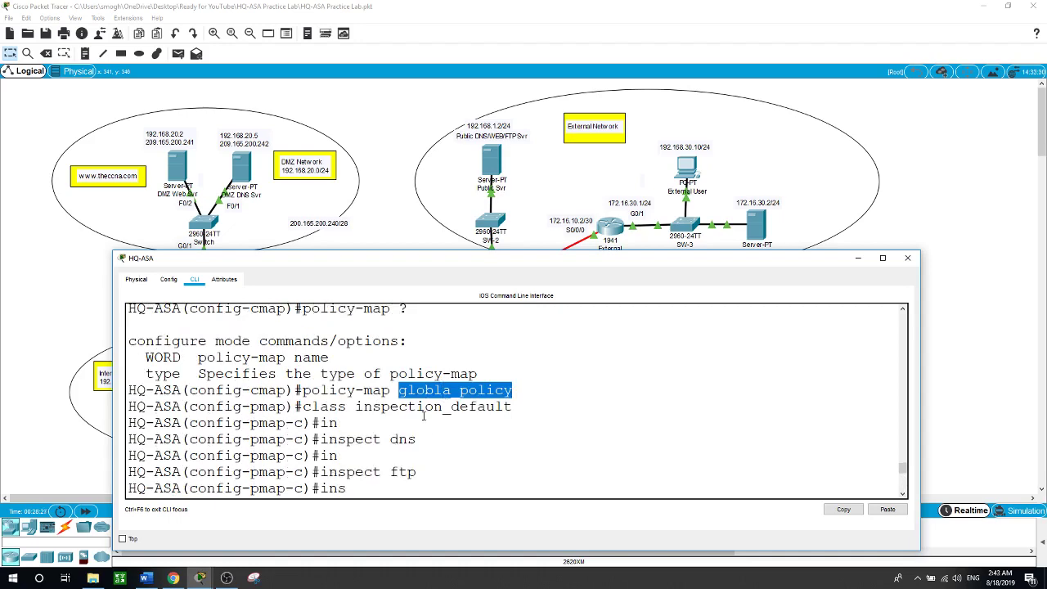
pyautogui.scroll(-4, 440, 428)
pyautogui.scroll(-2, 440, 428)
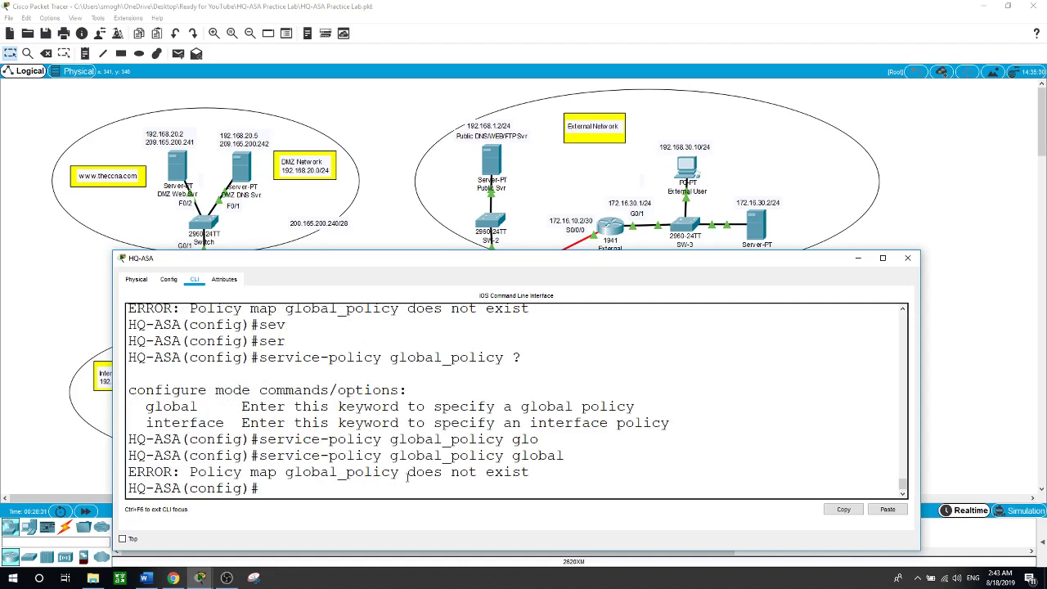
# - Enter service-policy globla_policy global and recheck the misspelling in the output
pyautogui.write('ser')
pyautogui.press('Tab')
pyautogui.write('globla')
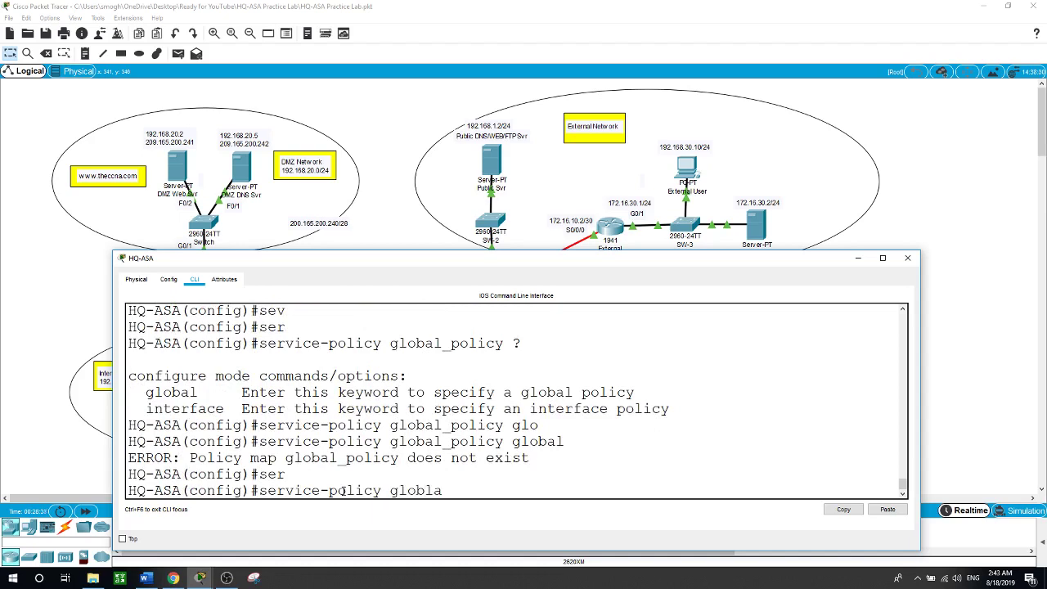
pyautogui.write(' policy global')
pyautogui.press('Return')
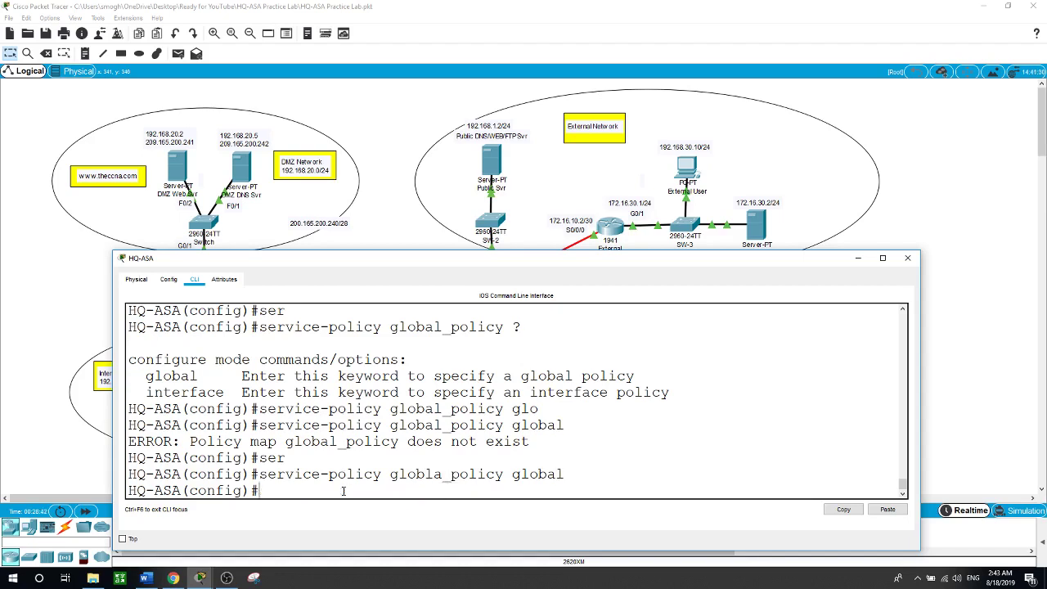
pyautogui.scroll(3, 446, 424)
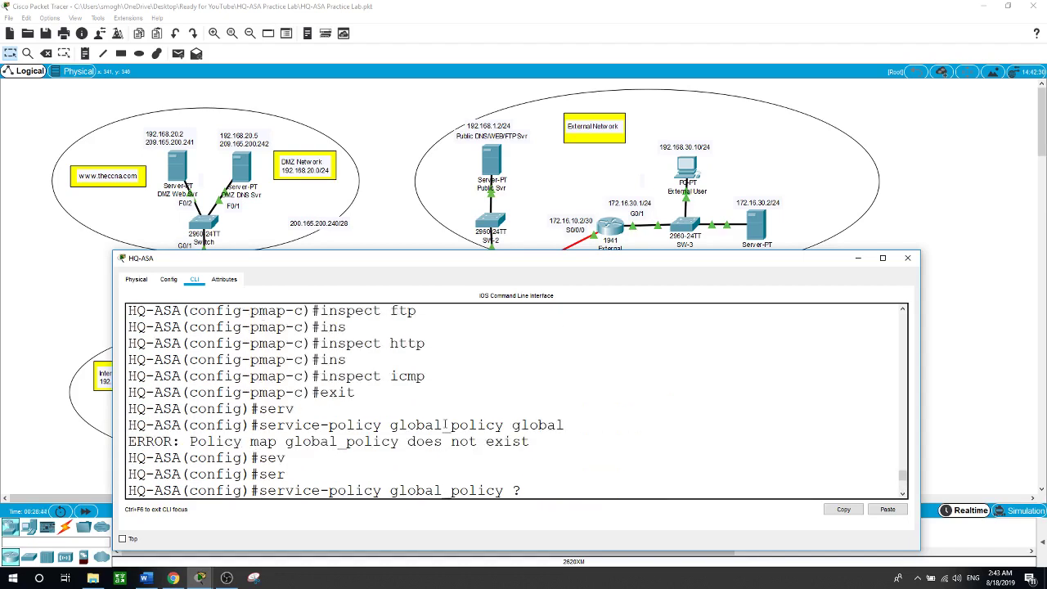
pyautogui.scroll(3, 442, 425)
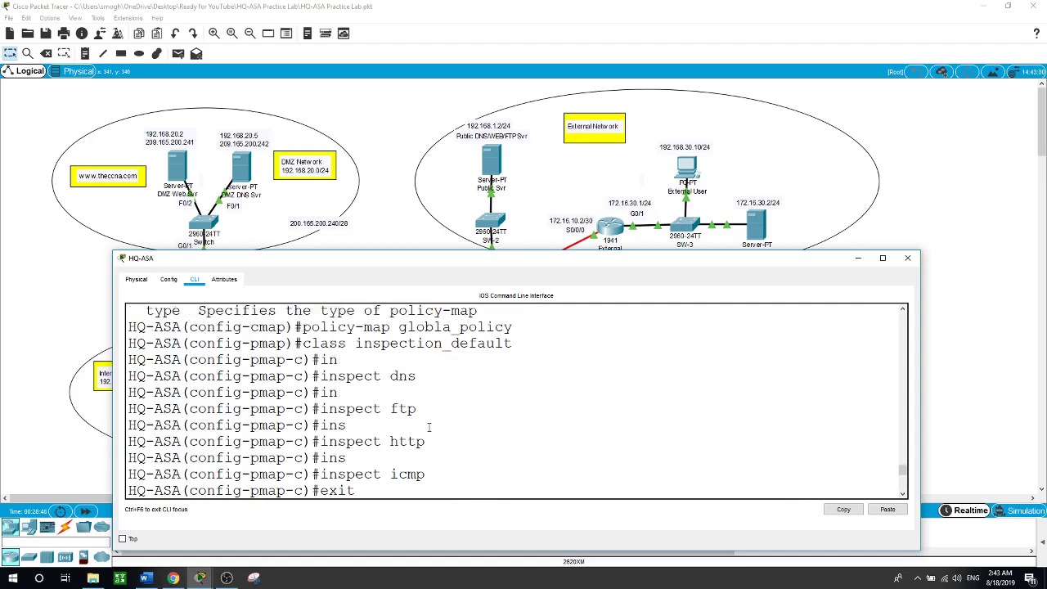
pyautogui.moveTo(399, 393); pyautogui.dragTo(452, 393)
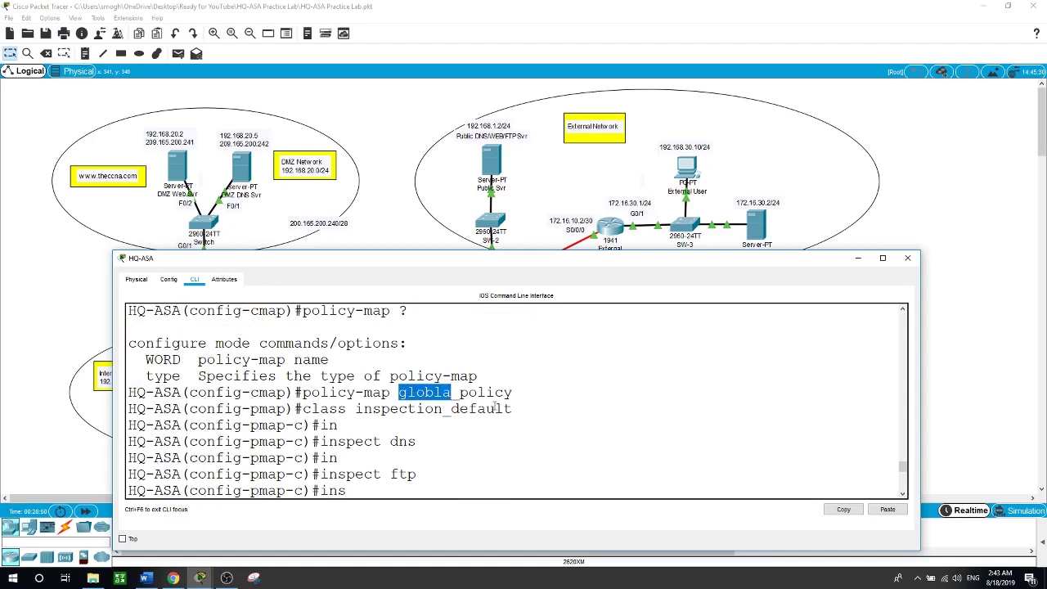
pyautogui.scroll(-7, 496, 407)
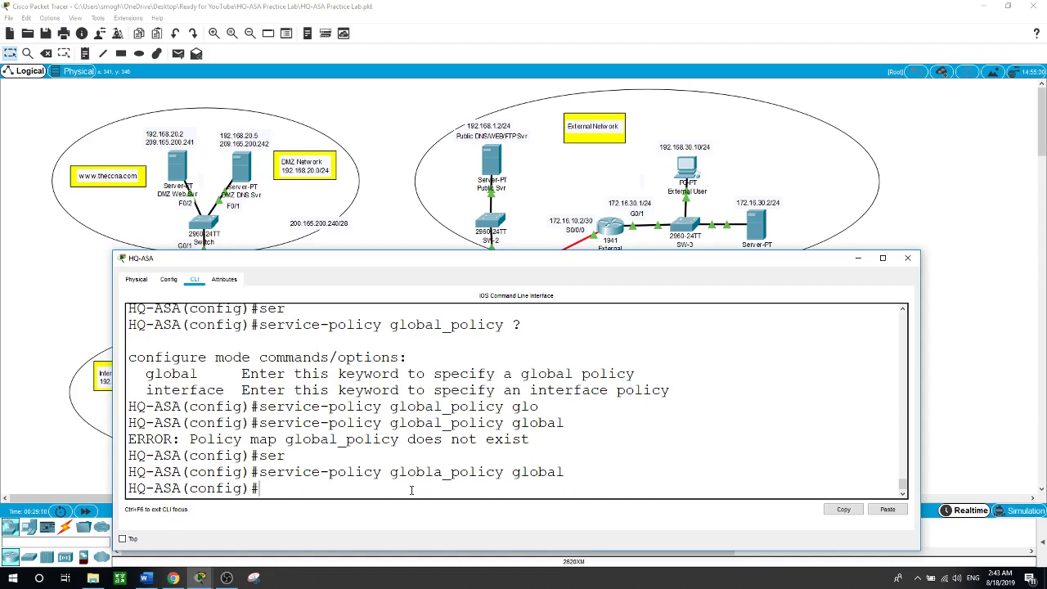
pyautogui.click(907, 257)
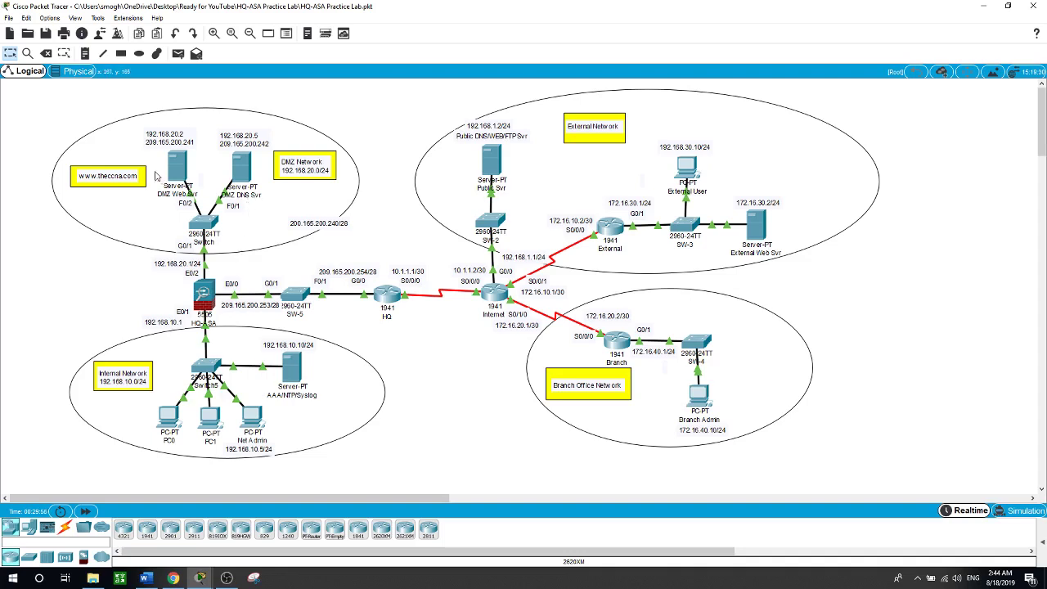
pyautogui.moveTo(178, 177)
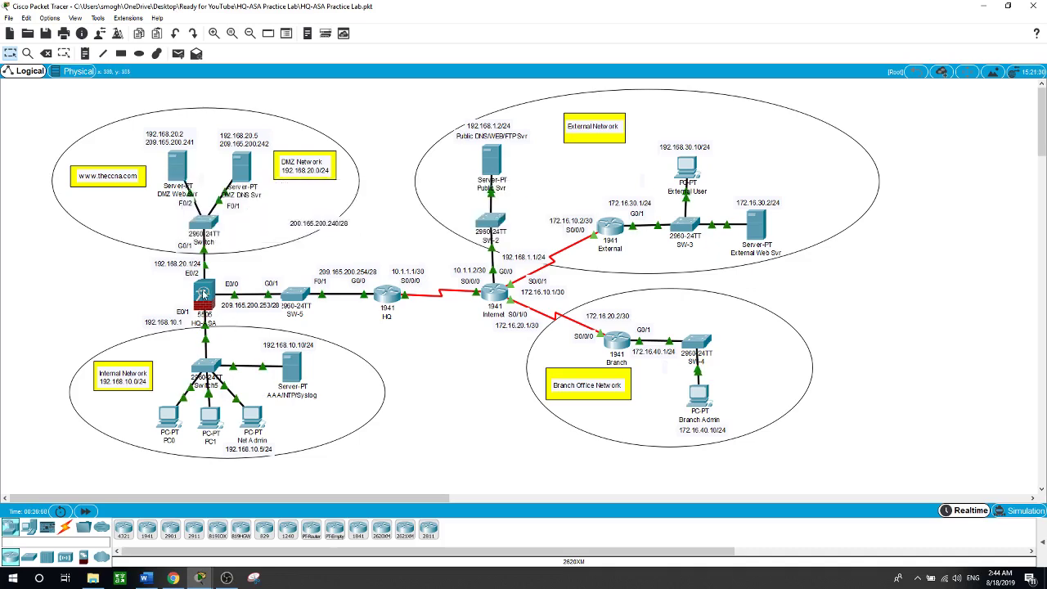
pyautogui.click(205, 294)
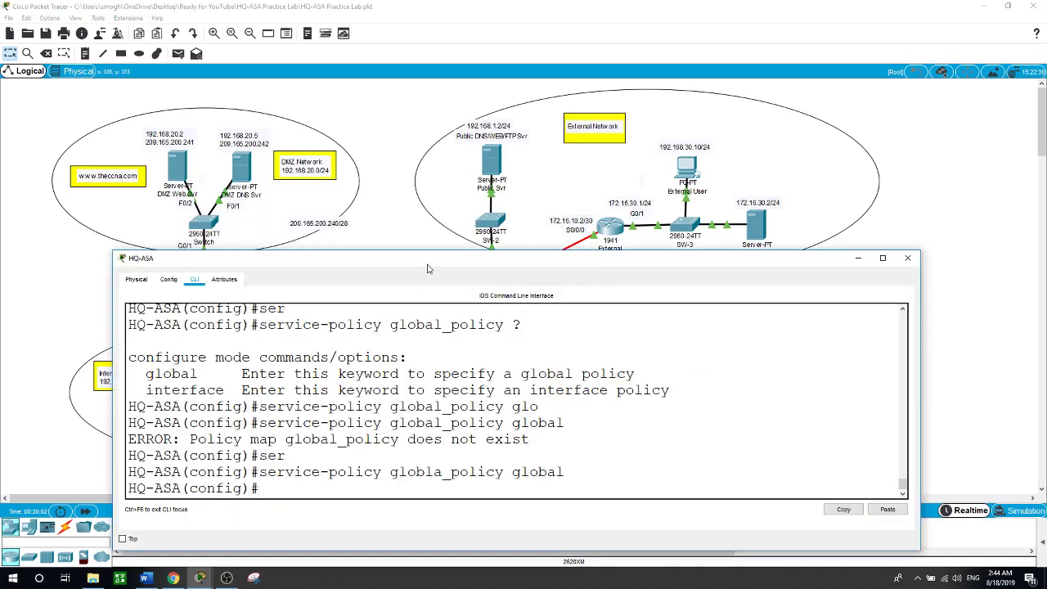
# - Add an OUTSIDE-TO-DMZ extended rule permitting tcp from any to host 209.165.200.241 eq 80
pyautogui.moveTo(427, 263); pyautogui.dragTo(439, 209)
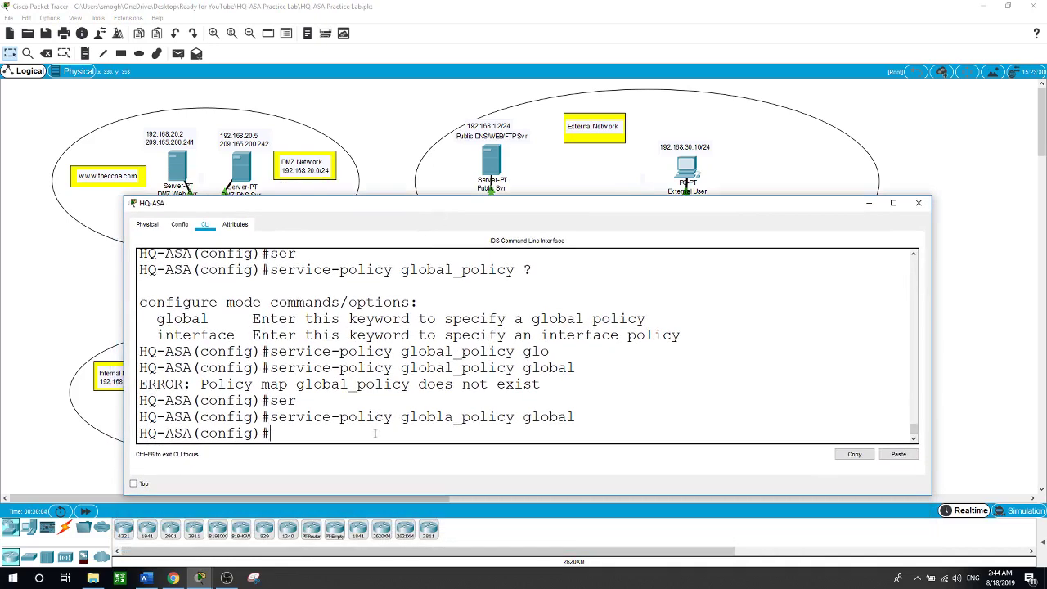
pyautogui.write('access-li')
pyautogui.press('Tab')
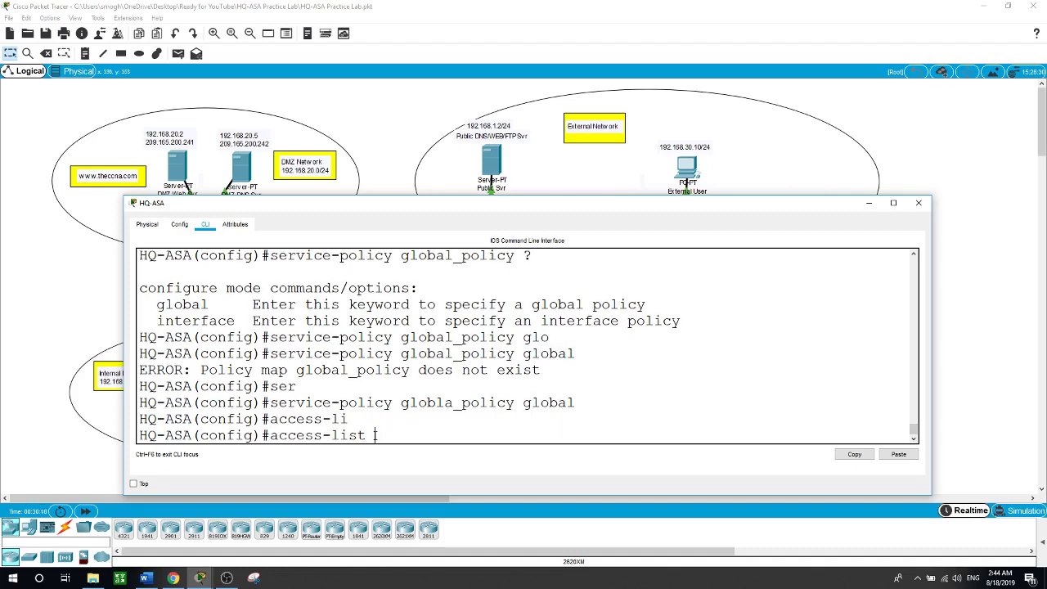
pyautogui.write('OUTSIDE-TO-DMZ')
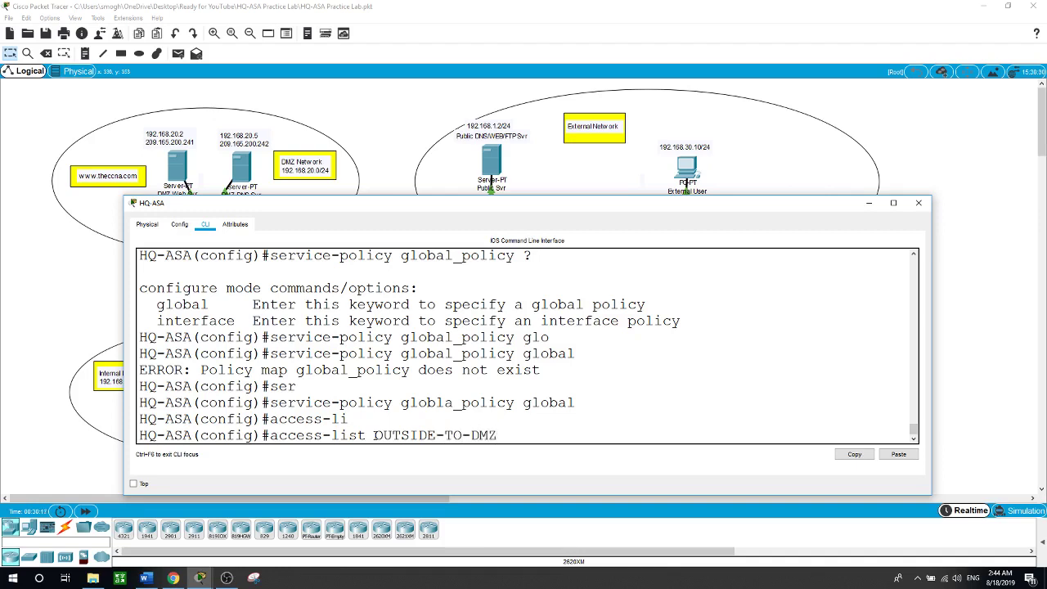
pyautogui.write(' e')
pyautogui.press('Tab')
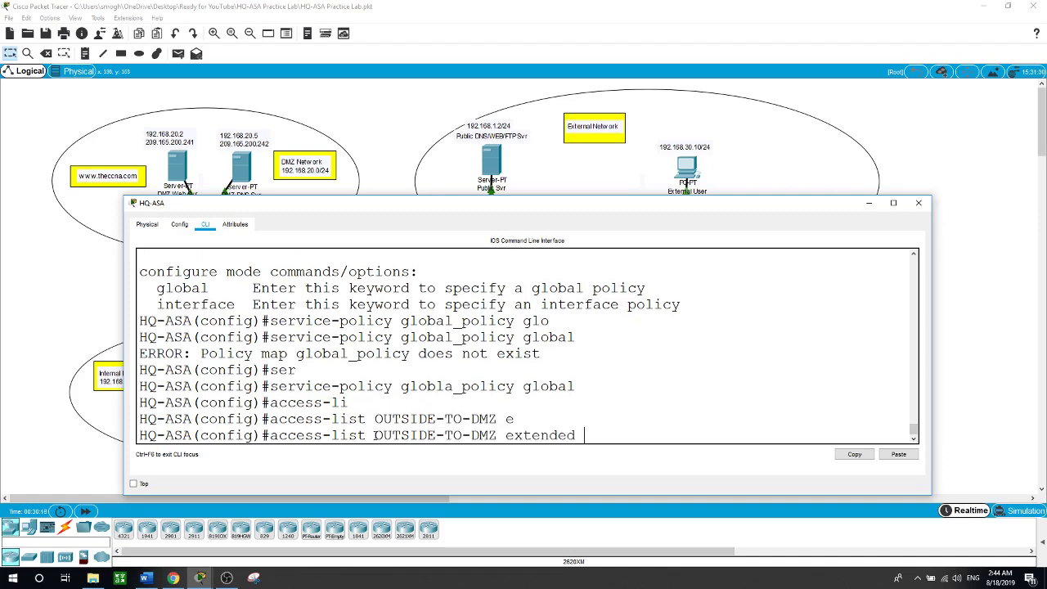
pyautogui.write('per')
pyautogui.press('Tab')
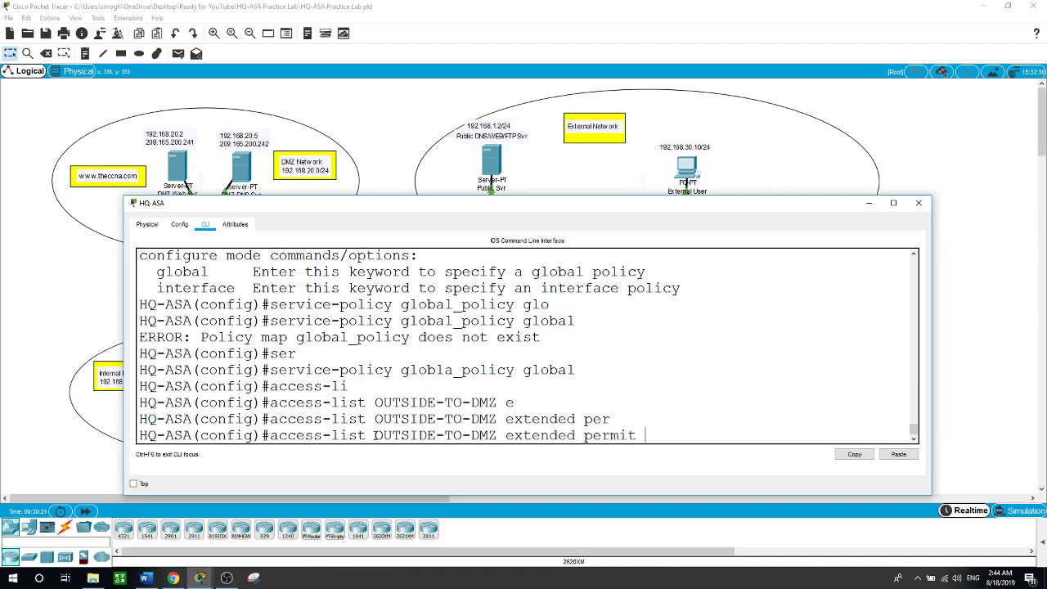
pyautogui.write('tcp any host')
pyautogui.moveTo(356, 208); pyautogui.dragTo(350, 238)
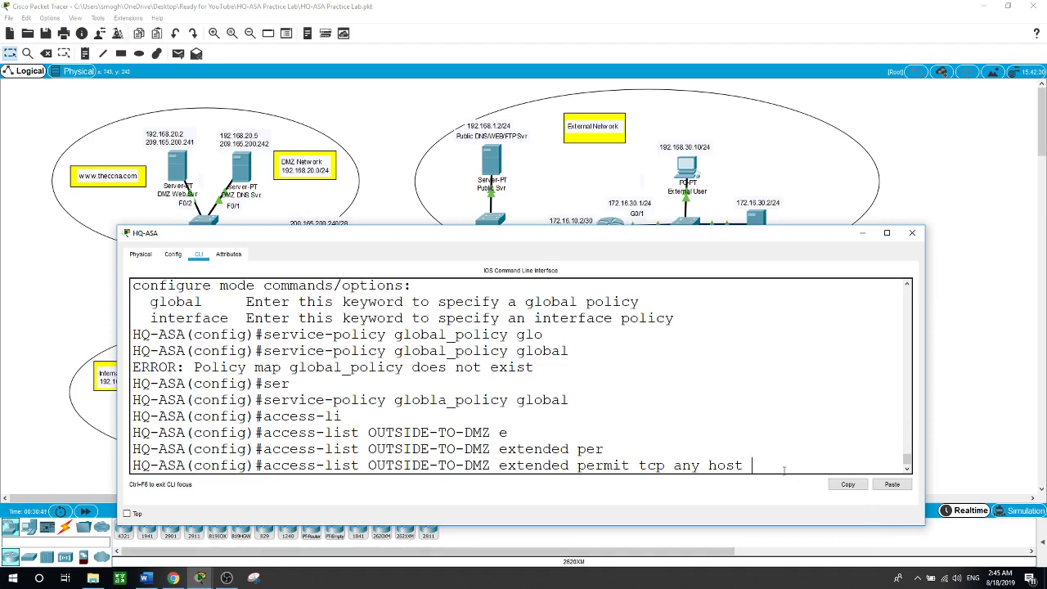
pyautogui.write('209.165.200.241 eq')
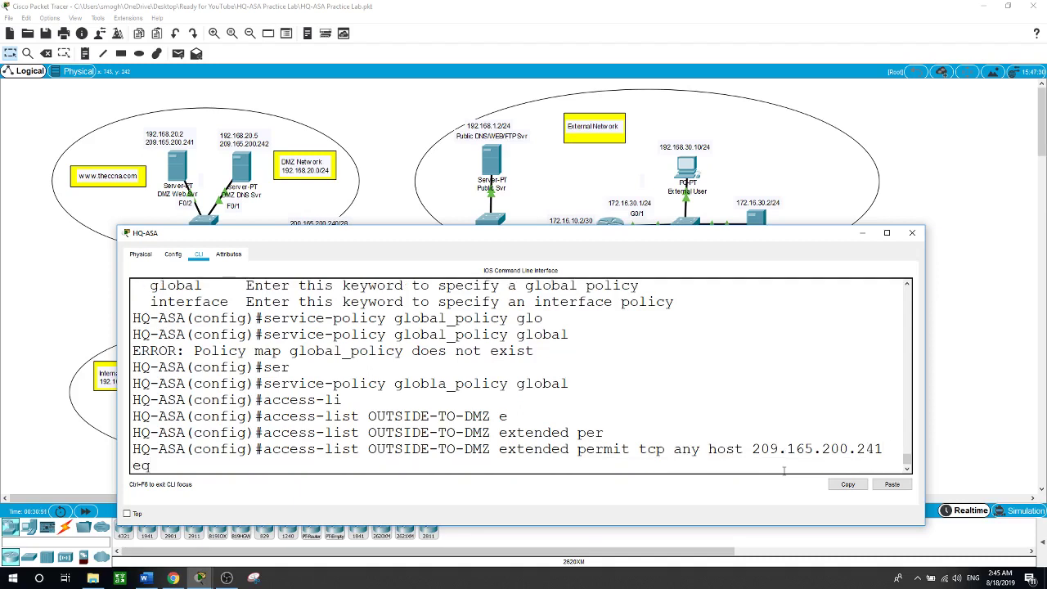
pyautogui.write(' 80')
pyautogui.press('Return')
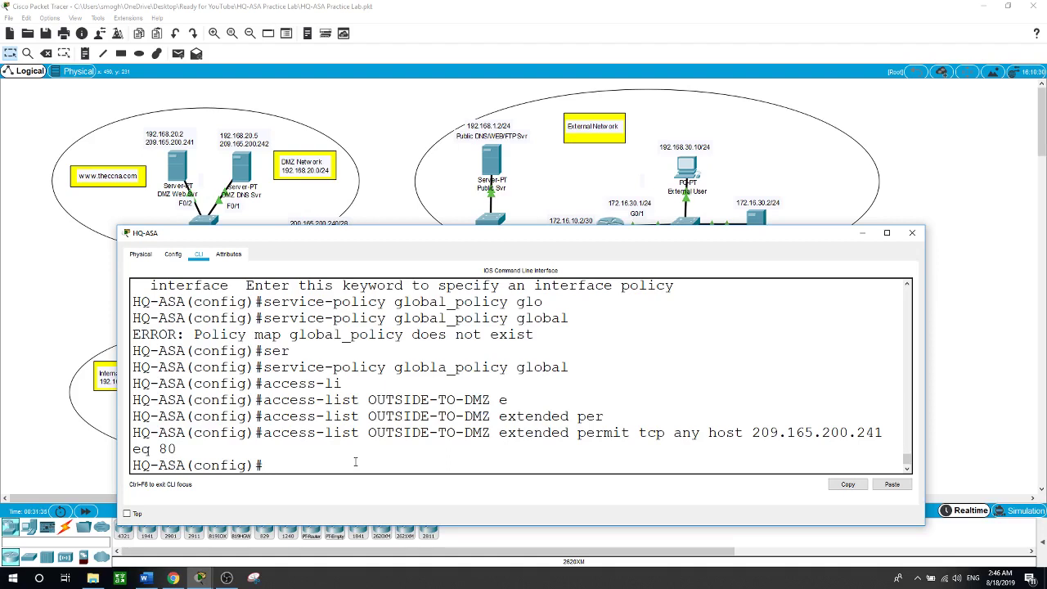
# - Add an OUTSIDE-TO-DMZ rule permitting tcp from any to host 209.165.200.242 eq 53
pyautogui.write('access-list OUTSID')
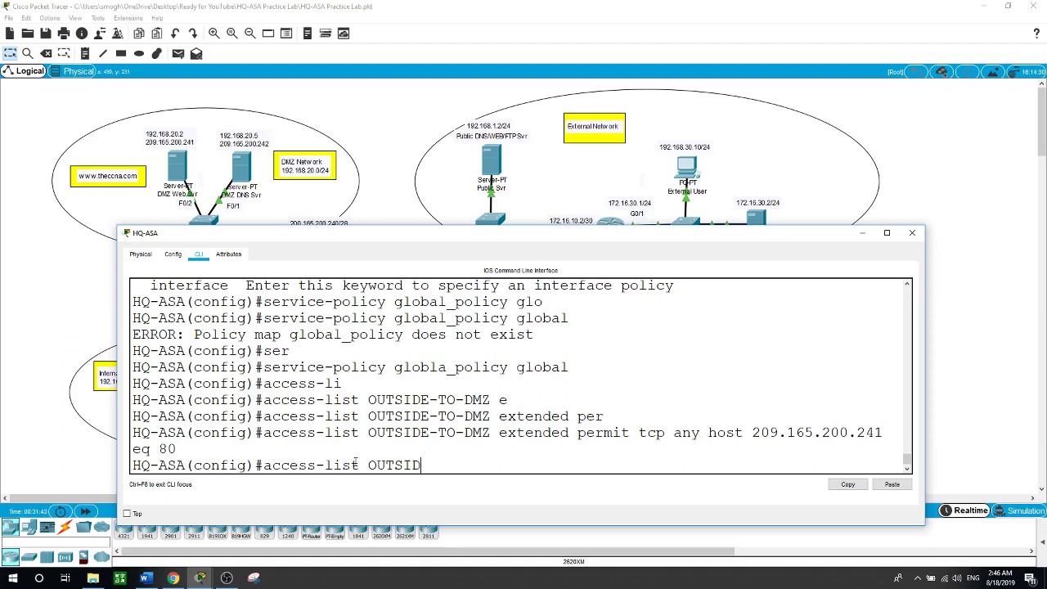
pyautogui.write('E-TO-DMZ ex')
pyautogui.press('Tab')
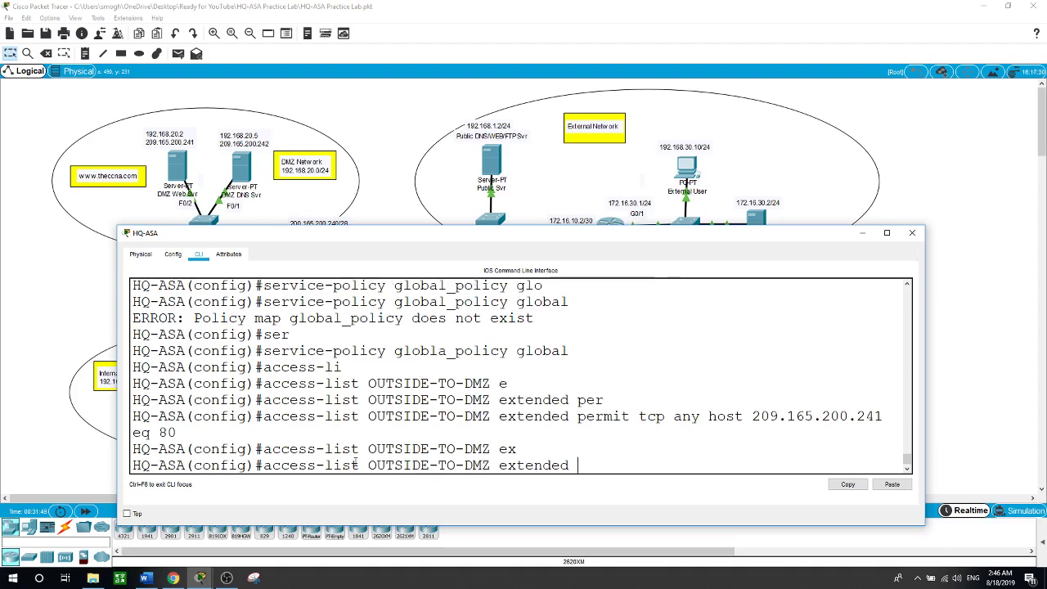
pyautogui.write('per')
pyautogui.press('Tab')
pyautogui.write('tcp')
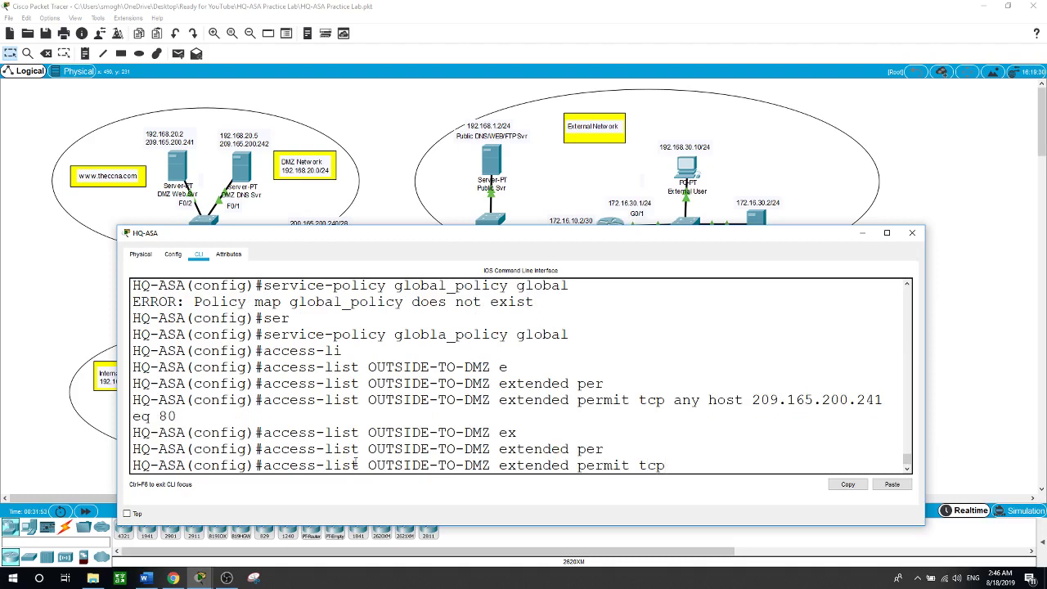
pyautogui.write(' any host 209.165.200.')
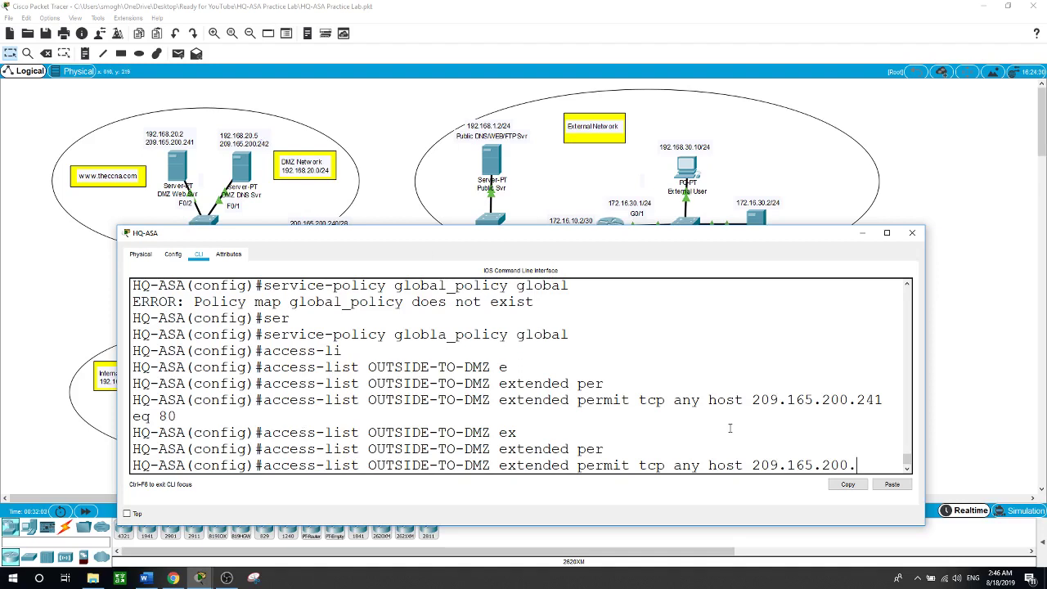
pyautogui.write('242 eq')
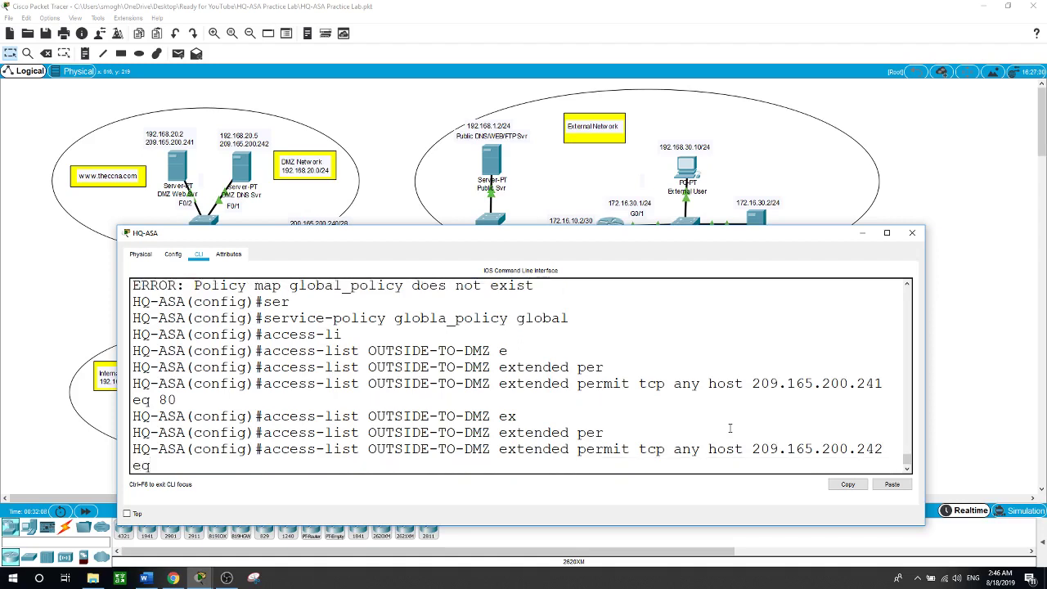
pyautogui.write(' 53')
pyautogui.press('Return')
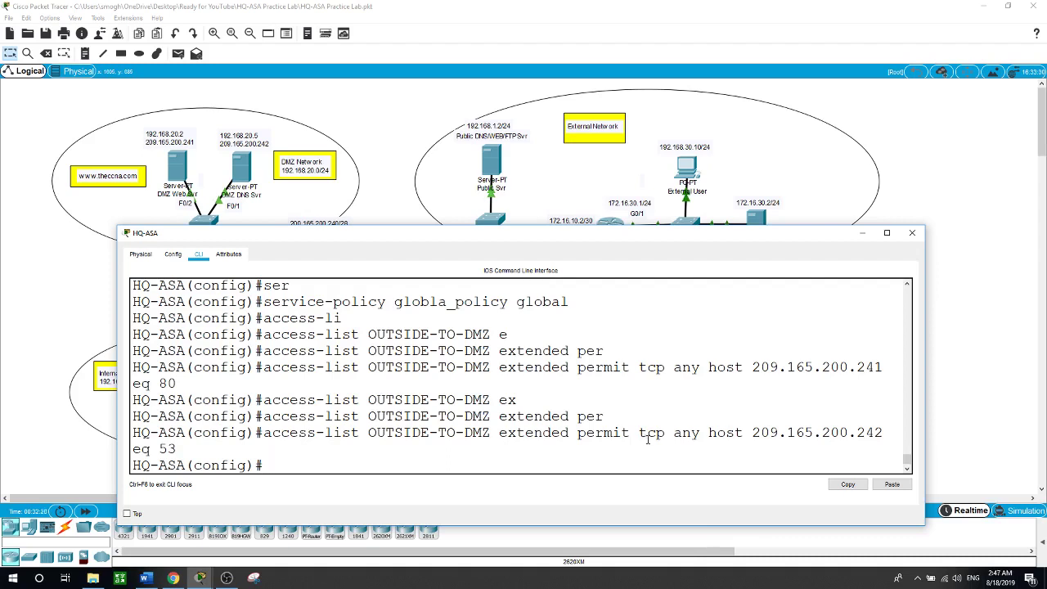
# - Recall the previous rule and re-enter it as udp to host 209.165.200.242 eq 53
pyautogui.press('Up')
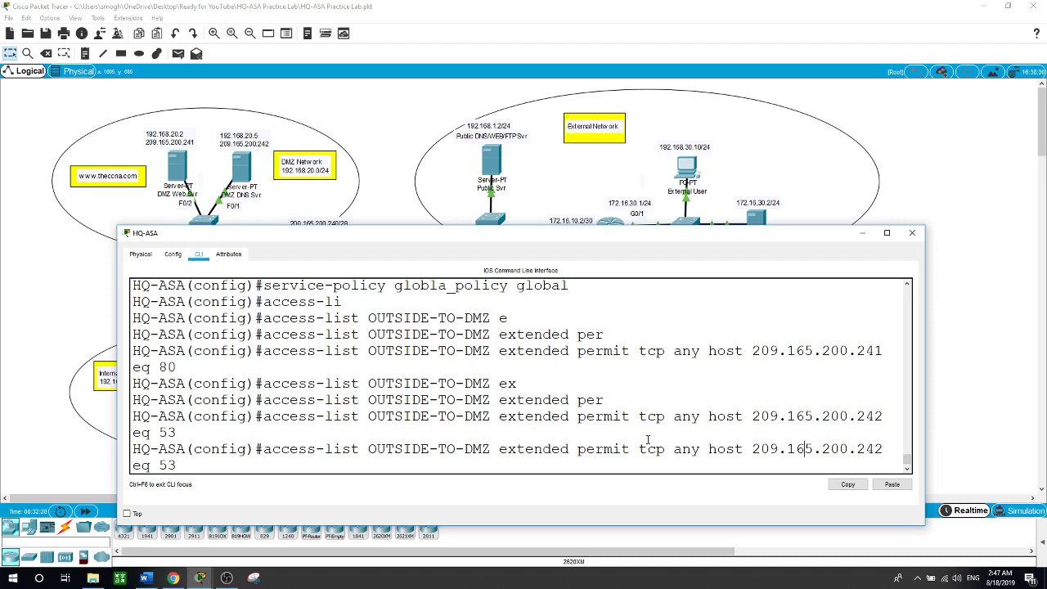
pyautogui.press('Left')
pyautogui.press('Left')
pyautogui.press('Left')
pyautogui.press('Left')
pyautogui.press('Left')
pyautogui.press('Left')
pyautogui.press('Left')
pyautogui.press('BackSpace')
pyautogui.press('BackSpace')
pyautogui.press('BackSpace')
pyautogui.write('udp')
pyautogui.moveTo(178, 465); pyautogui.dragTo(158, 465)
pyautogui.press('Return')
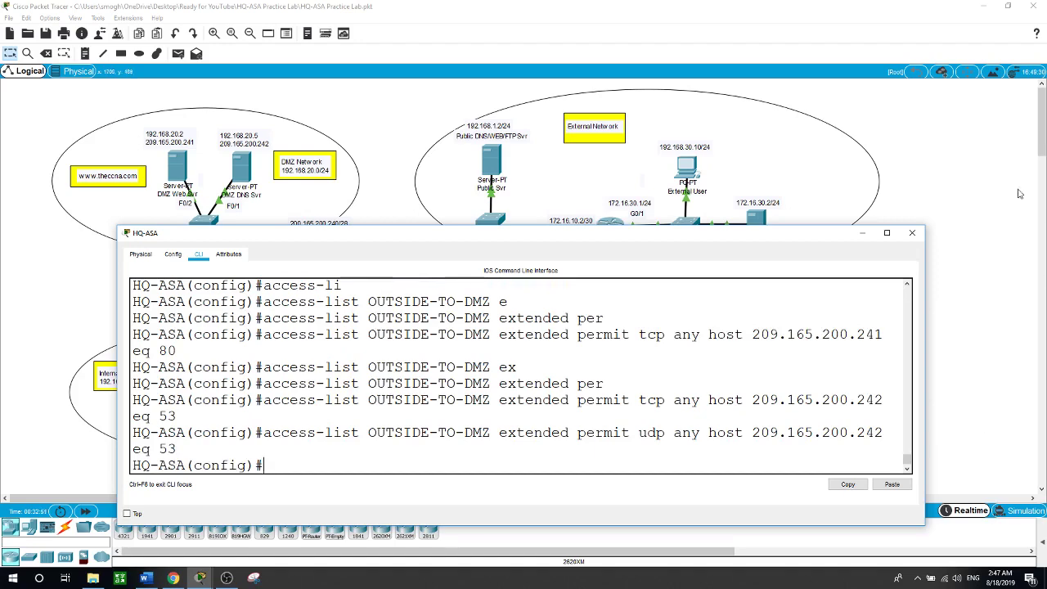
pyautogui.click(980, 171)
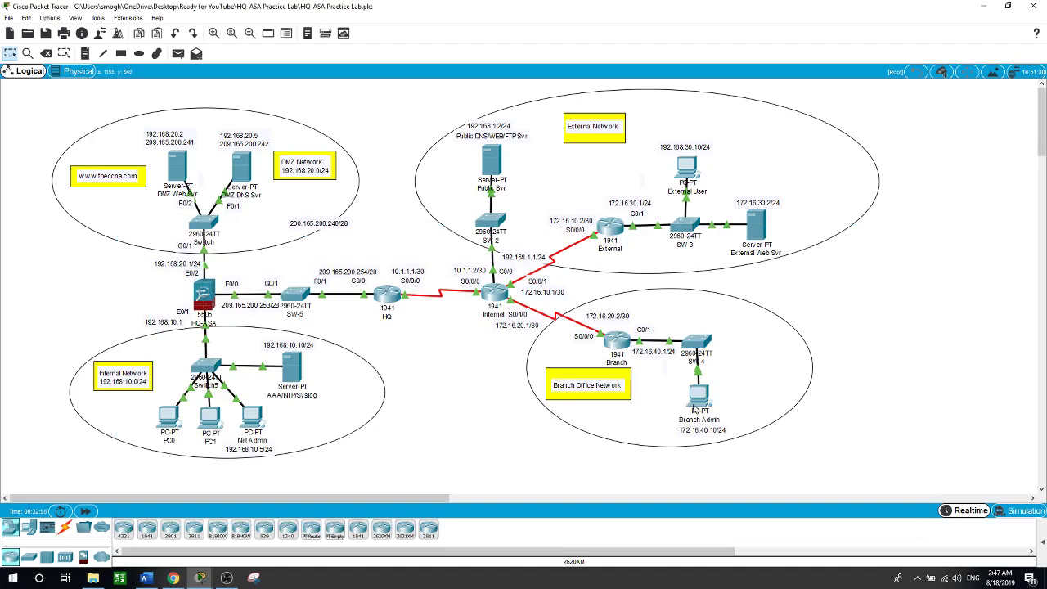
# - Look over the topology around the DMZ Web Svr, then return to the HQ-ASA CLI
pyautogui.moveTo(670, 386)
pyautogui.mouseDown()
pyautogui.moveTo(707, 389)
pyautogui.moveTo(658, 389)
pyautogui.mouseUp()
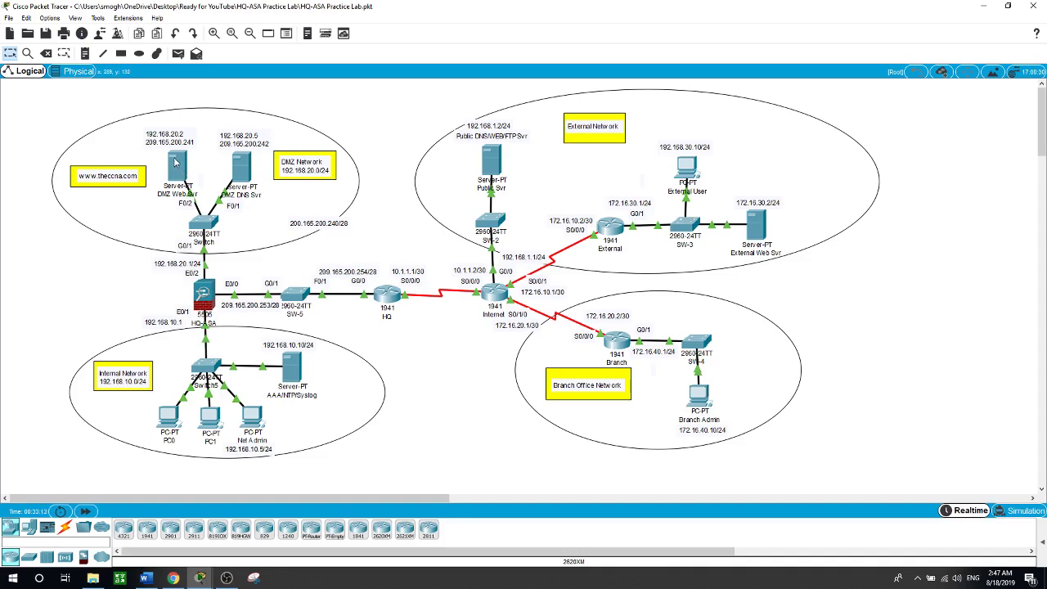
pyautogui.moveTo(175, 163)
pyautogui.click(204, 293)
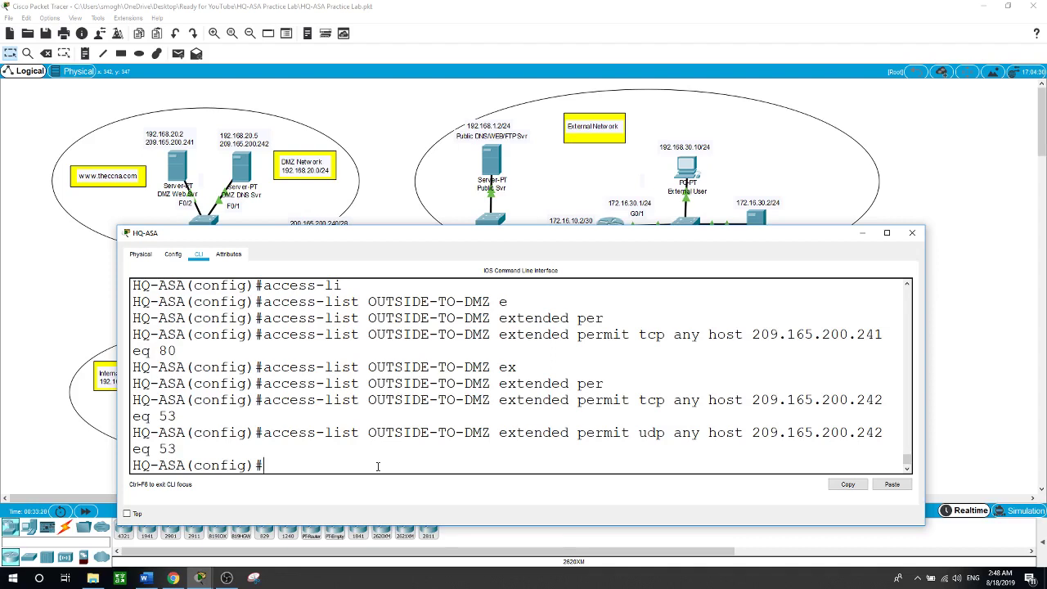
# - Permit tcp from host 172.16.40.10 to host 209.165.200.241 eq 21 in OUTSIDE-TO-DMZ
pyautogui.write('access-list OUTS')
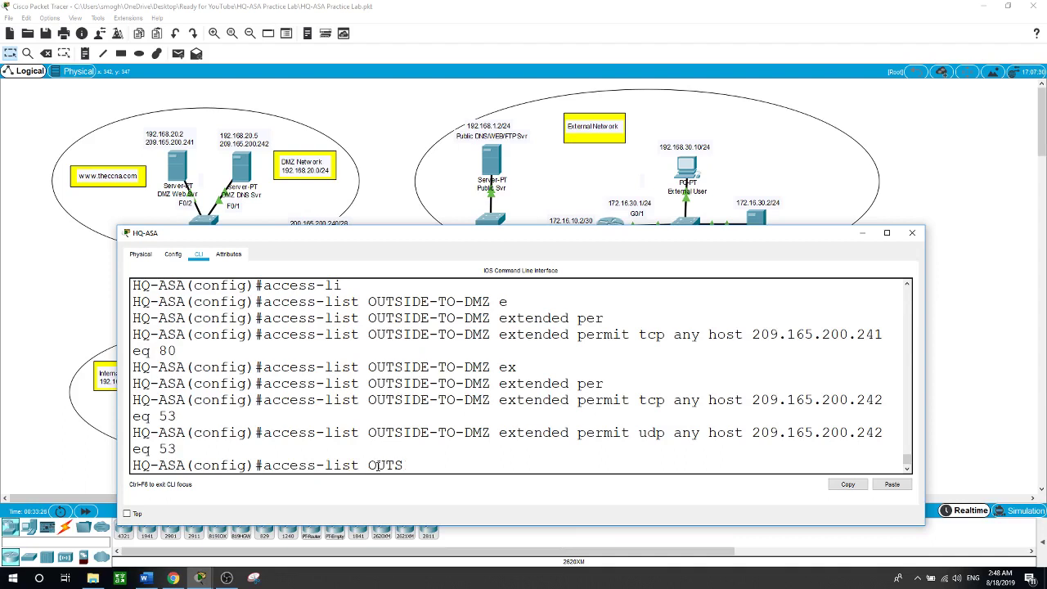
pyautogui.write('IDE-TO-DMZ')
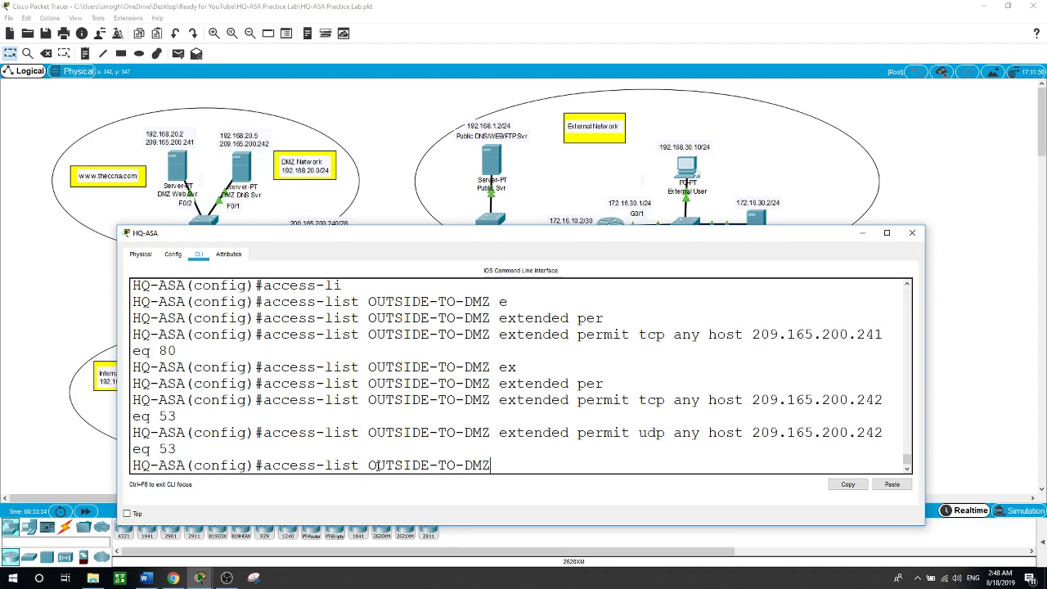
pyautogui.write(' e')
pyautogui.press('Tab')
pyautogui.write('per')
pyautogui.press('Tab')
pyautogui.write('tcp host')
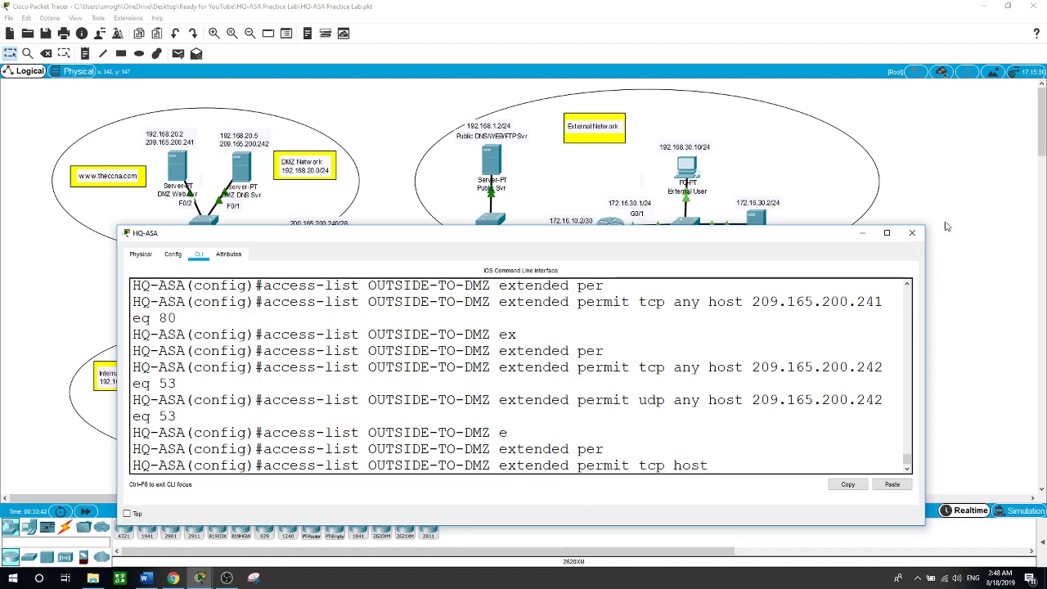
pyautogui.click(911, 233)
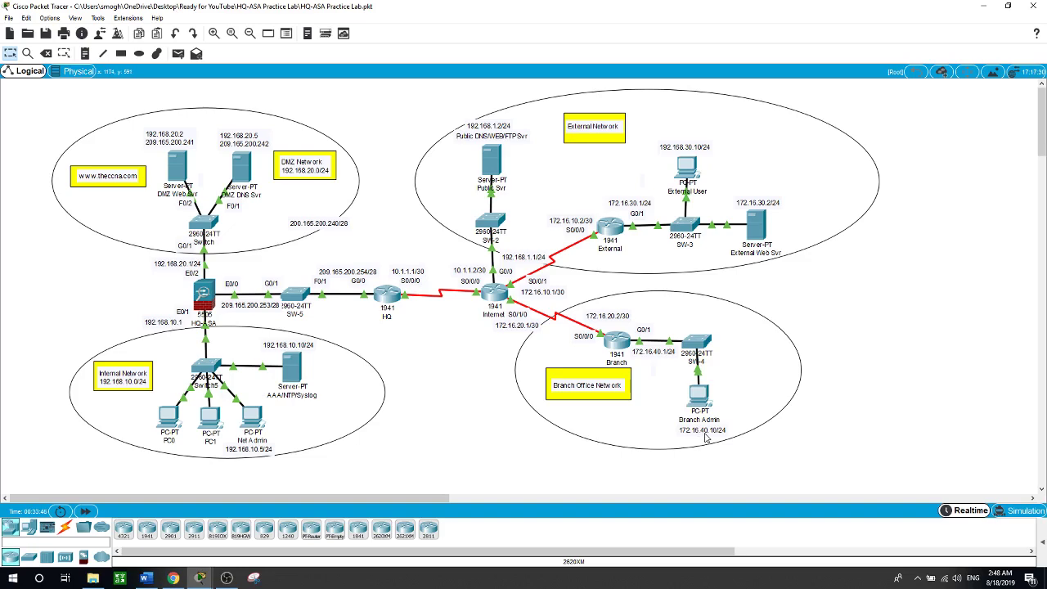
pyautogui.click(205, 290)
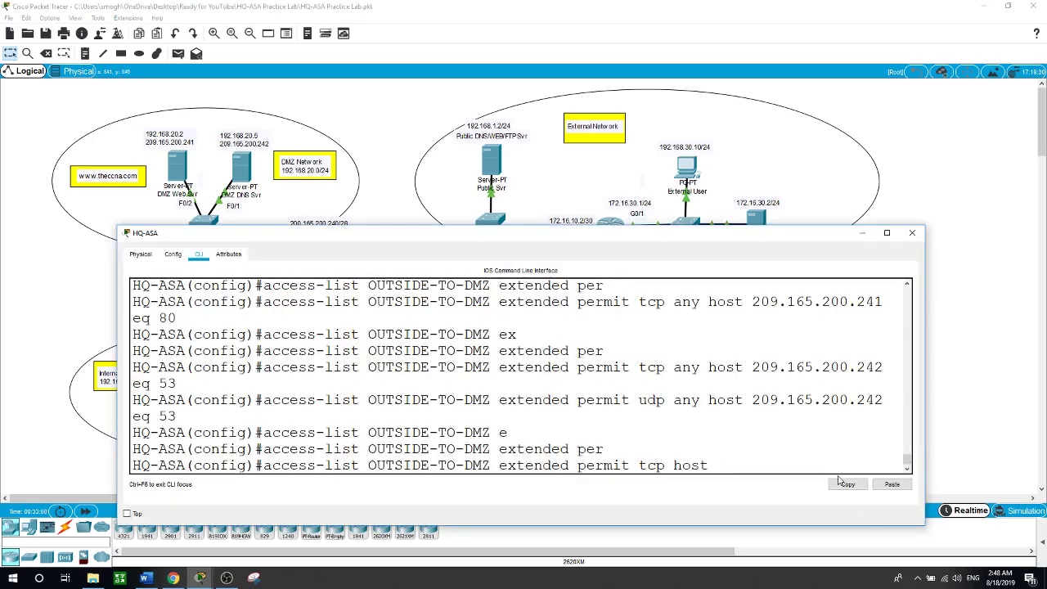
pyautogui.write('172.16.40.10 host 209.165')
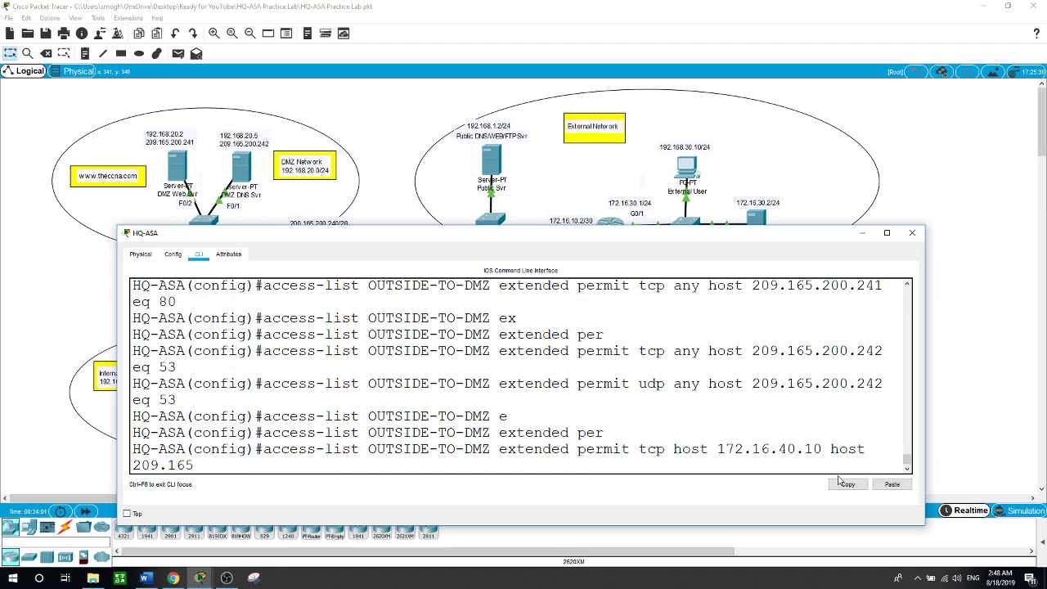
pyautogui.write('.200.241 eq 21')
pyautogui.press('Return')
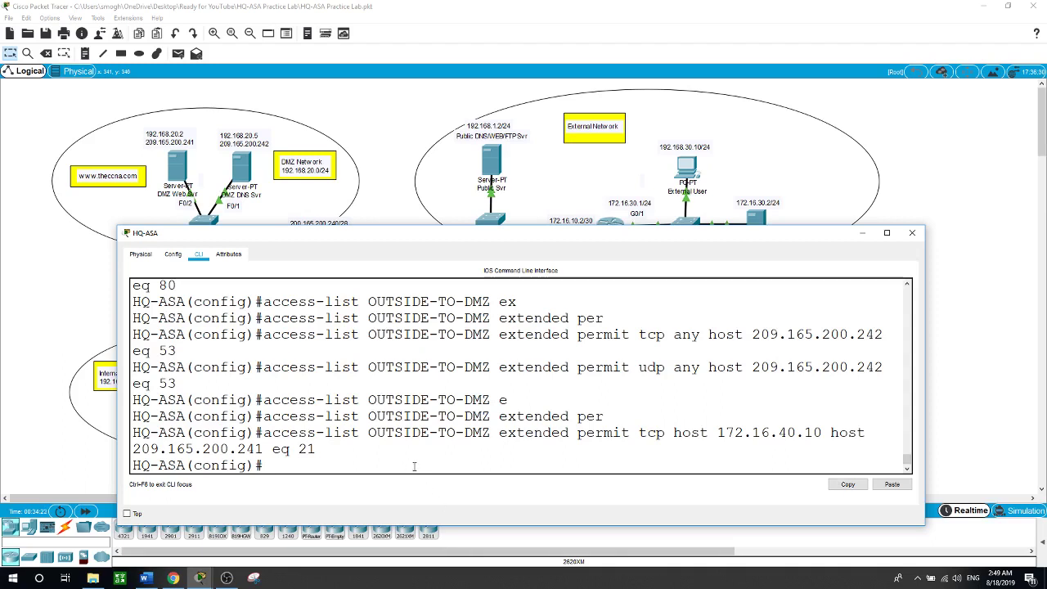
pyautogui.write('ccess-g')
# - Enter access-group OUTSIDE-TO-DMZ in interface outside on HQ-ASA
pyautogui.press('Tab')
pyautogui.write('OUTSIDE')
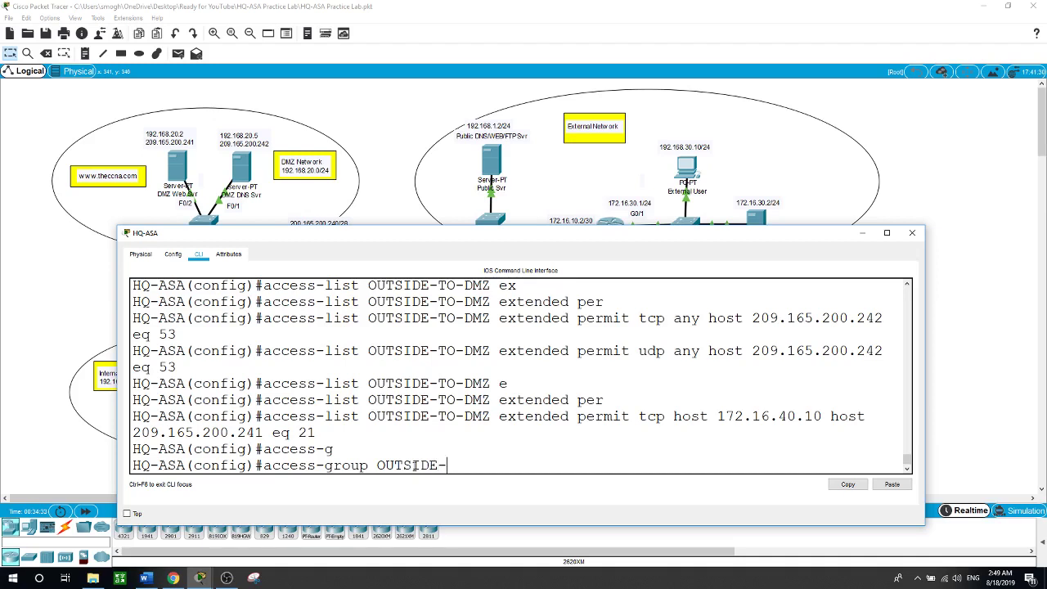
pyautogui.write('-TO-DMZ in int')
pyautogui.press('Tab')
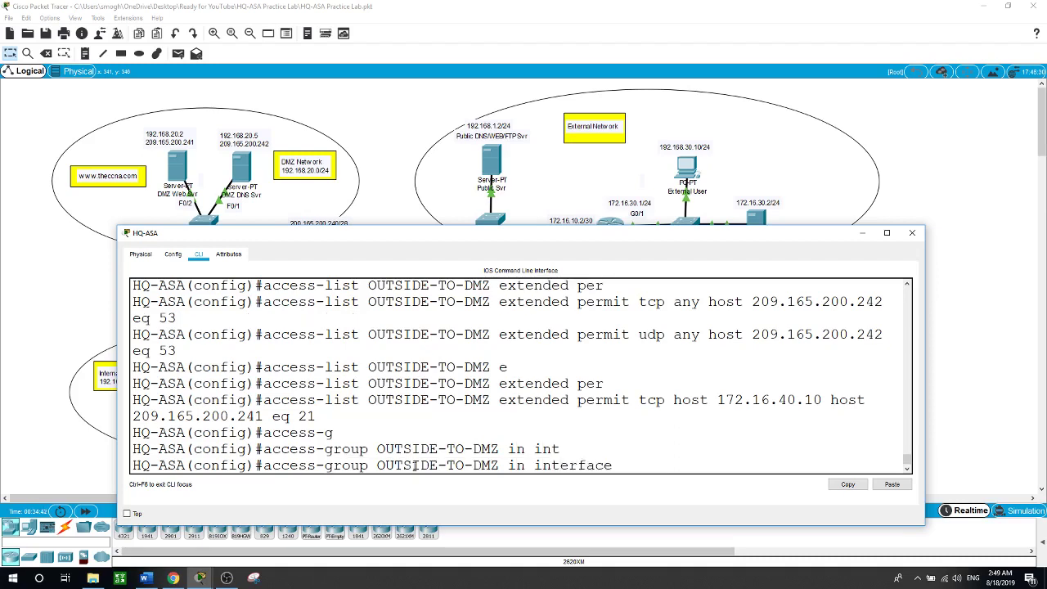
pyautogui.write('outs')
pyautogui.press('Tab')
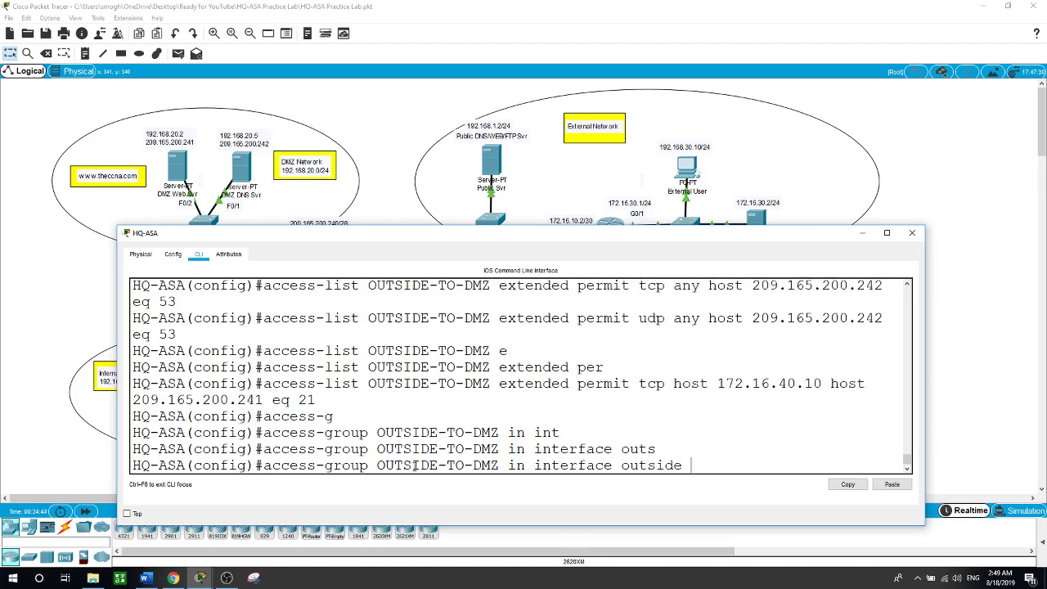
pyautogui.press('Return')
# - Close the HQ-ASA device window
pyautogui.moveTo(564, 240); pyautogui.dragTo(745, 261)
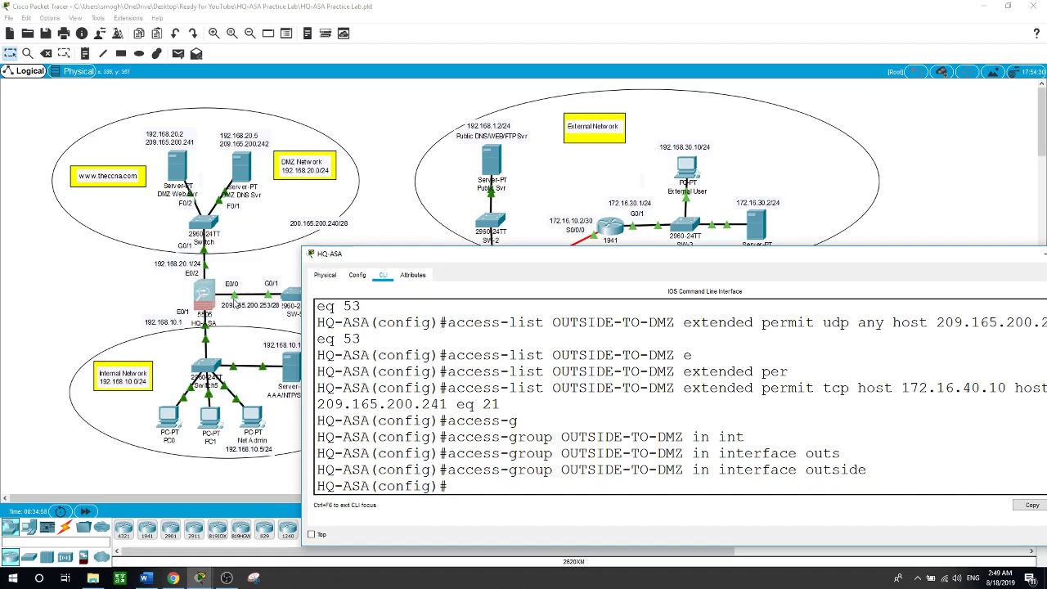
pyautogui.moveTo(484, 259); pyautogui.dragTo(281, 205)
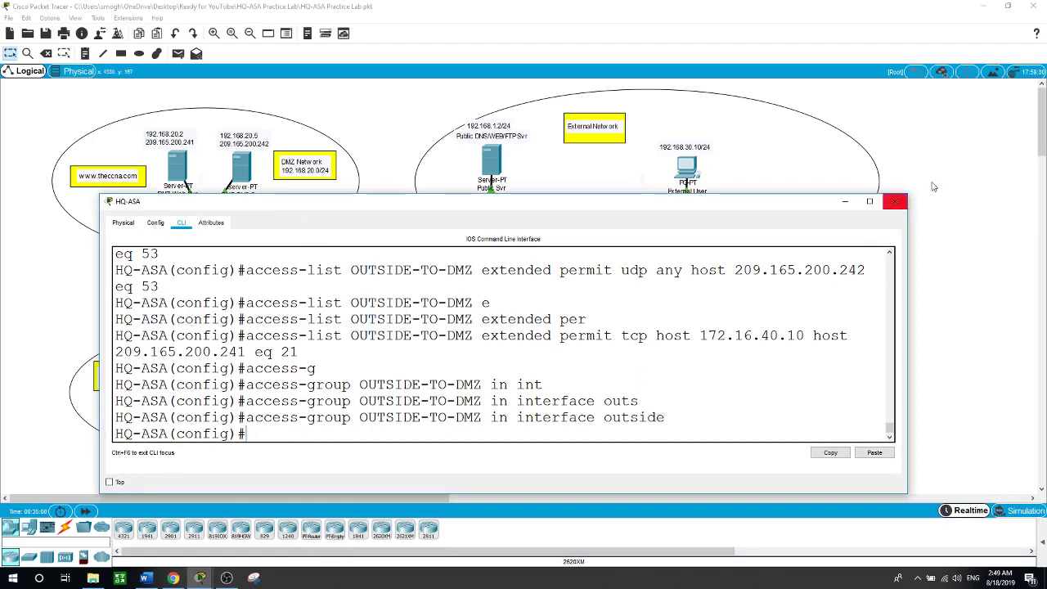
pyautogui.click(894, 202)
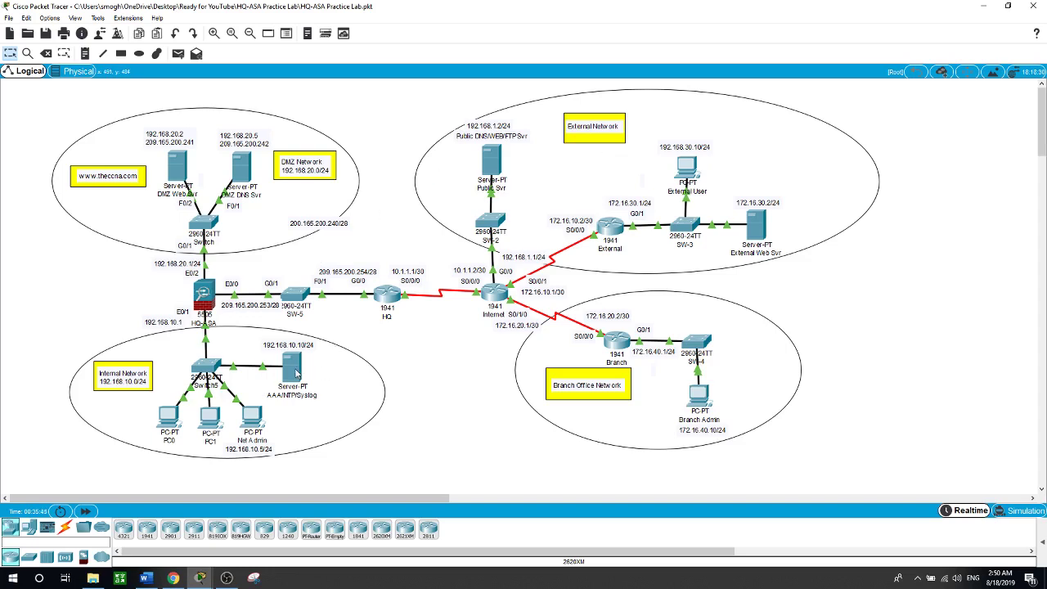
pyautogui.click(254, 422)
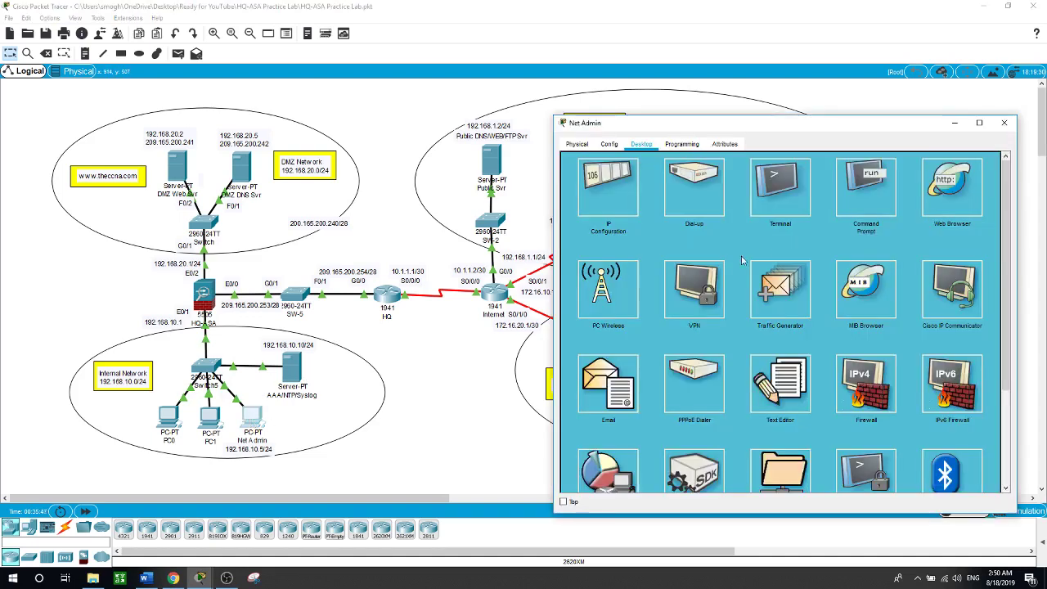
pyautogui.click(946, 191)
pyautogui.click(684, 175)
pyautogui.write('www.externalone.com')
pyautogui.press('Return')
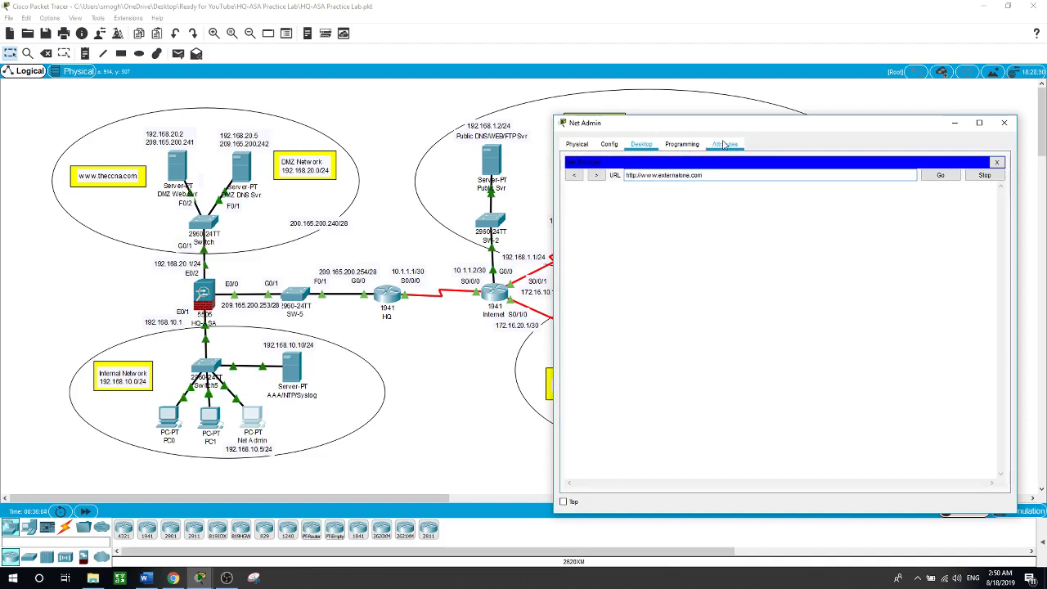
pyautogui.moveTo(804, 124); pyautogui.dragTo(681, 115)
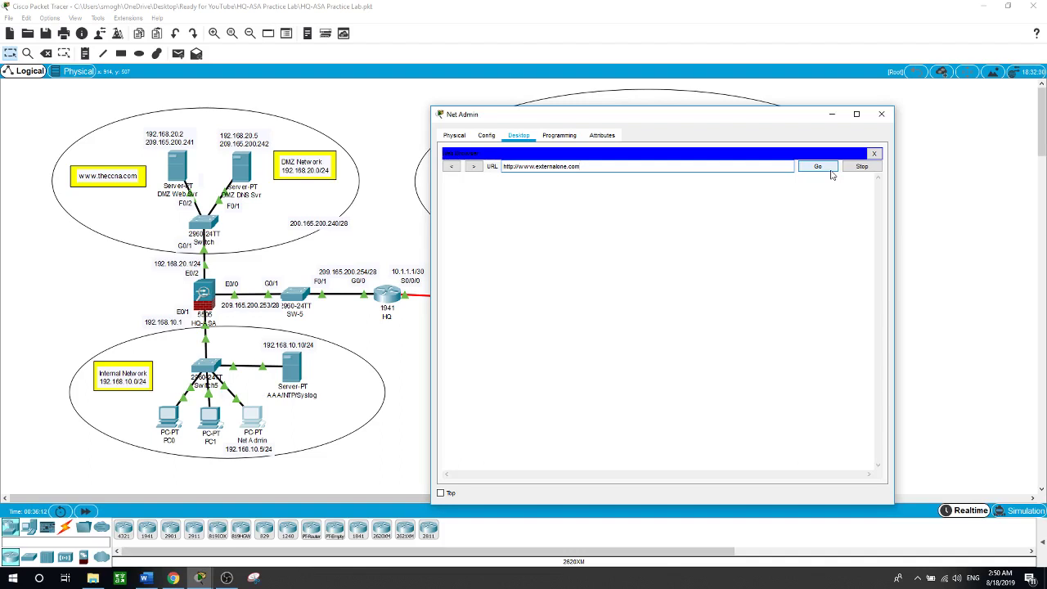
pyautogui.click(826, 166)
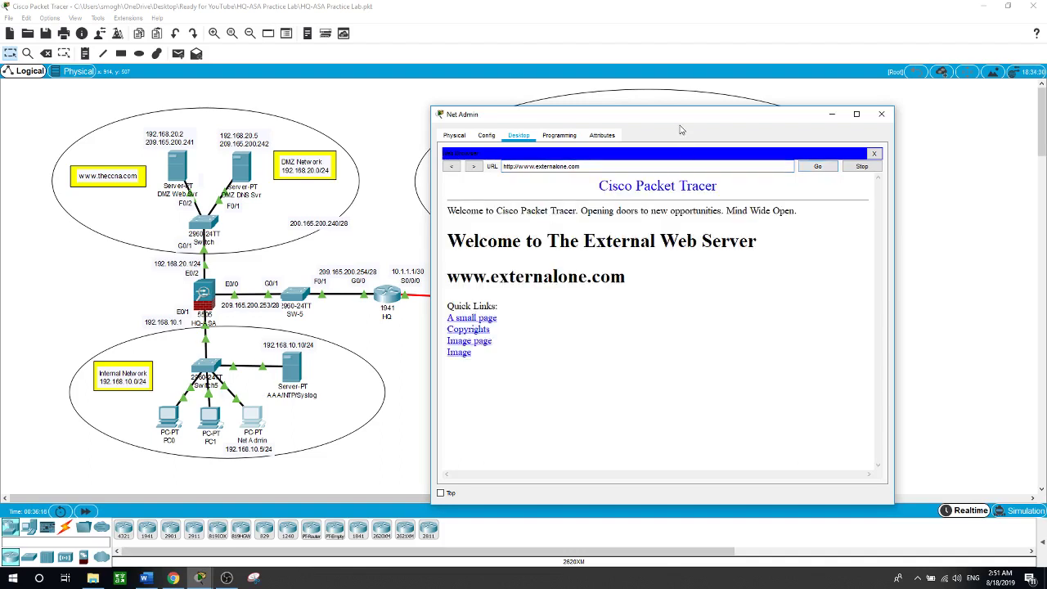
pyautogui.click(827, 119)
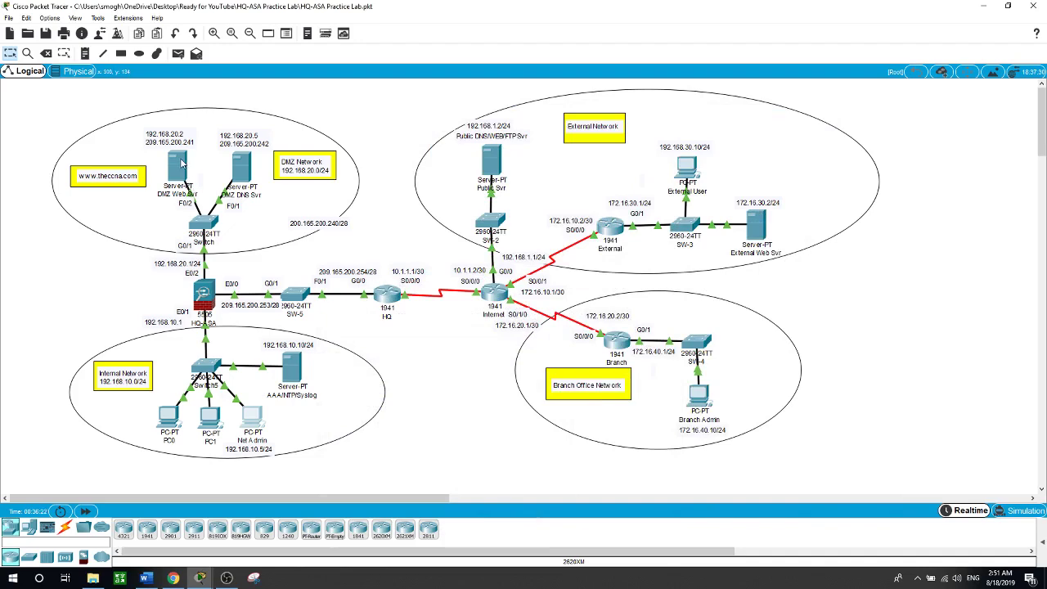
# - Load the External Web Server address in DMZ Web Svr's browser, then close its window
pyautogui.click(181, 164)
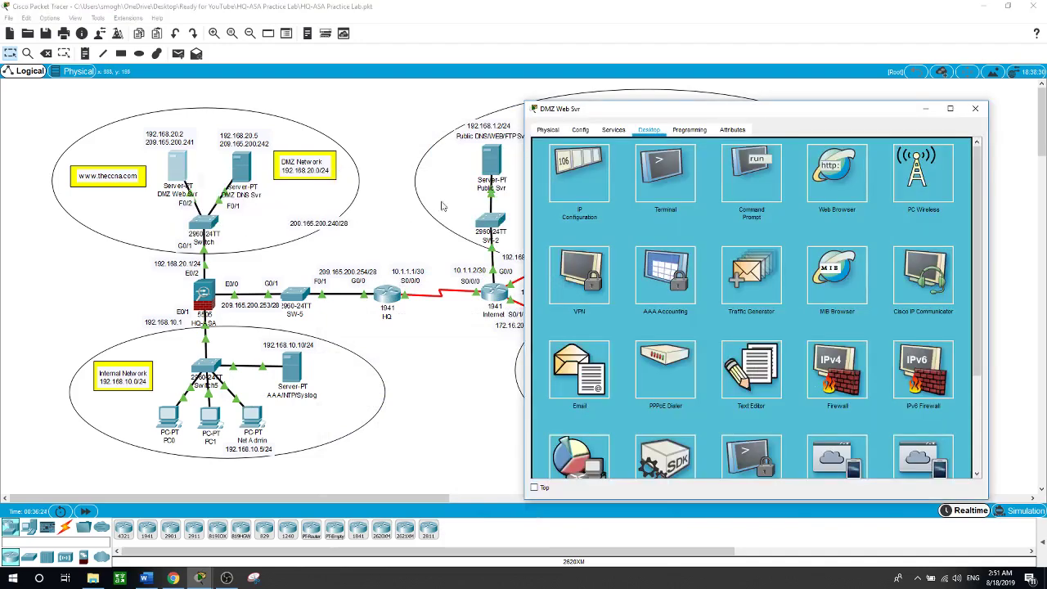
pyautogui.moveTo(718, 109); pyautogui.dragTo(315, 103)
pyautogui.click(429, 178)
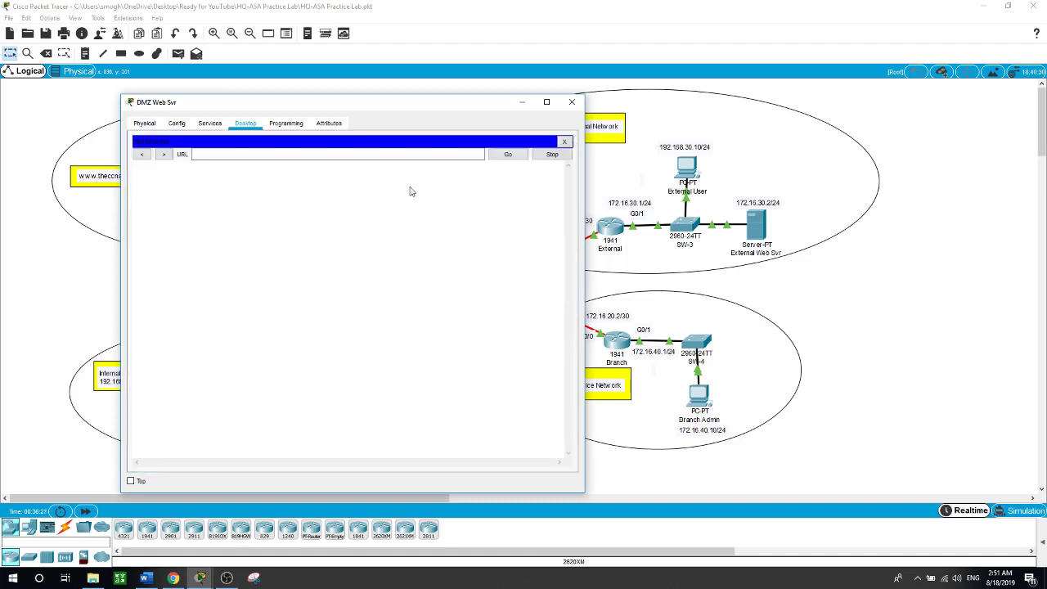
pyautogui.write('www.c')
pyautogui.write('xternalone.com')
pyautogui.press('Return')
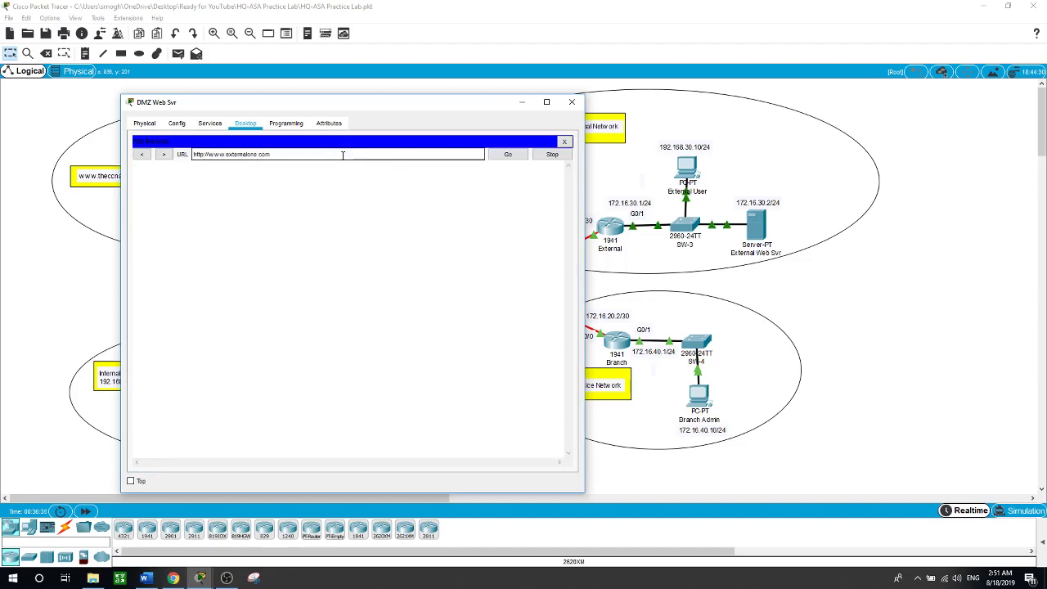
pyautogui.click(571, 101)
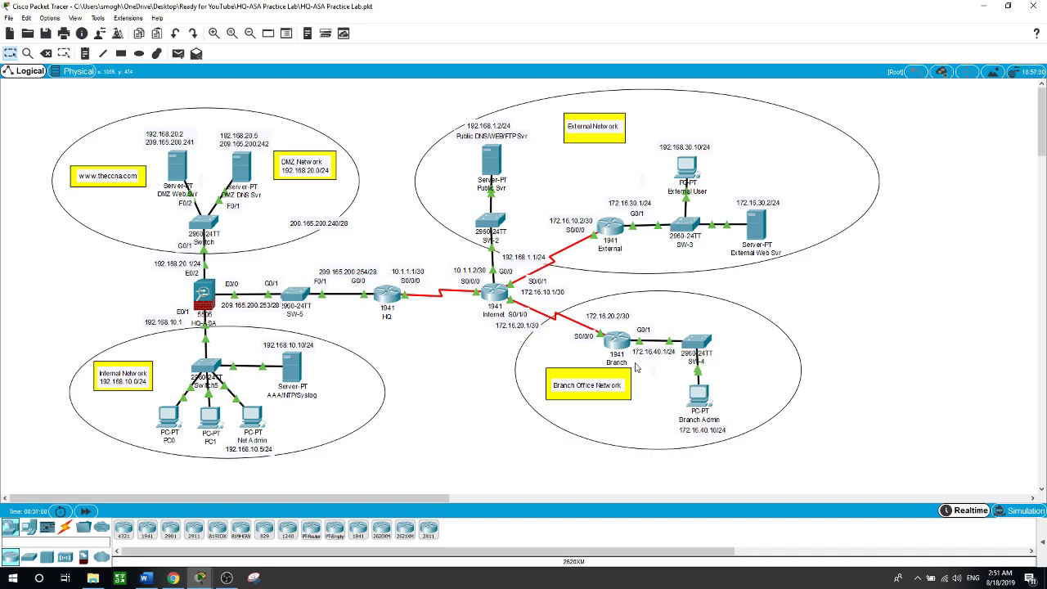
pyautogui.click(703, 397)
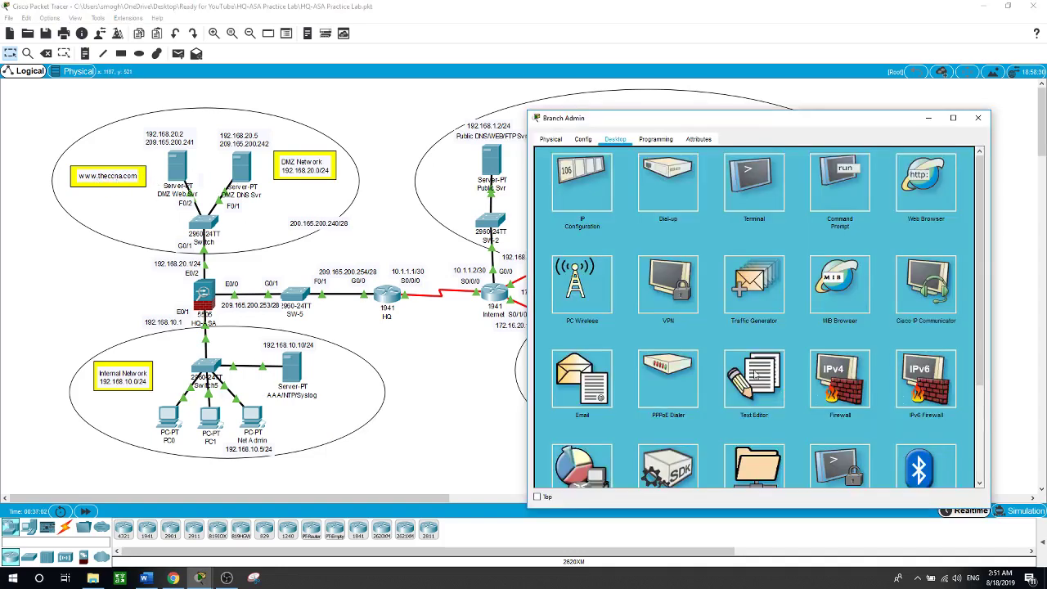
pyautogui.click(935, 209)
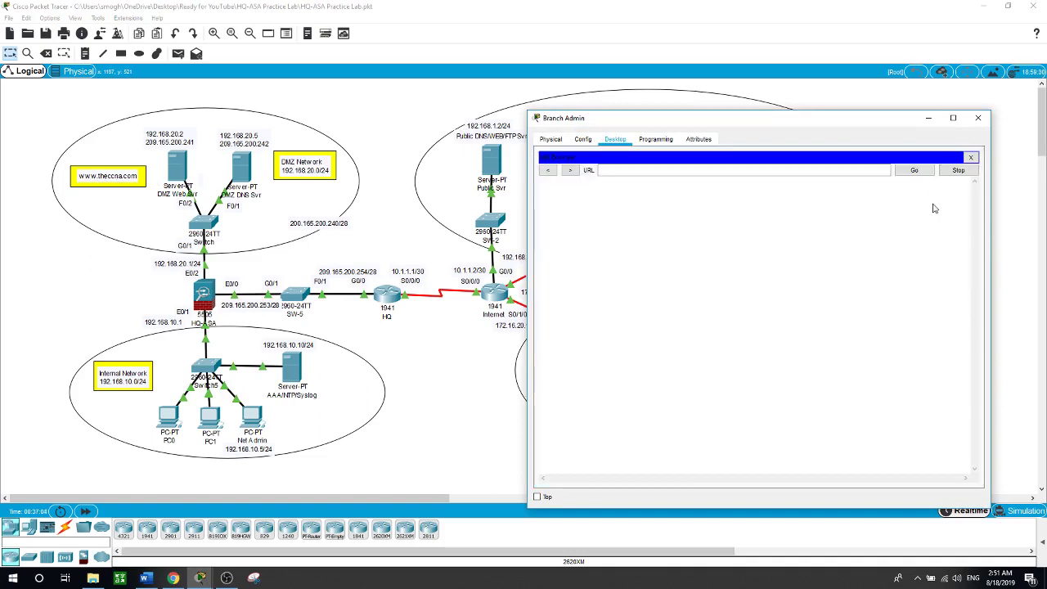
pyautogui.click(671, 169)
pyautogui.write('www.theccna.com')
pyautogui.press('Return')
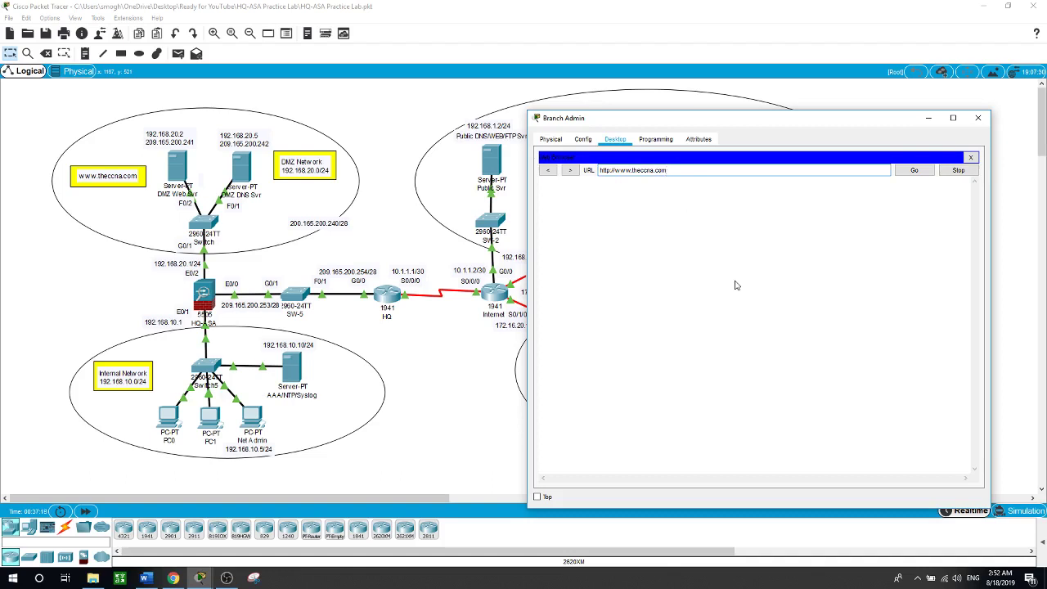
pyautogui.click(914, 171)
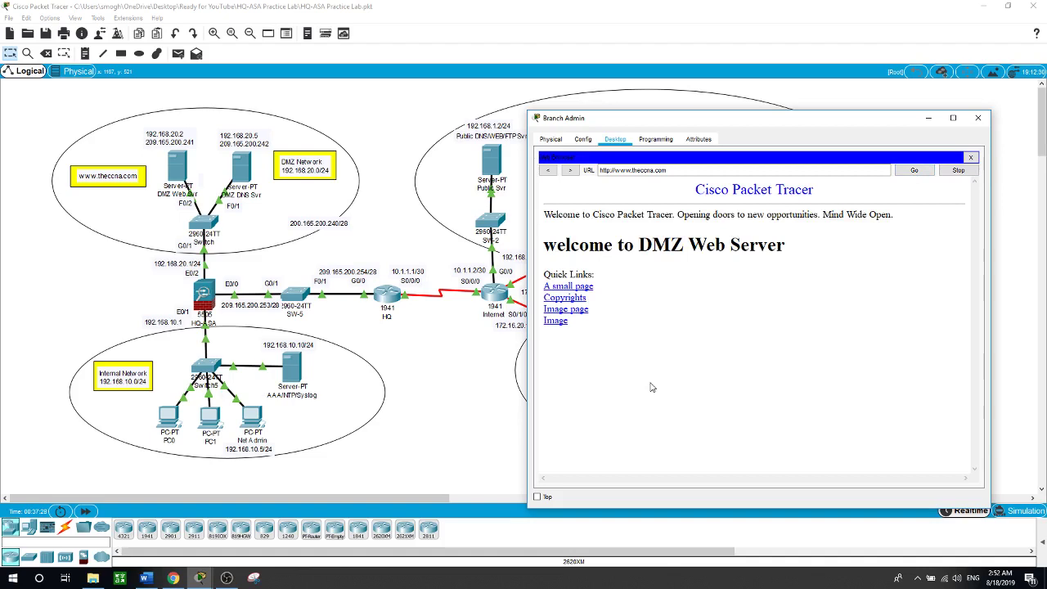
pyautogui.hotkey('alt', 'F4')
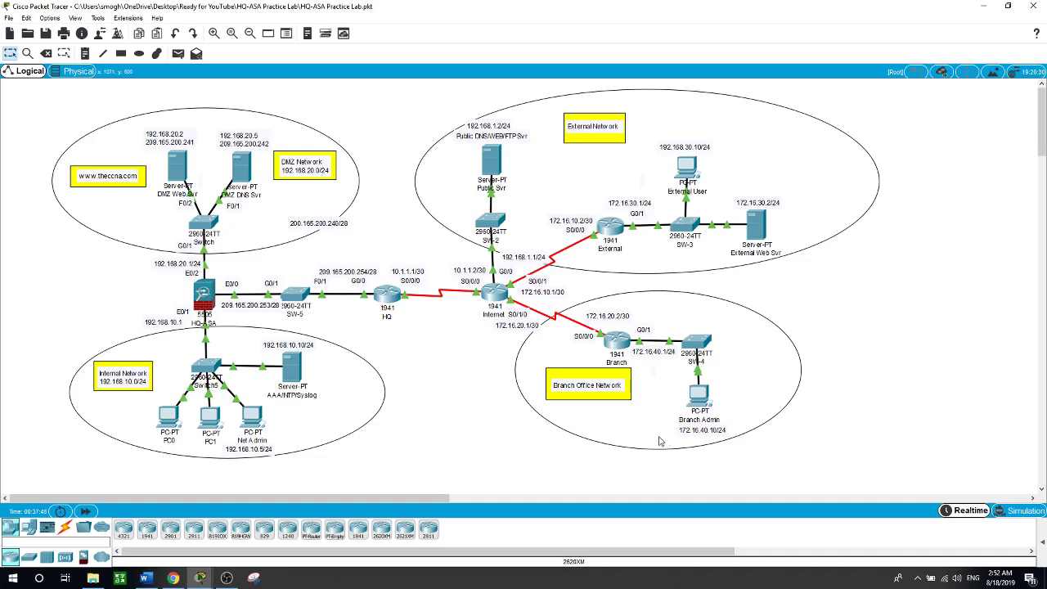
pyautogui.click(701, 395)
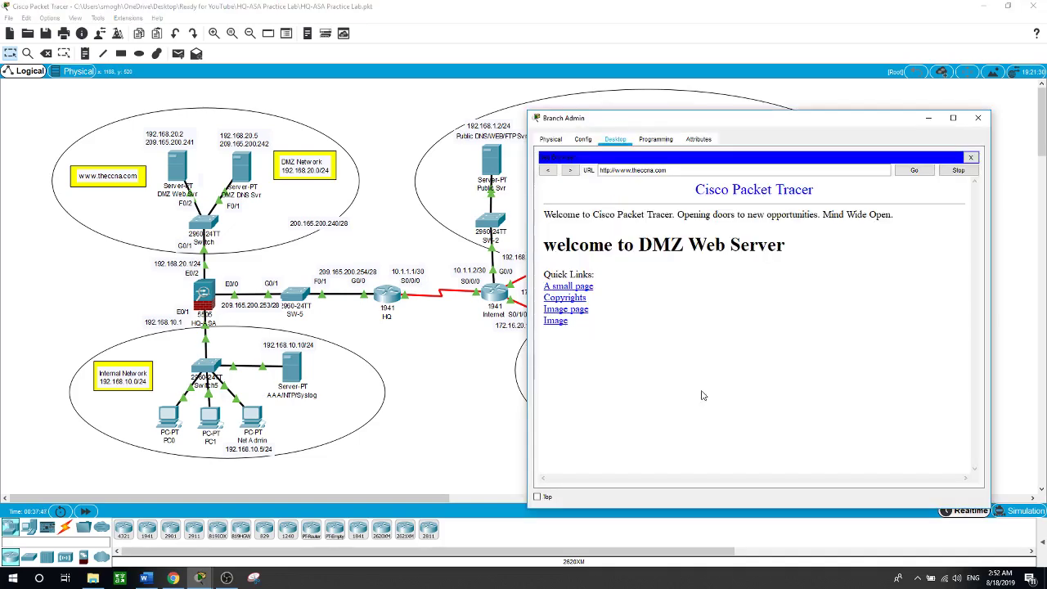
pyautogui.click(973, 154)
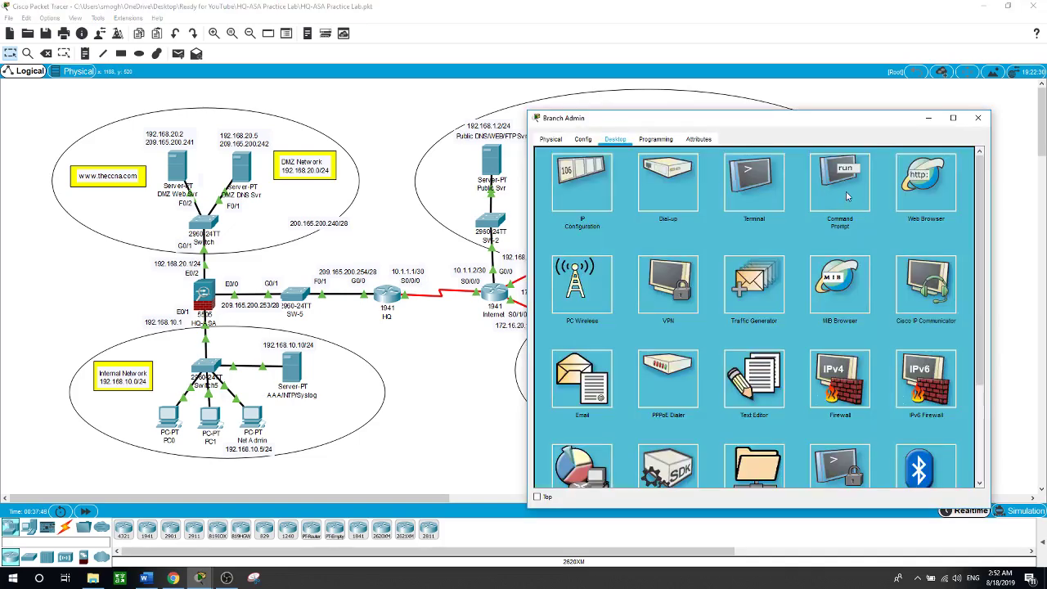
# - From Branch Admin's command prompt, log in to FTP at 209.165.200.241, then quit
pyautogui.click(847, 189)
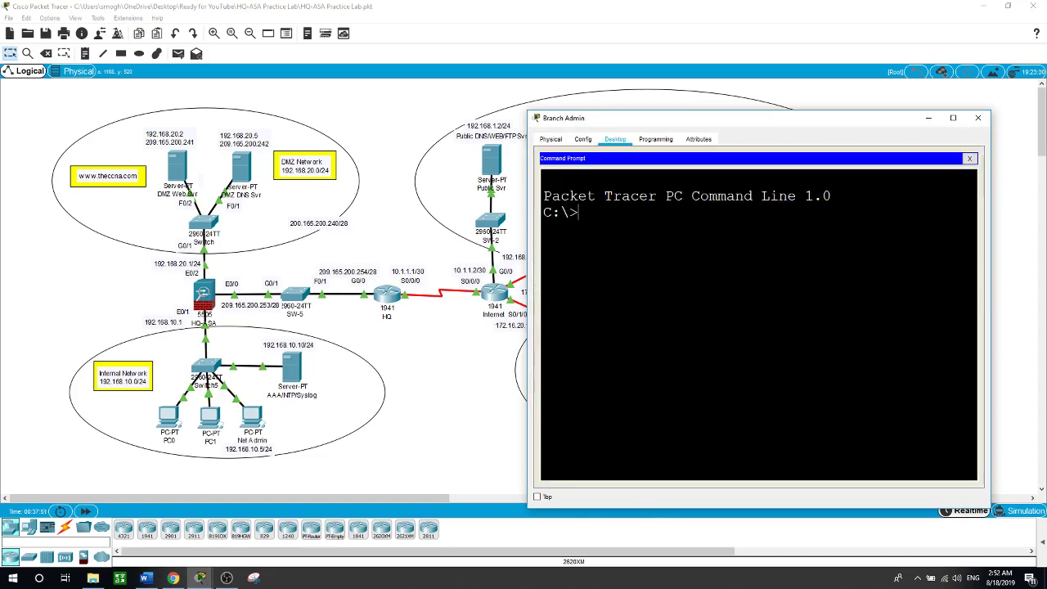
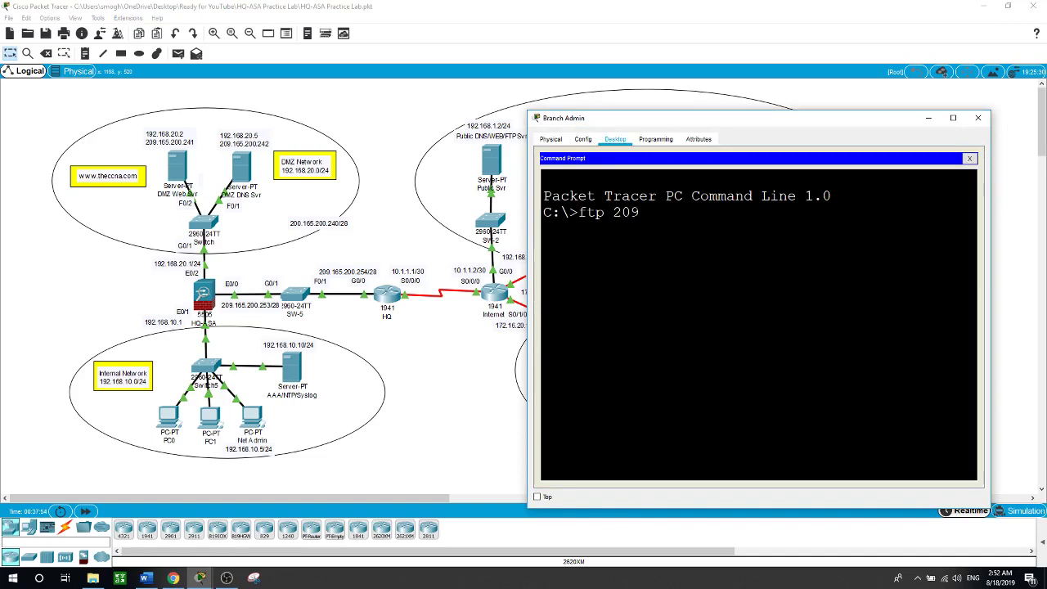
pyautogui.press('Return')
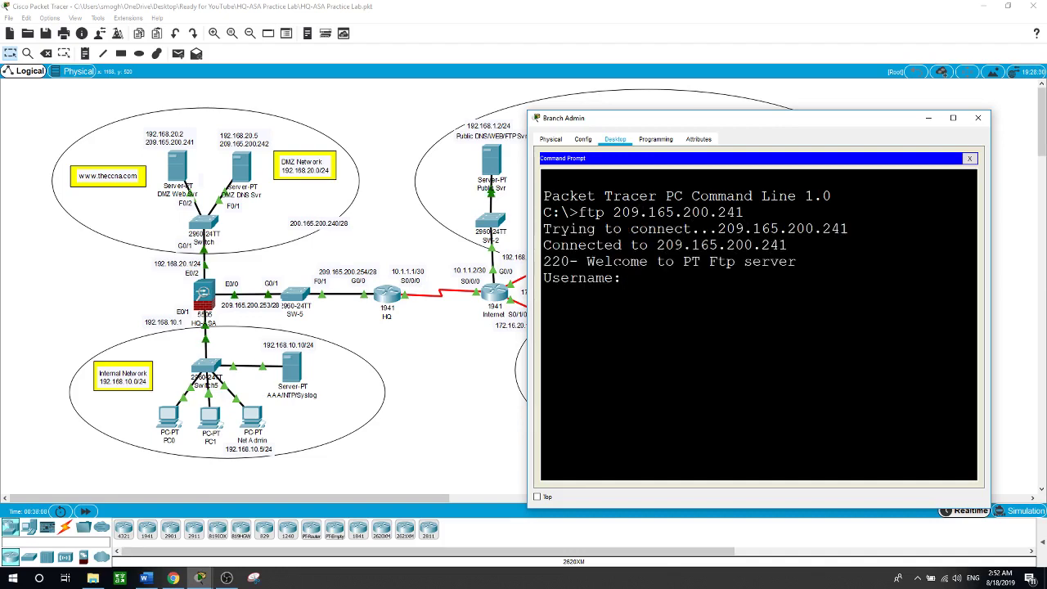
pyautogui.press('Return')
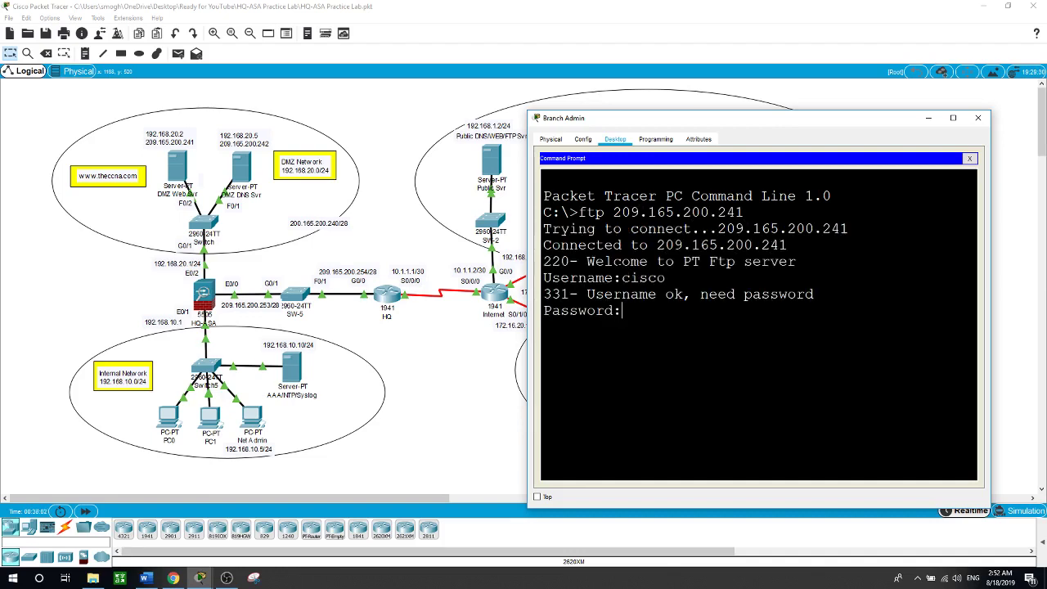
pyautogui.press('Return')
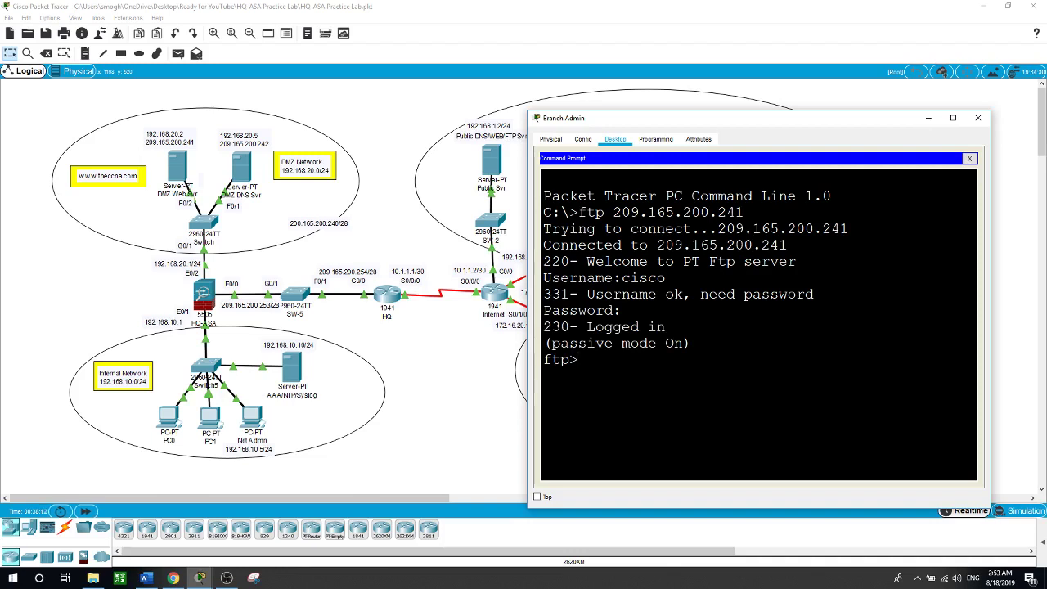
pyautogui.press('Return')
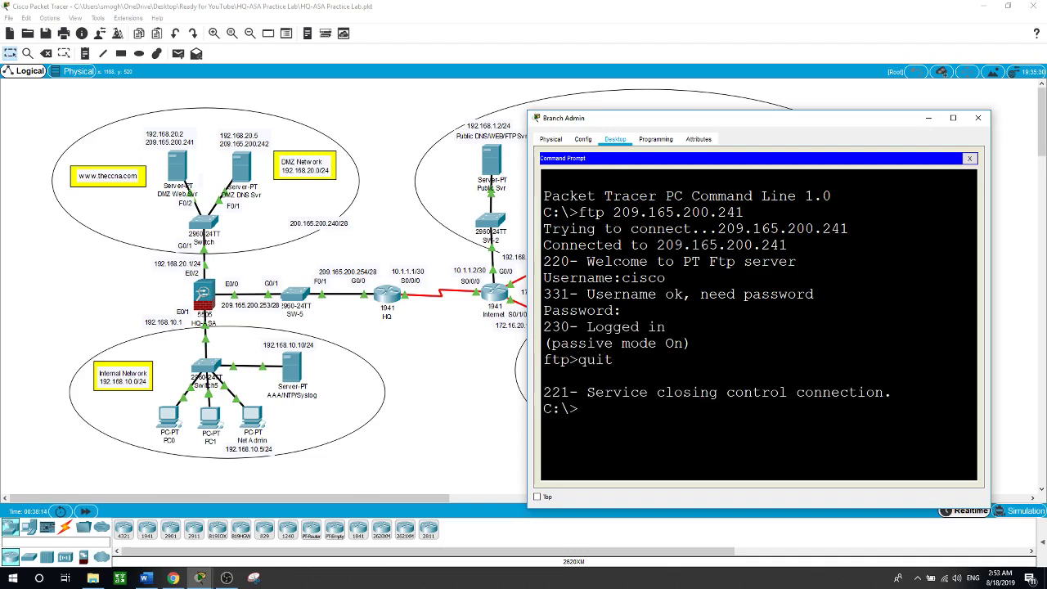
# - Close the Branch Admin PC window
pyautogui.click(977, 118)
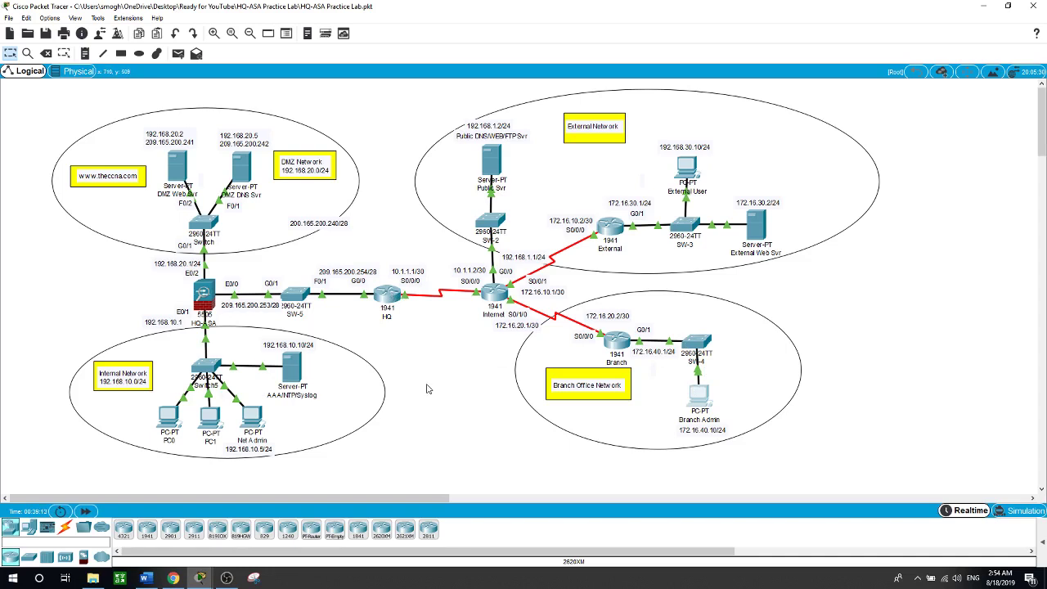
# - Run enable and show version on the HQ router and check the securityk9 package line
pyautogui.click(389, 298)
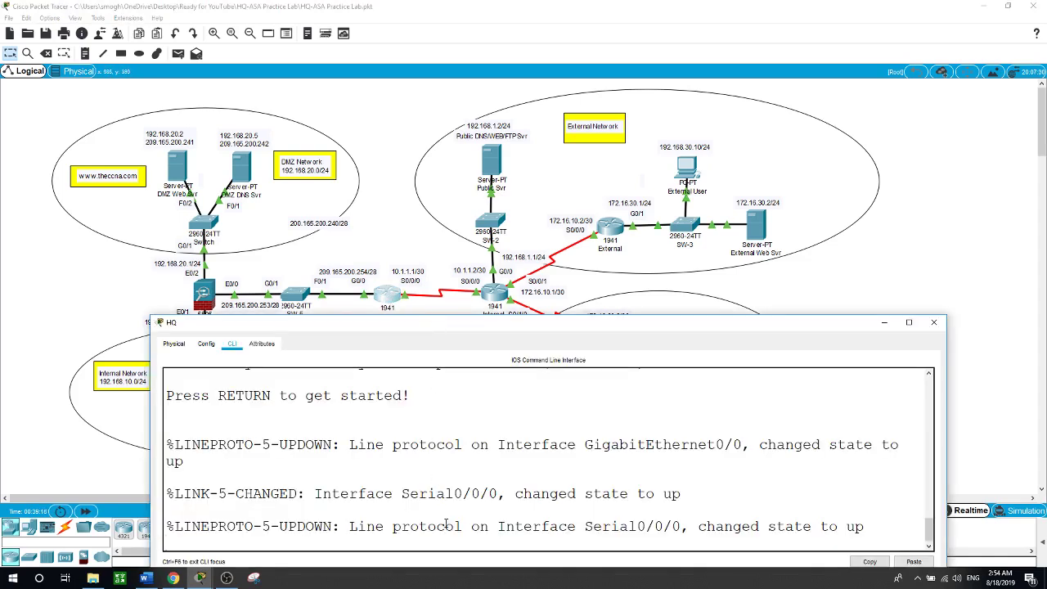
pyautogui.press('Return')
pyautogui.write('en')
pyautogui.press('Return')
pyautogui.write('show v')
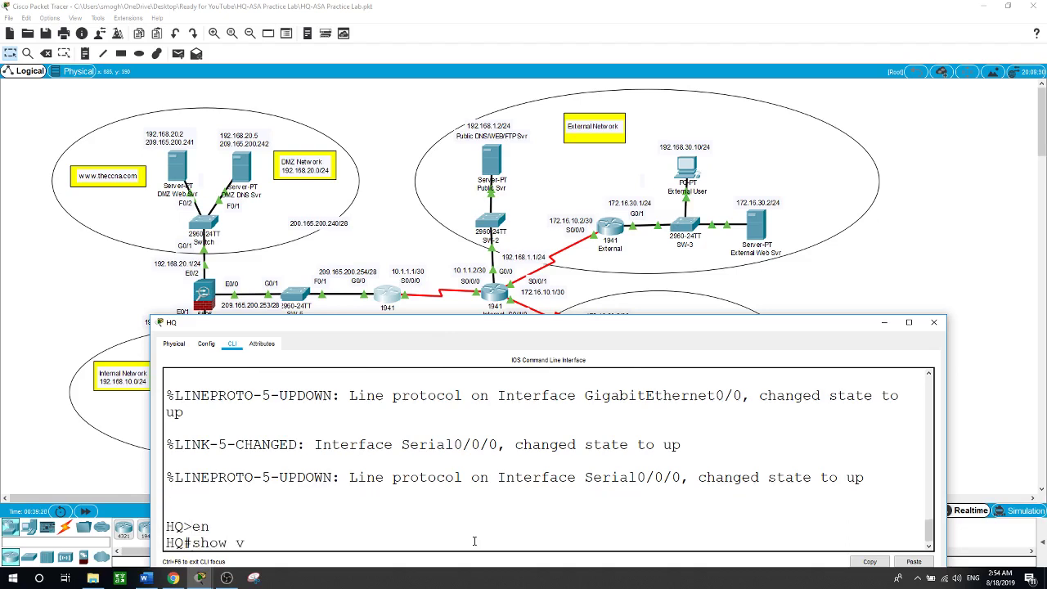
pyautogui.write('ersion')
pyautogui.press('Return')
pyautogui.press('space')
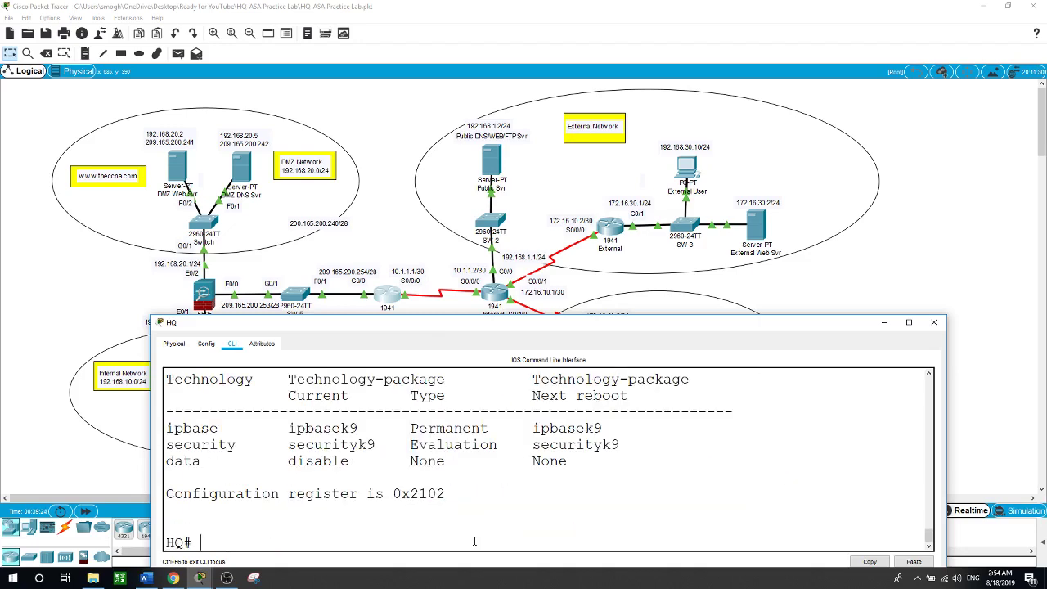
pyautogui.moveTo(164, 445); pyautogui.dragTo(642, 445)
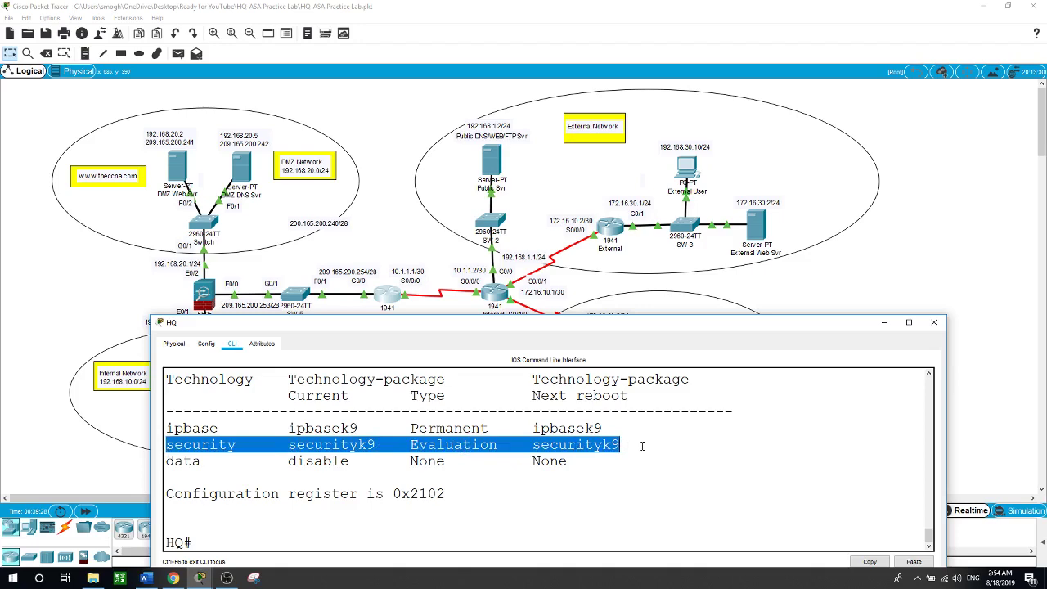
pyautogui.click(841, 291)
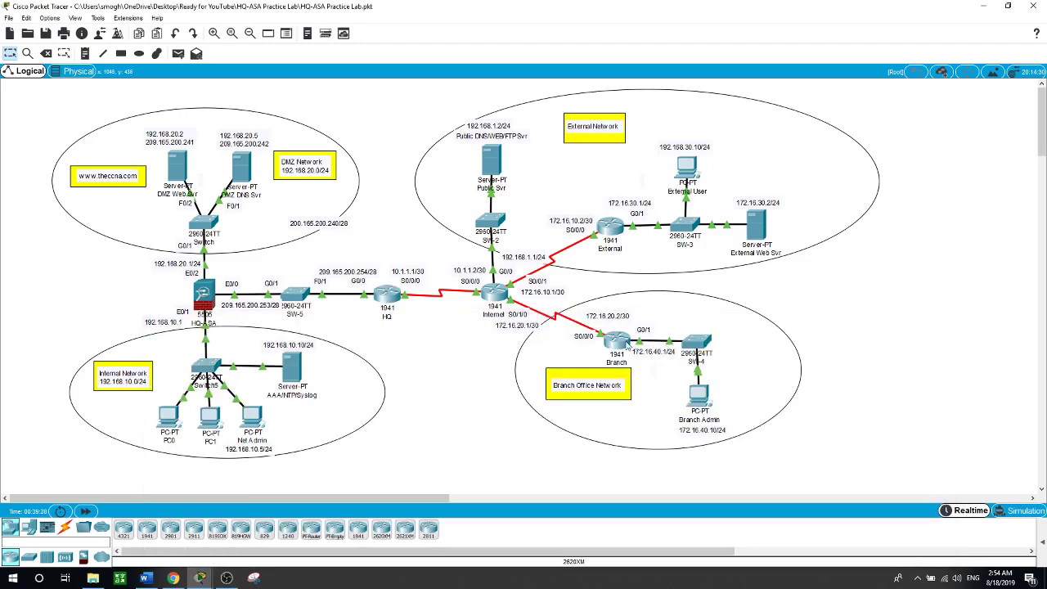
# - Run enable and show version on the Branch router and check its securityk9 package line
pyautogui.click(619, 342)
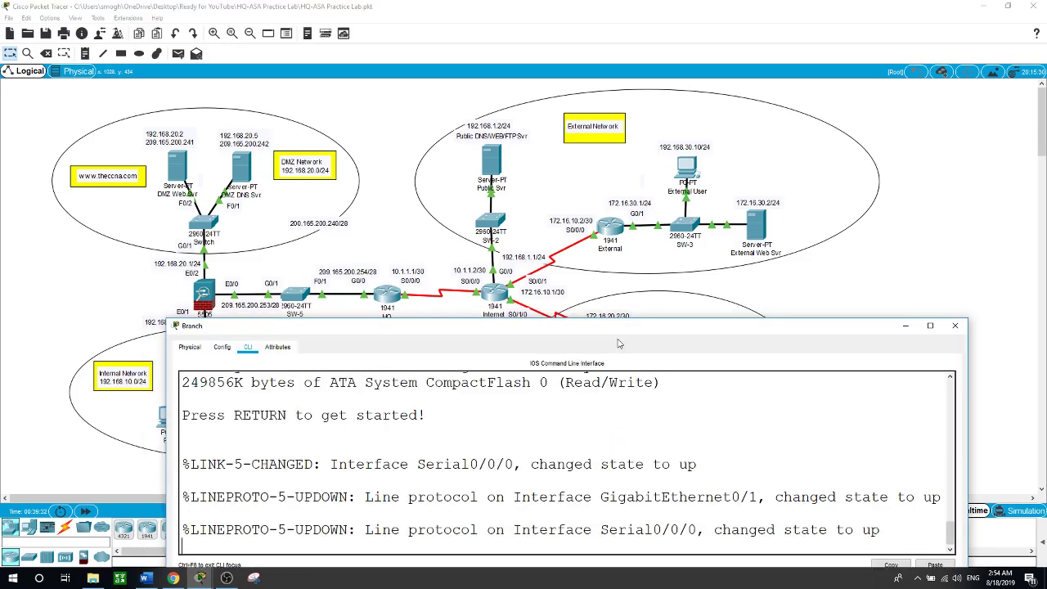
pyautogui.press('Return')
pyautogui.write('en')
pyautogui.press('Return')
pyautogui.write('show version')
pyautogui.press('Return')
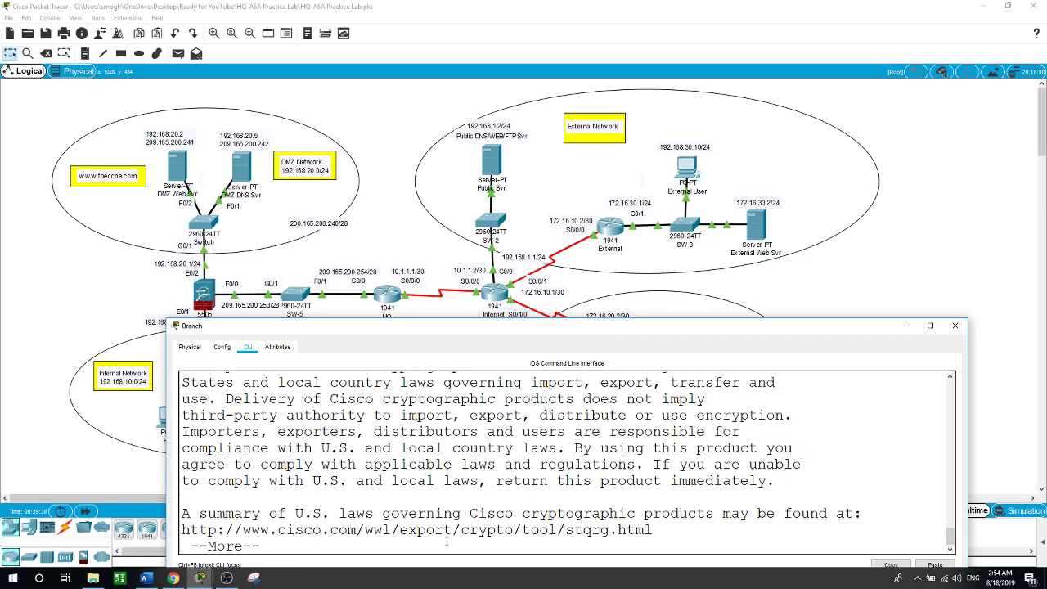
pyautogui.press('space')
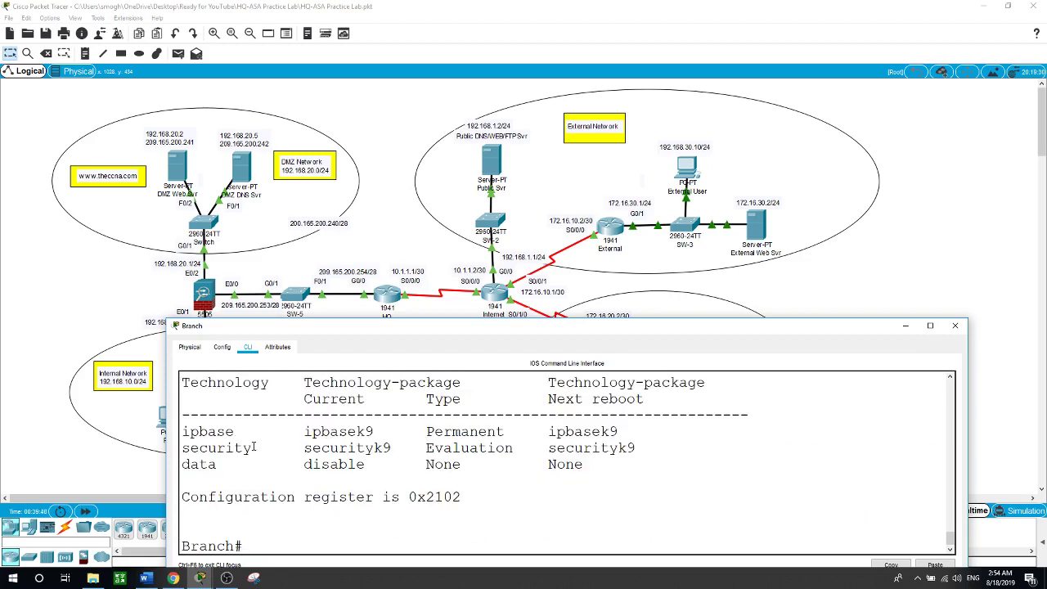
pyautogui.moveTo(183, 448); pyautogui.dragTo(628, 447)
pyautogui.click(905, 258)
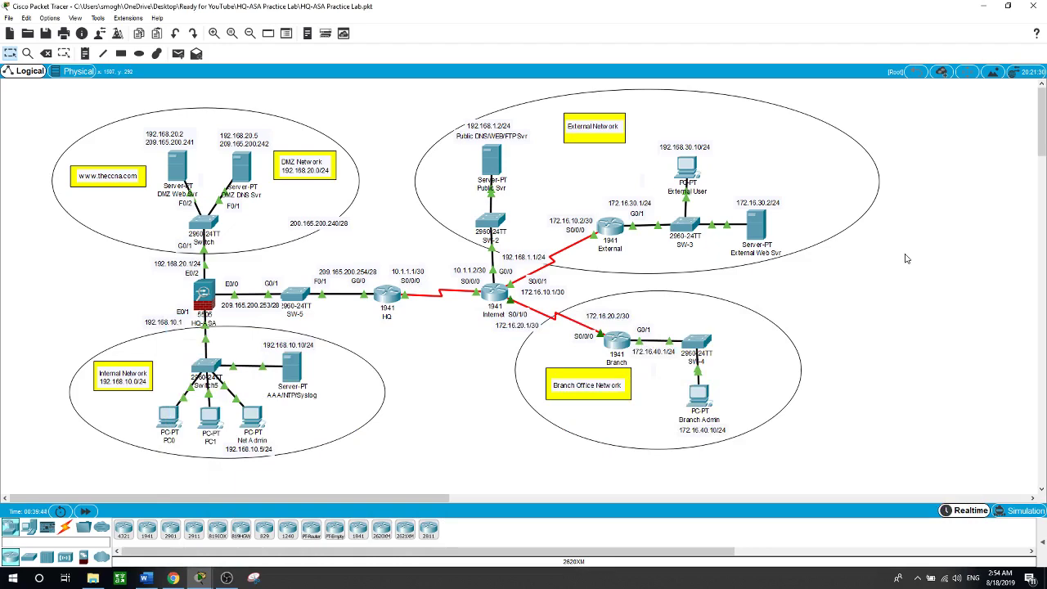
# - Reopen the HQ router's command line and position its window for further typing
pyautogui.click(387, 297)
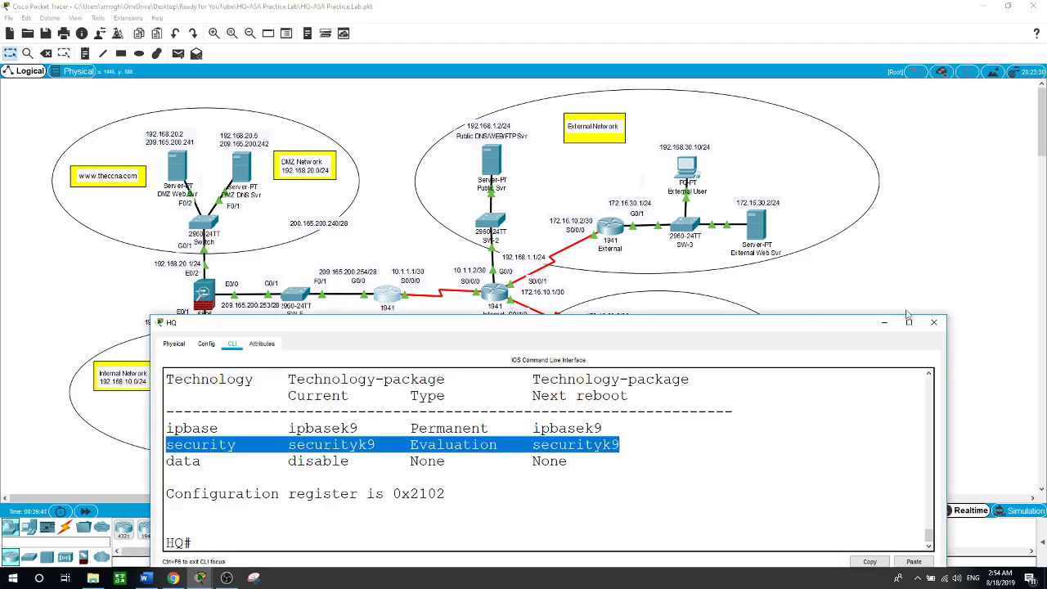
pyautogui.click(407, 310)
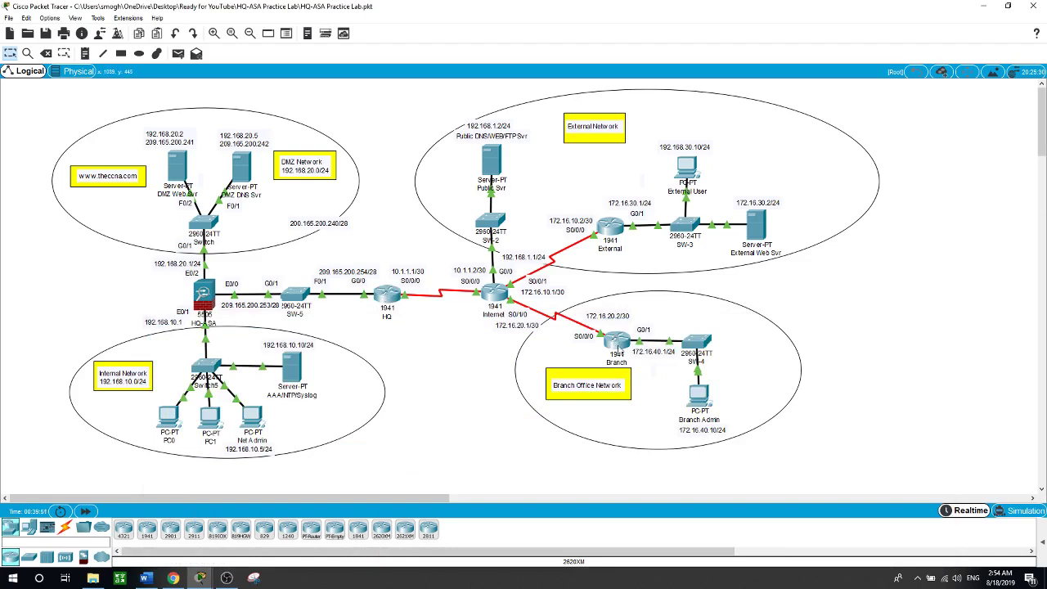
pyautogui.moveTo(615, 342)
pyautogui.click(392, 302)
pyautogui.click(412, 527)
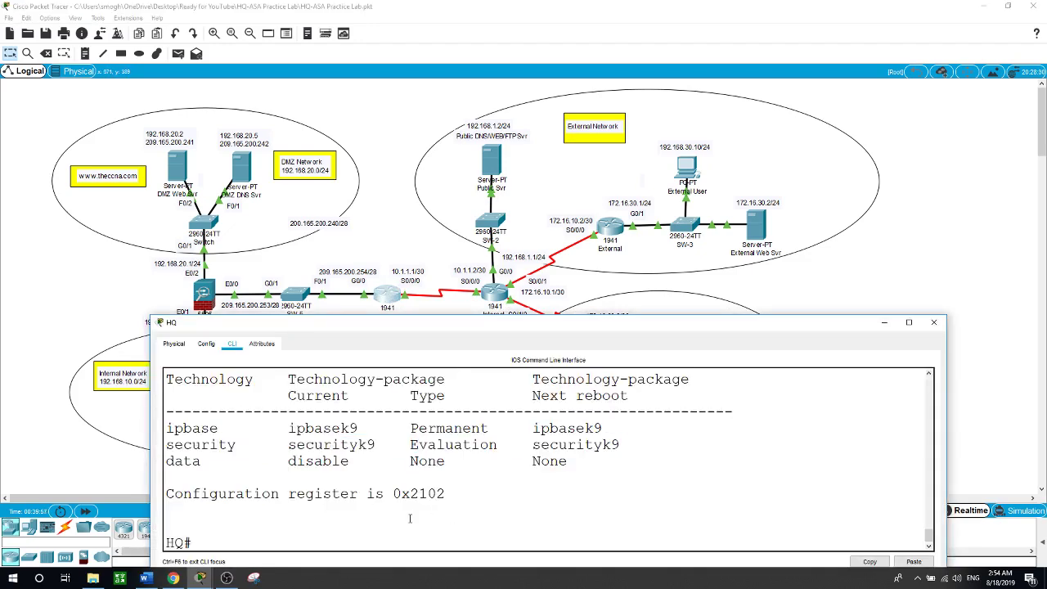
pyautogui.moveTo(482, 333); pyautogui.dragTo(506, 249)
pyautogui.click(415, 456)
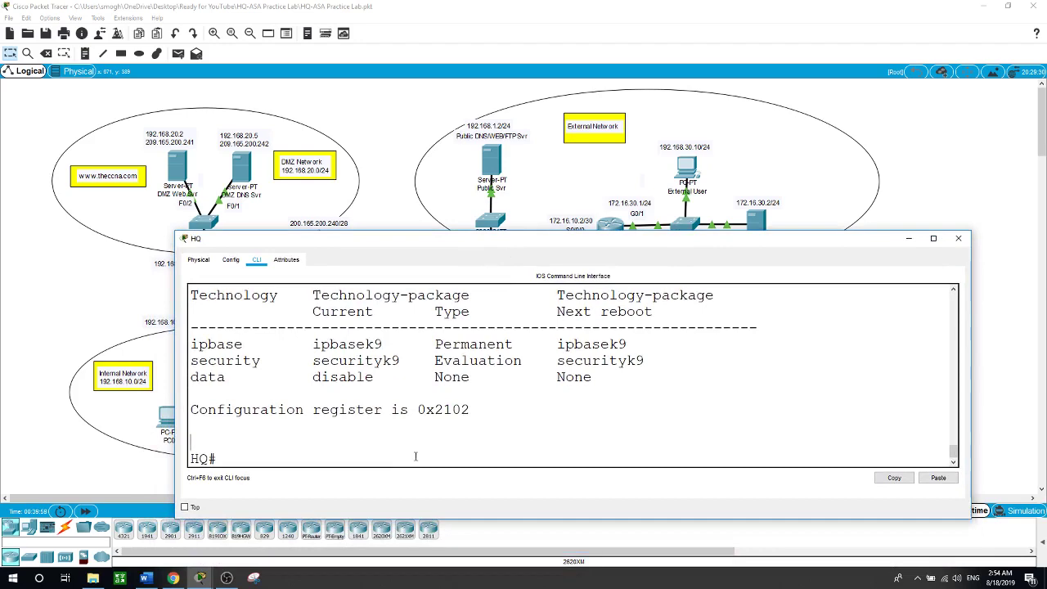
pyautogui.moveTo(622, 241); pyautogui.dragTo(598, 263)
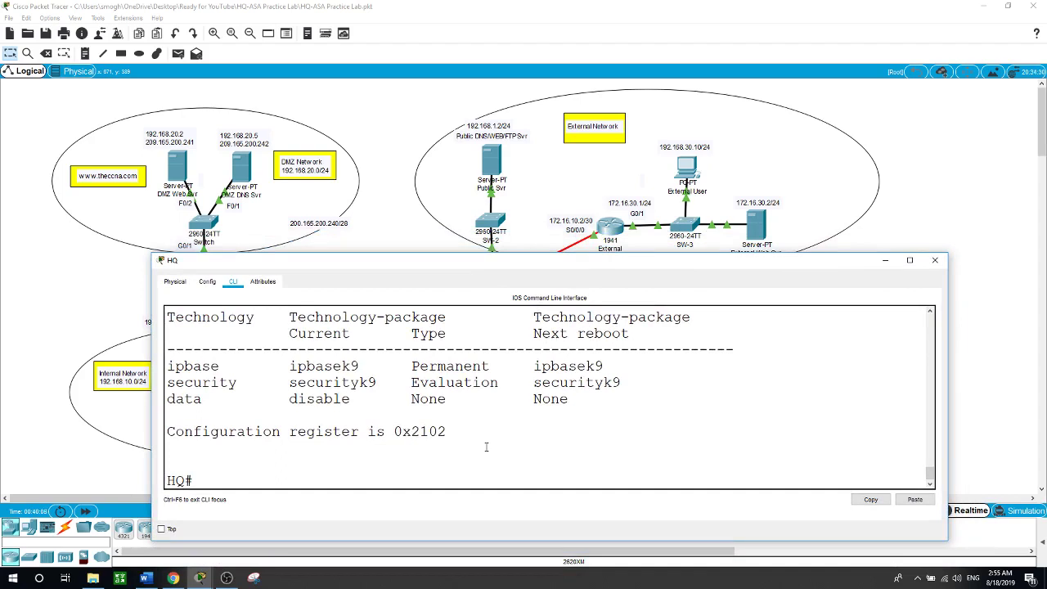
# - In global config on HQ, add access-list 110 permitting IP from 209.165.200.240 0.0.0.15 to 172.16.40.0 0.0.0.255
pyautogui.write('conf t')
pyautogui.press('Return')
pyautogui.write('ac')
pyautogui.press('Tab')
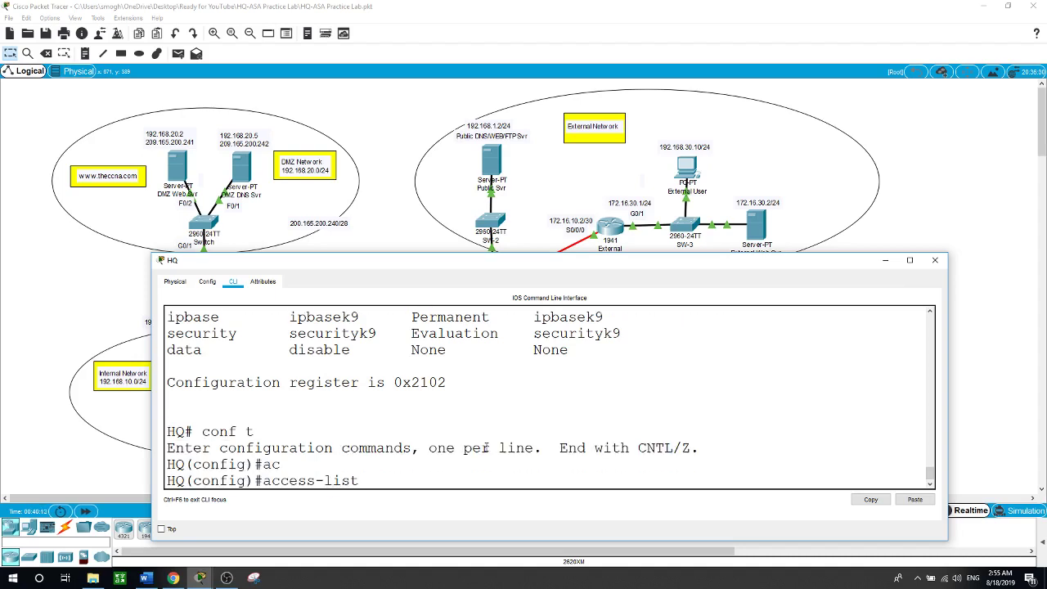
pyautogui.write('110 per')
pyautogui.press('Tab')
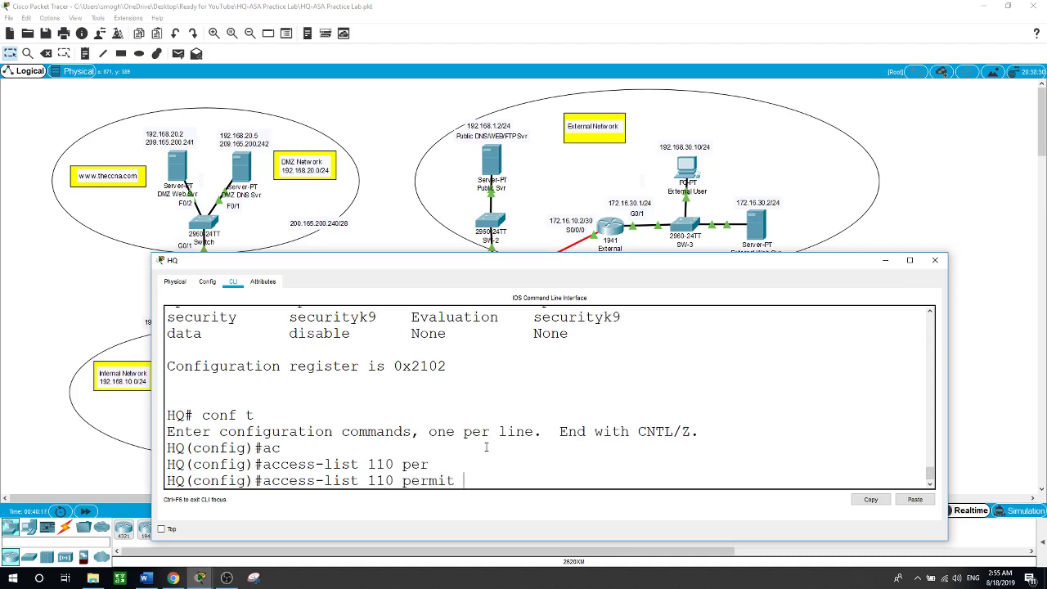
pyautogui.write('ip')
pyautogui.moveTo(323, 260); pyautogui.dragTo(372, 395)
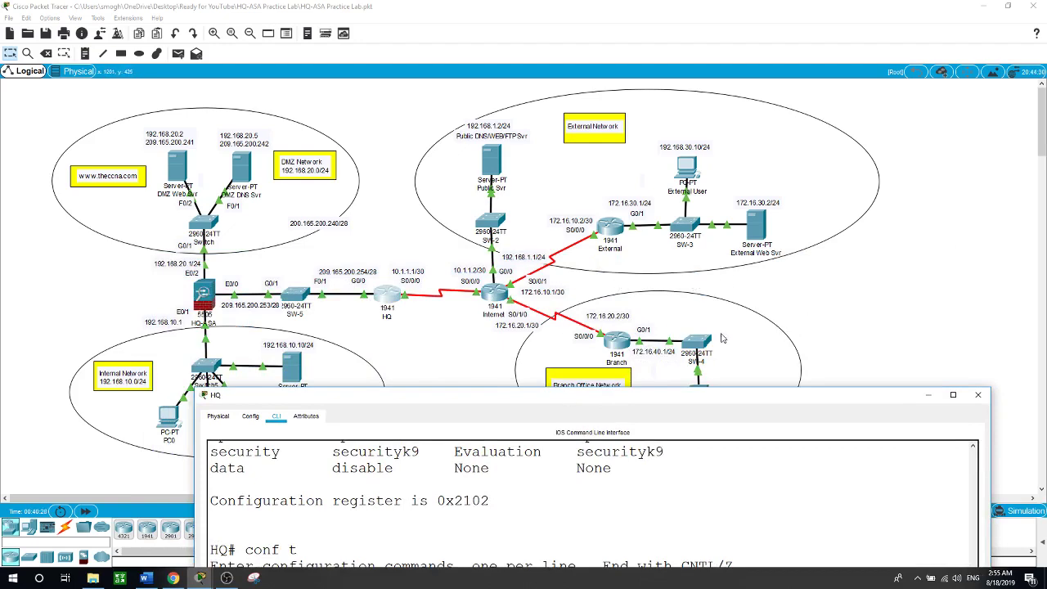
pyautogui.moveTo(652, 404); pyautogui.dragTo(609, 241)
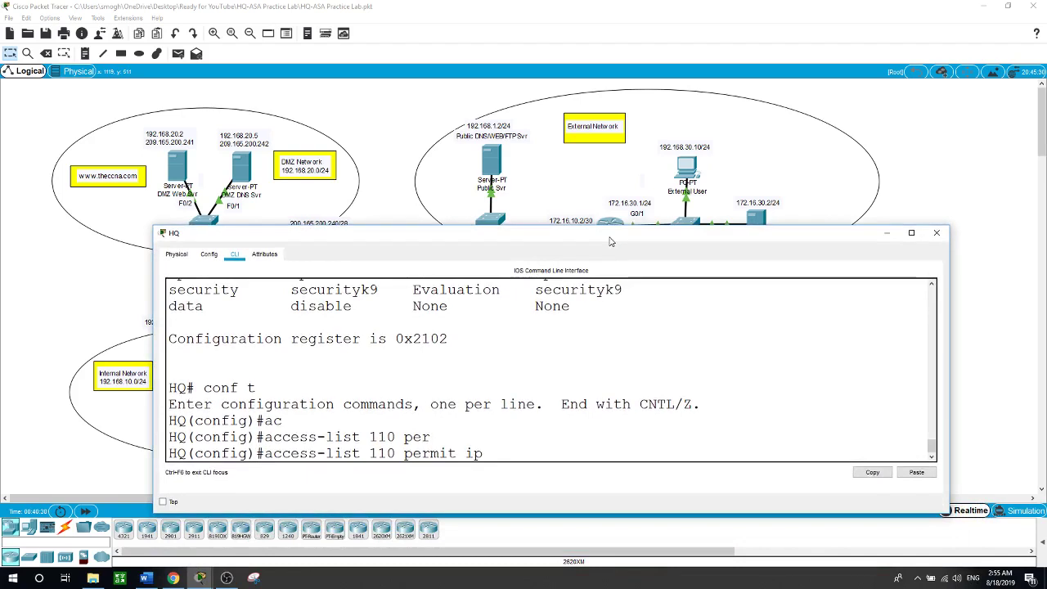
pyautogui.write('209.165.200.240')
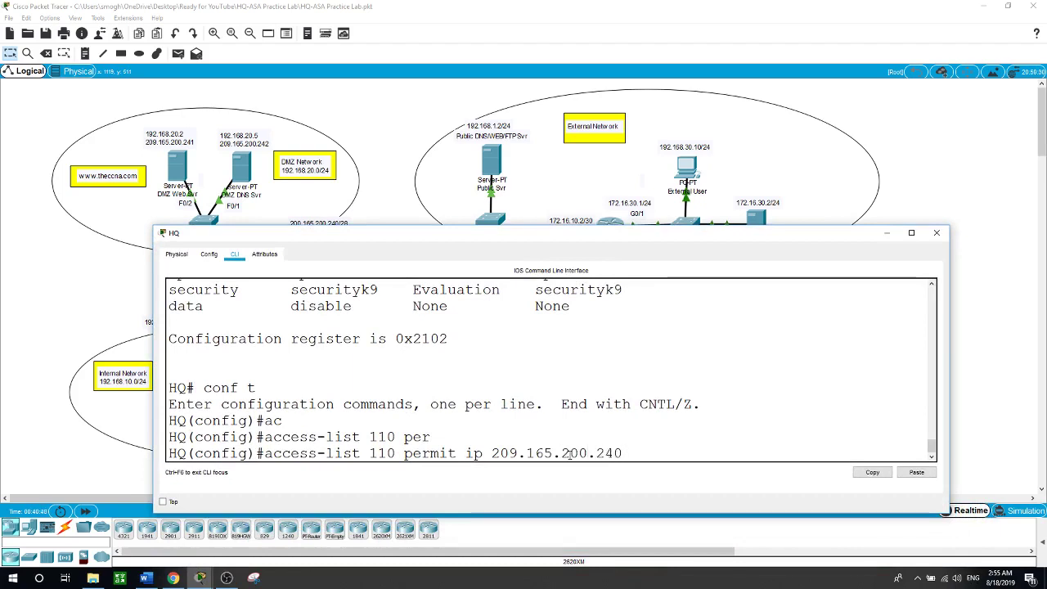
pyautogui.write(' 0.0.0')
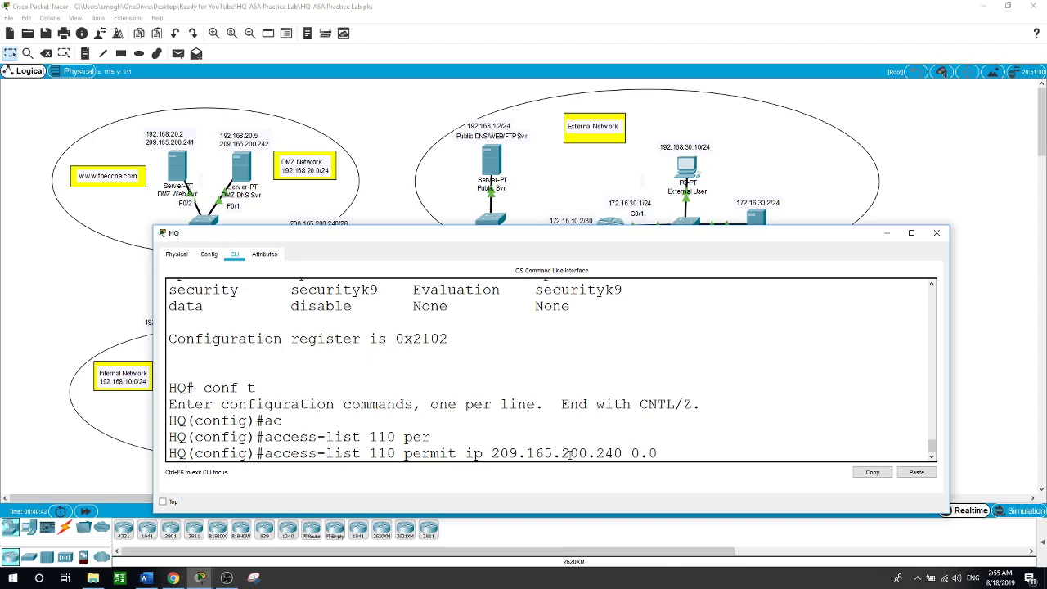
pyautogui.write('.15 172.16.40.0 0.0.0.255')
pyautogui.press('Return')
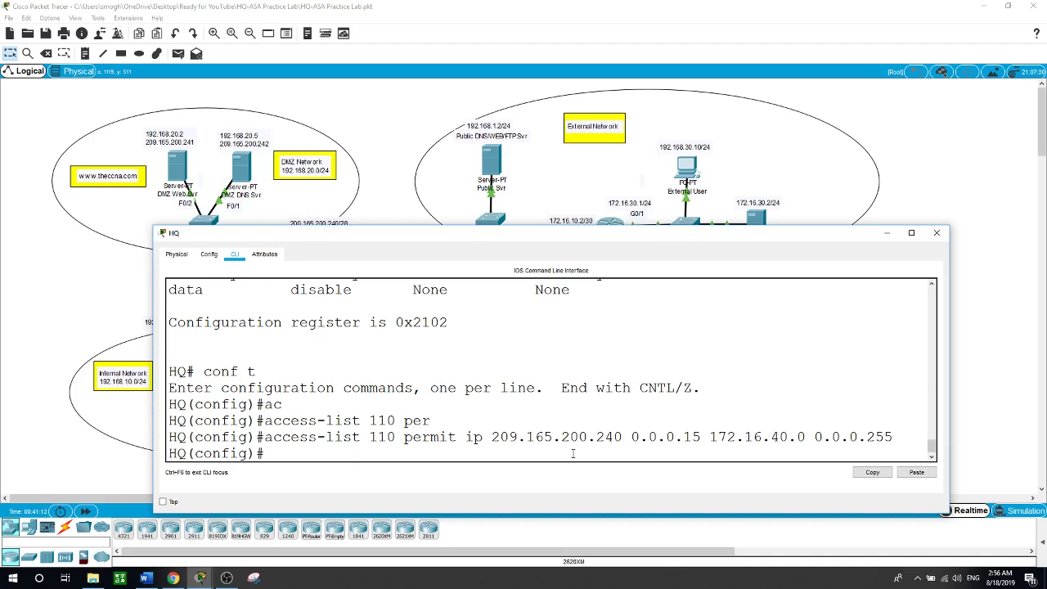
# - Create crypto ISAKMP policy 10 using AES 256 encryption and SHA hashing
pyautogui.write('cr')
pyautogui.press('Tab')
pyautogui.write('is')
pyautogui.press('Tab')
pyautogui.write('pol')
pyautogui.press('Tab')
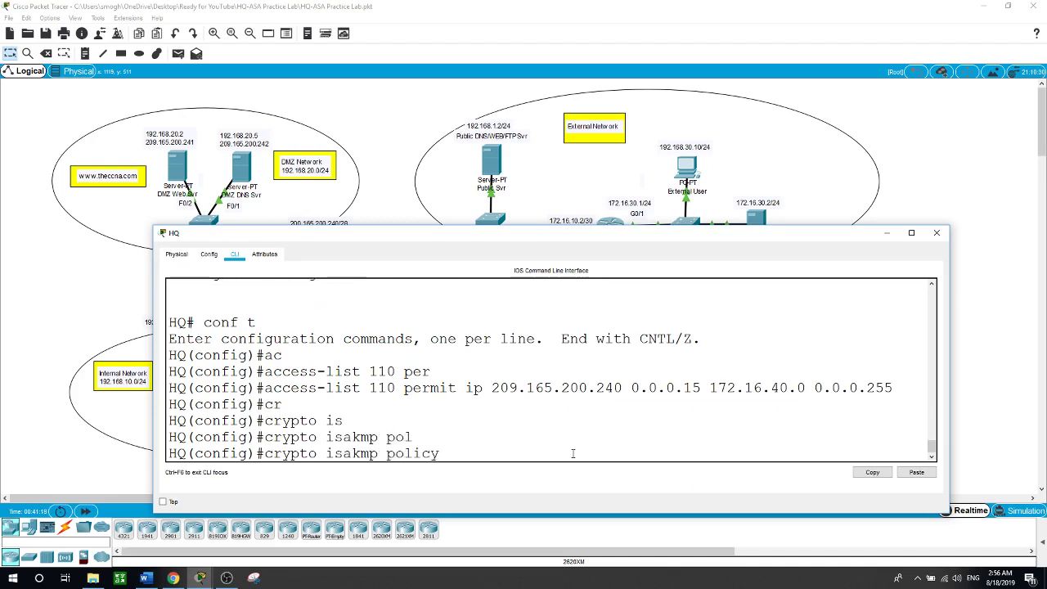
pyautogui.write('?')
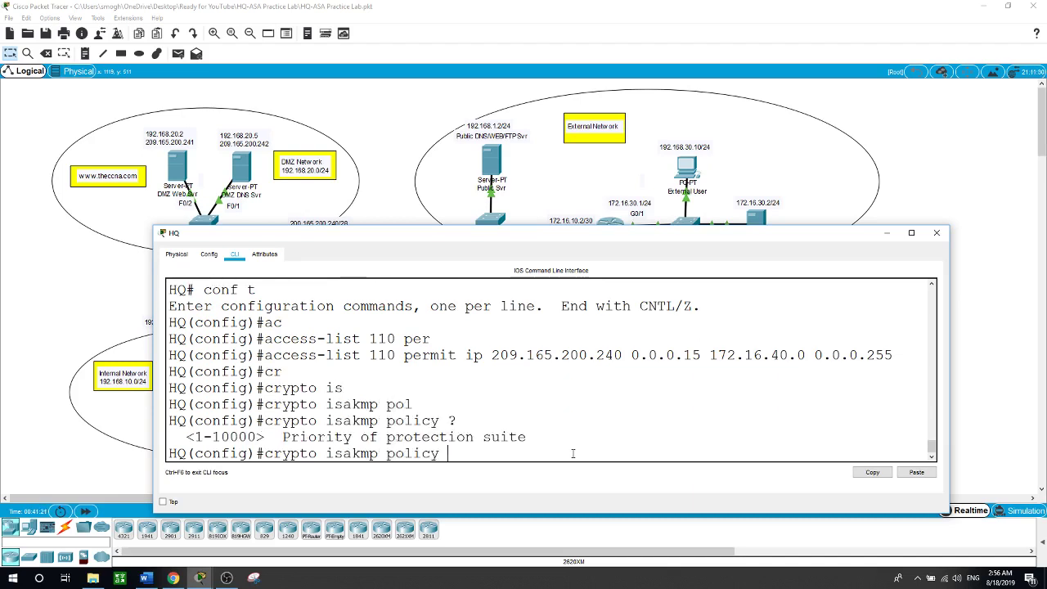
pyautogui.write('10')
pyautogui.press('Return')
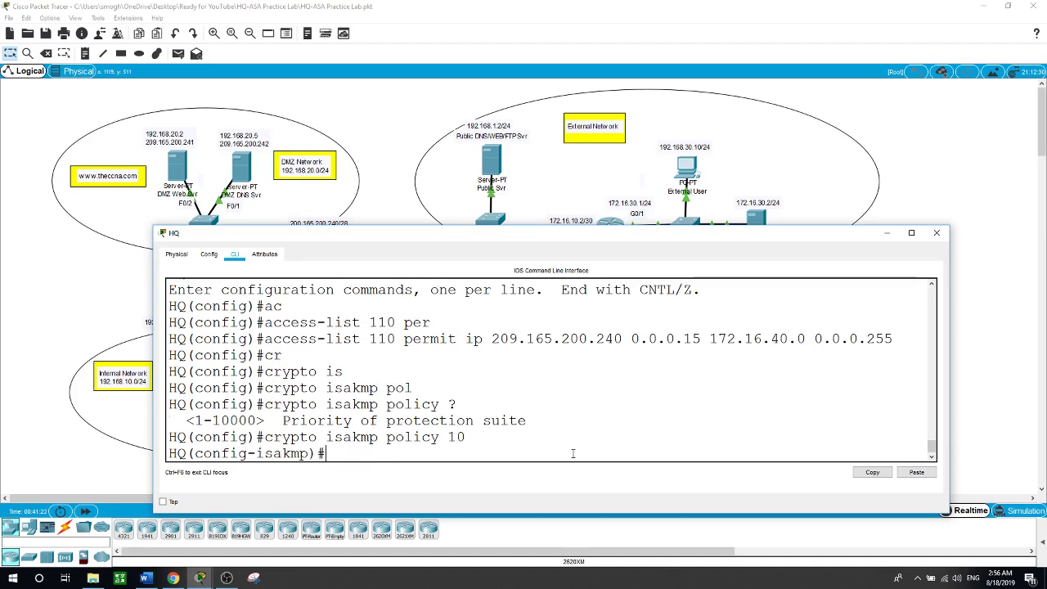
pyautogui.write('en')
pyautogui.press('Tab')
pyautogui.write('aes')
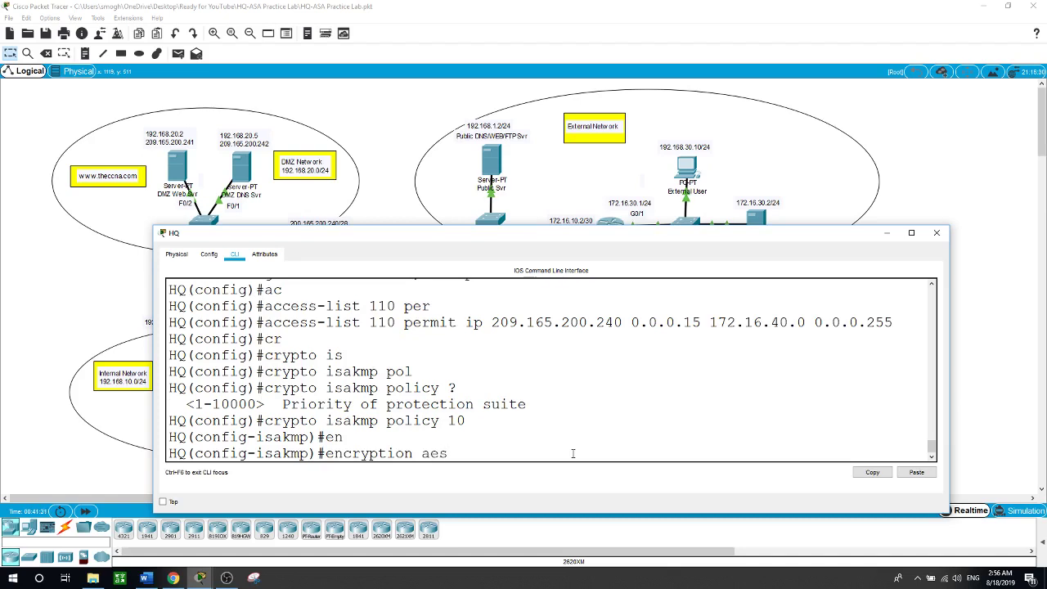
pyautogui.write(' ?')
pyautogui.write('256')
pyautogui.press('Return')
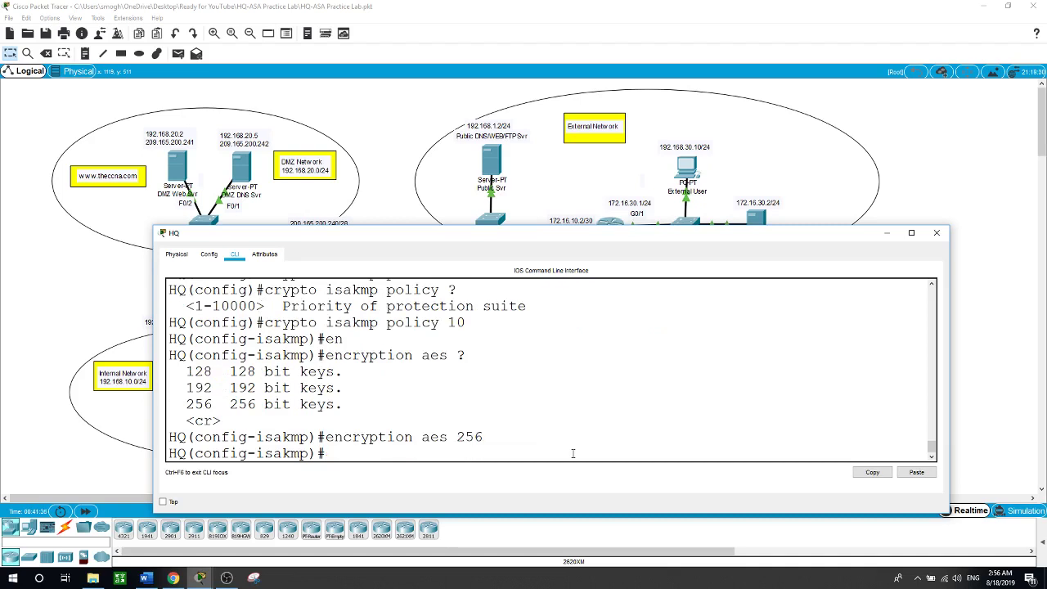
pyautogui.write('has')
pyautogui.write('h')
pyautogui.press('Tab')
pyautogui.write('sh')
pyautogui.press('Tab')
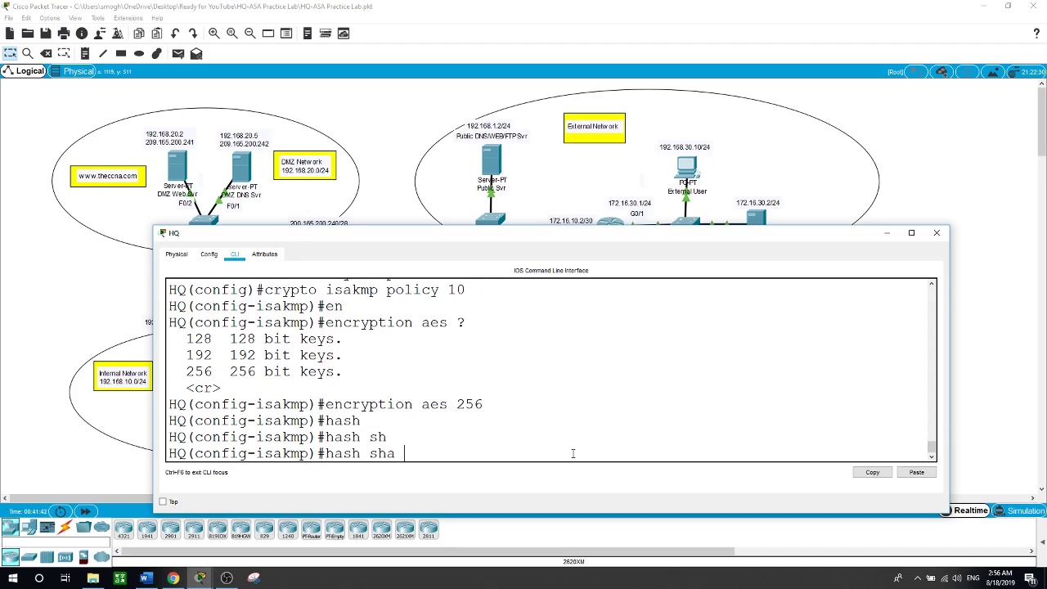
pyautogui.press('Return')
# - Add pre-share authentication, group 5 and lifetime 86400 to the policy, then exit it
pyautogui.write('aut')
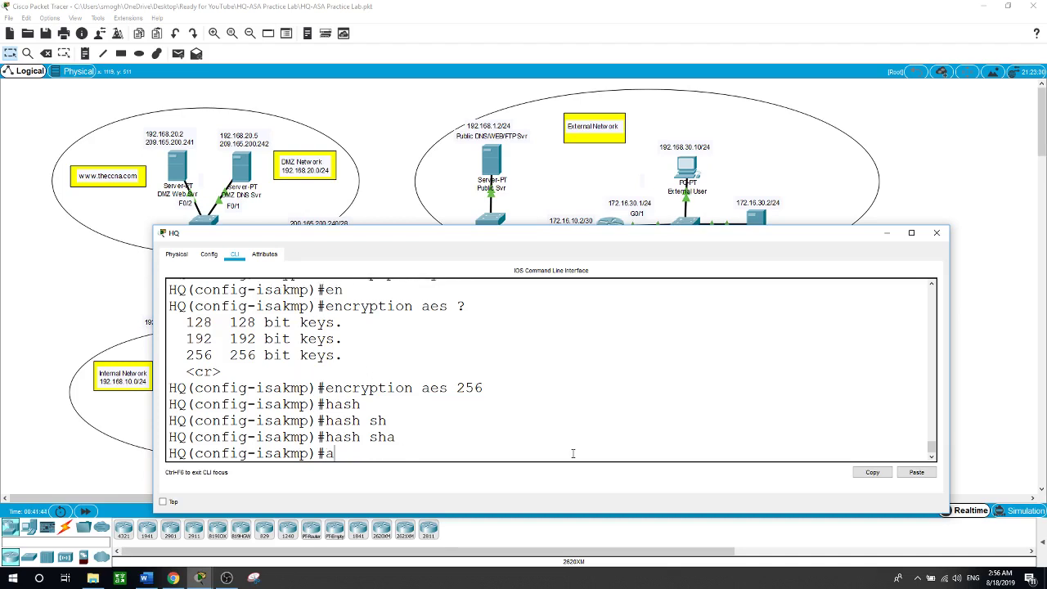
pyautogui.press('Tab')
pyautogui.write('pr')
pyautogui.press('Tab')
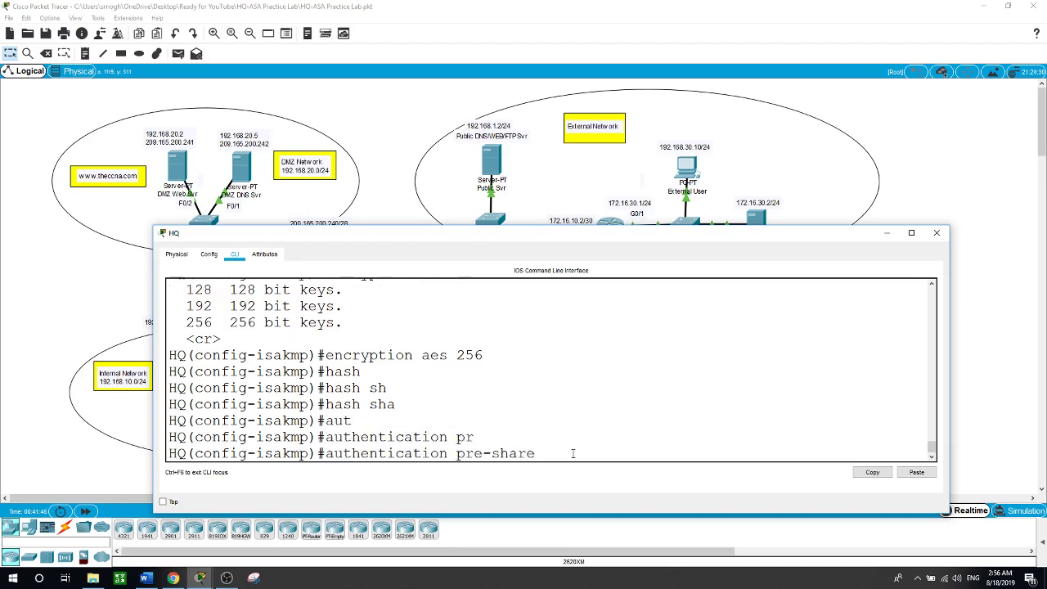
pyautogui.press('Return')
pyautogui.write('gr')
pyautogui.press('Tab')
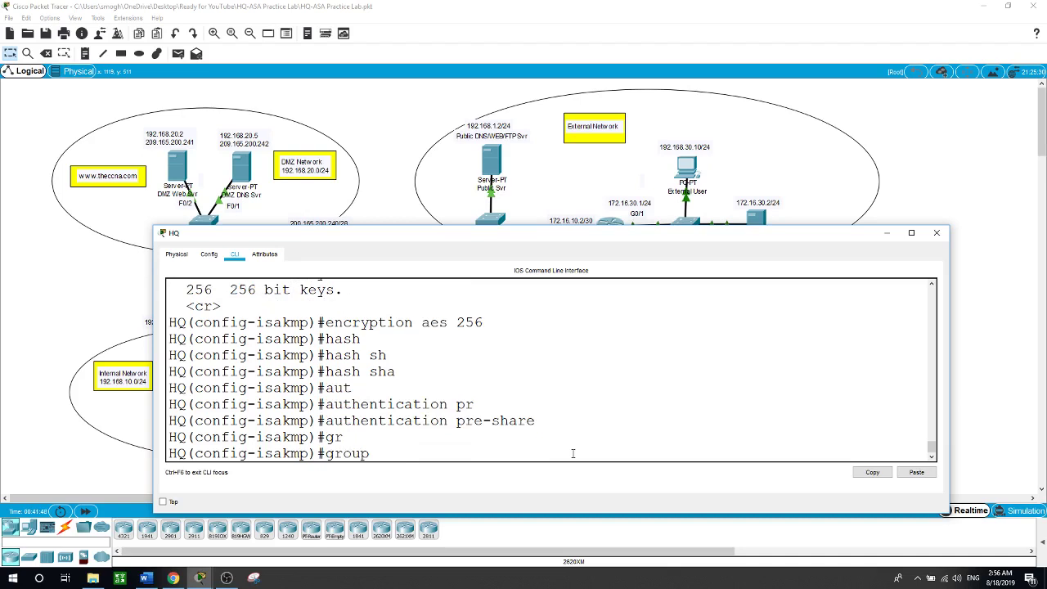
pyautogui.write('5')
pyautogui.press('Return')
pyautogui.write('li')
pyautogui.press('Tab')
pyautogui.write('86')
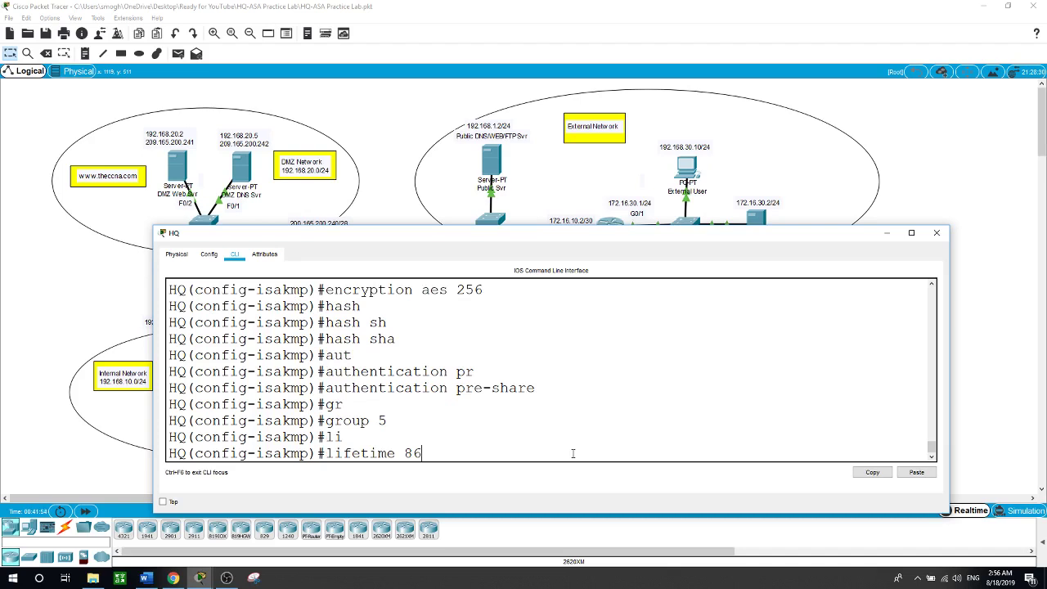
pyautogui.write('400')
pyautogui.press('Return')
pyautogui.write('exit')
pyautogui.press('Return')
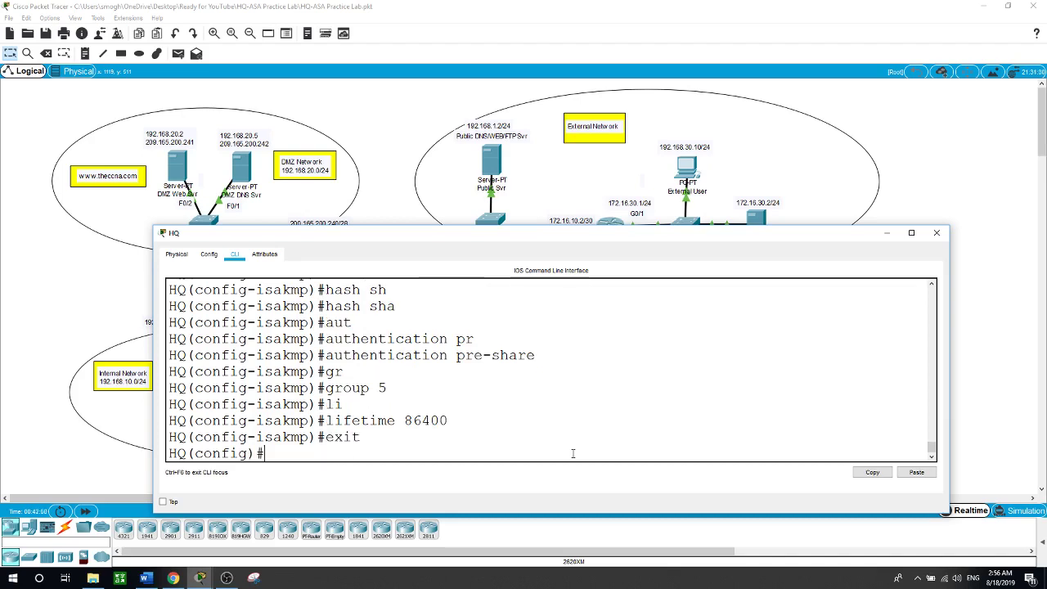
# - Enter the crypto isakmp pre-shared key for peer address 172.16.20.2, then close the HQ router window
pyautogui.press('Tab')
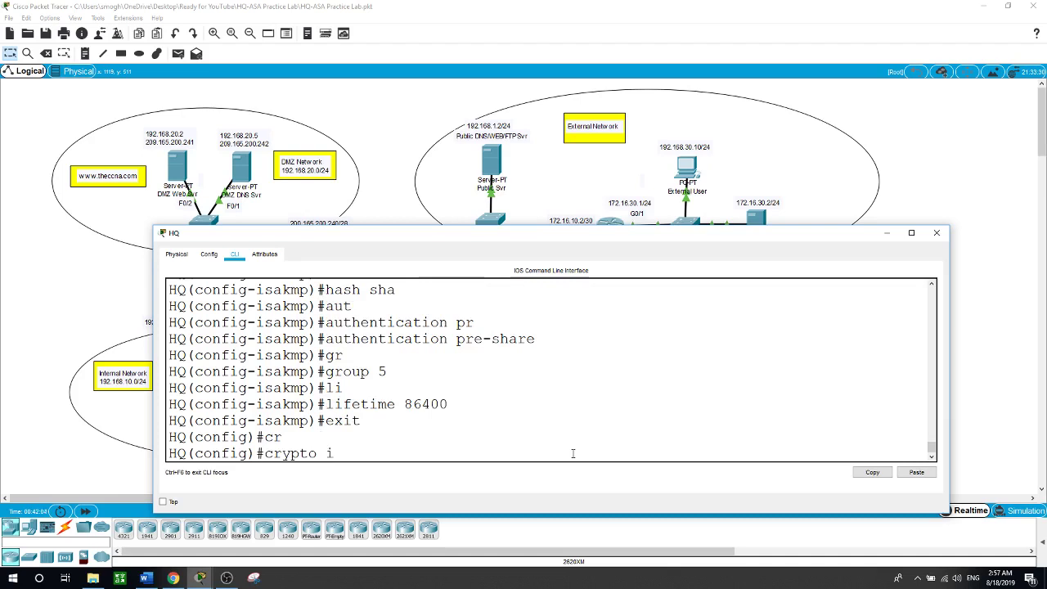
pyautogui.press('Tab')
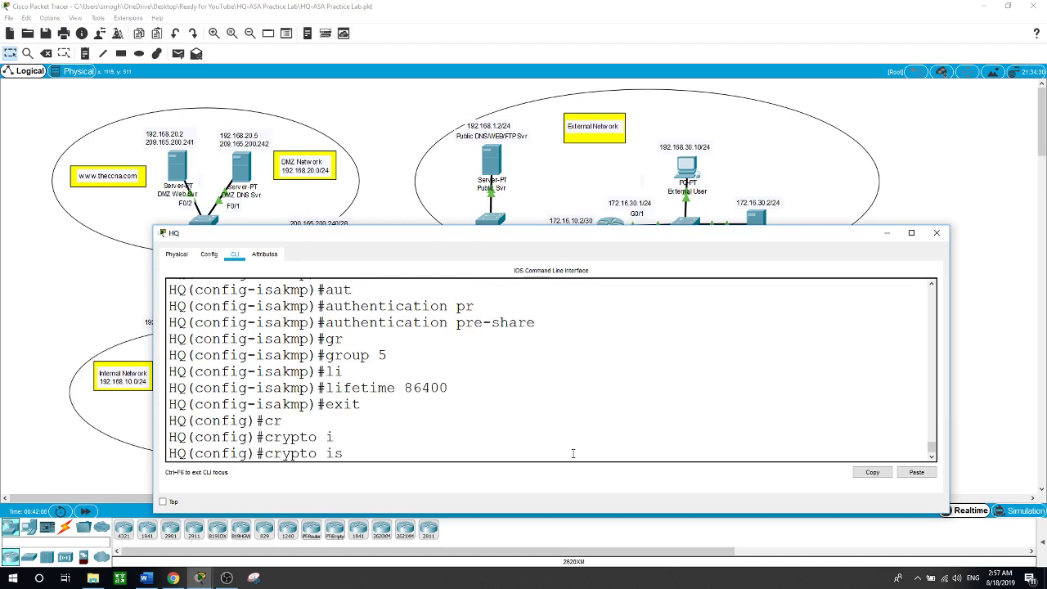
pyautogui.press('Tab')
pyautogui.press('Tab')
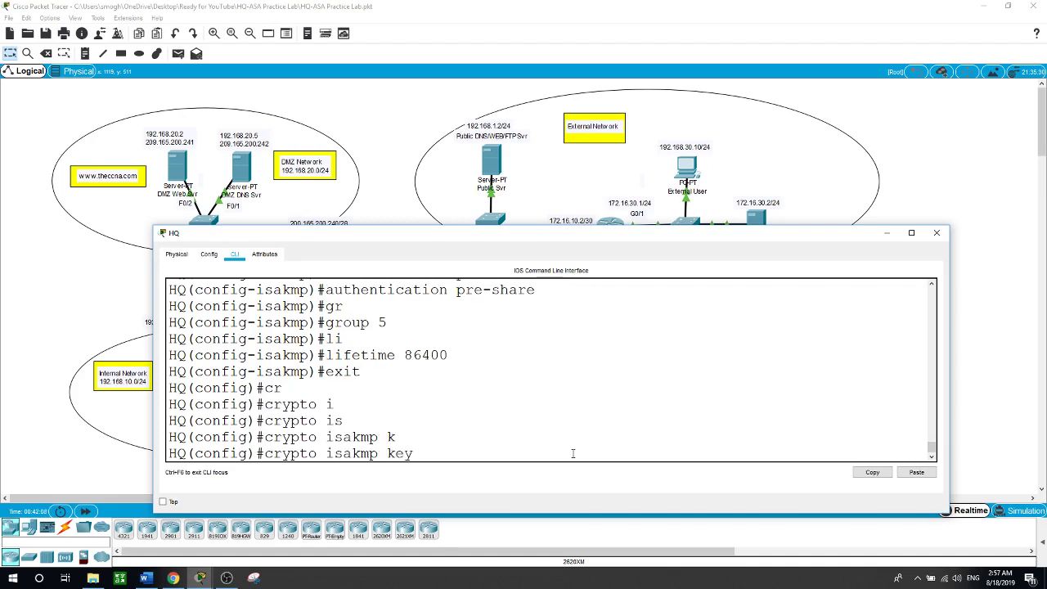
pyautogui.press('Tab')
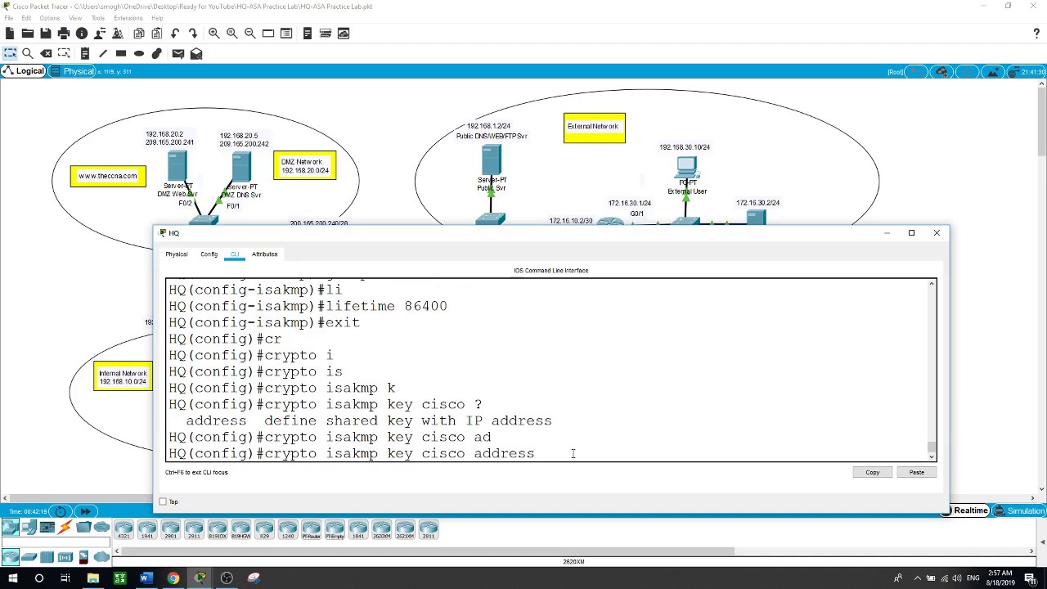
pyautogui.press('BackSpace')
pyautogui.press('BackSpace')
pyautogui.press('BackSpace')
pyautogui.moveTo(643, 236); pyautogui.dragTo(621, 353)
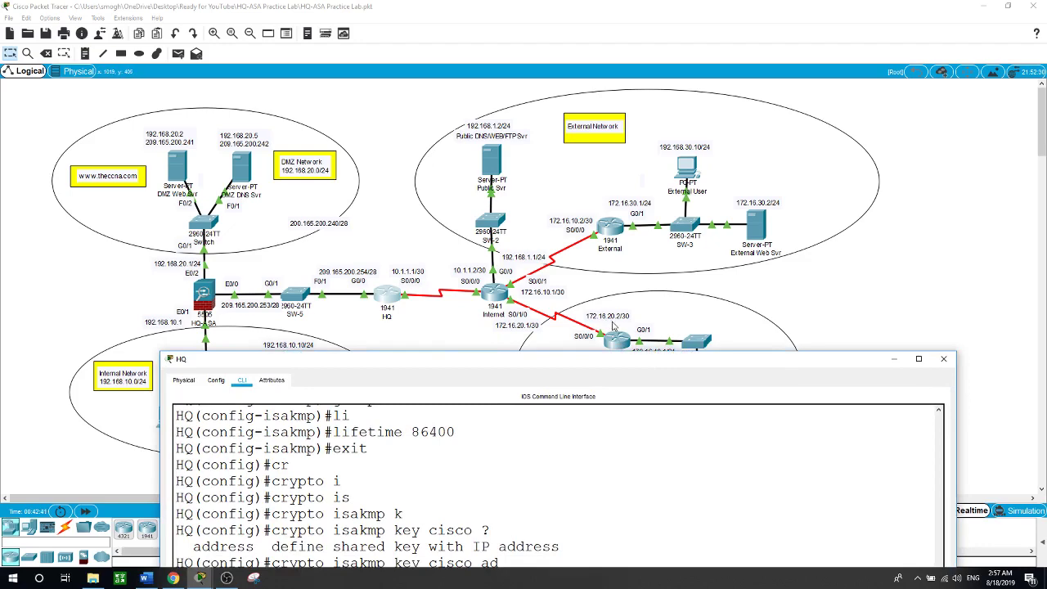
pyautogui.moveTo(625, 368); pyautogui.dragTo(637, 281)
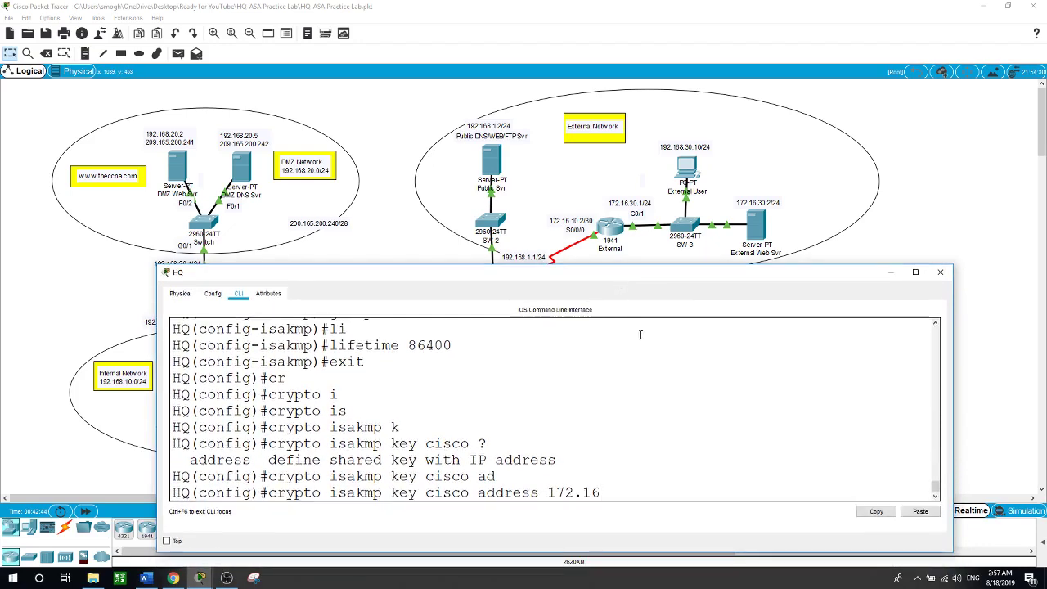
pyautogui.write('20.2')
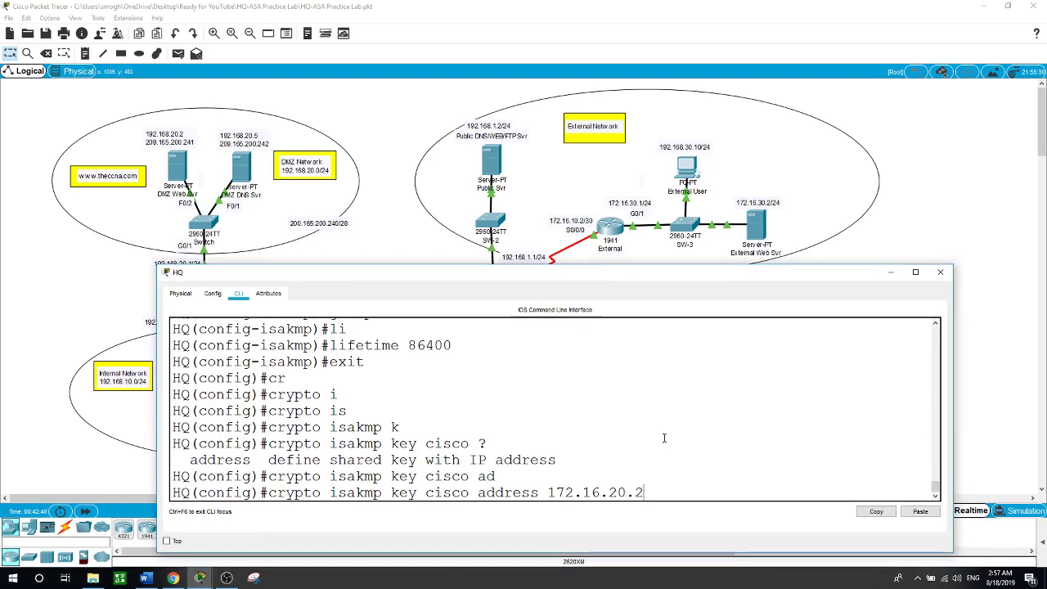
pyautogui.press('Return')
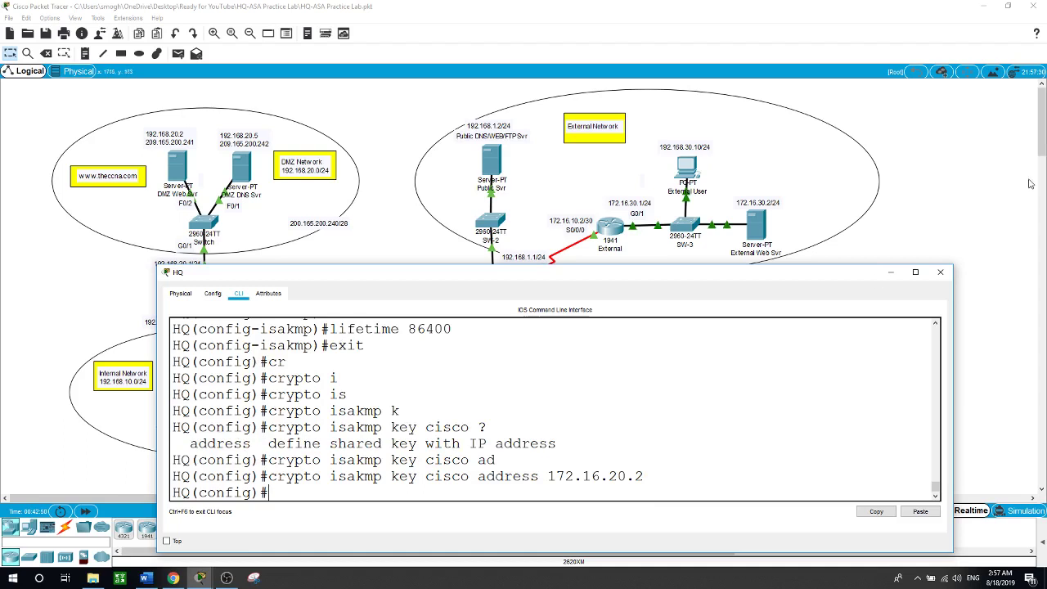
pyautogui.click(939, 272)
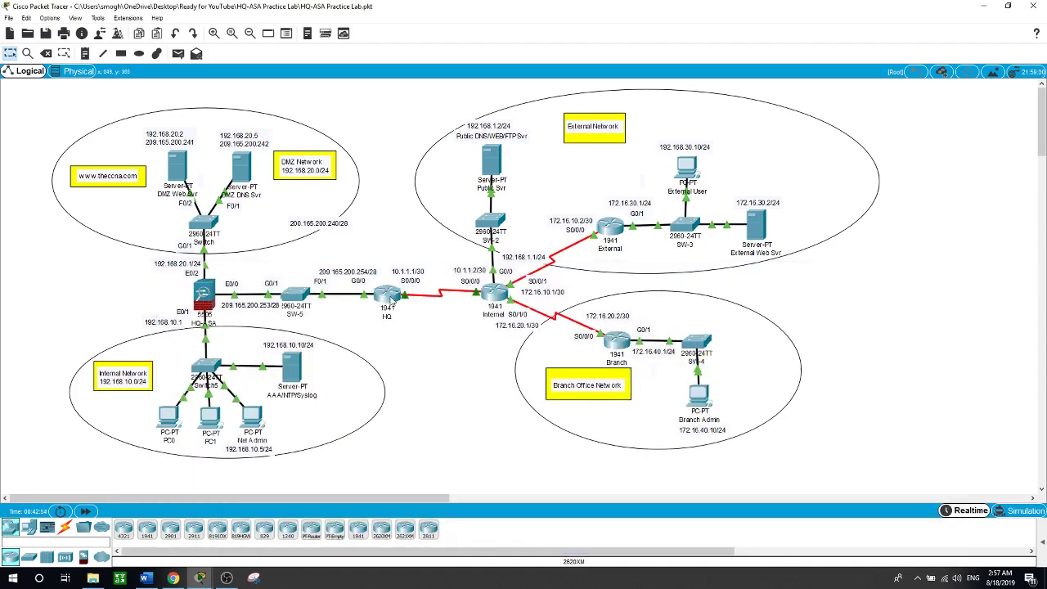
pyautogui.moveTo(393, 301)
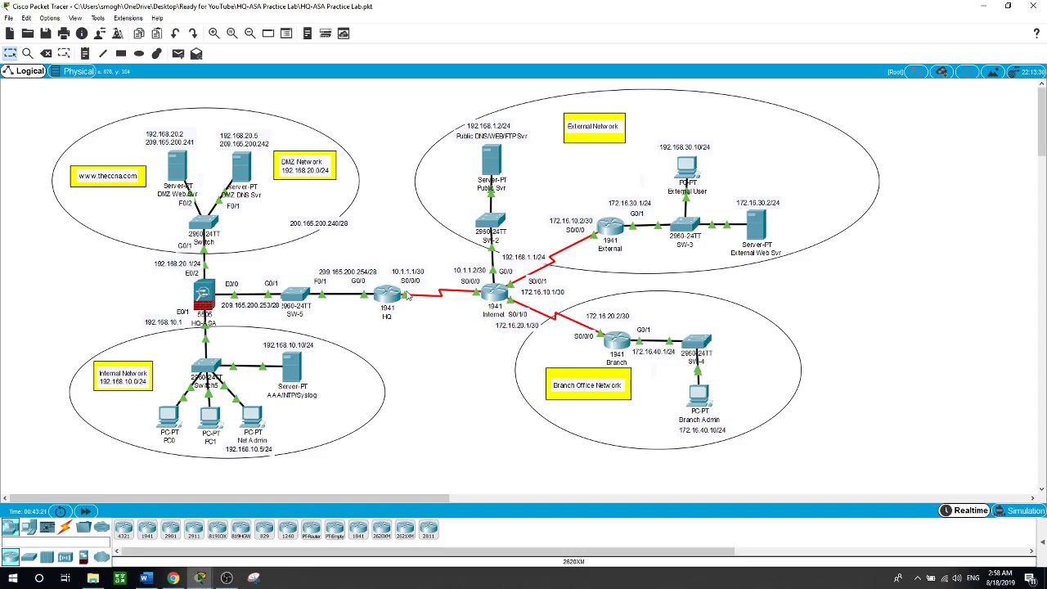
# - Open the HQ router's CLI and begin the next crypto command
pyautogui.click(391, 299)
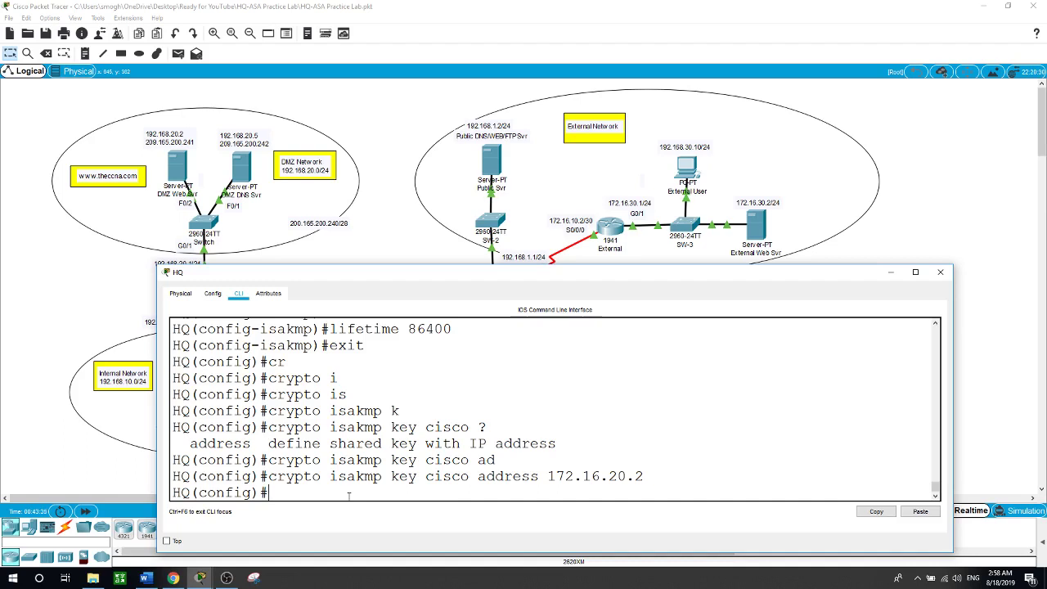
pyautogui.write('a')
pyautogui.press('Tab')
# - Create HQ transform set VPN-SET using esp-aes 256 encryption and esp-sha-hmac
pyautogui.write('ip')
pyautogui.press('Tab')
pyautogui.write('tr')
pyautogui.press('Tab')
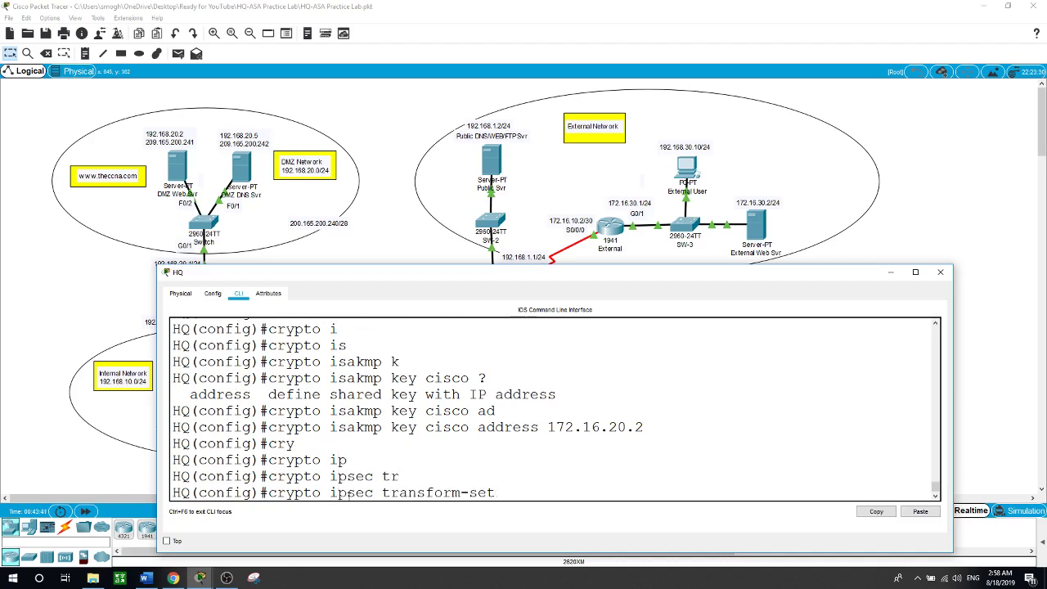
pyautogui.write('VPN-SET')
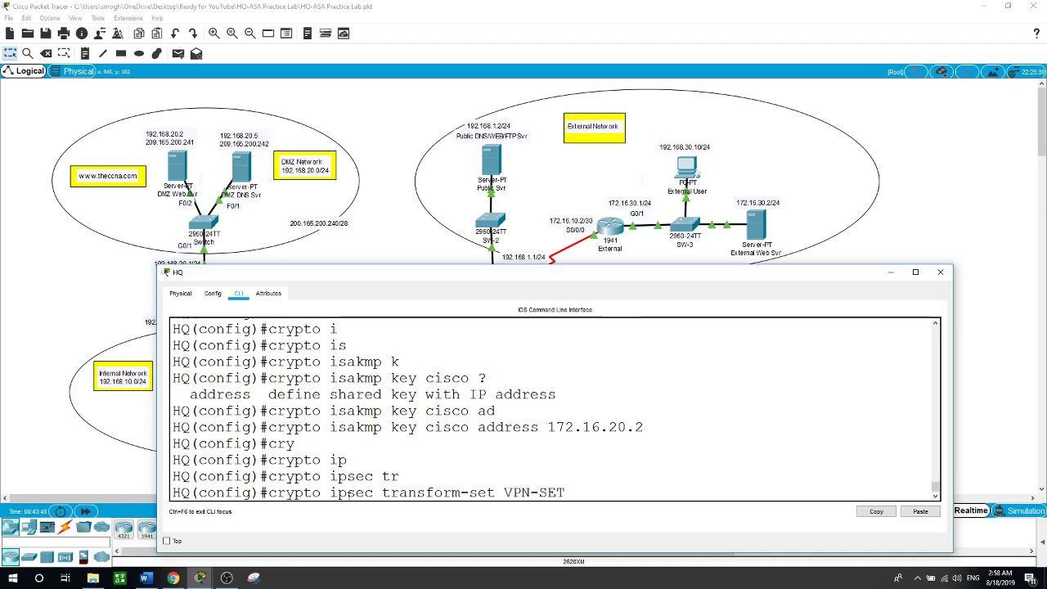
pyautogui.write(' esp-aes')
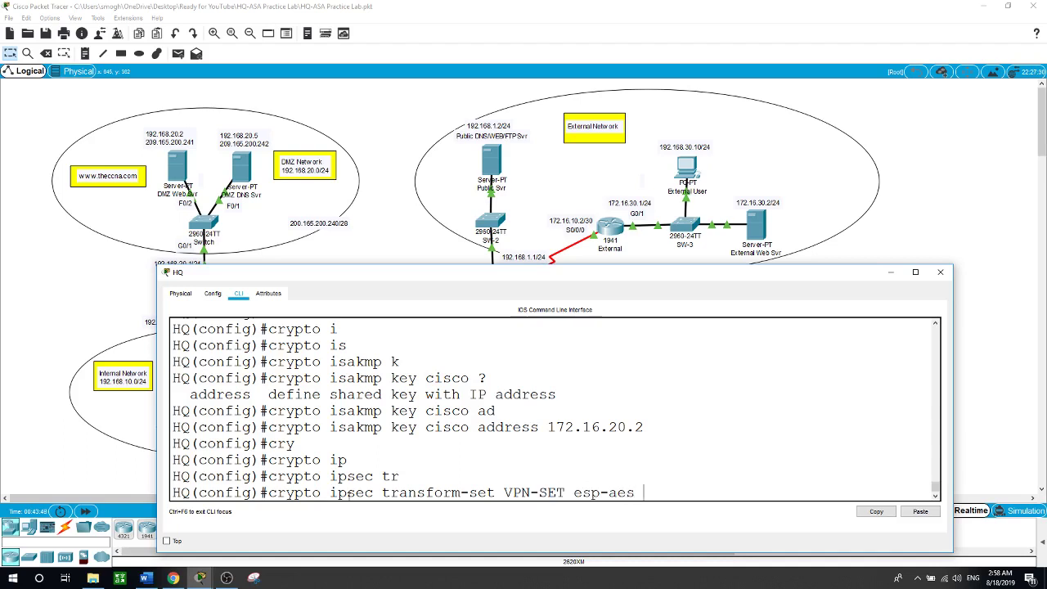
pyautogui.write(' 256 esp')
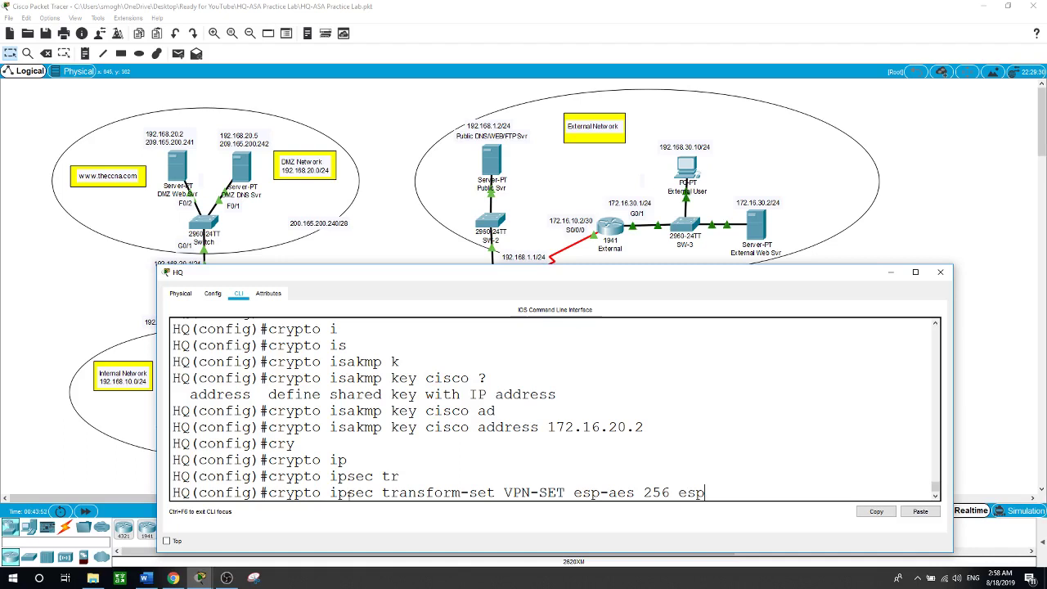
pyautogui.write('-sh')
pyautogui.press('Tab')
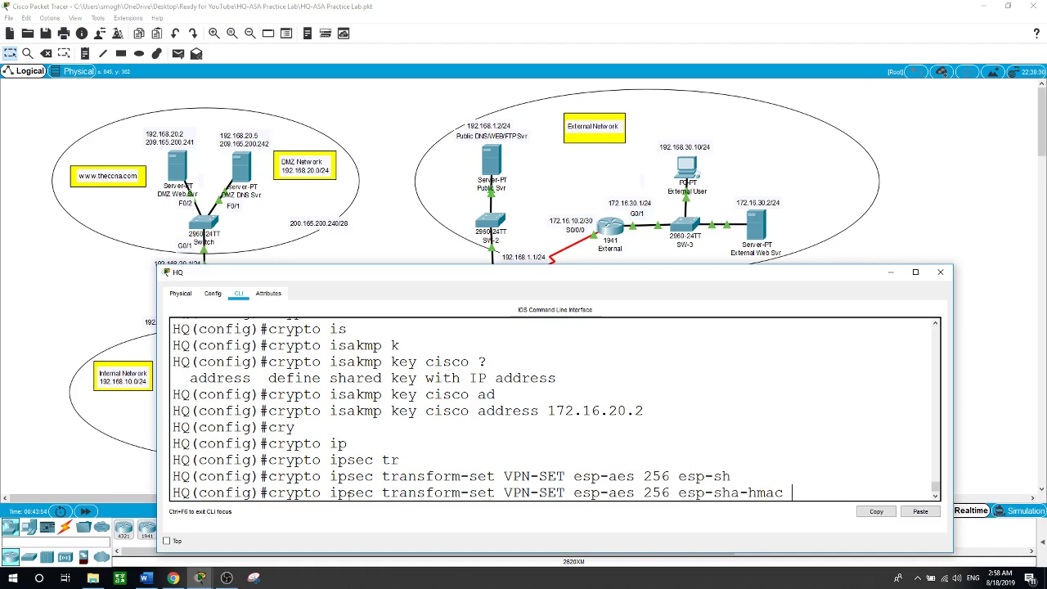
pyautogui.press('Return')
pyautogui.write('cr')
pyautogui.press('Tab')
# - Create crypto map VPN-MAP 10 ipsec-isakmp on HQ
pyautogui.write('map')
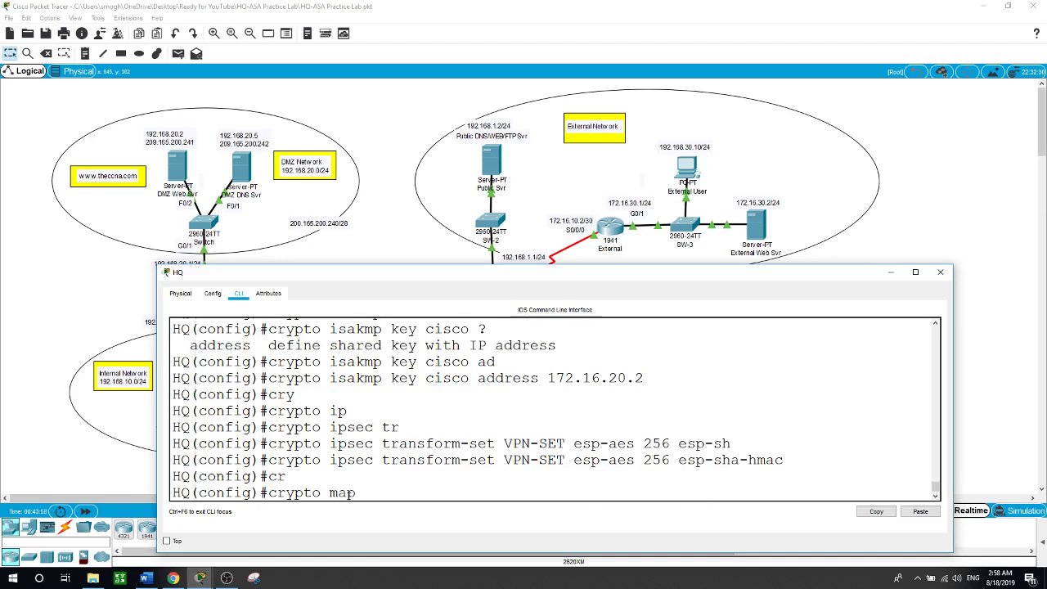
pyautogui.write(' VPN-MAP 10 ip')
pyautogui.press('Tab')
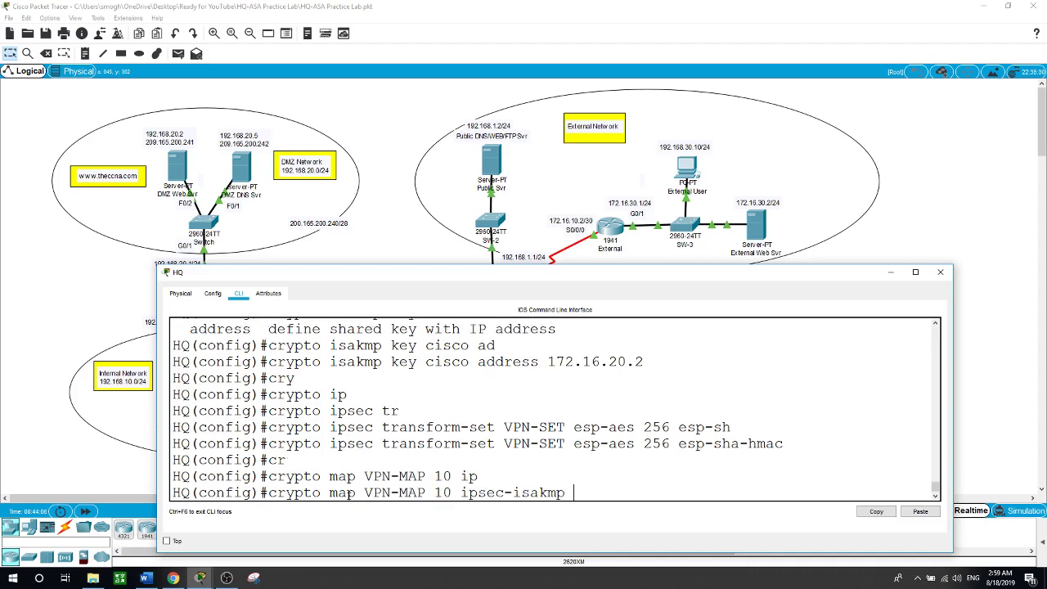
pyautogui.press('Return')
# - Set the VPN-MAP peer address to 172.16.20.2, checking the topology for it
pyautogui.write('se')
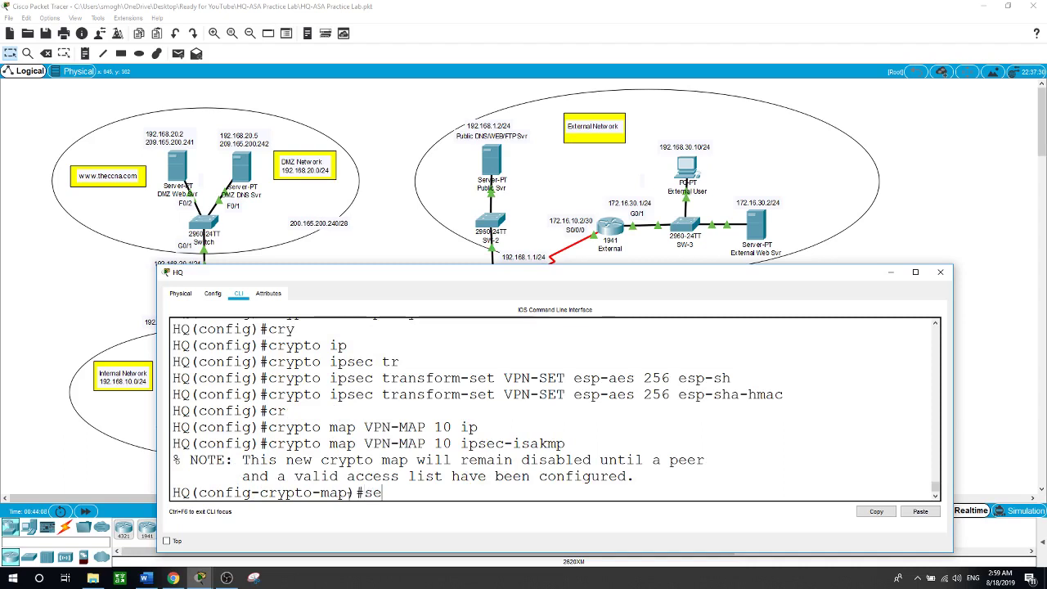
pyautogui.press('Tab')
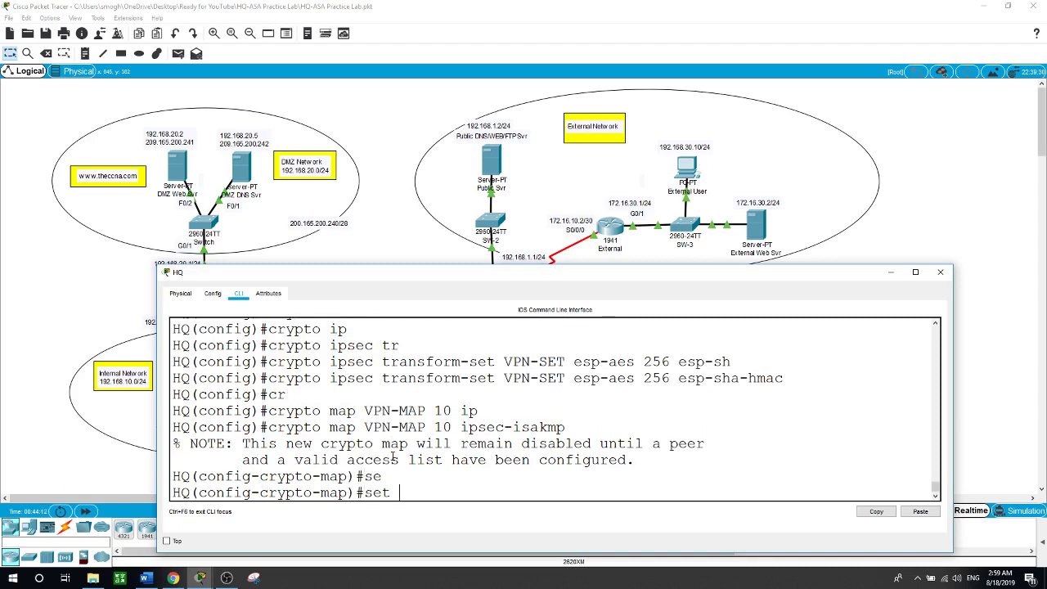
pyautogui.write('pee')
pyautogui.press('Tab')
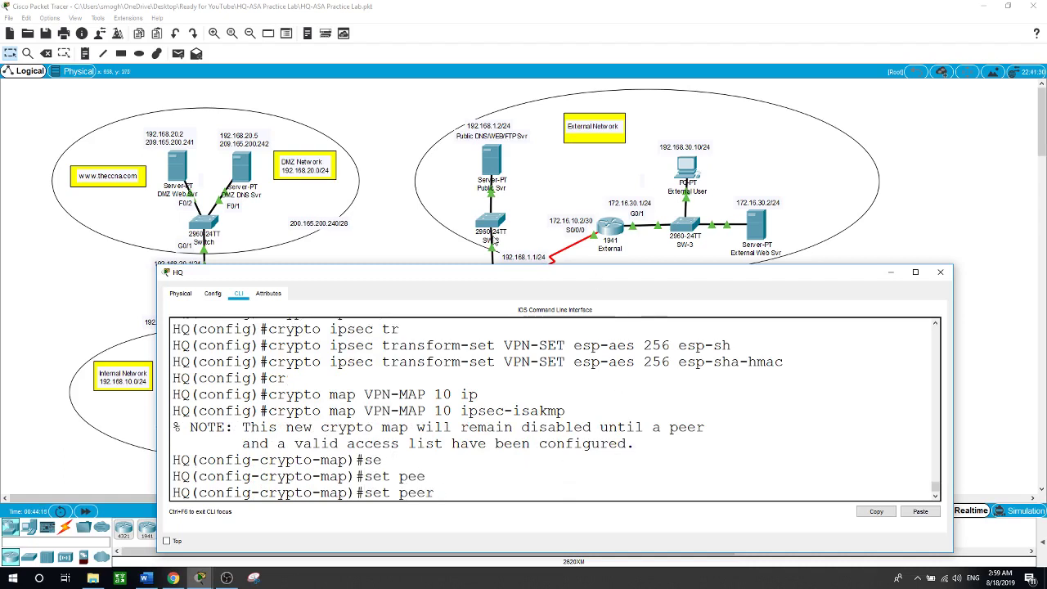
pyautogui.click(394, 242)
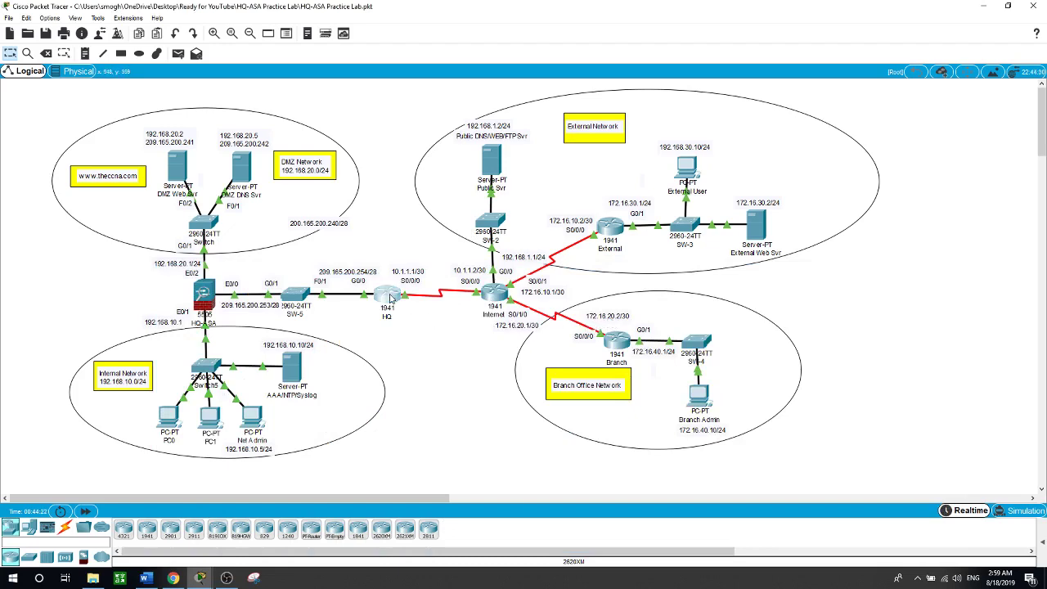
pyautogui.click(393, 296)
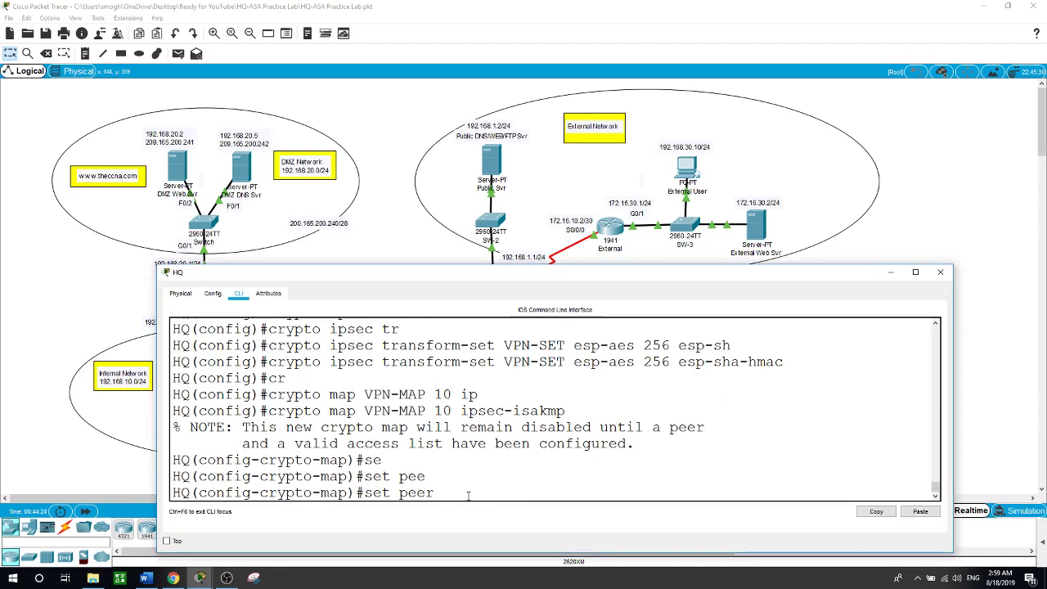
pyautogui.write('172.16.20.2')
pyautogui.press('Return')
# - Enter set pfs group5 for the crypto map
pyautogui.write('se')
pyautogui.press('Tab')
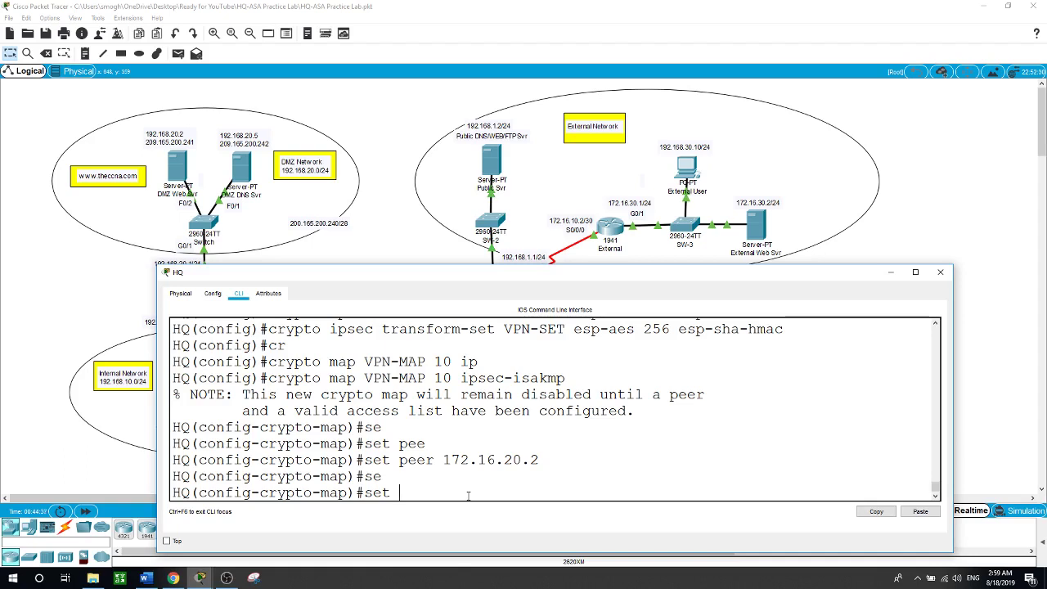
pyautogui.write('pf')
pyautogui.press('Tab')
pyautogui.write('group5')
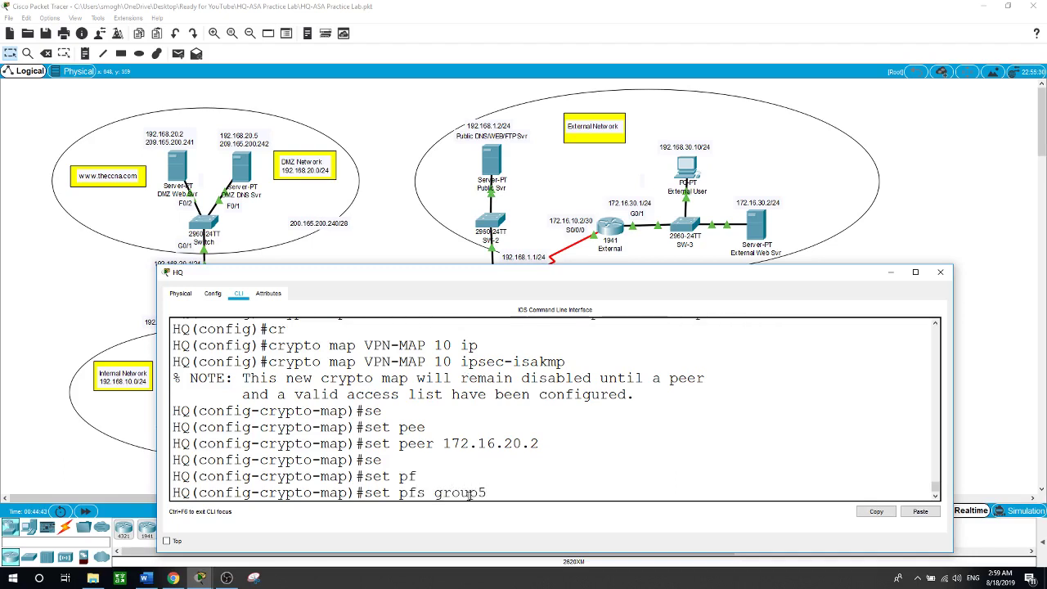
# - Apply PFS group5 and set the security-association lifetime to 86400 seconds
pyautogui.press('Return')
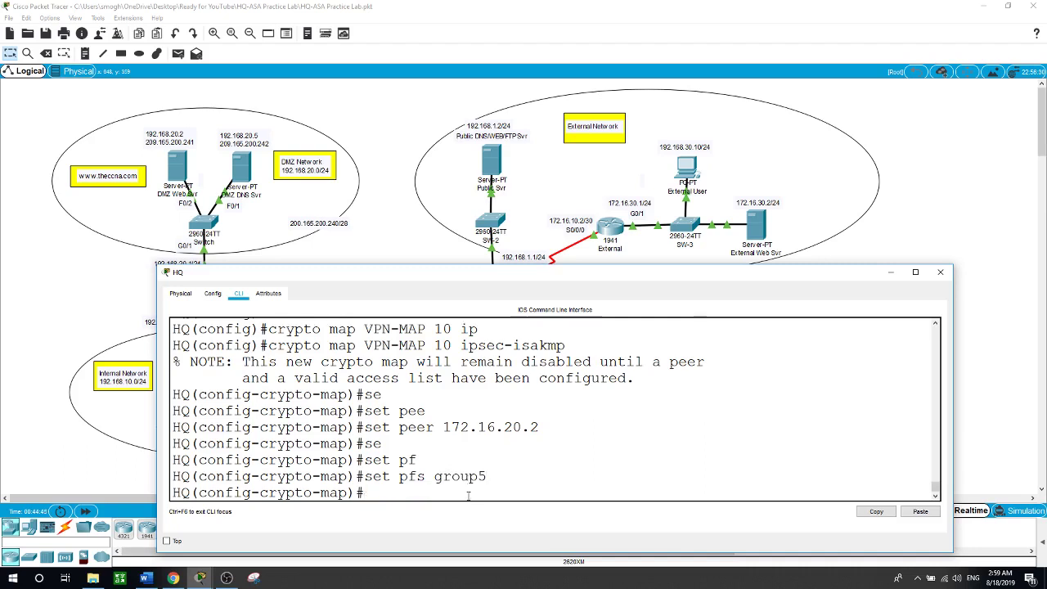
pyautogui.write('se')
pyautogui.press('Tab')
pyautogui.write('se')
pyautogui.press('Tab')
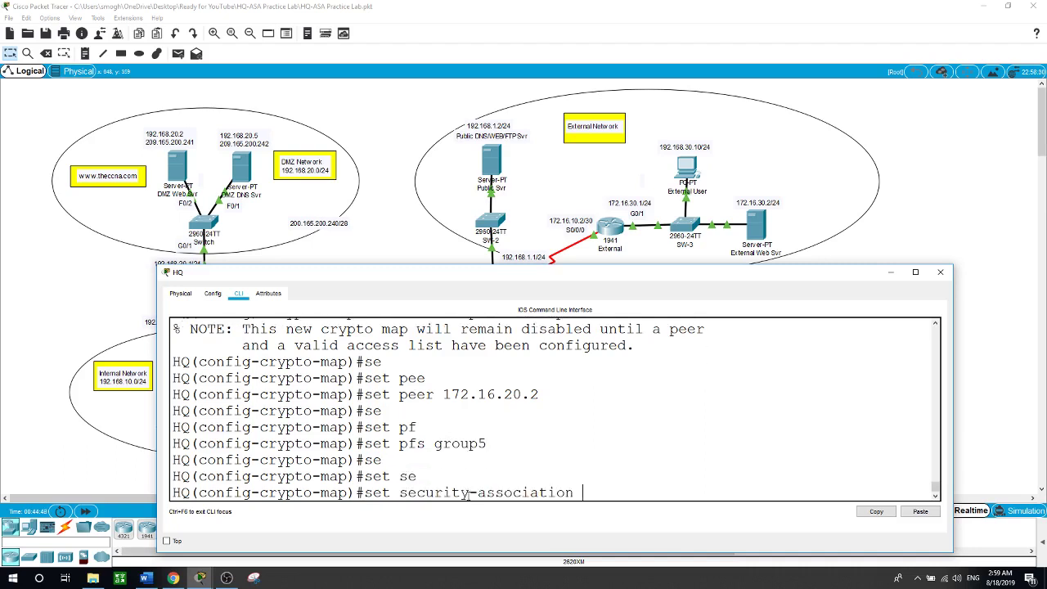
pyautogui.write('li')
pyautogui.press('Tab')
pyautogui.write('se')
pyautogui.press('Tab')
pyautogui.write('86400')
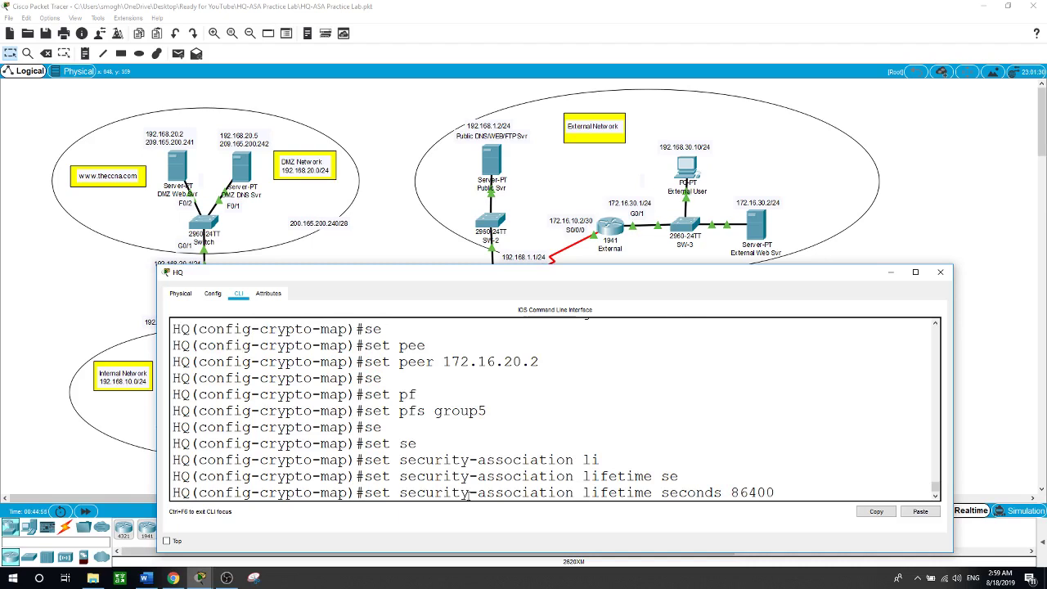
pyautogui.press('Return')
# - Attach transform set VPN-SET to the crypto map, correcting a typo in the name
pyautogui.write('set')
pyautogui.press('Tab')
pyautogui.write('tr')
pyautogui.press('Tab')
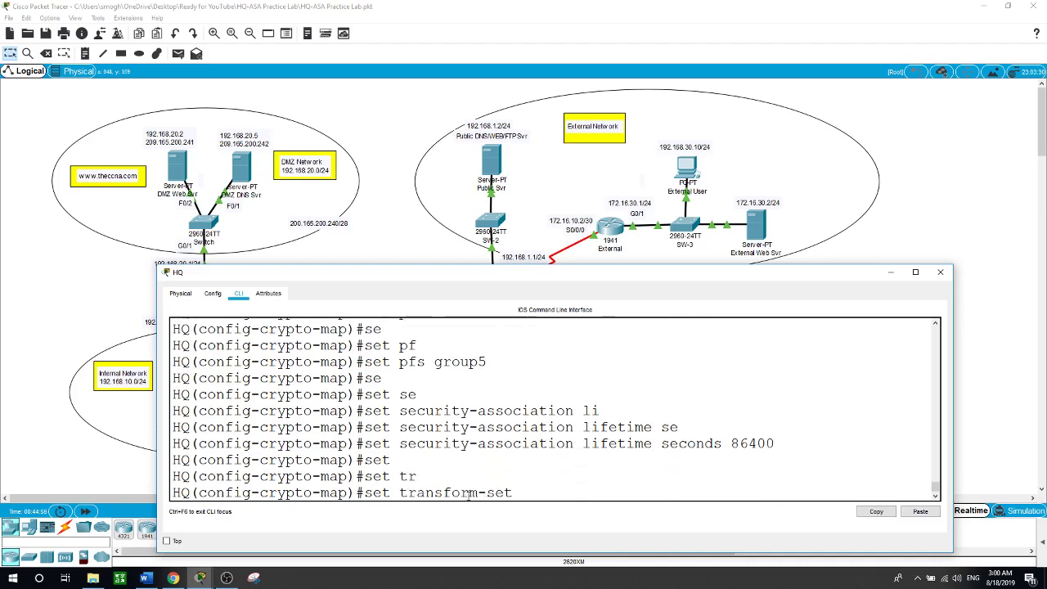
pyautogui.write('VVPN-SE')
pyautogui.press('BackSpace')
pyautogui.press('BackSpace')
pyautogui.press('BackSpace')
pyautogui.press('BackSpace')
pyautogui.press('BackSpace')
pyautogui.press('BackSpace')
pyautogui.press('BackSpace')
pyautogui.write('PN-SET')
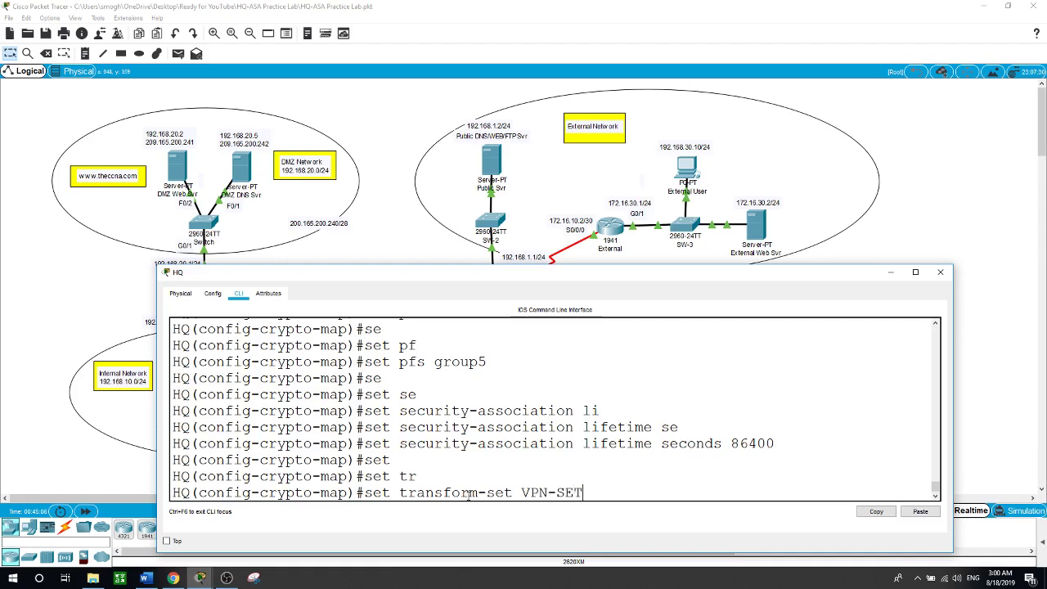
pyautogui.press('Return')
# - Bind access list 110 to VPN-MAP, exit map mode and close HQ's window
pyautogui.write('match')
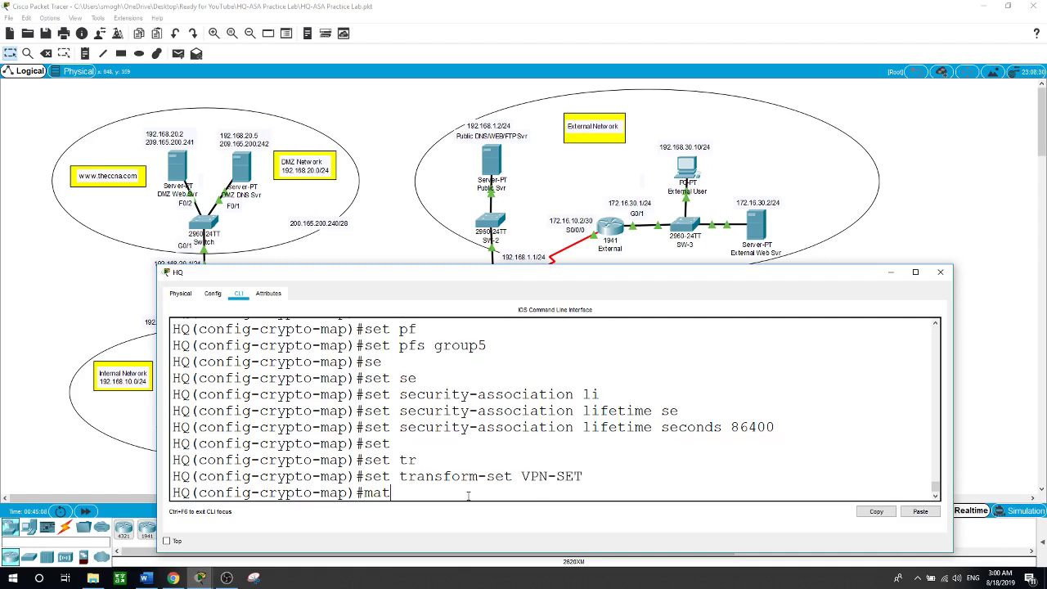
pyautogui.press('Tab')
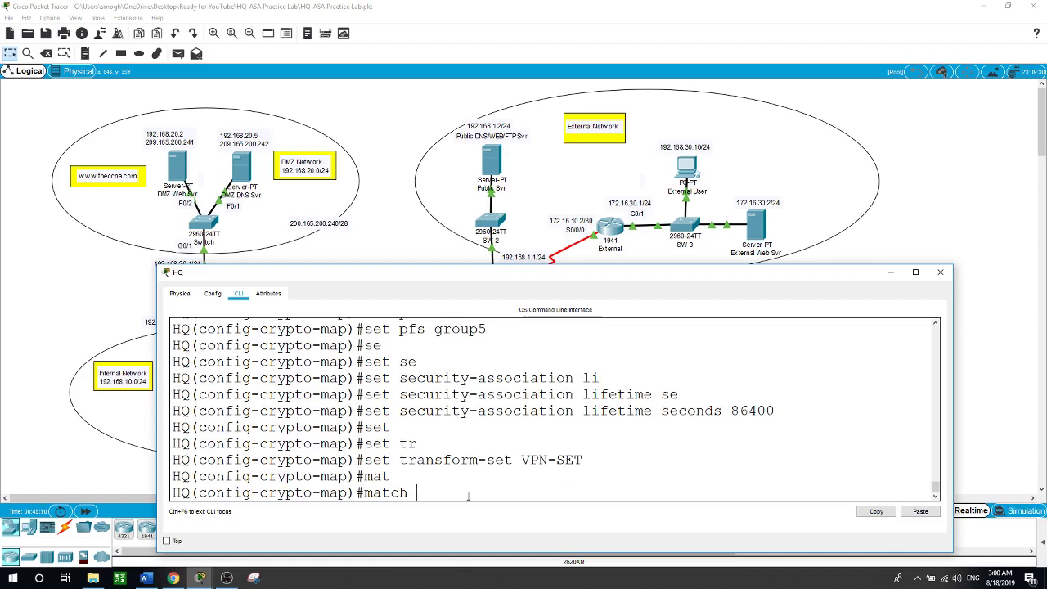
pyautogui.write('ad')
pyautogui.press('Tab')
pyautogui.write('11')
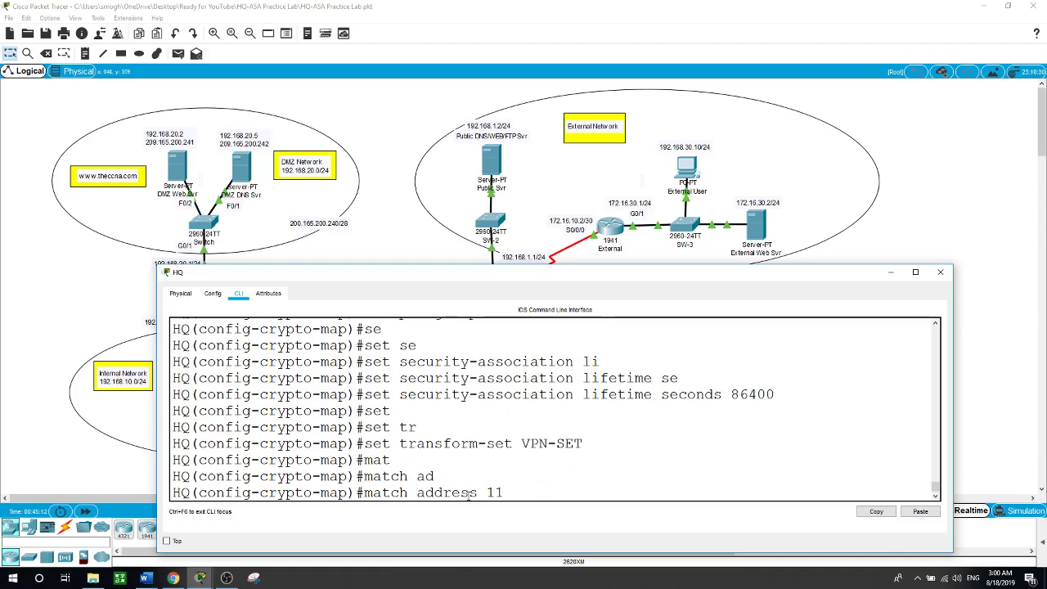
pyautogui.write('0')
pyautogui.press('Return')
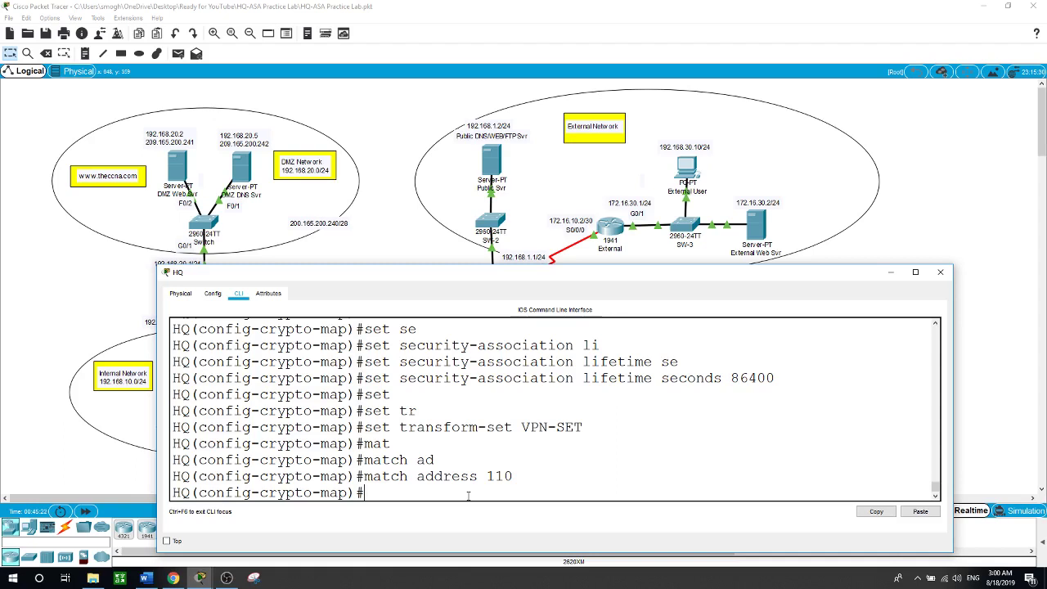
pyautogui.write('exit')
pyautogui.press('Return')
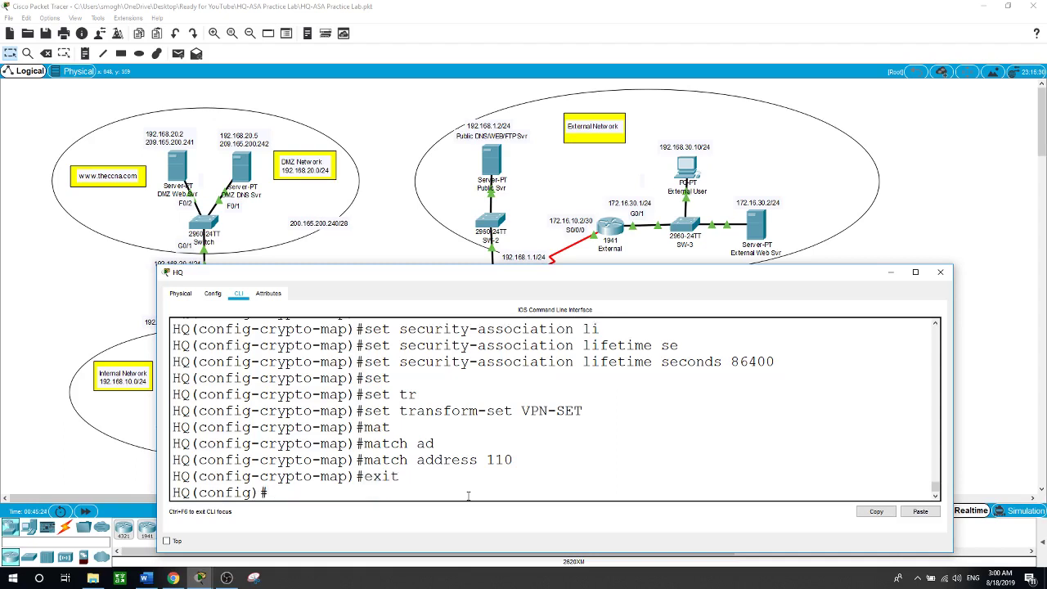
pyautogui.click(421, 256)
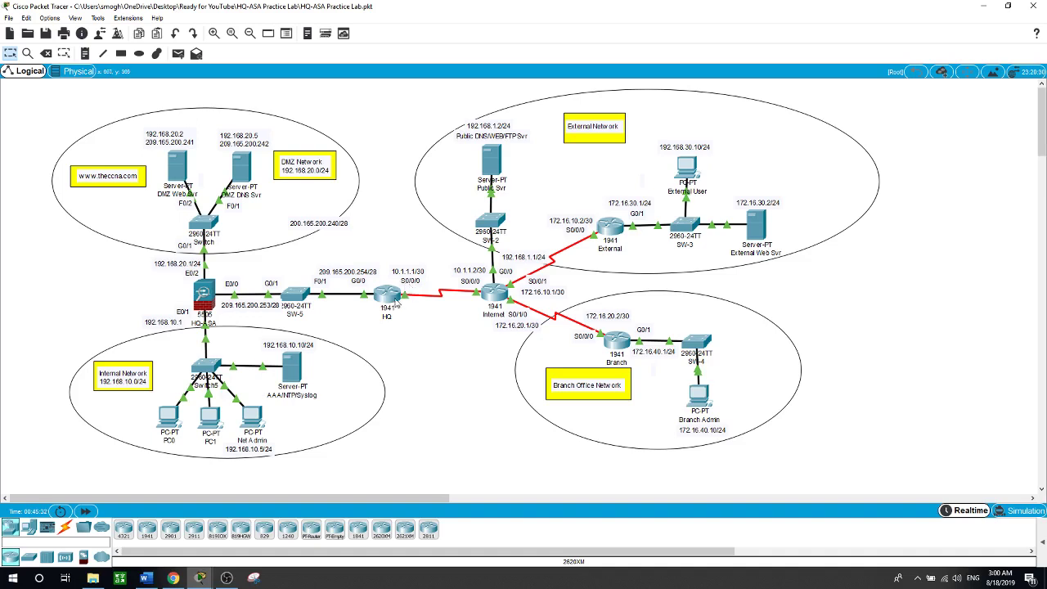
# - Apply crypto map VPN-MAP to HQ interface s0/0/0 and return to the topology
pyautogui.click(387, 294)
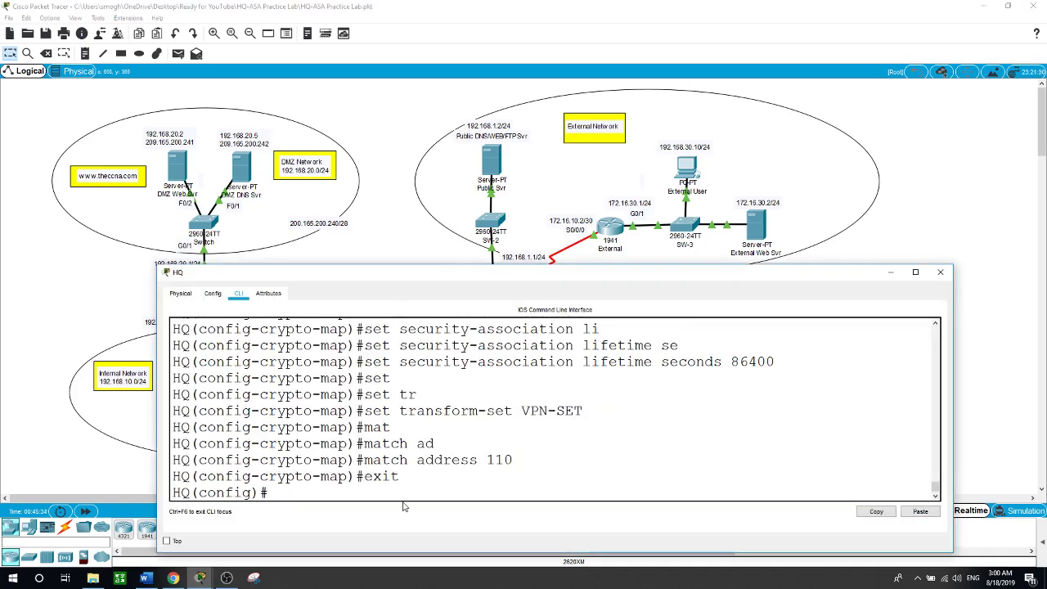
pyautogui.write('int s0/0/0')
pyautogui.press('Return')
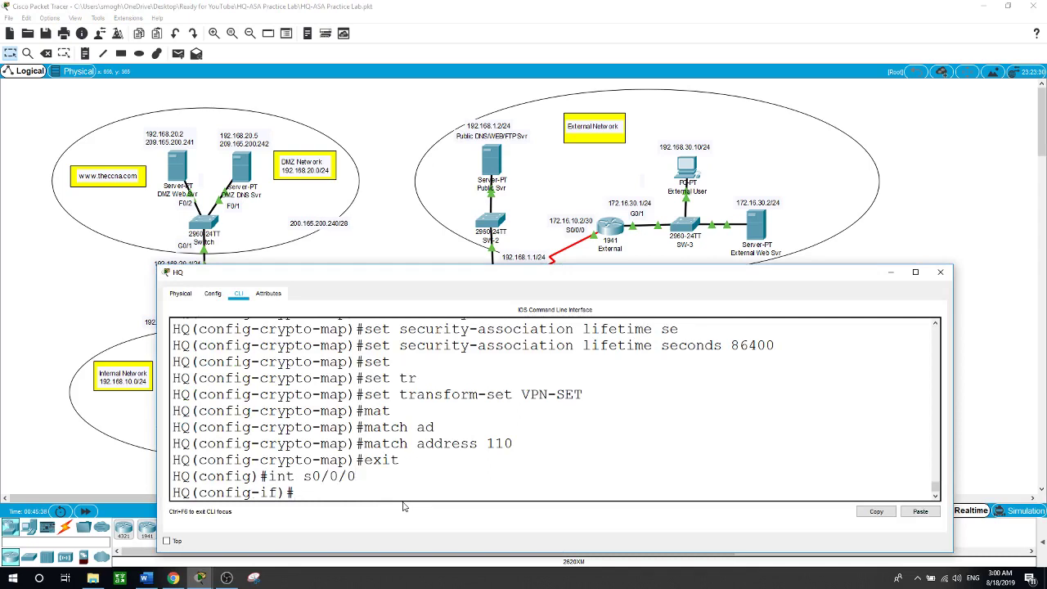
pyautogui.write('cr')
pyautogui.press('Tab')
pyautogui.write('m')
pyautogui.press('Tab')
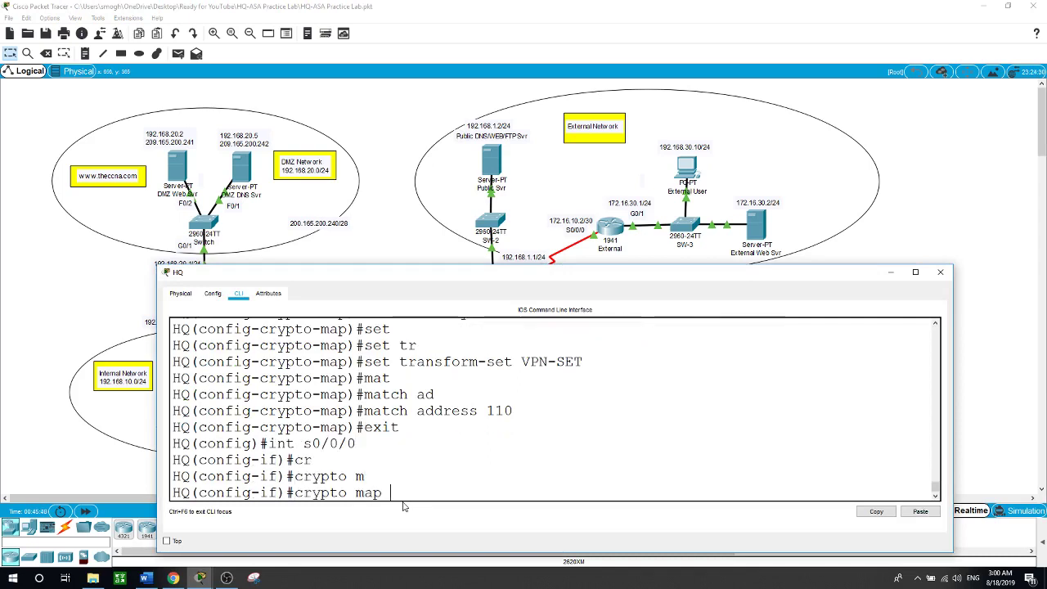
pyautogui.write('VPN-MAP')
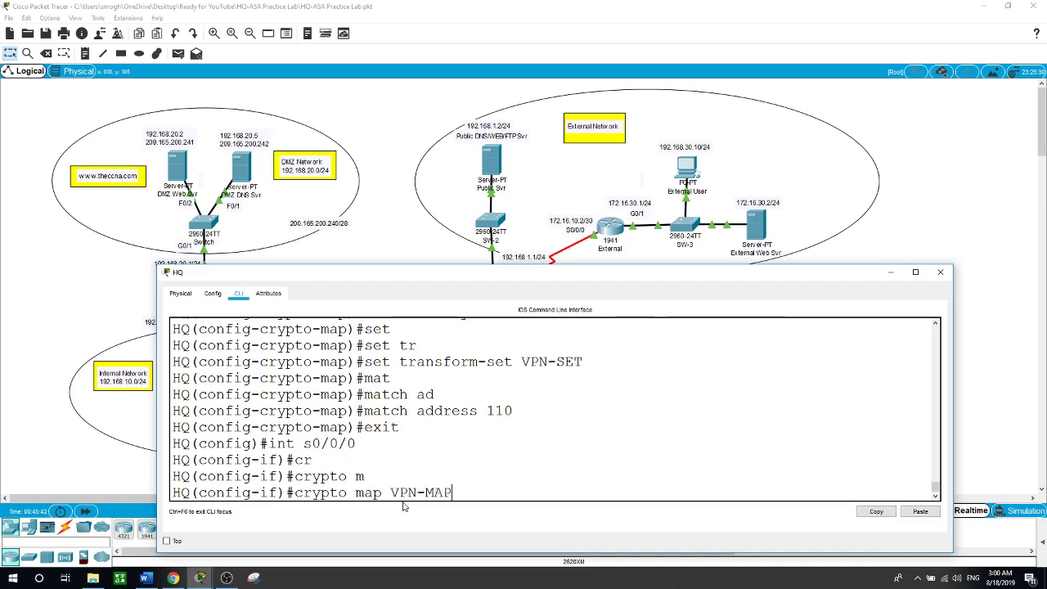
pyautogui.press('Return')
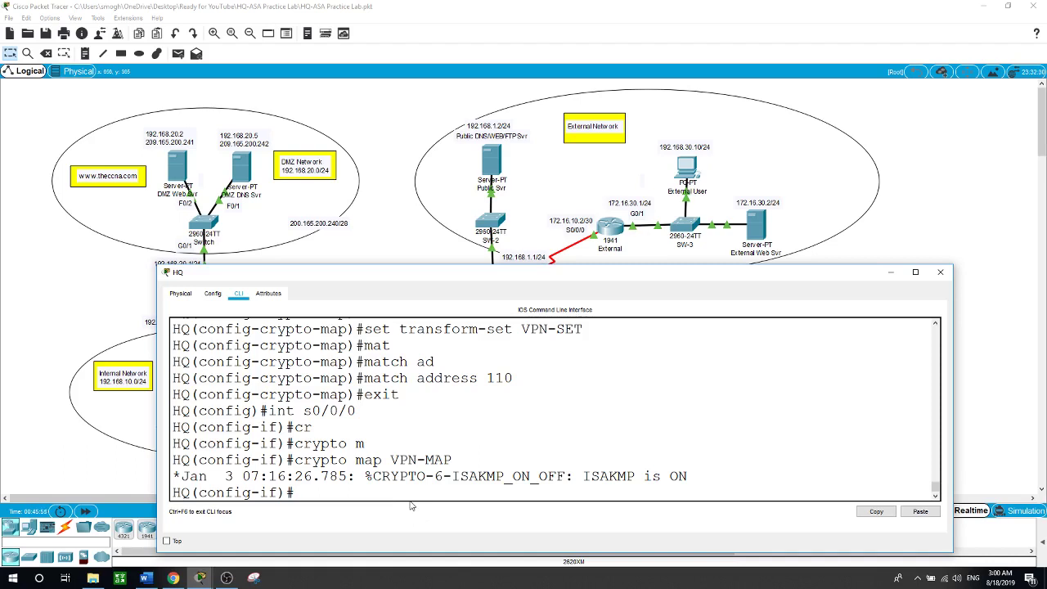
pyautogui.click(397, 260)
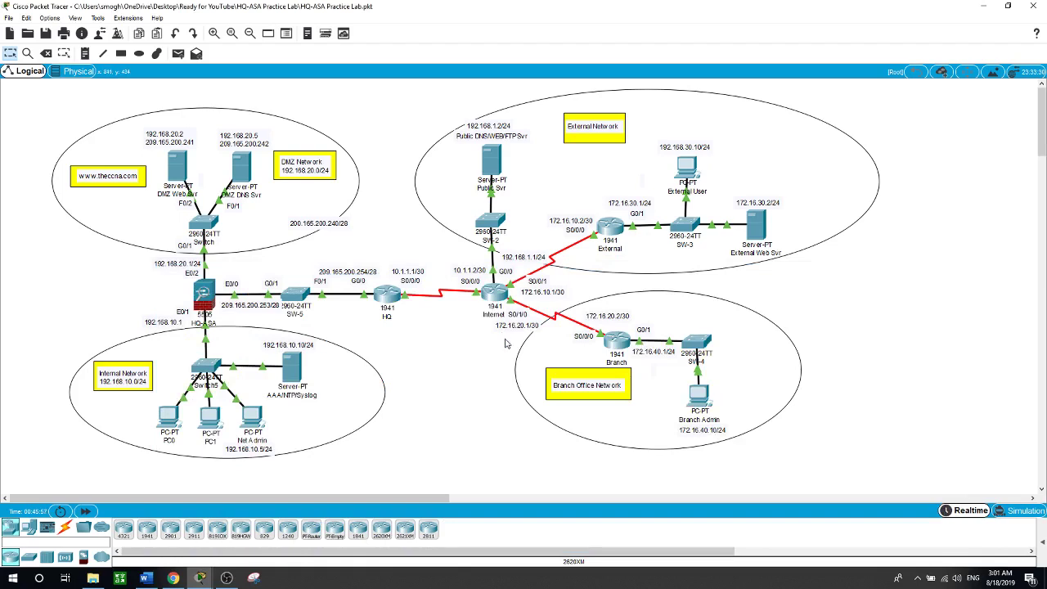
# - Open the Branch router's CLI and raise its window slightly
pyautogui.click(618, 344)
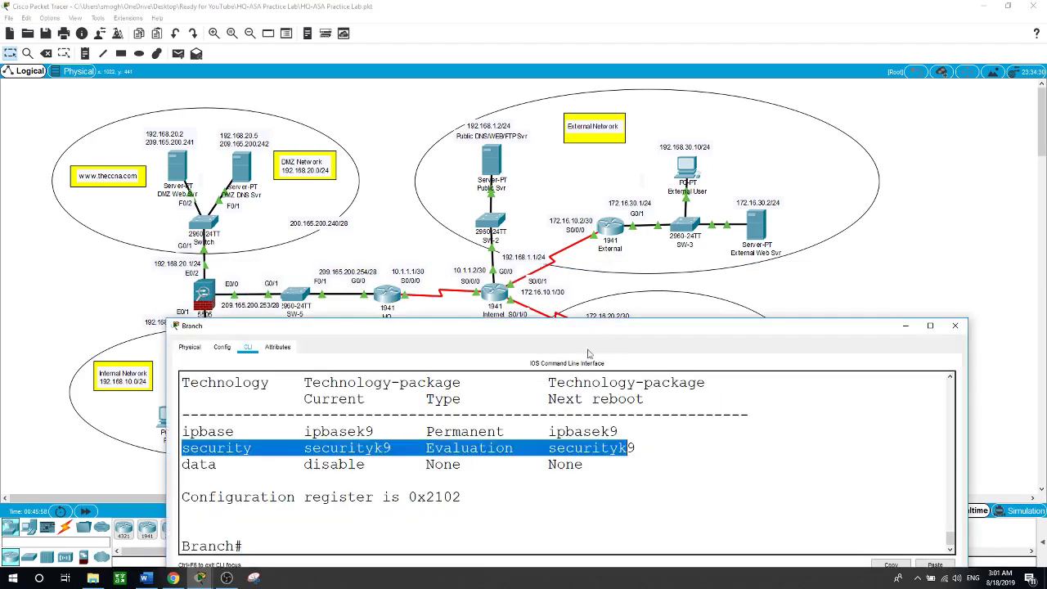
pyautogui.click(419, 540)
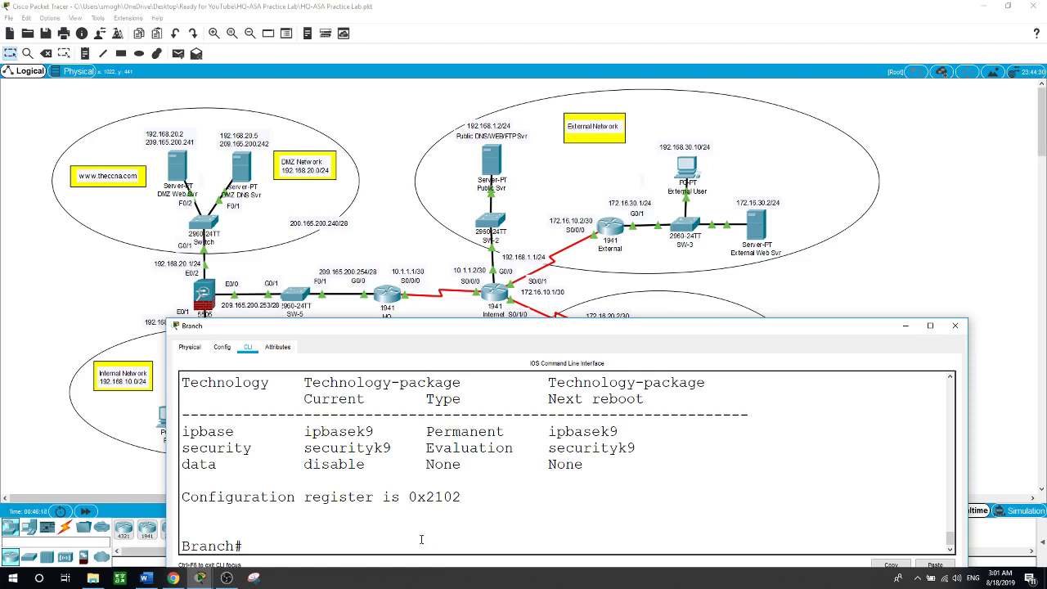
pyautogui.moveTo(549, 332); pyautogui.dragTo(548, 308)
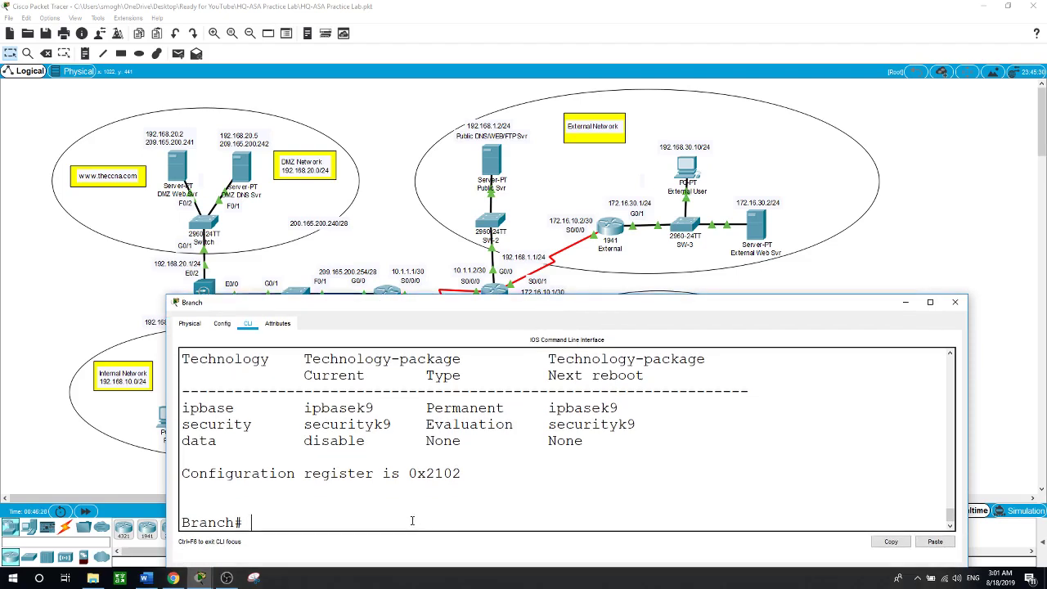
# - Enter conf t and add access-list 110 permit ip 172.16.40.0 0.0.0.255 209.165.200.240 0.0.0.15
pyautogui.write('conf t')
pyautogui.press('Return')
pyautogui.write('acc')
pyautogui.press('Tab')
pyautogui.write('110 per')
pyautogui.press('Tab')
pyautogui.write('ip')
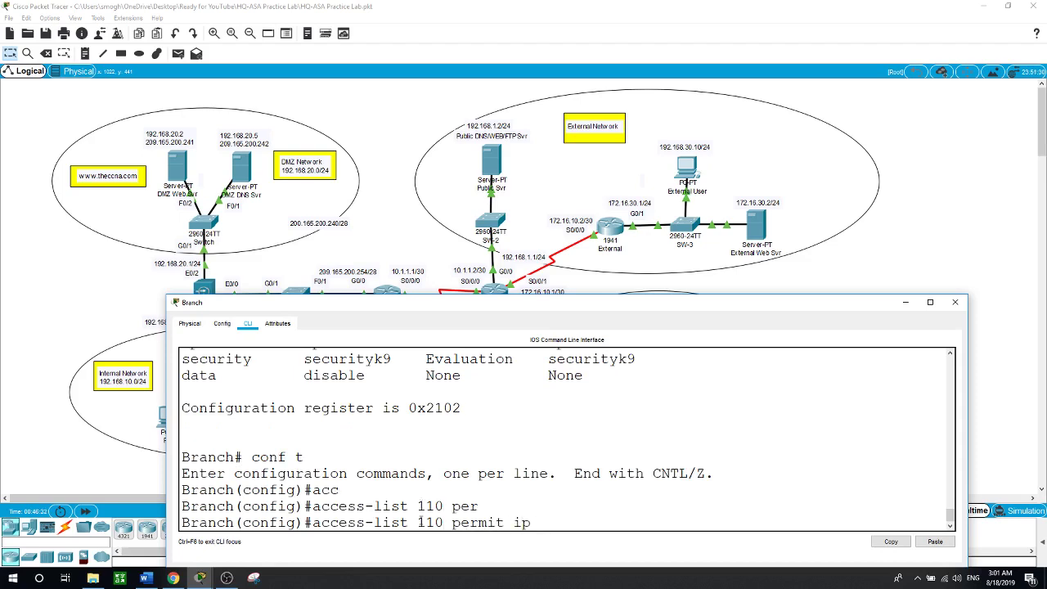
pyautogui.write(' 172.1')
pyautogui.write('6.')
pyautogui.write('1')
pyautogui.write('40.0')
pyautogui.write(' 0.0.0.255')
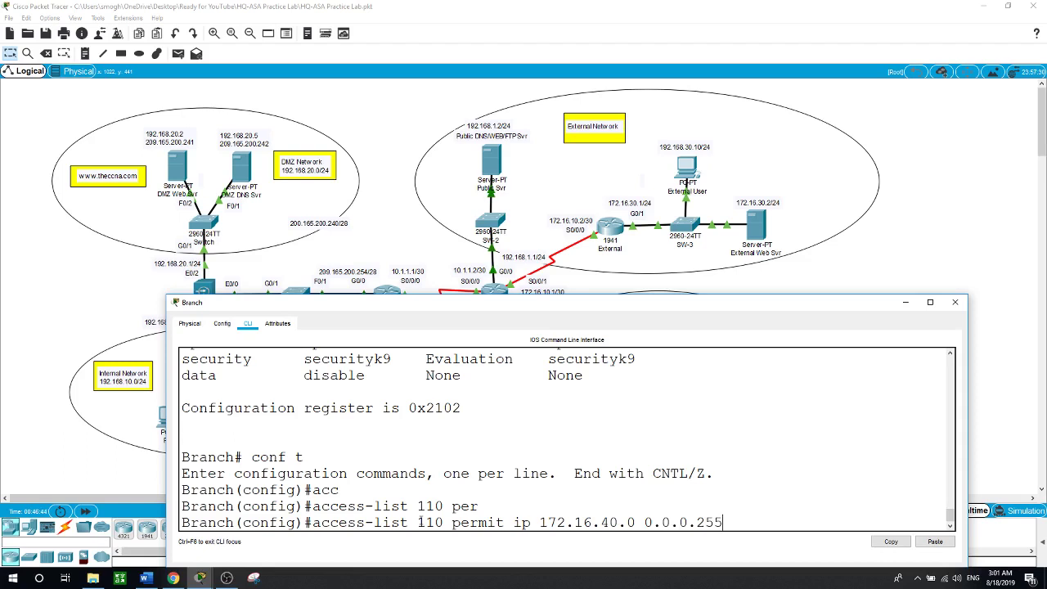
pyautogui.write(' 209.165.200.240')
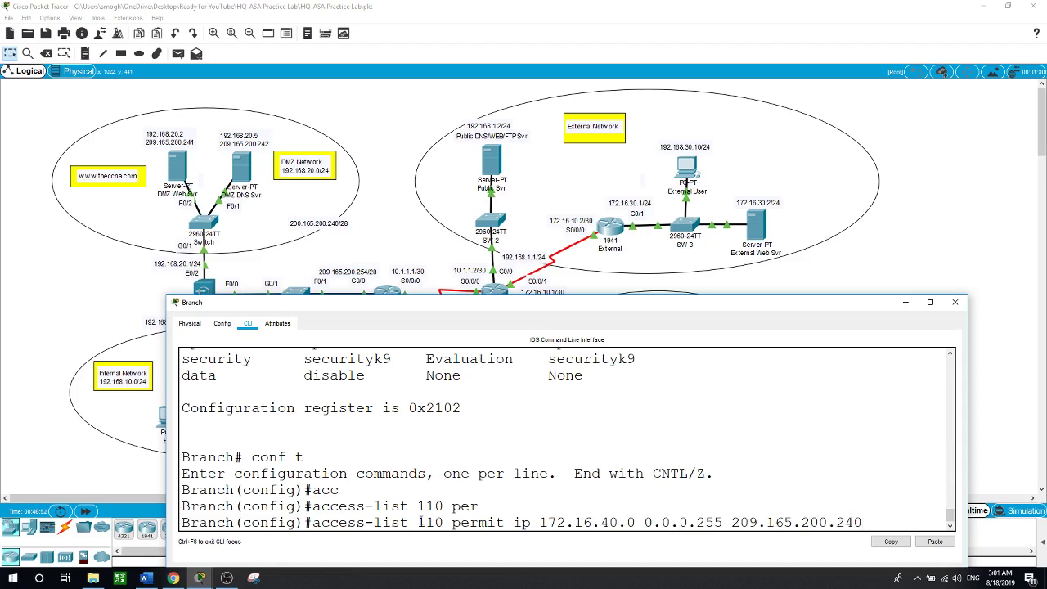
pyautogui.write(' 0.0.0.15')
pyautogui.press('Return')
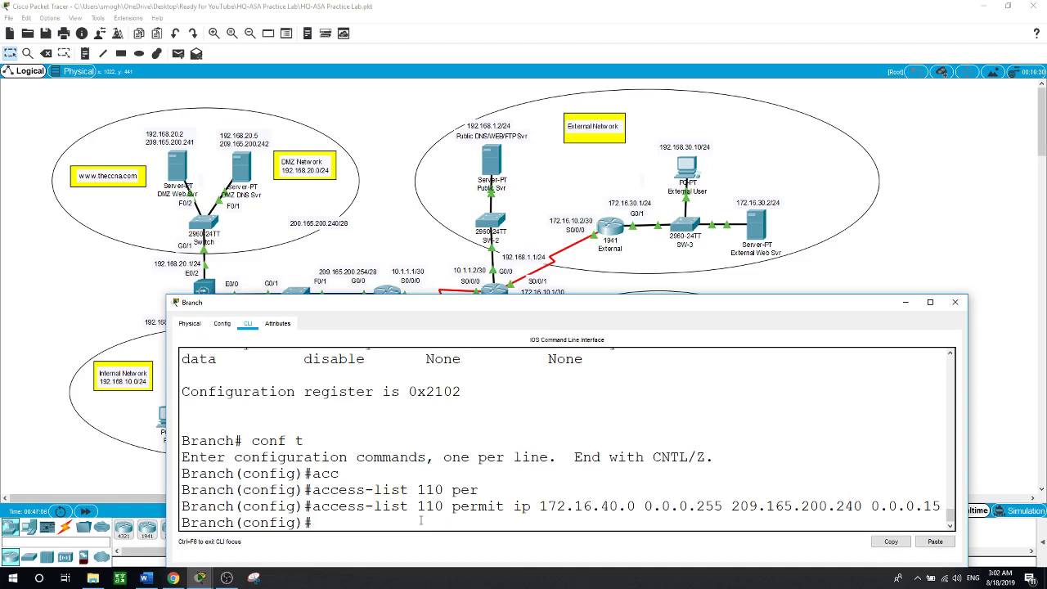
# - Create ISAKMP policy 10 on the Branch router
pyautogui.write('cryp')
pyautogui.press('Tab')
pyautogui.write('is')
pyautogui.press('Tab')
pyautogui.write('po')
pyautogui.press('Tab')
pyautogui.write('10')
pyautogui.press('Return')
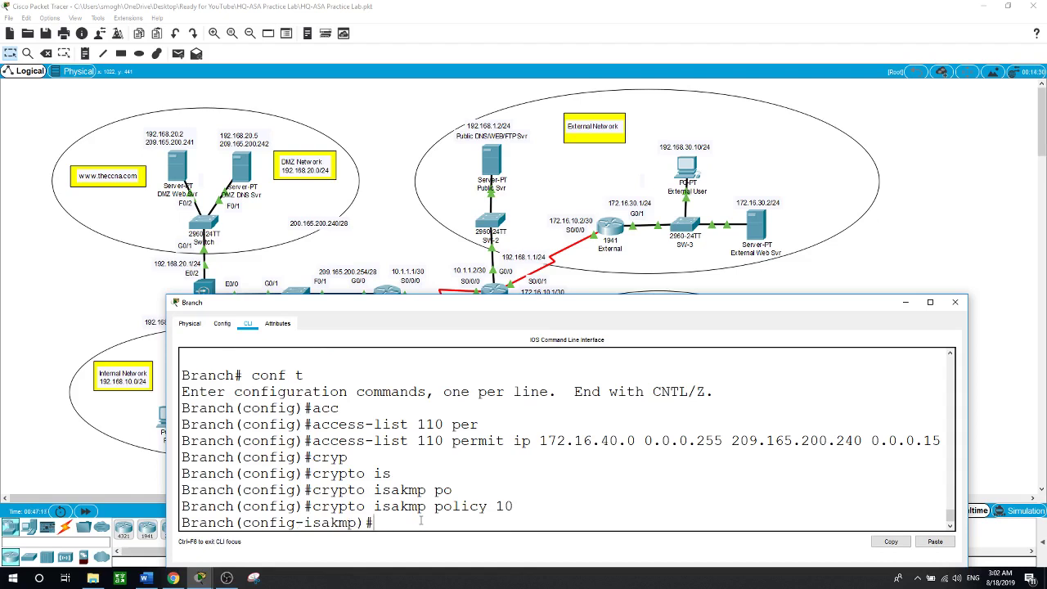
# - Set the policy encryption to AES 256 and hash to SHA
pyautogui.write('en')
pyautogui.press('Tab')
pyautogui.write('a')
pyautogui.write('ses')
pyautogui.press('BackSpace')
pyautogui.press('BackSpace')
pyautogui.press('BackSpace')
pyautogui.write('e')
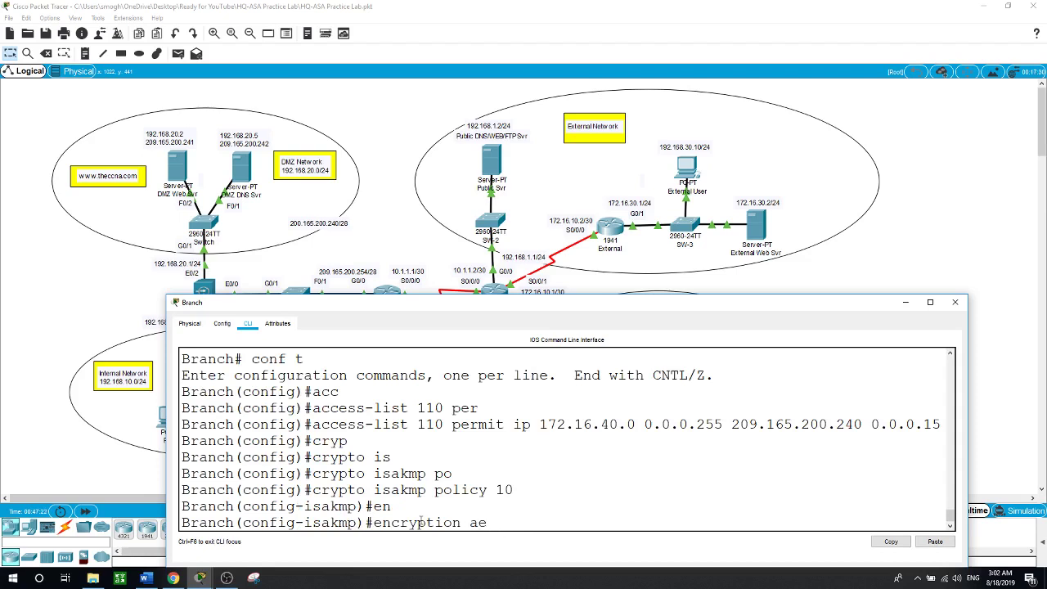
pyautogui.write('s ?')
pyautogui.write('256')
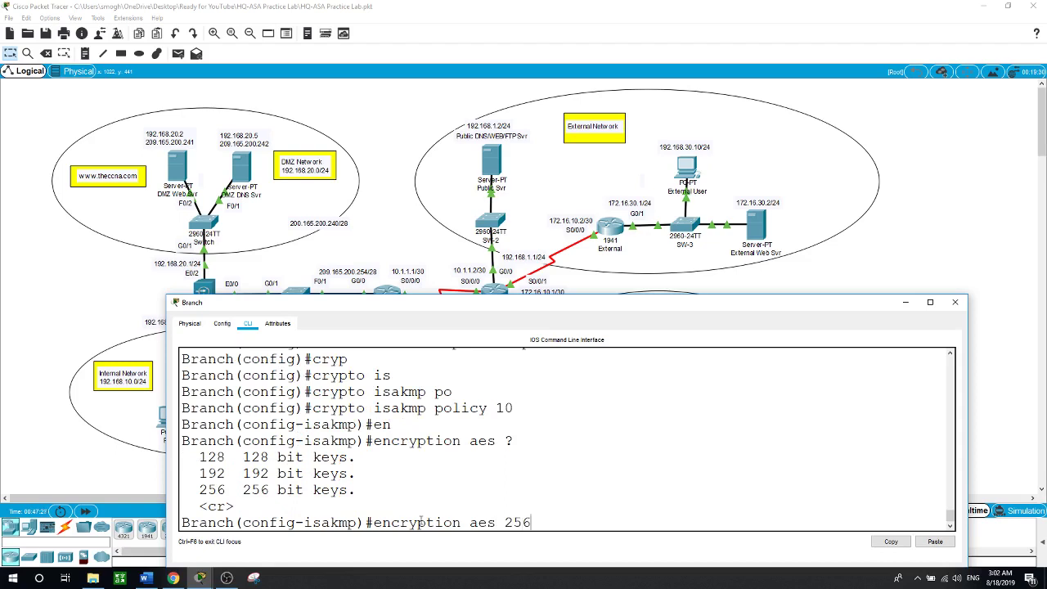
pyautogui.press('Return')
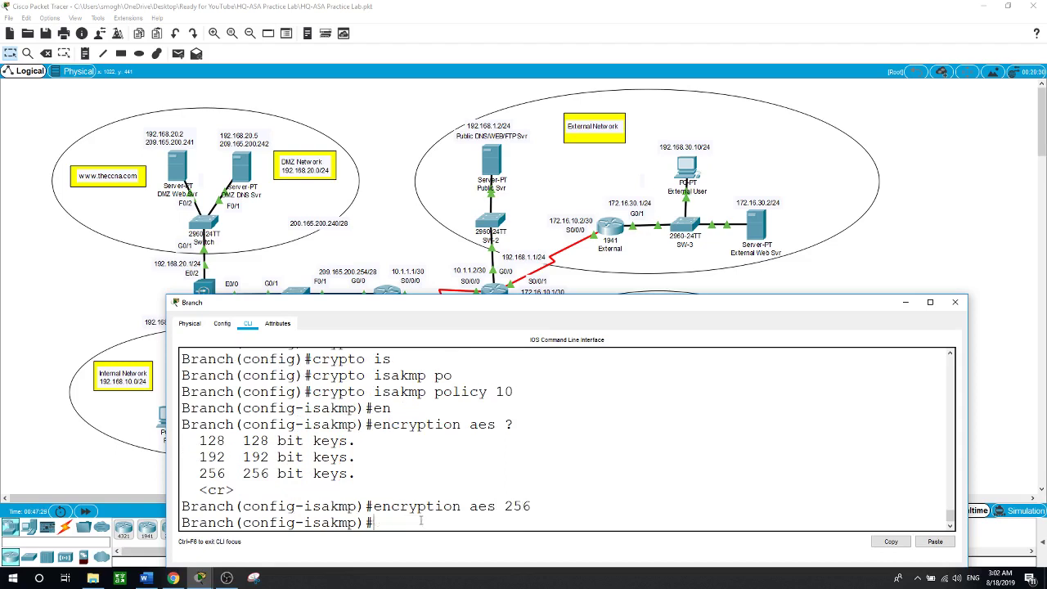
pyautogui.write('sh')
pyautogui.press('BackSpace')
pyautogui.press('BackSpace')
pyautogui.write('has')
pyautogui.press('Tab')
pyautogui.write('sh')
pyautogui.press('Tab')
pyautogui.press('Return')
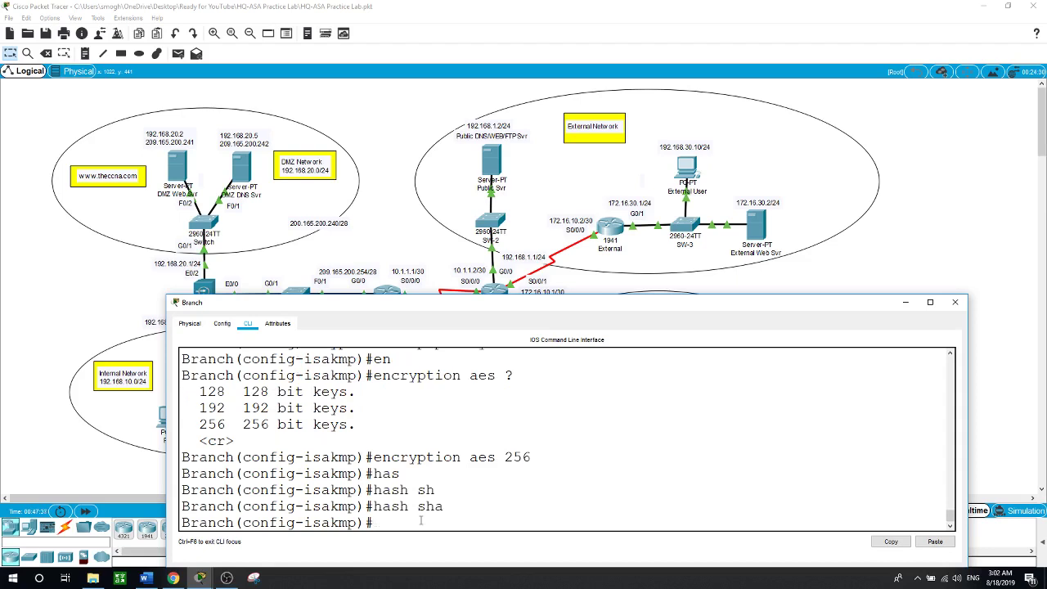
# - Set pre-share authentication, group 5 and lifetime 86400, then exit the policy
pyautogui.write('au')
pyautogui.press('Tab')
pyautogui.write('pr')
pyautogui.press('Tab')
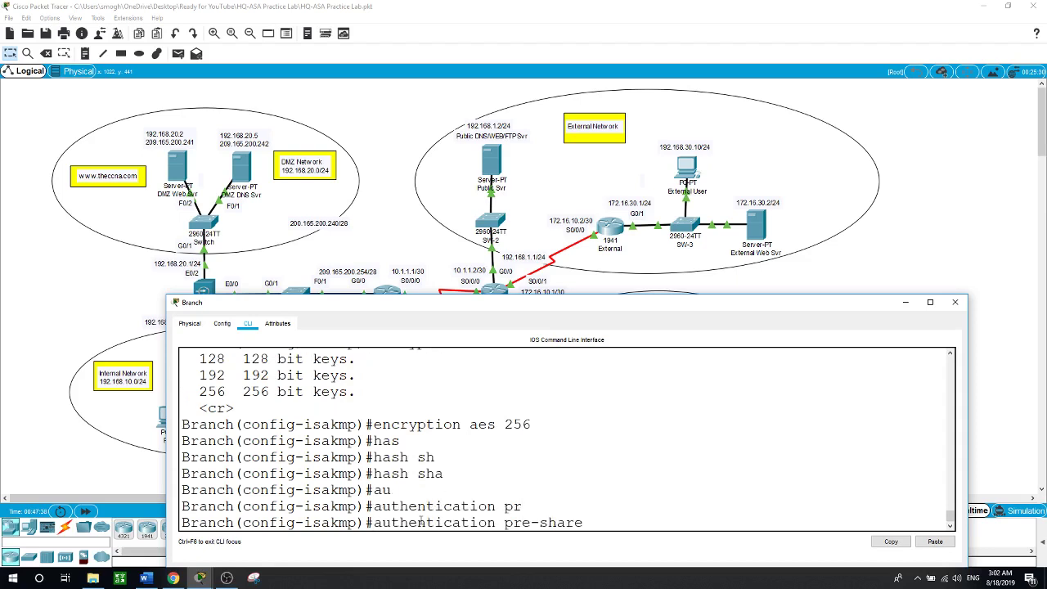
pyautogui.press('Return')
pyautogui.write('gr')
pyautogui.press('Tab')
pyautogui.write('5')
pyautogui.press('Return')
pyautogui.write('li')
pyautogui.press('Tab')
pyautogui.write('86400')
pyautogui.press('Return')
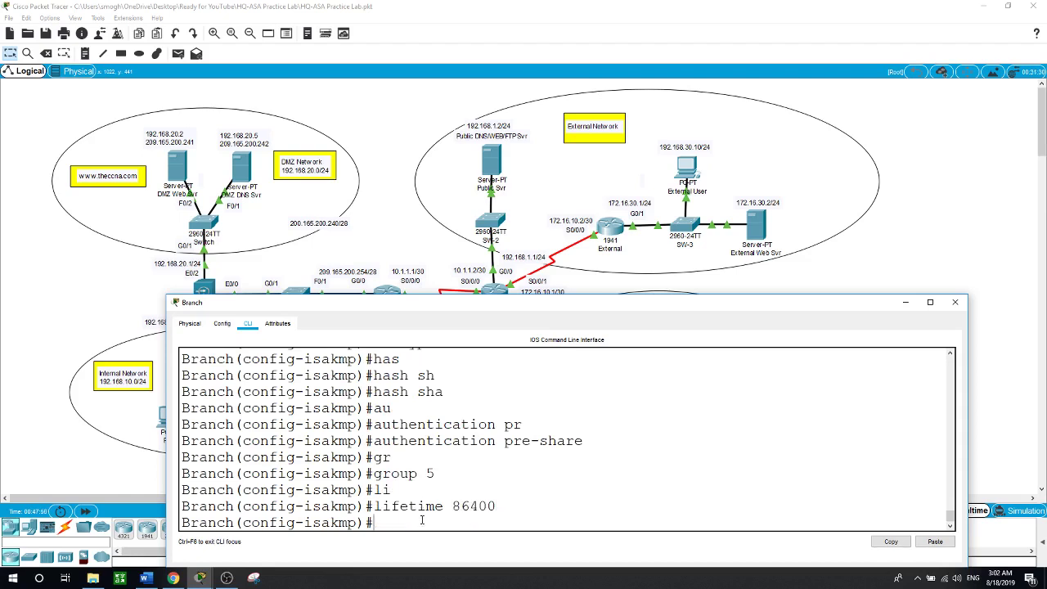
pyautogui.write('exit')
pyautogui.press('Return')
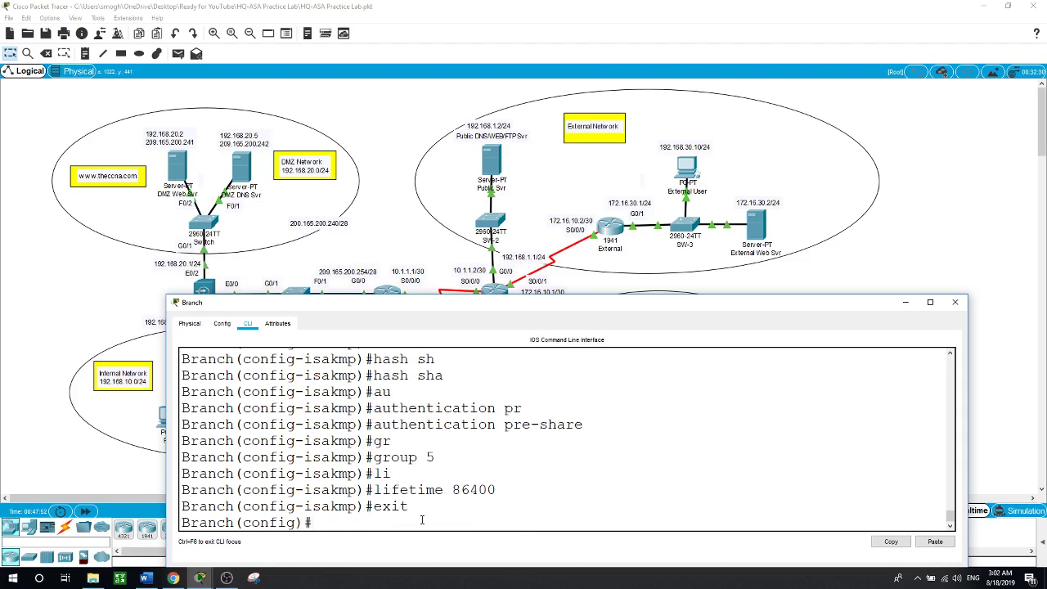
# - Configure the Branch ISAKMP pre-shared key for peer 10.1.1.1
pyautogui.write('cr')
pyautogui.press('Tab')
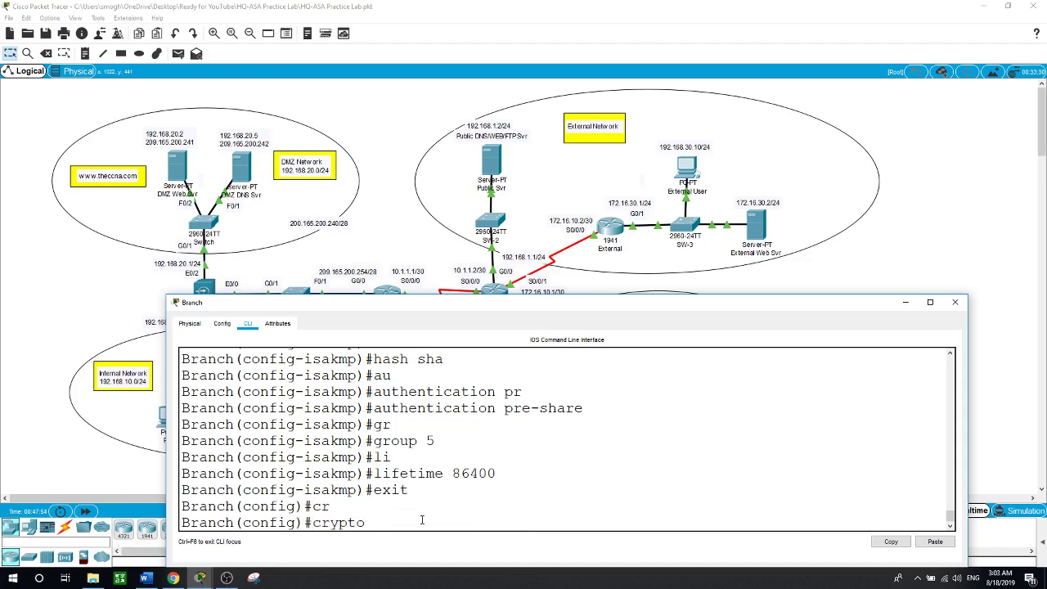
pyautogui.write('is')
pyautogui.press('Tab')
pyautogui.write('ke')
pyautogui.press('Tab')
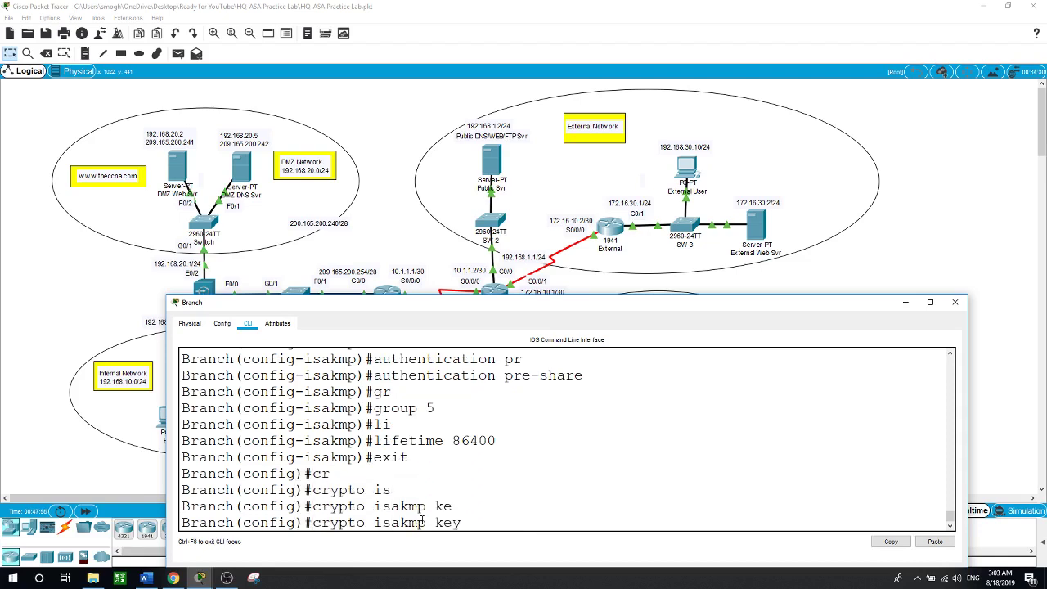
pyautogui.write('cisco ad')
pyautogui.press('Tab')
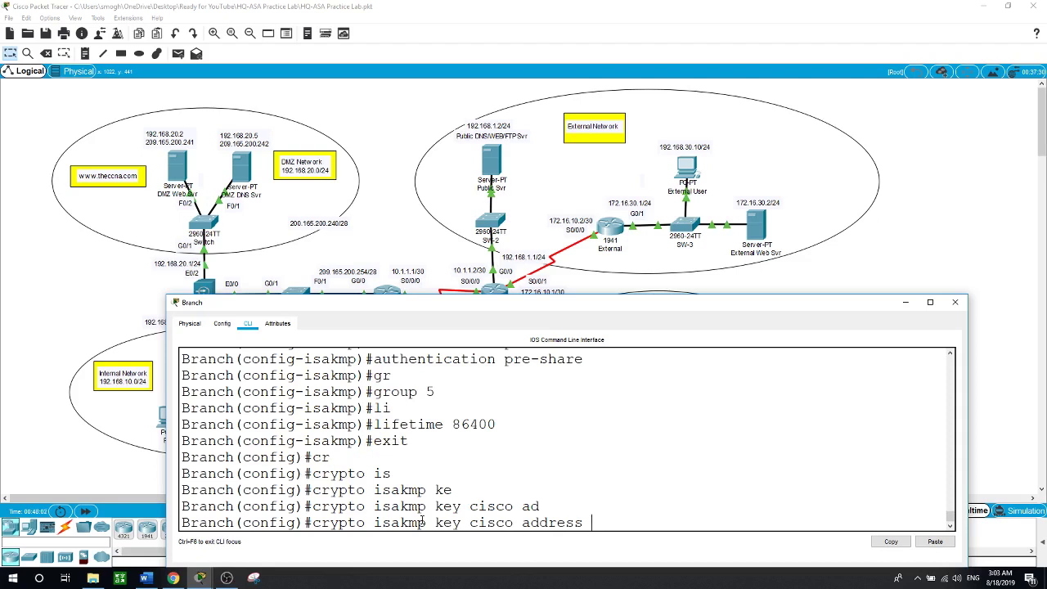
pyautogui.click(954, 302)
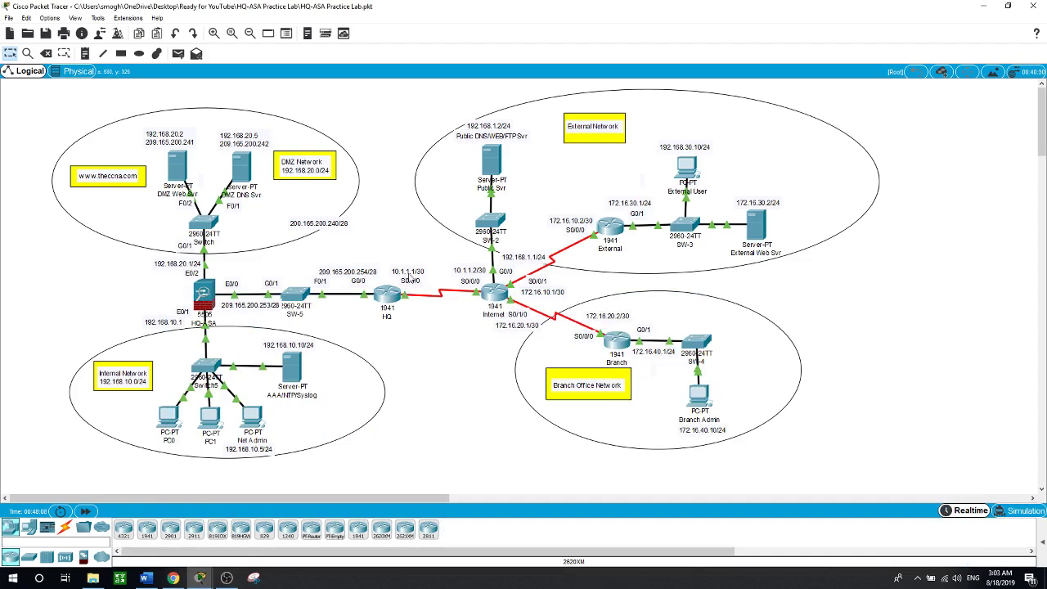
pyautogui.click(615, 339)
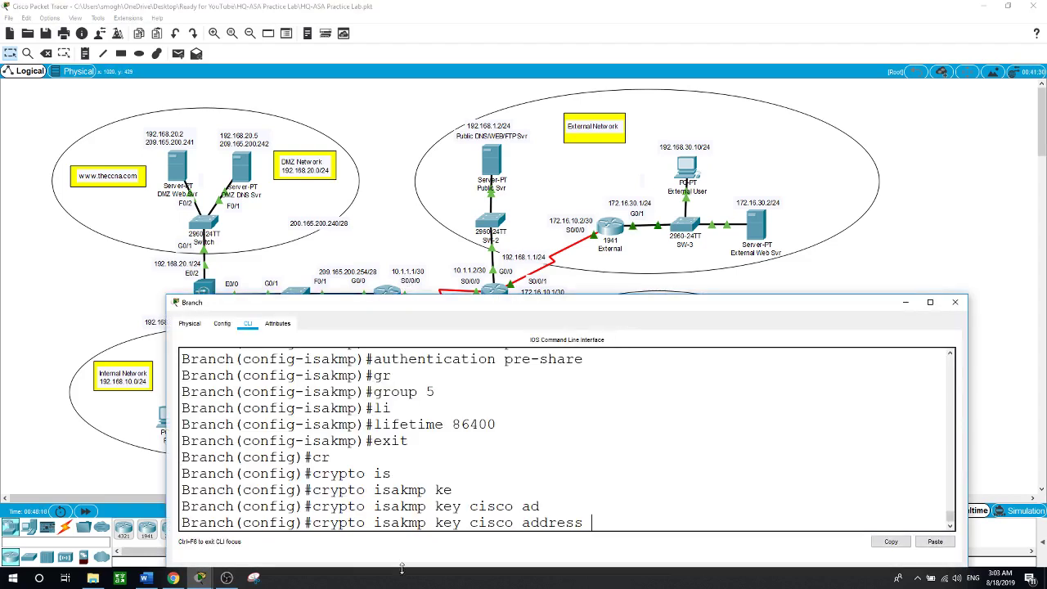
pyautogui.write('10.1.1.1')
pyautogui.press('Return')
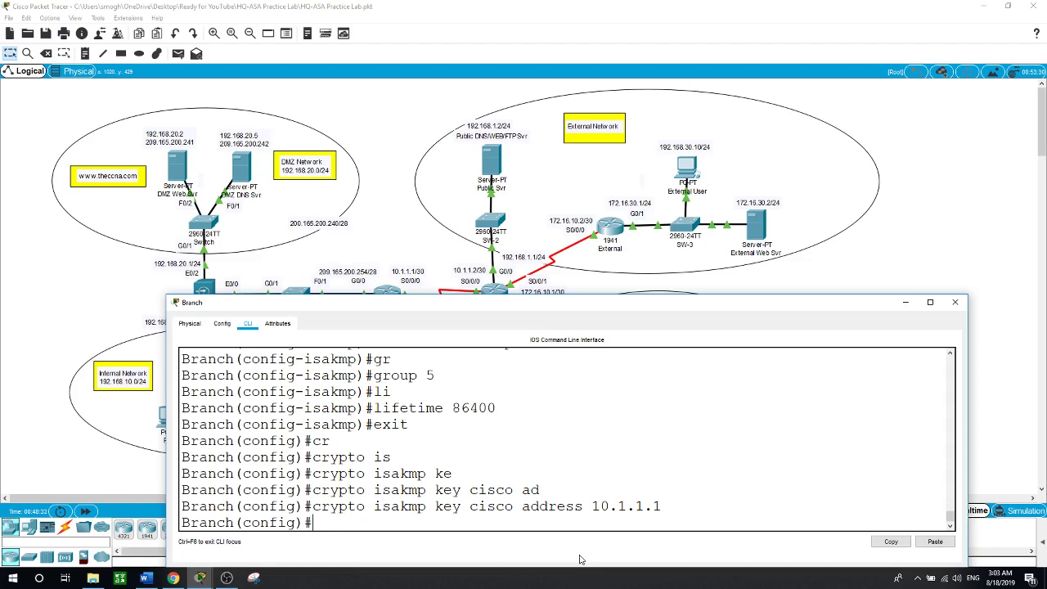
# - Create Branch transform set VPN-SET using esp-aes 256 and esp-sha-hmac
pyautogui.write('cr')
pyautogui.press('Tab')
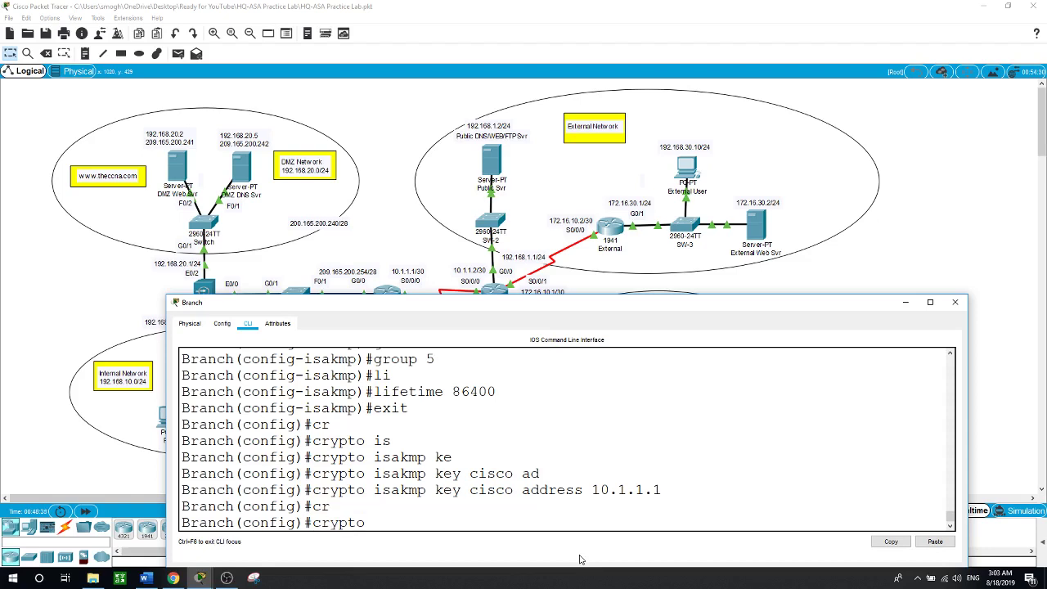
pyautogui.write('ip')
pyautogui.press('Tab')
pyautogui.write('t')
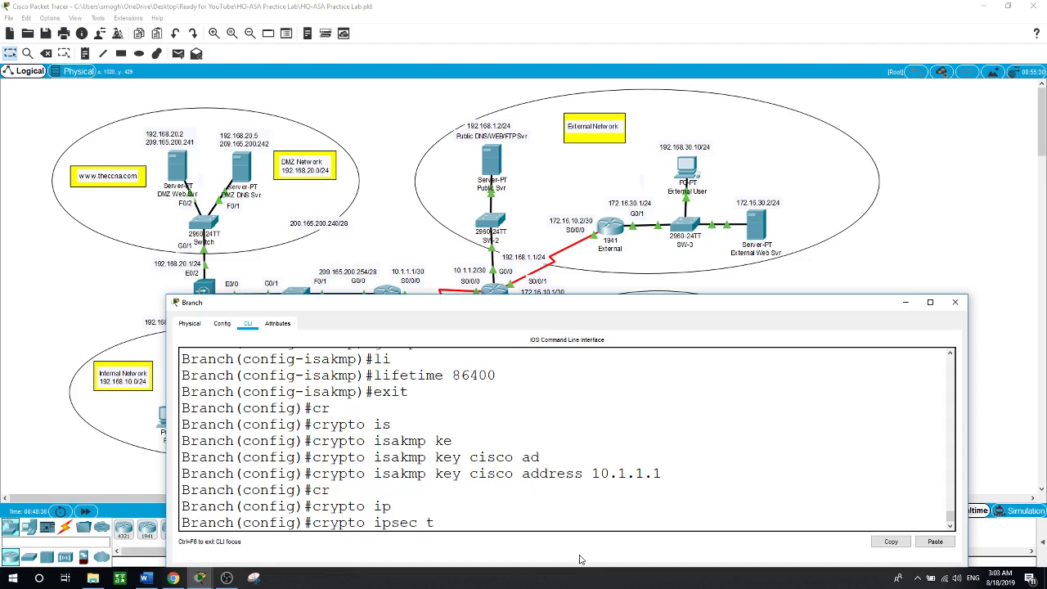
pyautogui.write('r')
pyautogui.press('Tab')
pyautogui.write('VP')
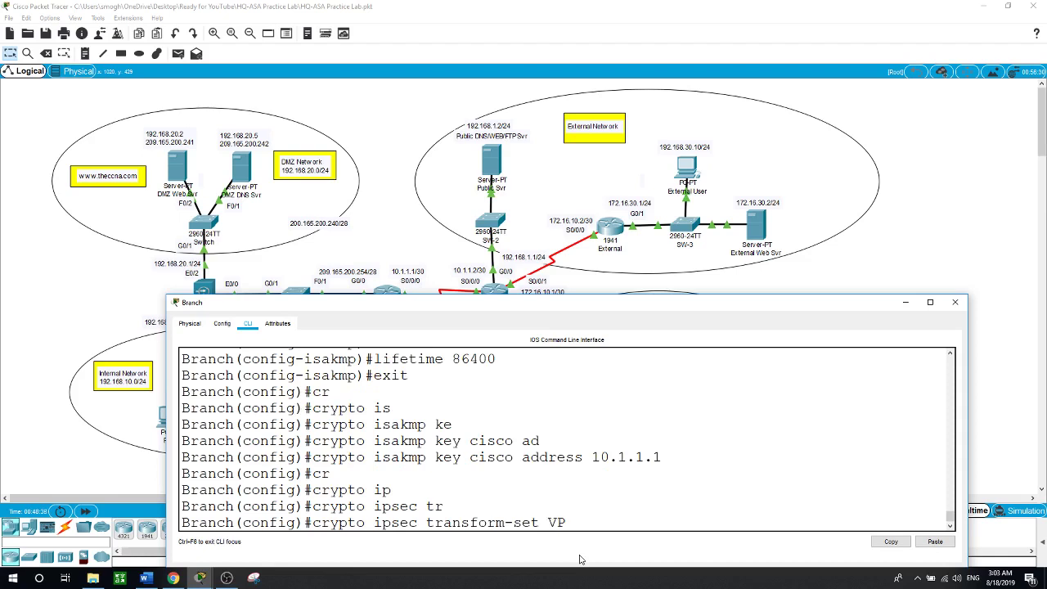
pyautogui.write('N-SET esp-aes 256')
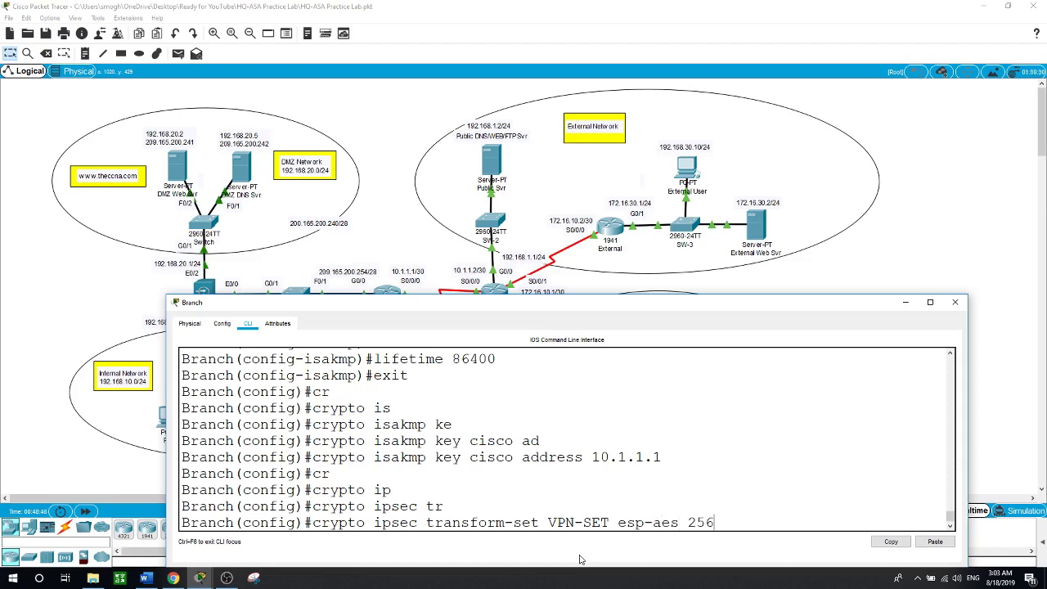
pyautogui.write(' esp')
pyautogui.write('-')
pyautogui.write('sh')
pyautogui.press('Tab')
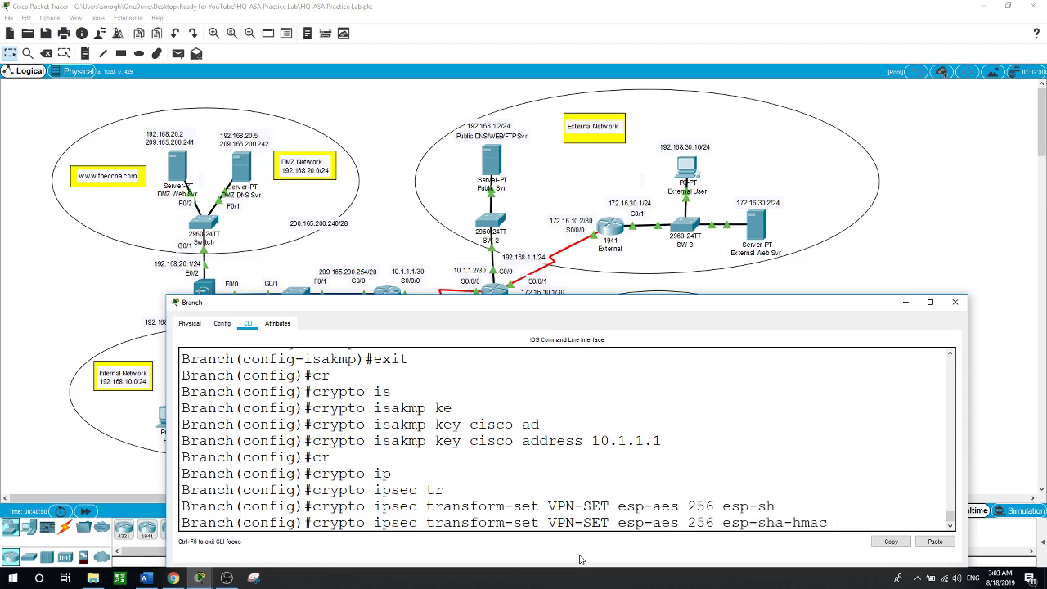
pyautogui.press('Return')
pyautogui.write('cr')
pyautogui.press('Tab')
# - Create crypto map VPN-MAP 10 ipsec-isakmp on Branch with peer 10.1.1.1
pyautogui.write('m')
pyautogui.press('Tab')
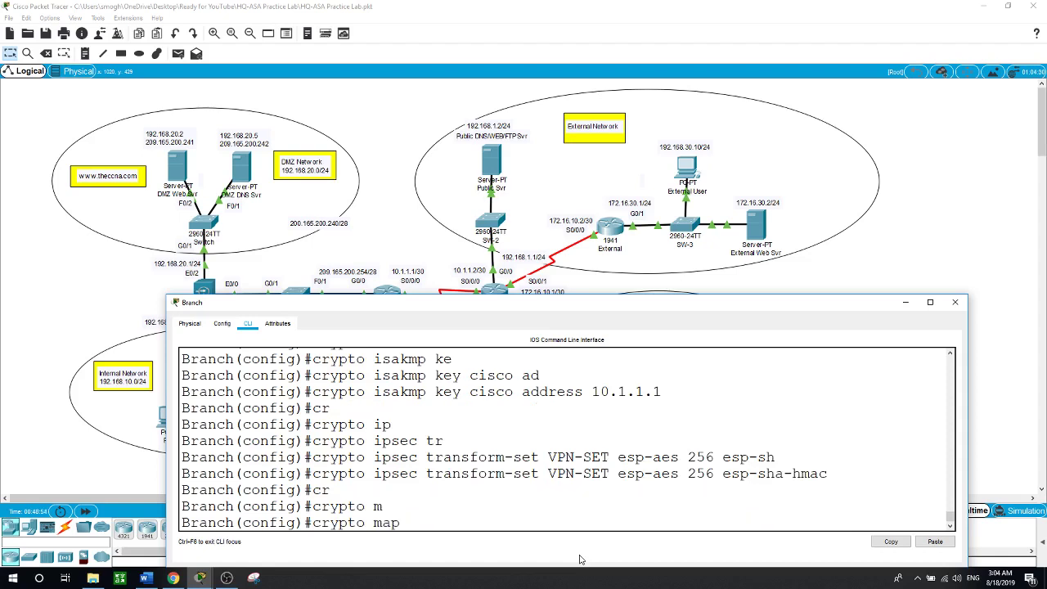
pyautogui.write('VPN-MAP 10 ip')
pyautogui.press('Tab')
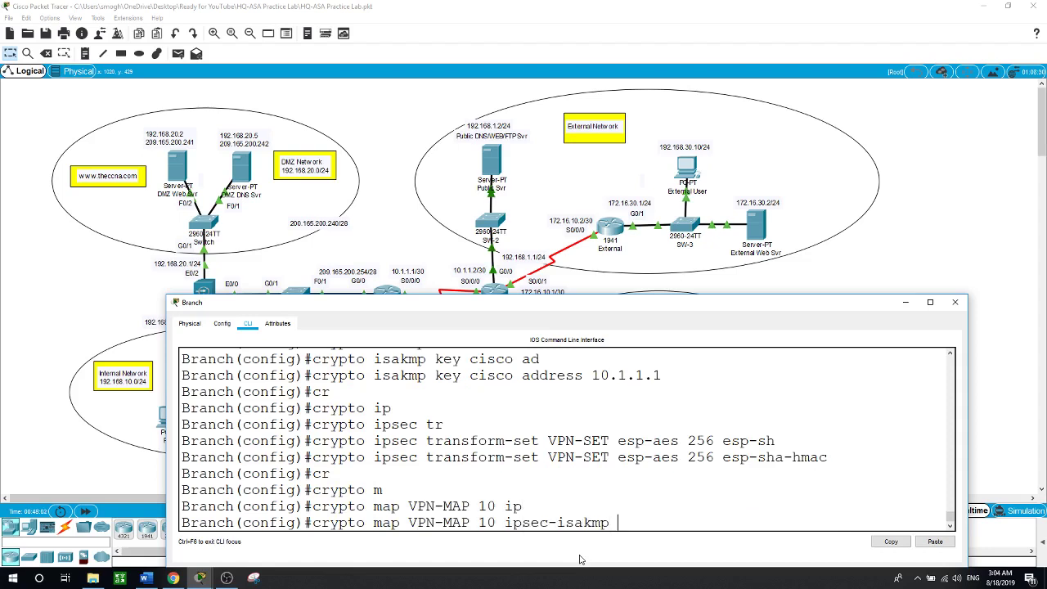
pyautogui.press('Return')
pyautogui.write('se')
pyautogui.press('Tab')
pyautogui.write('pe')
pyautogui.press('Tab')
pyautogui.write('10.1.1.1')
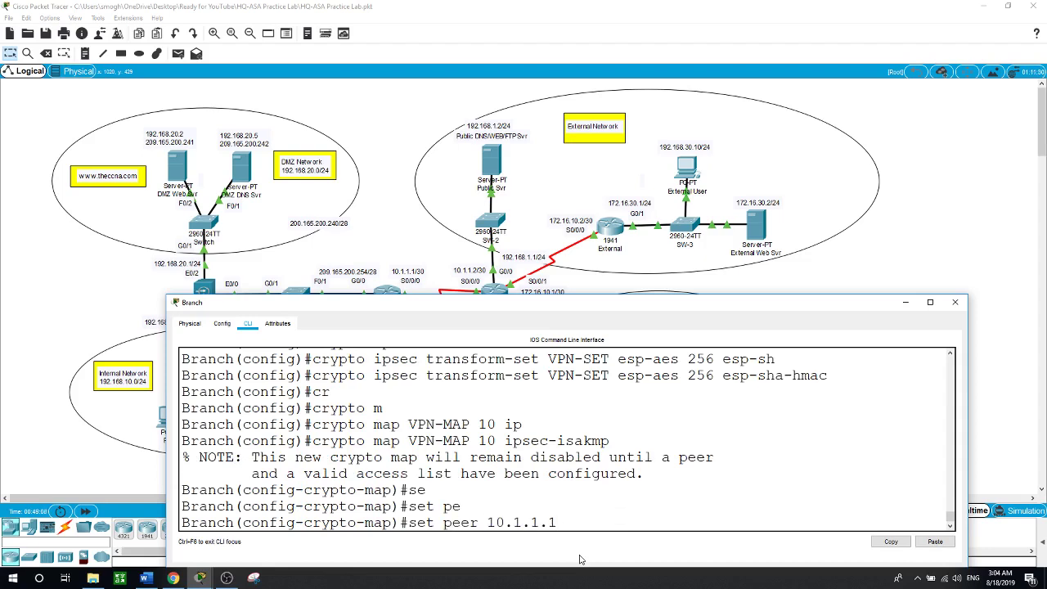
pyautogui.press('Return')
# - Set PFS group5 and an 86400-second security-association lifetime on the crypto map
pyautogui.write('se')
pyautogui.press('Tab')
pyautogui.write('p')
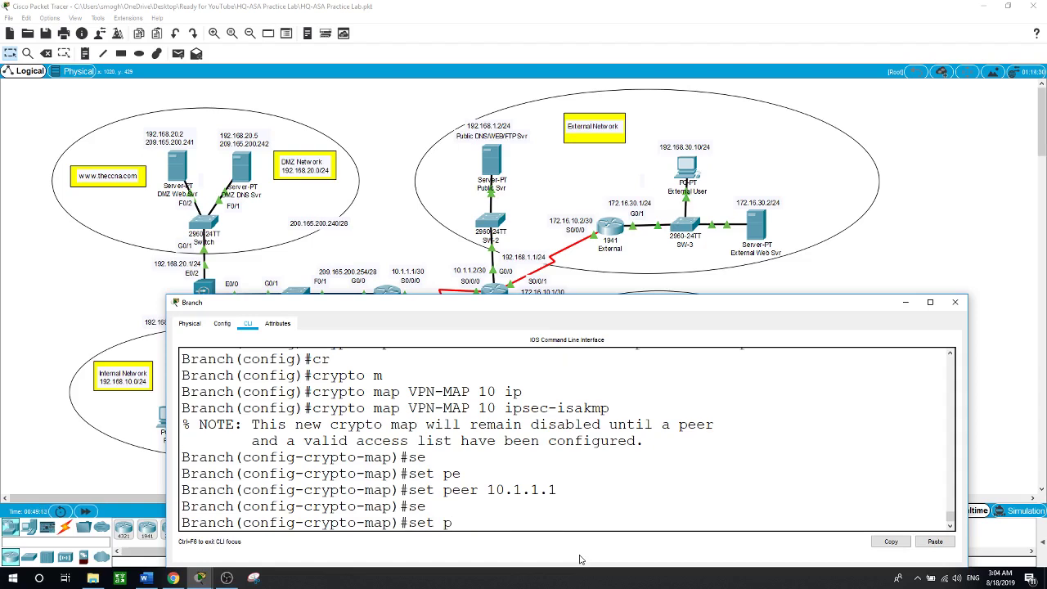
pyautogui.write('fs group5')
pyautogui.press('Return')
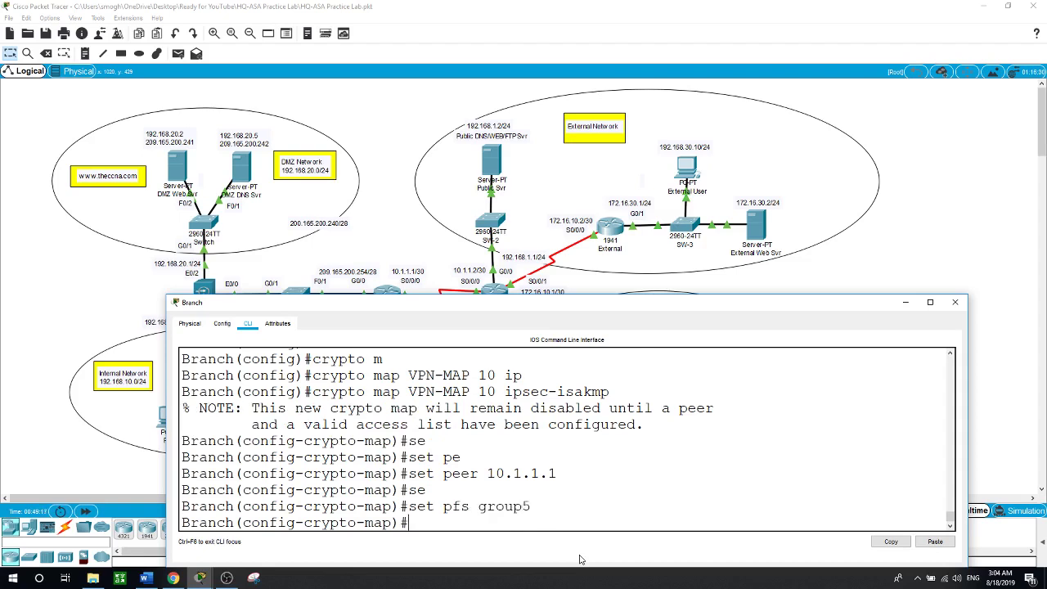
pyautogui.write('set se')
pyautogui.press('Tab')
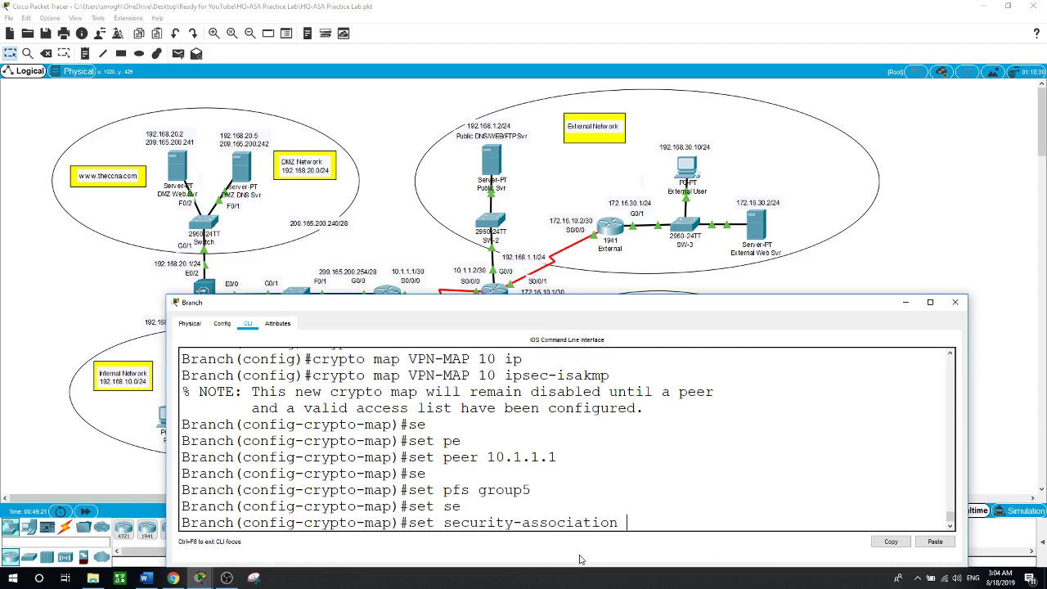
pyautogui.write('li')
pyautogui.press('Tab')
pyautogui.write('se')
pyautogui.press('Tab')
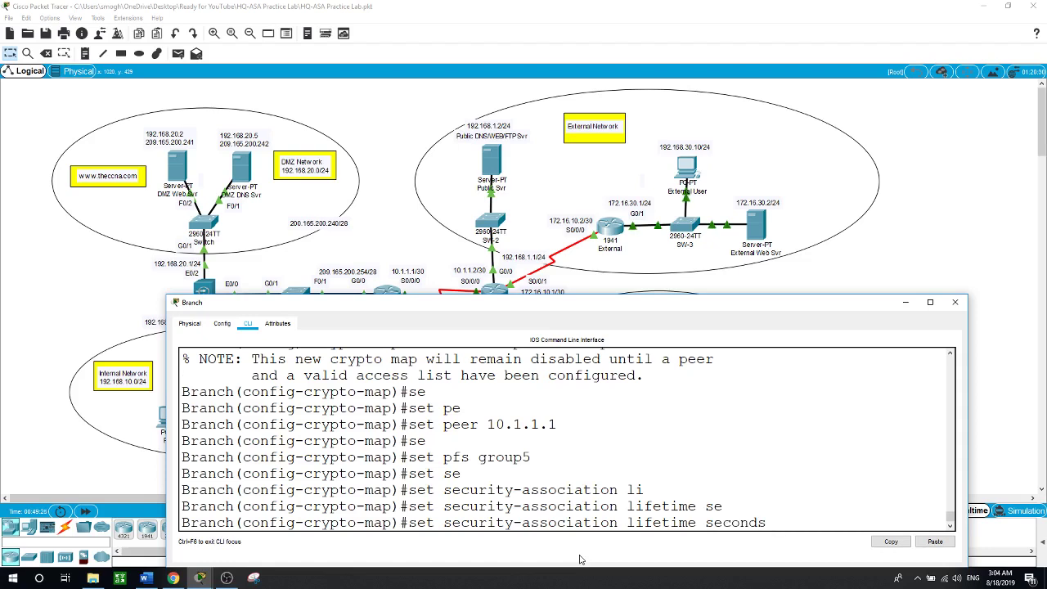
pyautogui.write('864')
pyautogui.write('00')
pyautogui.press('Return')
# - Attach transform set VPN-SET and bind access list 110 to the crypto map
pyautogui.write('set tr')
pyautogui.press('Tab')
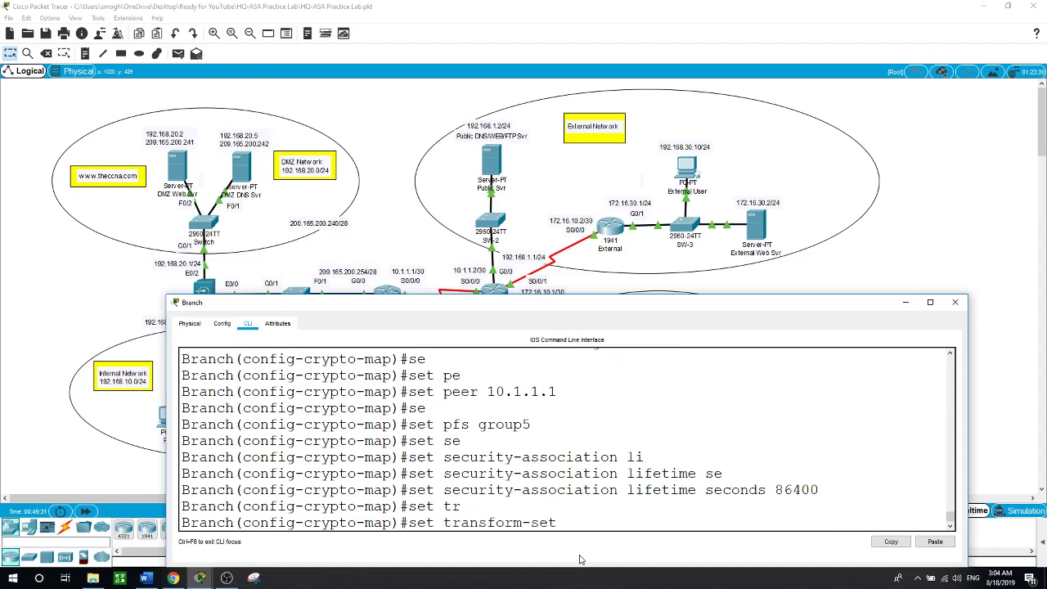
pyautogui.write('VPN-SET')
pyautogui.press('Return')
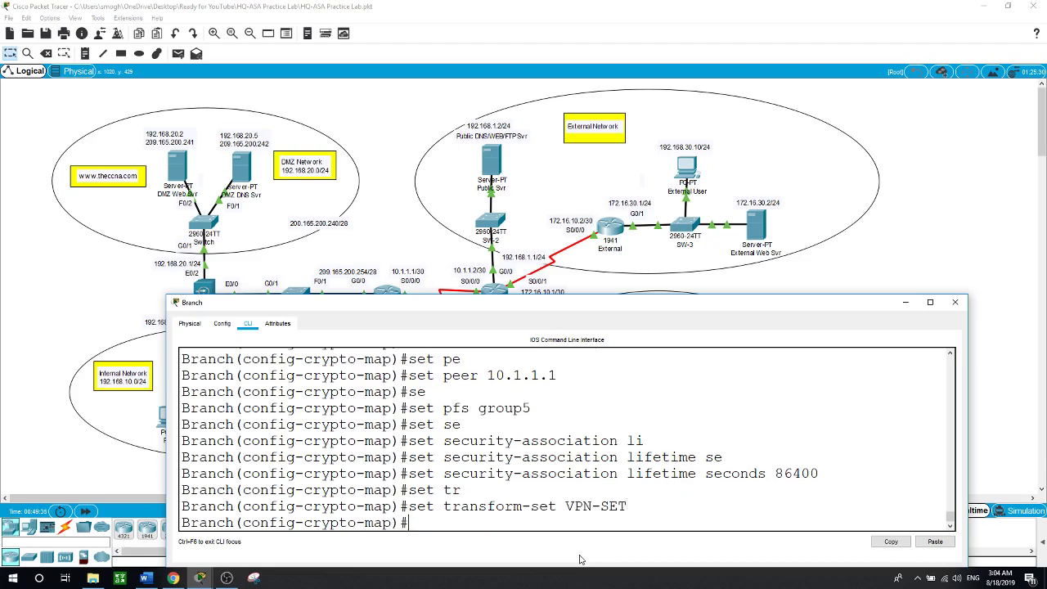
pyautogui.write('ma')
pyautogui.press('Tab')
pyautogui.write('ad')
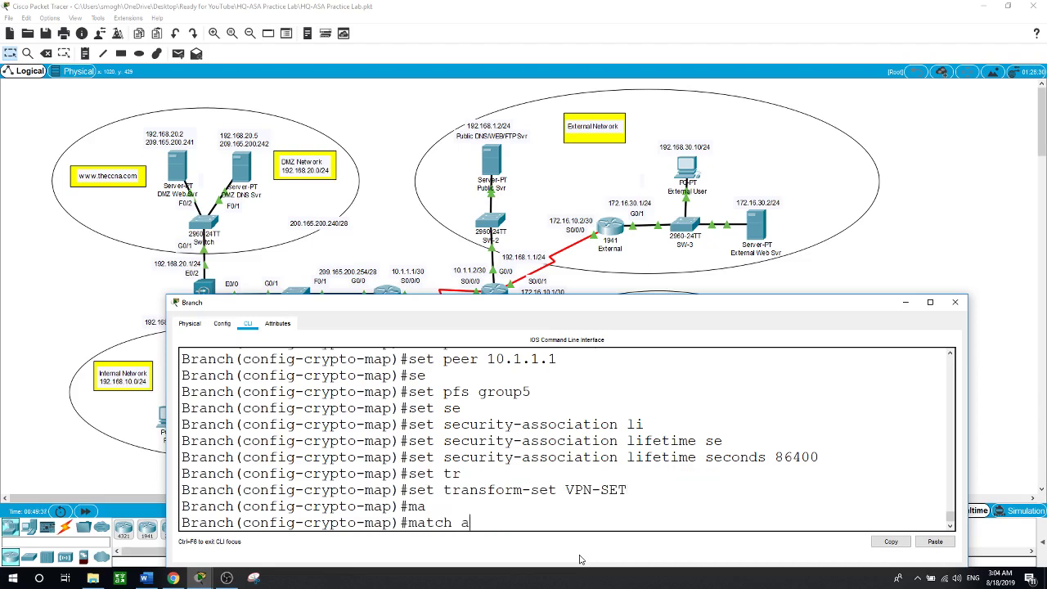
pyautogui.press('Tab')
pyautogui.write('11')
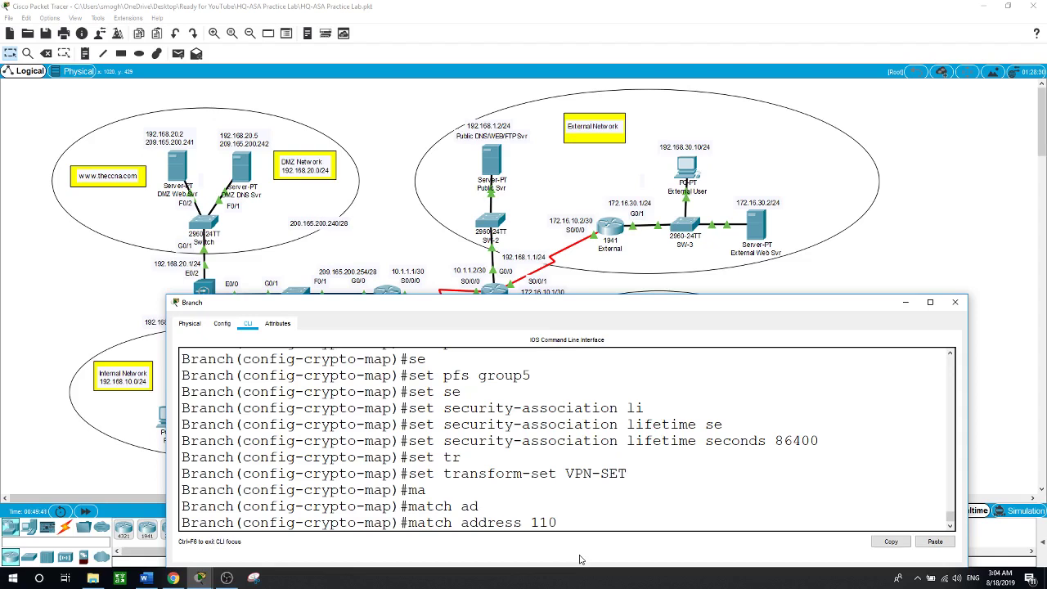
pyautogui.press('Return')
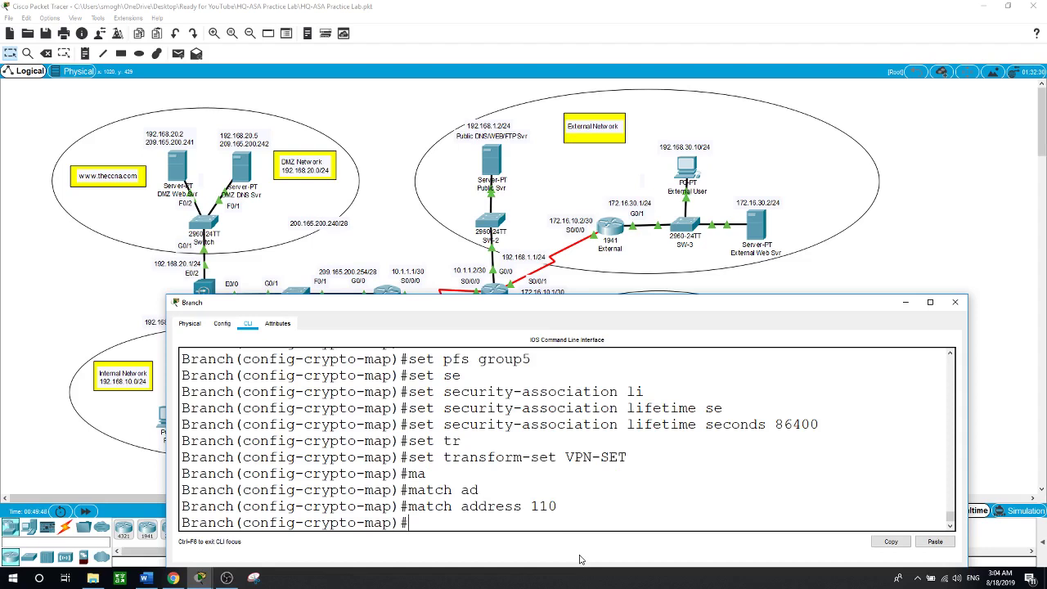
pyautogui.click(848, 251)
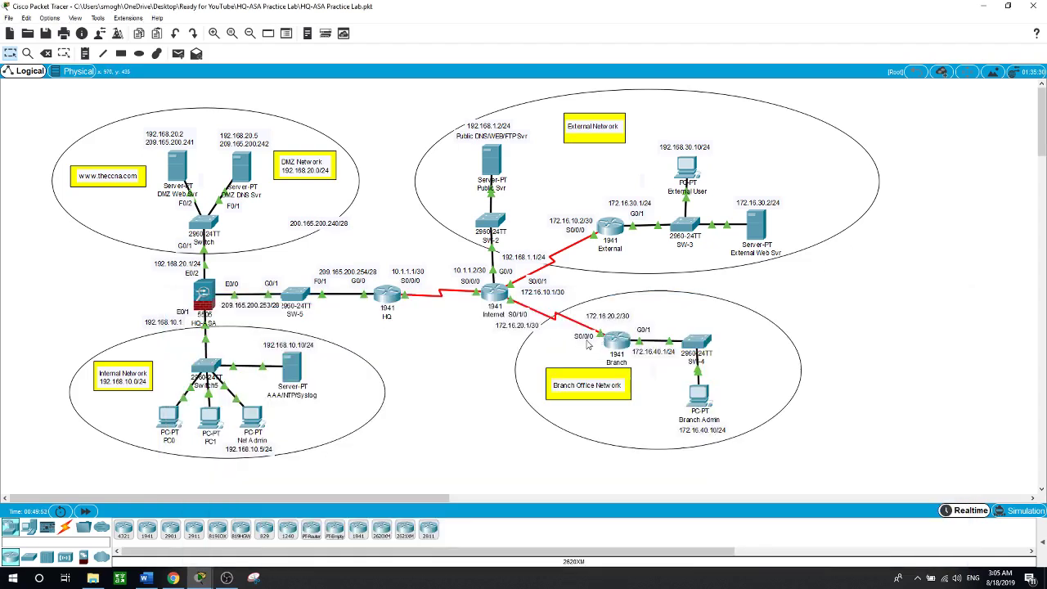
pyautogui.click(616, 341)
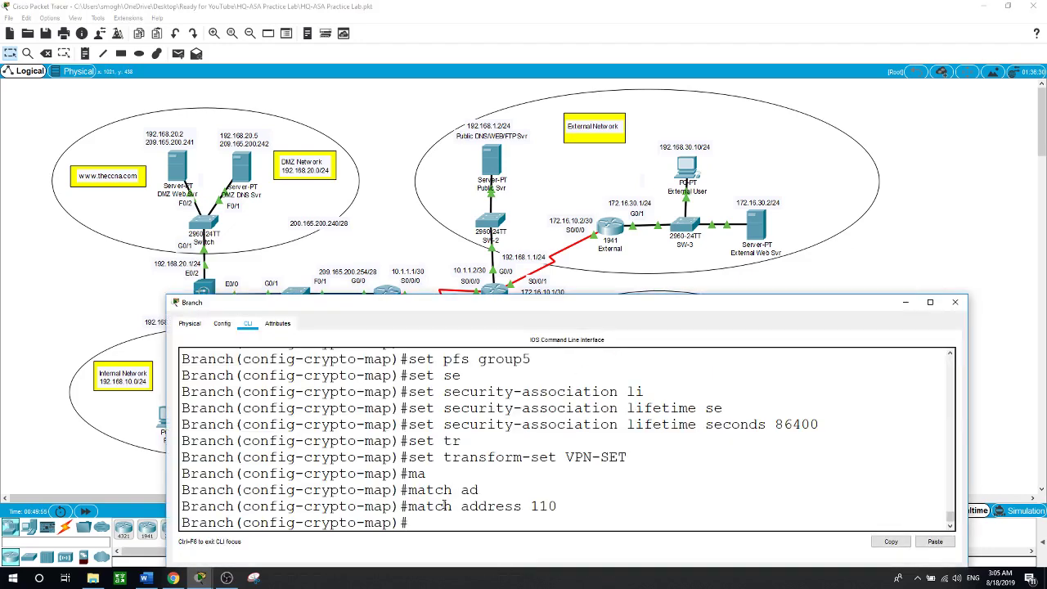
# - Apply crypto map VPN-MAP under Branch interface s0/0/0, then close the router window
pyautogui.write('exit')
pyautogui.press('Return')
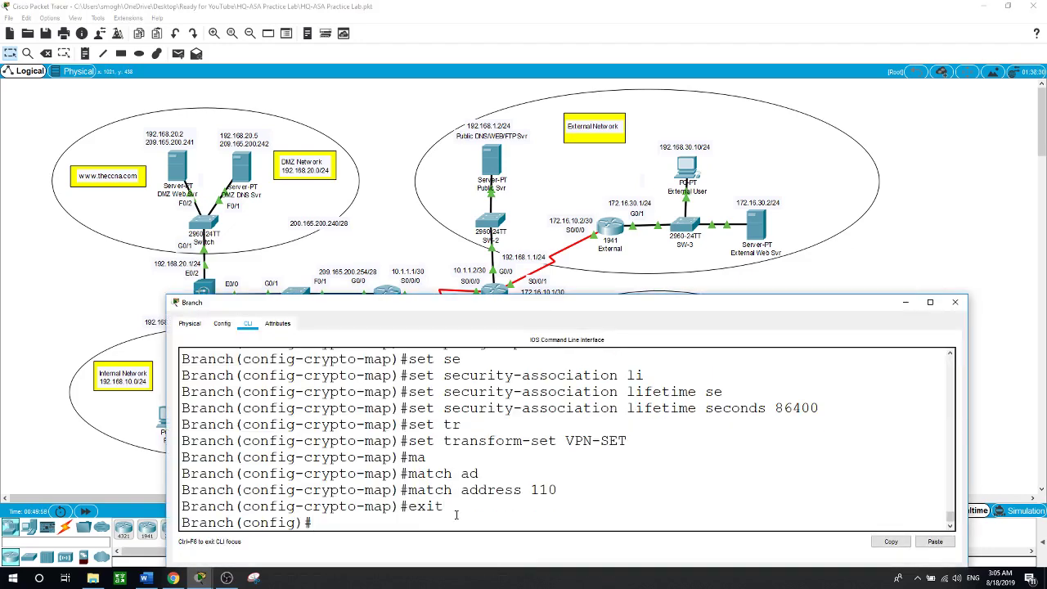
pyautogui.write('int s0/0/0')
pyautogui.press('Return')
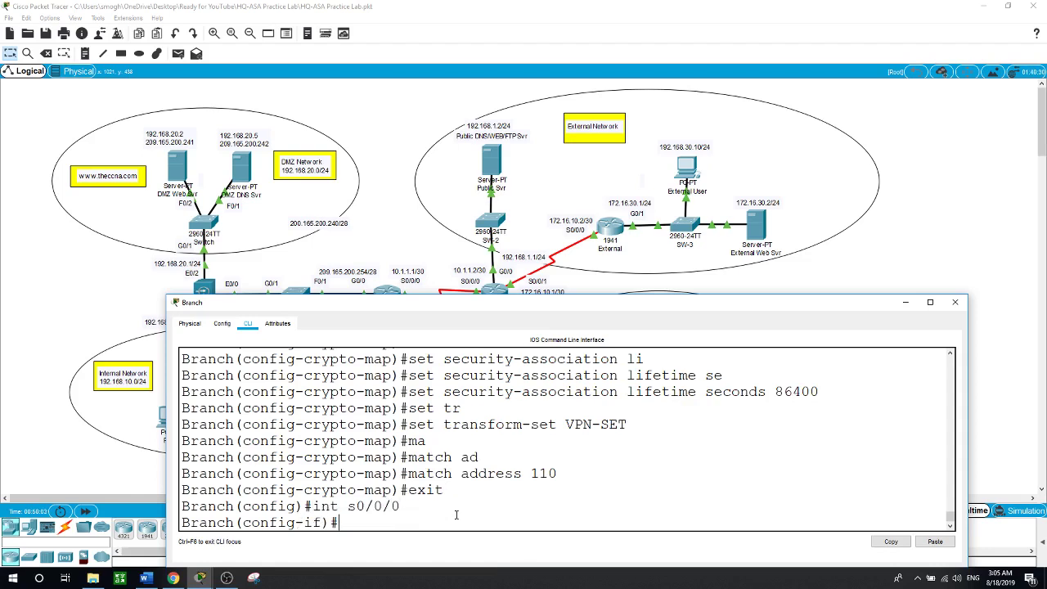
pyautogui.write('cr')
pyautogui.press('Tab')
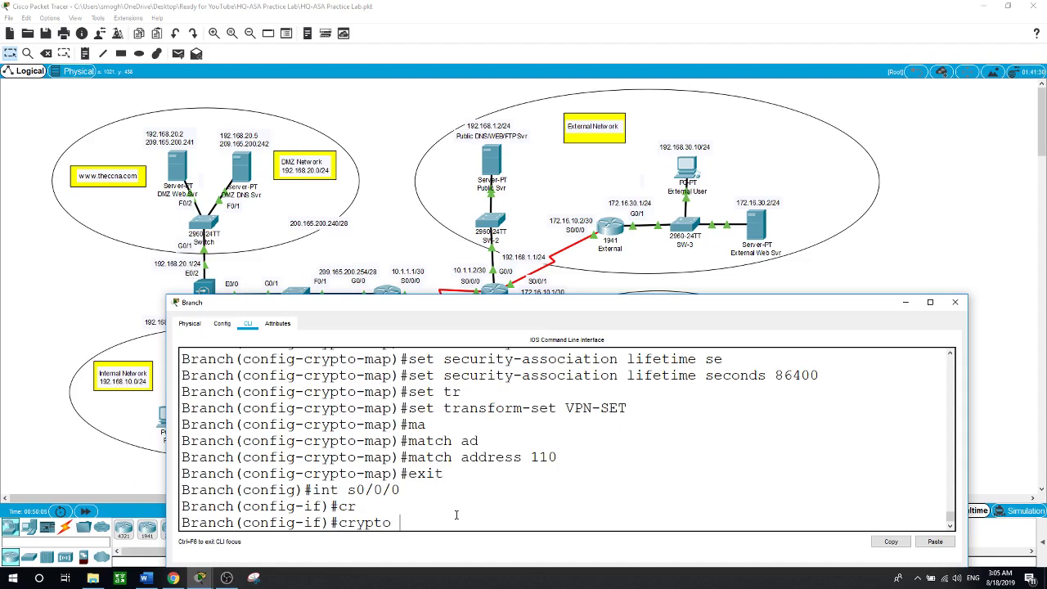
pyautogui.write('m')
pyautogui.press('Tab')
pyautogui.write('VP')
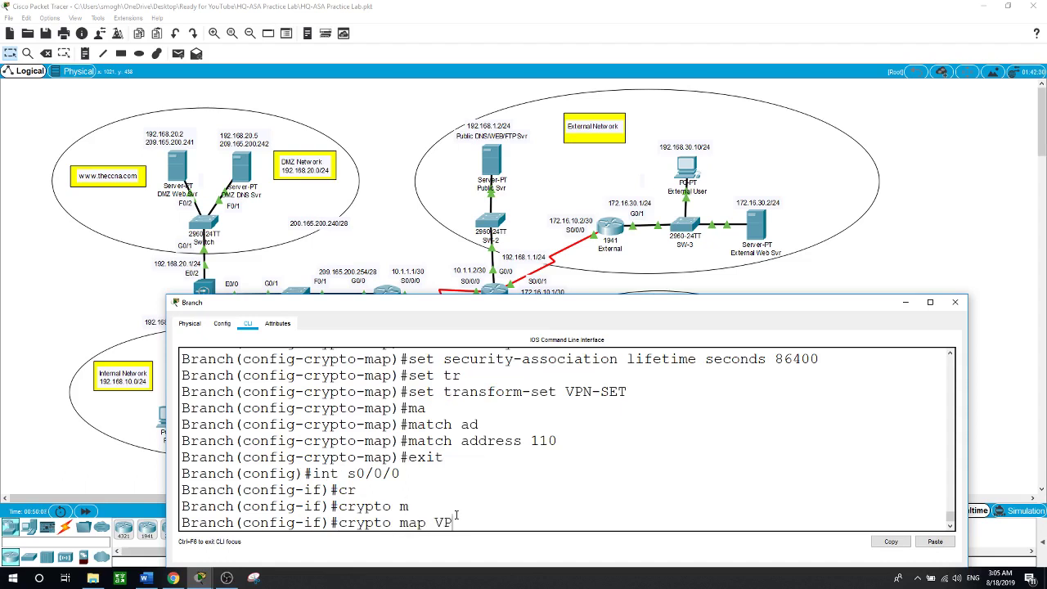
pyautogui.write('N-MAP')
pyautogui.press('Return')
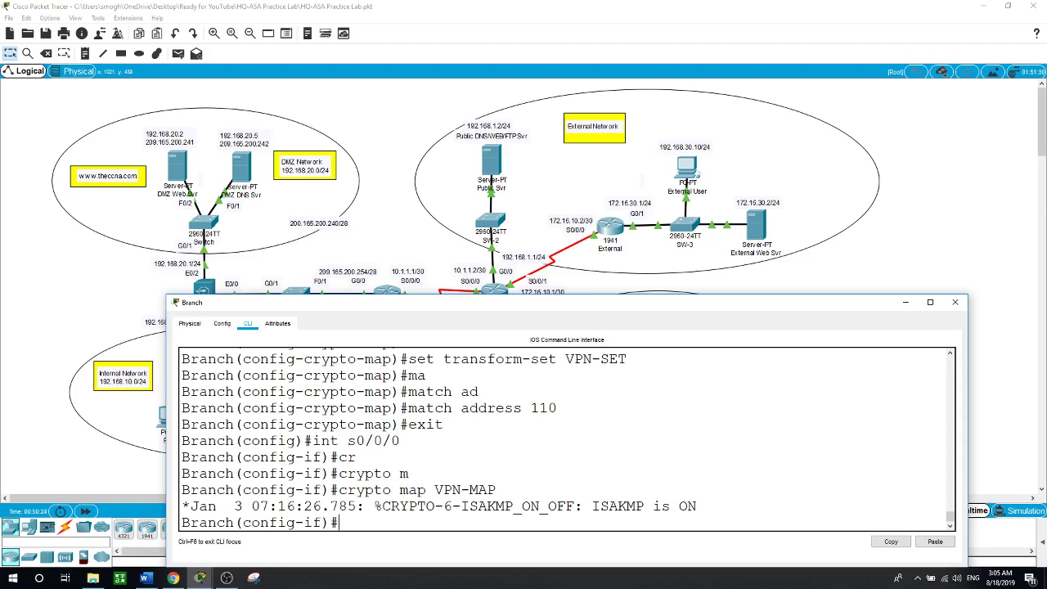
pyautogui.click(954, 301)
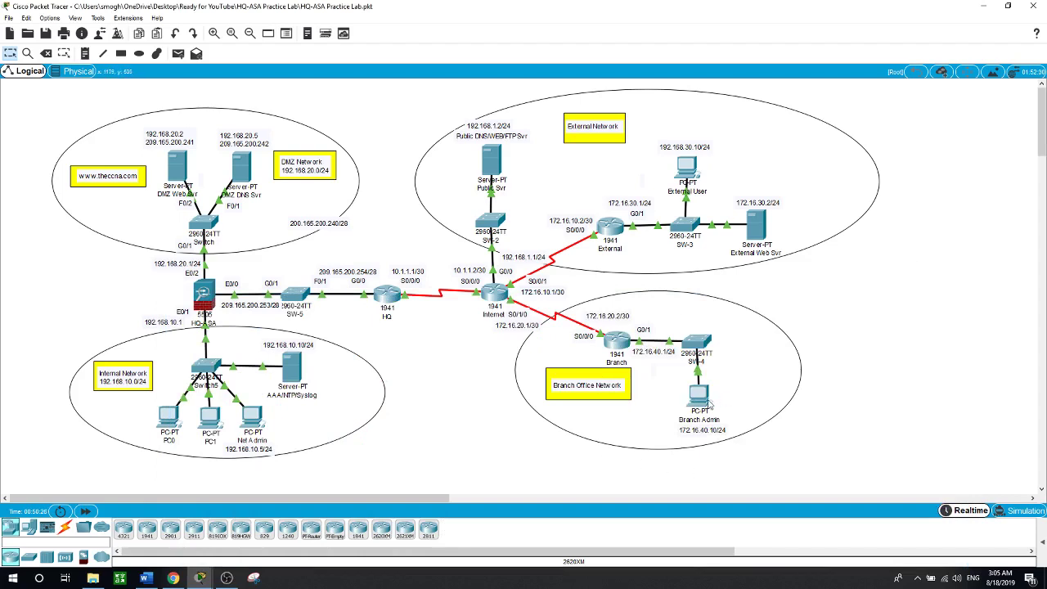
# - Rerun ftp 209.165.200.241 from Branch Admin's Command Prompt and log in with the FTP username
pyautogui.moveTo(709, 404)
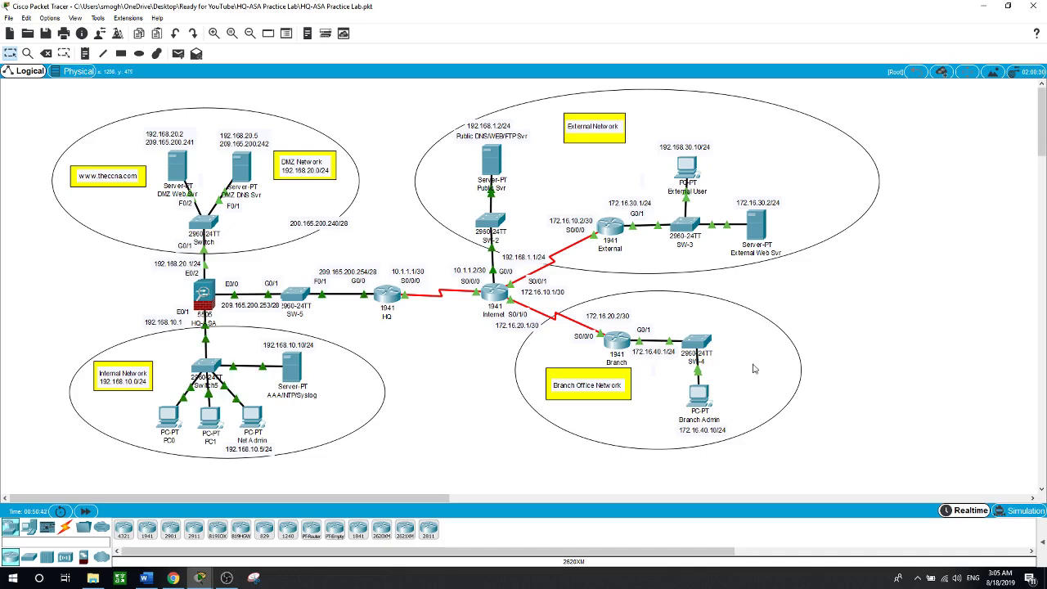
pyautogui.click(696, 394)
pyautogui.click(606, 160)
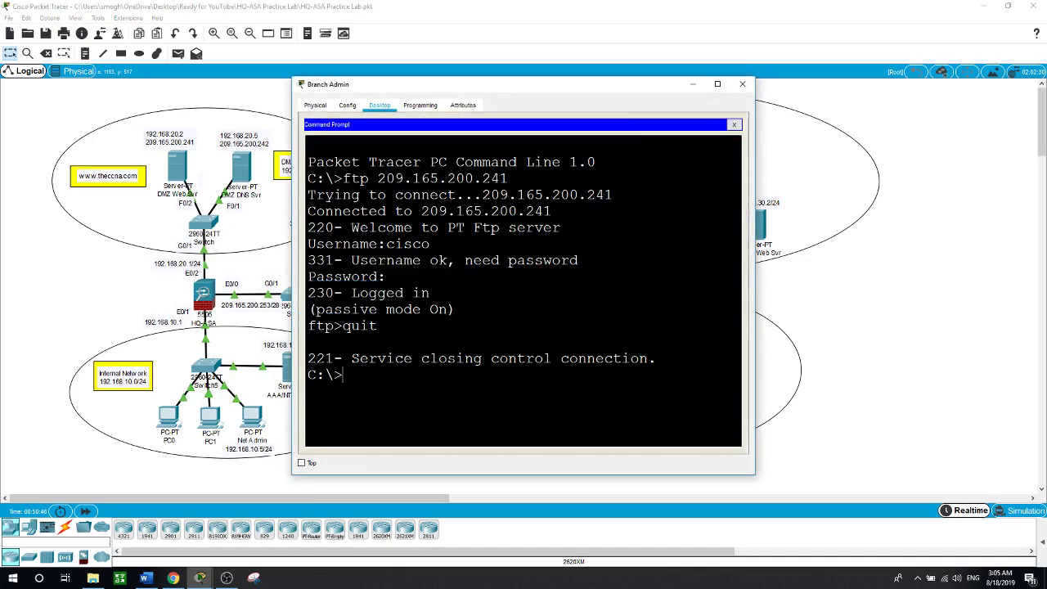
pyautogui.press('Up')
pyautogui.press('Up')
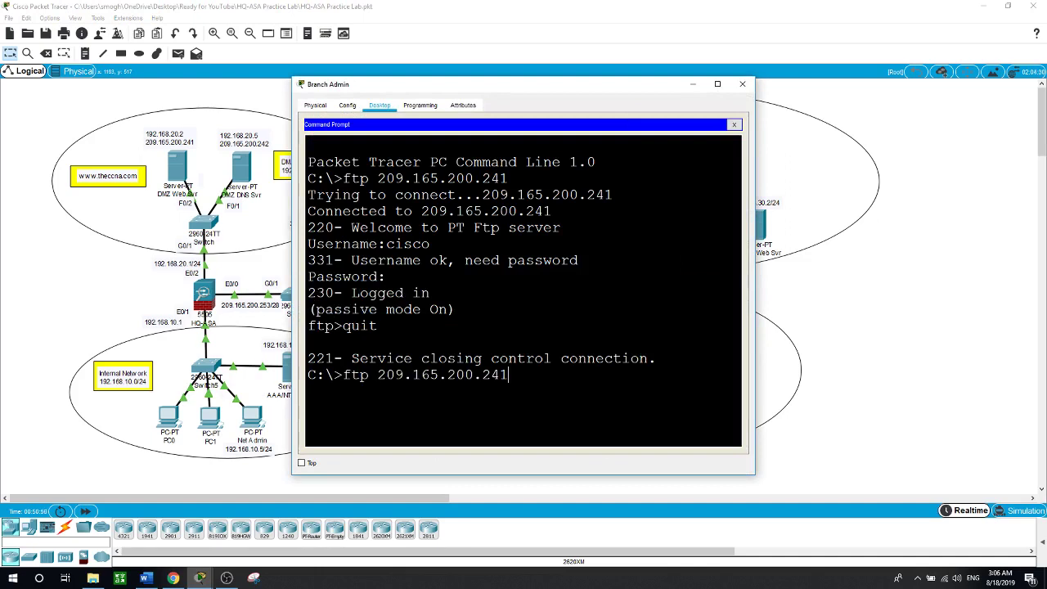
pyautogui.press('Return')
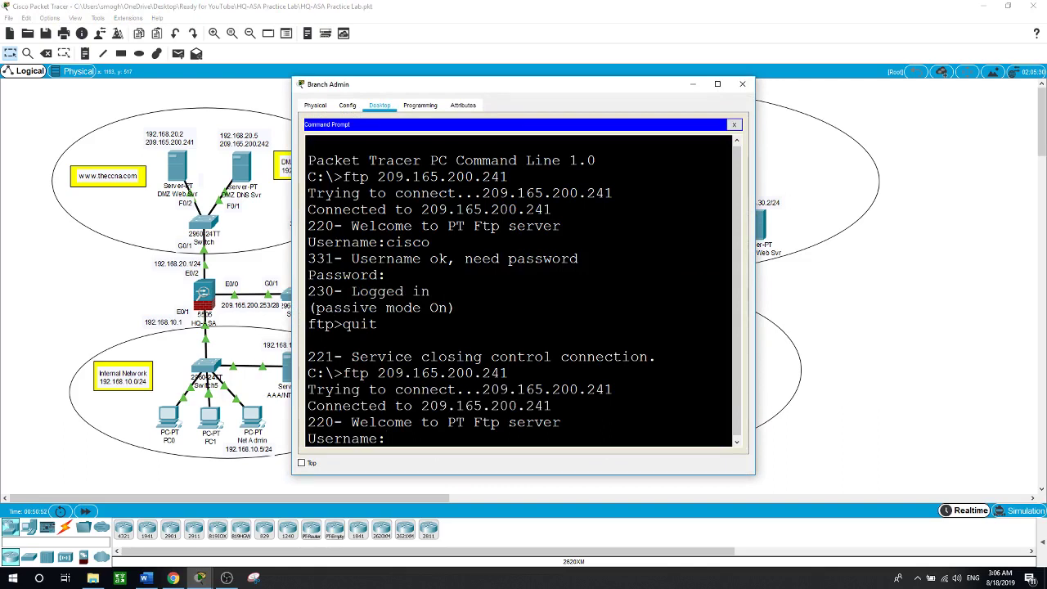
pyautogui.write('cisco')
pyautogui.press('Return')
pyautogui.press('Return')
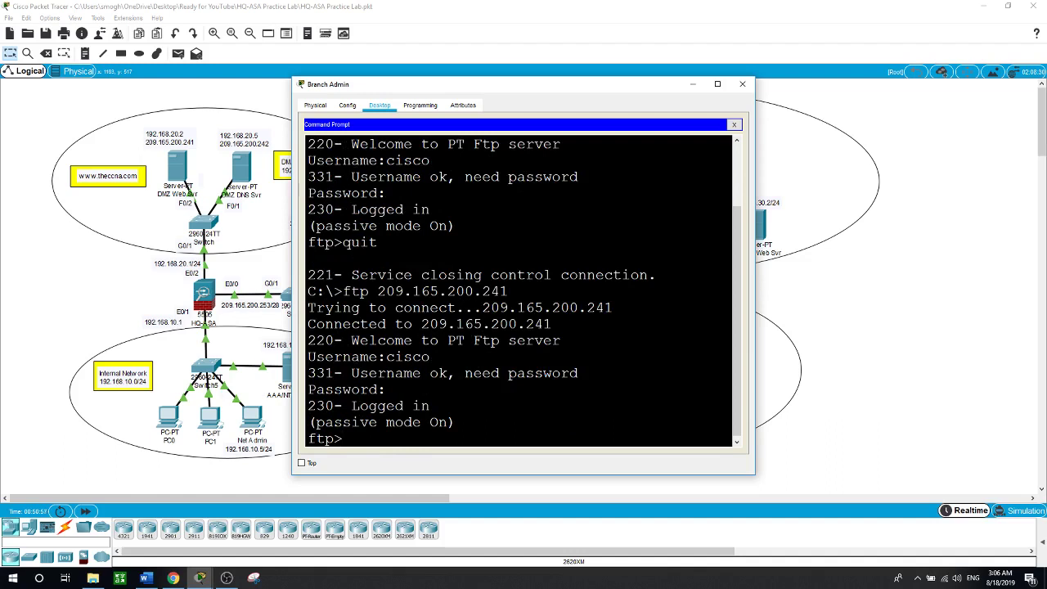
pyautogui.write('quite')
pyautogui.press('Return')
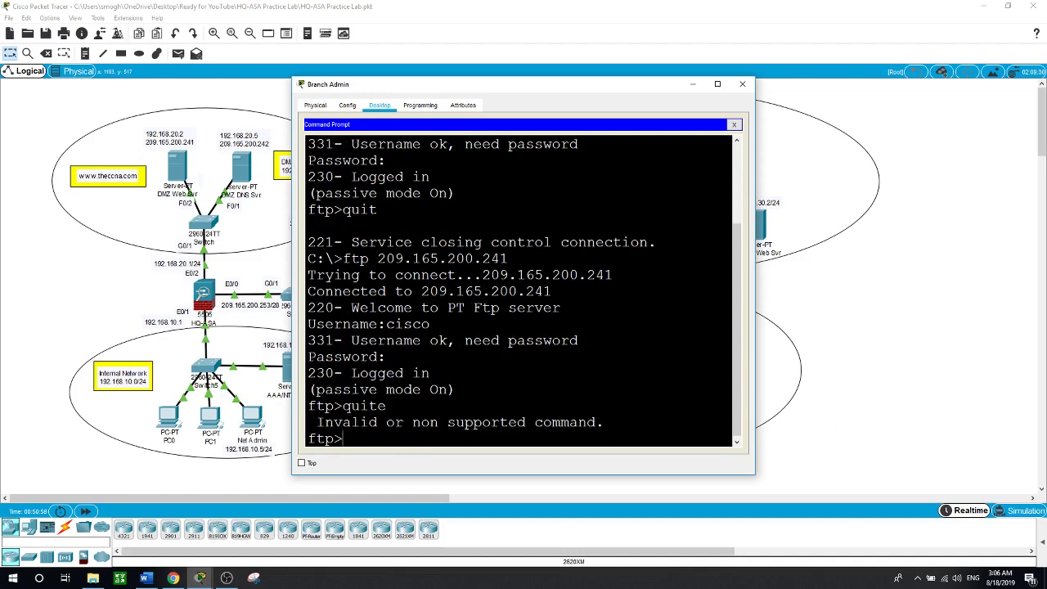
pyautogui.click(893, 362)
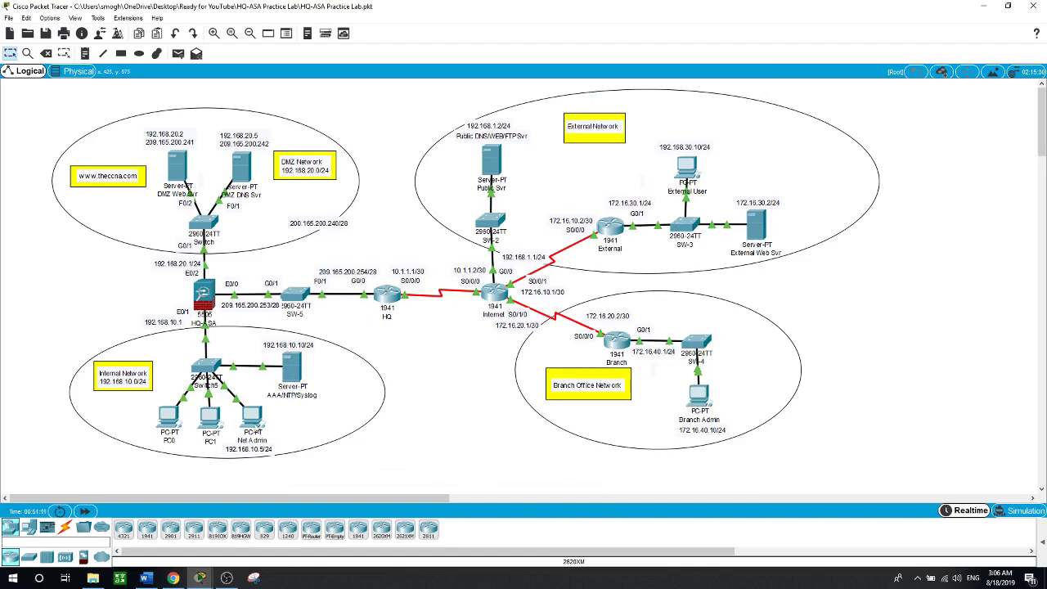
pyautogui.moveTo(254, 426)
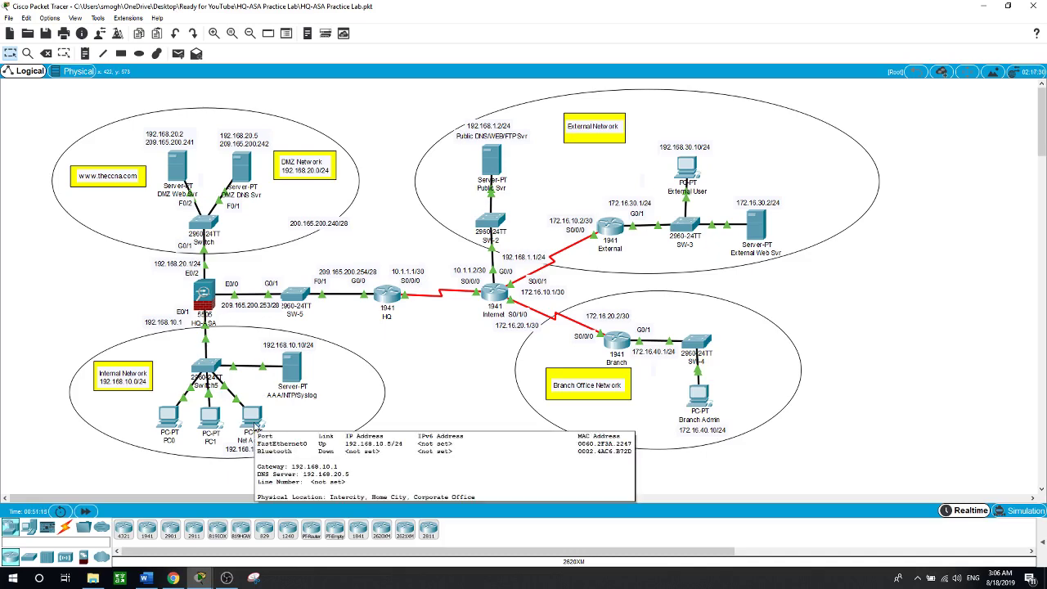
pyautogui.click(254, 421)
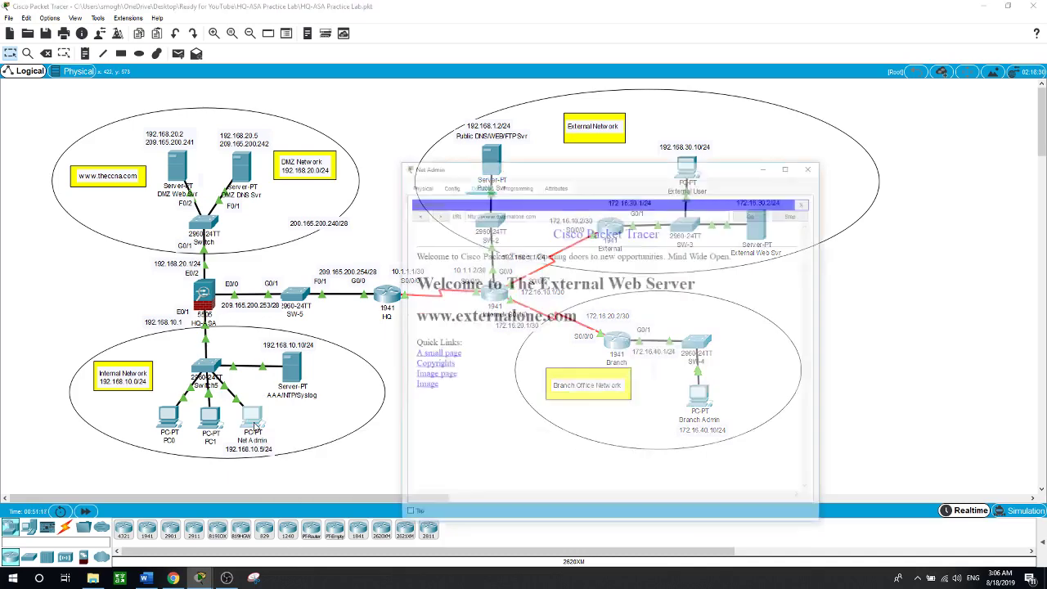
pyautogui.click(874, 153)
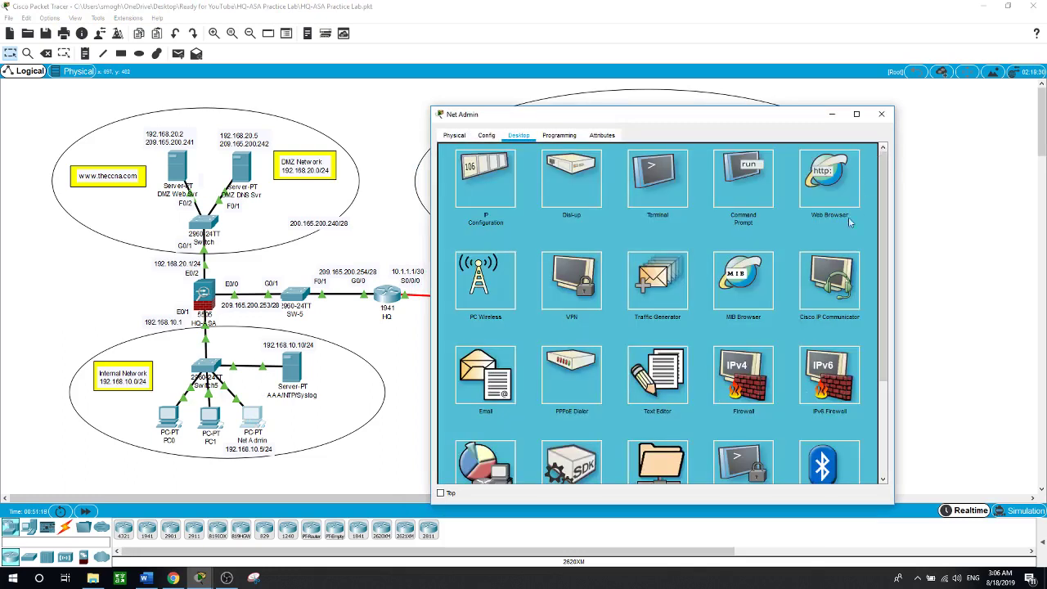
pyautogui.click(828, 176)
pyautogui.click(681, 168)
pyautogui.write('w')
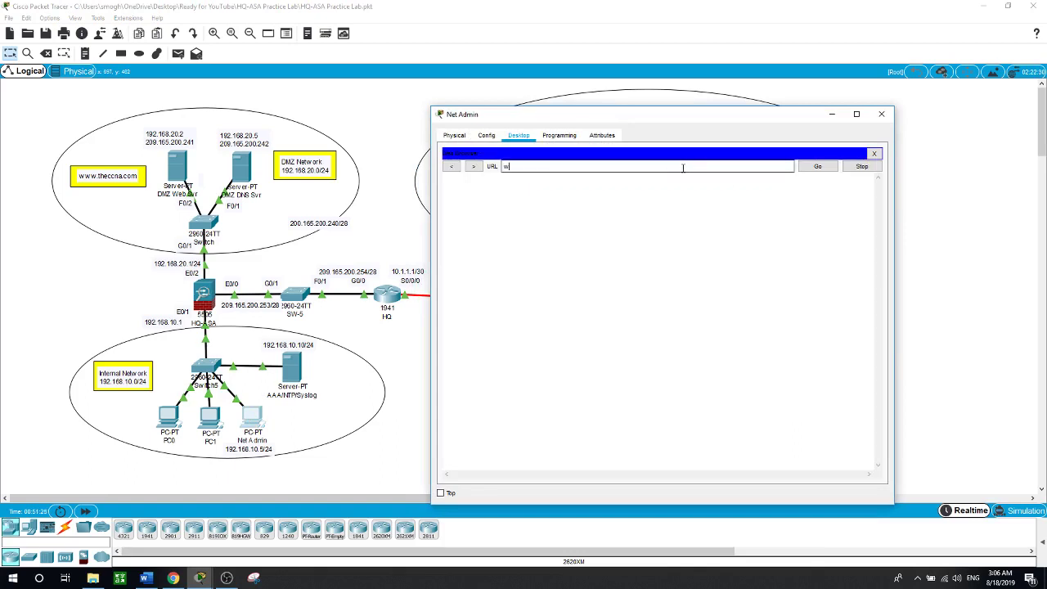
pyautogui.write('ww.theccna.com')
pyautogui.press('Return')
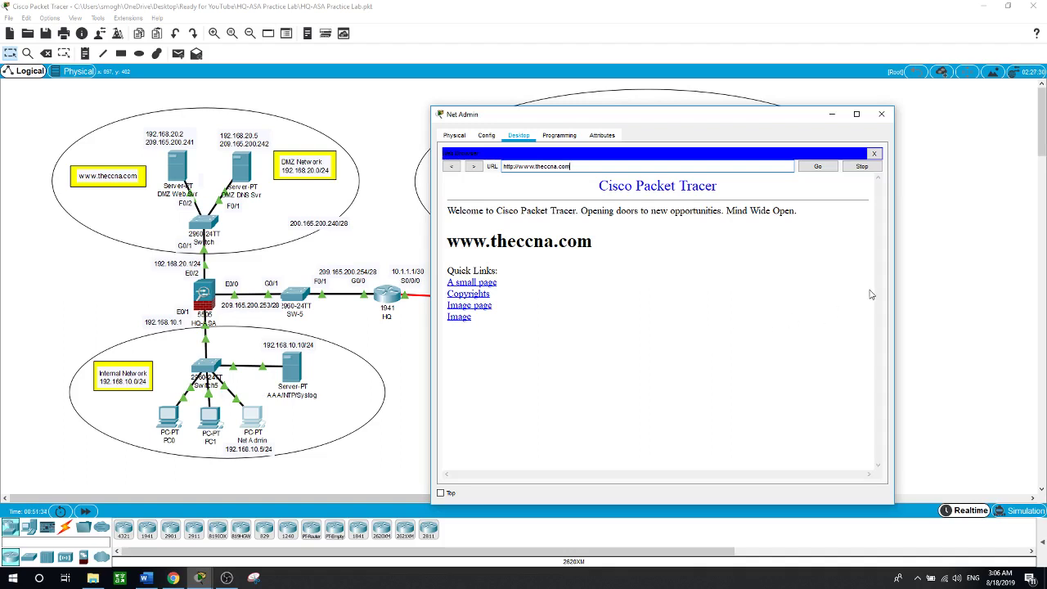
pyautogui.click(932, 281)
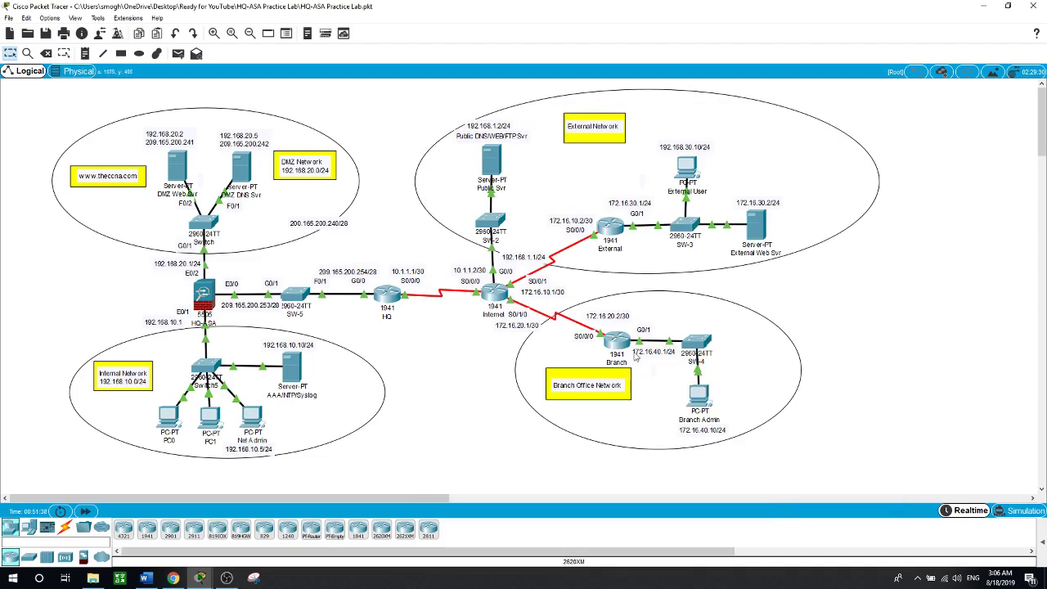
# - Open the HQ router CLI and exit back to privileged EXEC mode
pyautogui.moveTo(390, 295); pyautogui.dragTo(393, 301)
pyautogui.click(394, 301)
pyautogui.moveTo(433, 214); pyautogui.dragTo(427, 249)
pyautogui.write('exit')
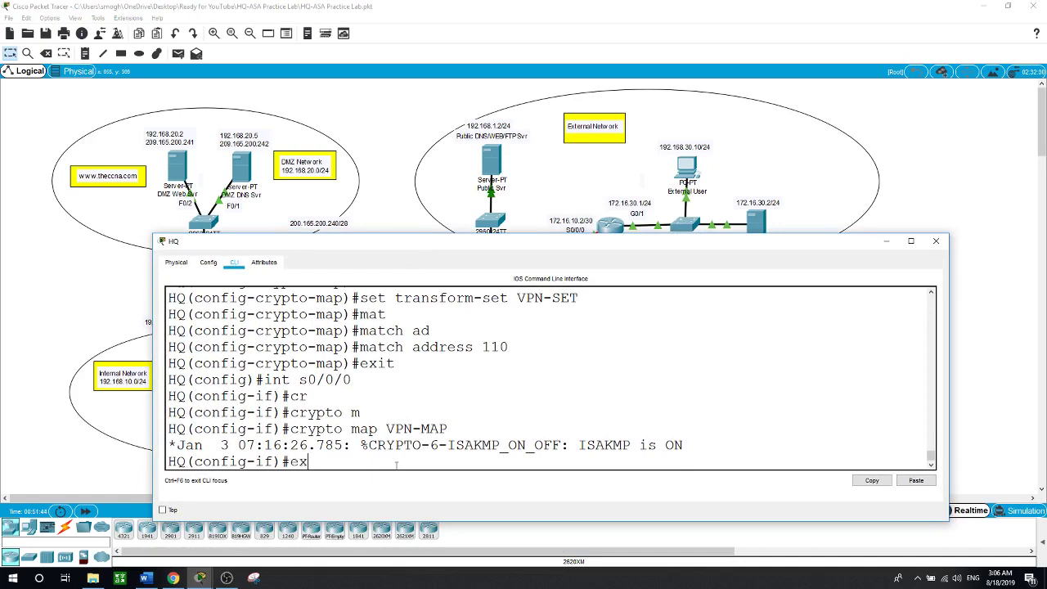
pyautogui.press('Return')
pyautogui.write('exit')
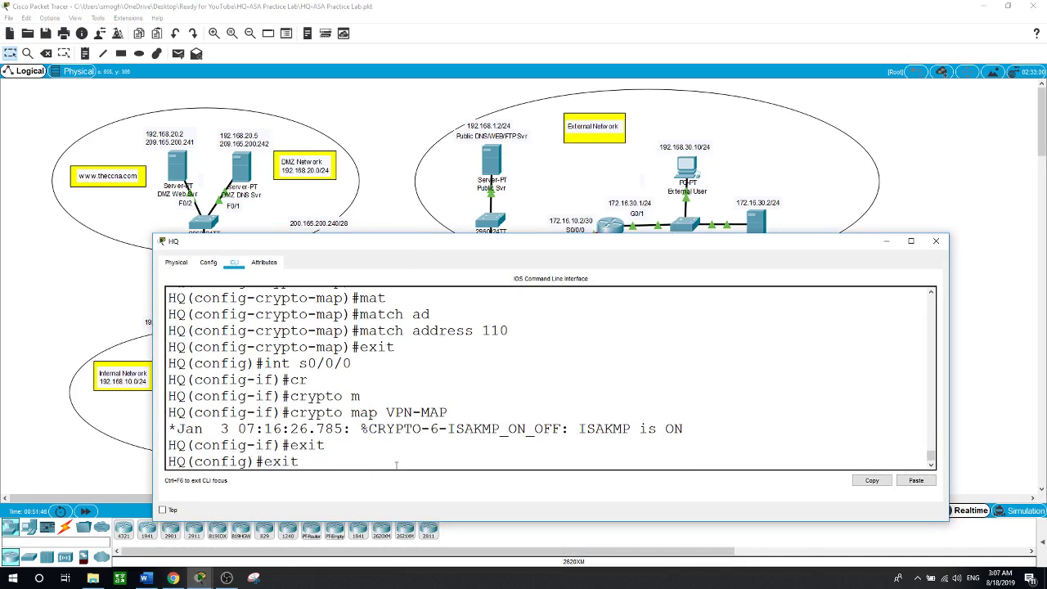
pyautogui.press('Return')
# - Run show crypto ipsec sa on HQ and scroll up to the packet counters
pyautogui.write('show cr')
pyautogui.press('Tab')
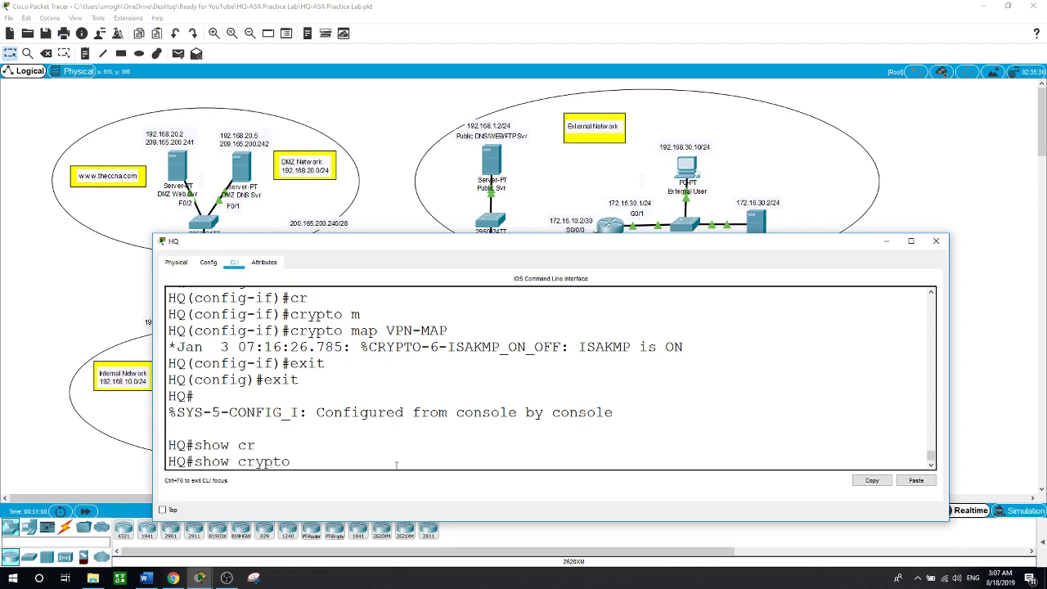
pyautogui.write('ip')
pyautogui.press('Tab')
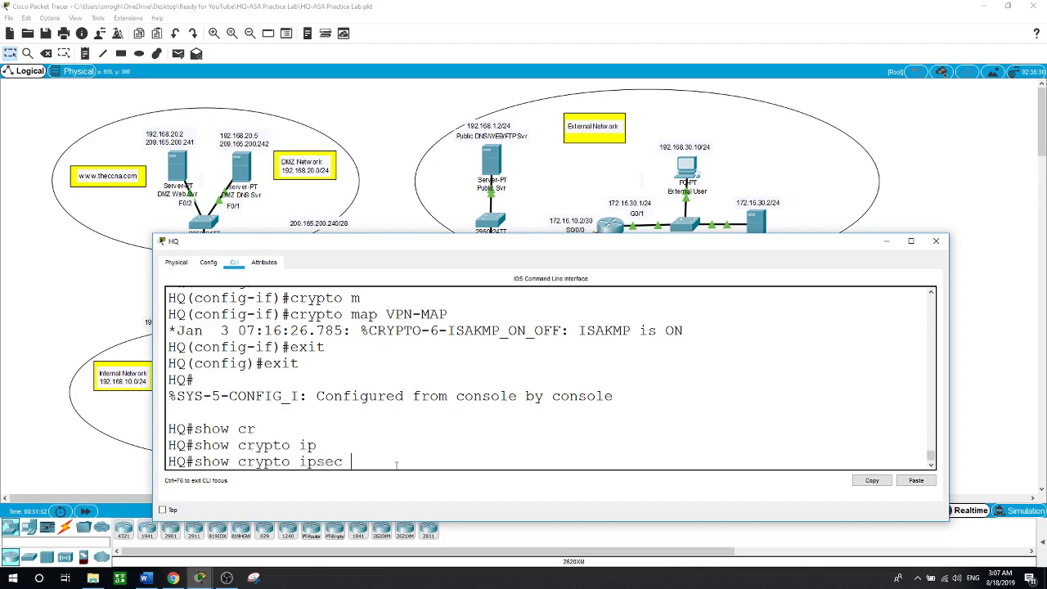
pyautogui.write('?sa')
pyautogui.press('Return')
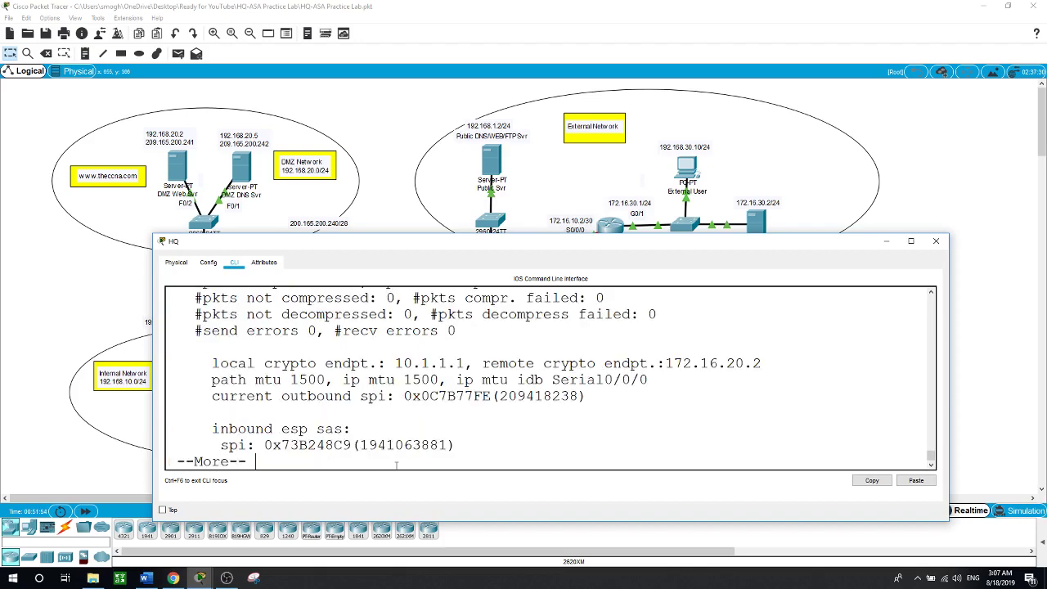
pyautogui.press('space')
pyautogui.press('space')
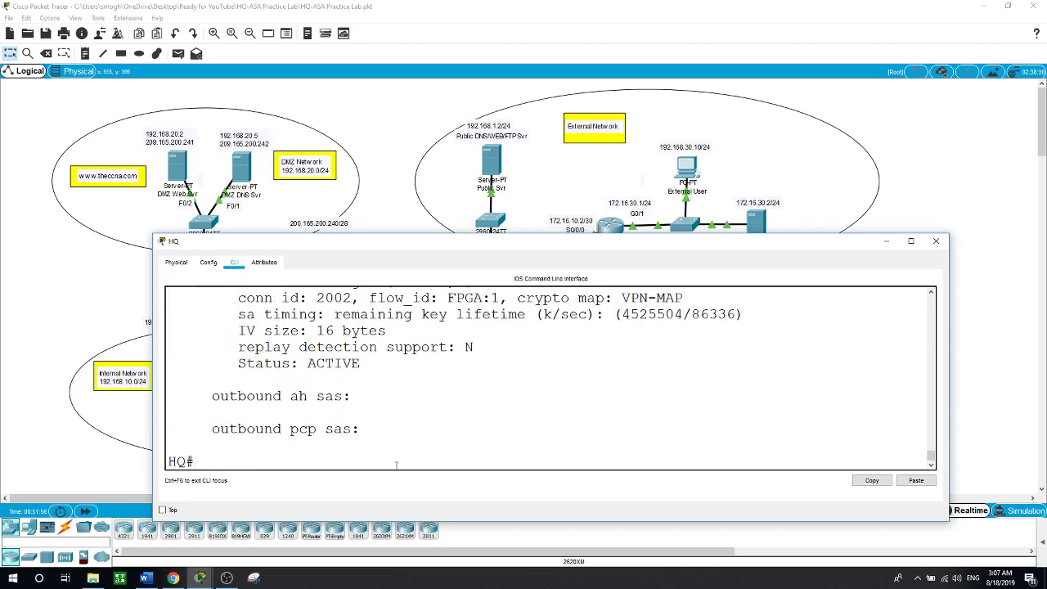
pyautogui.moveTo(566, 234); pyautogui.dragTo(565, 128)
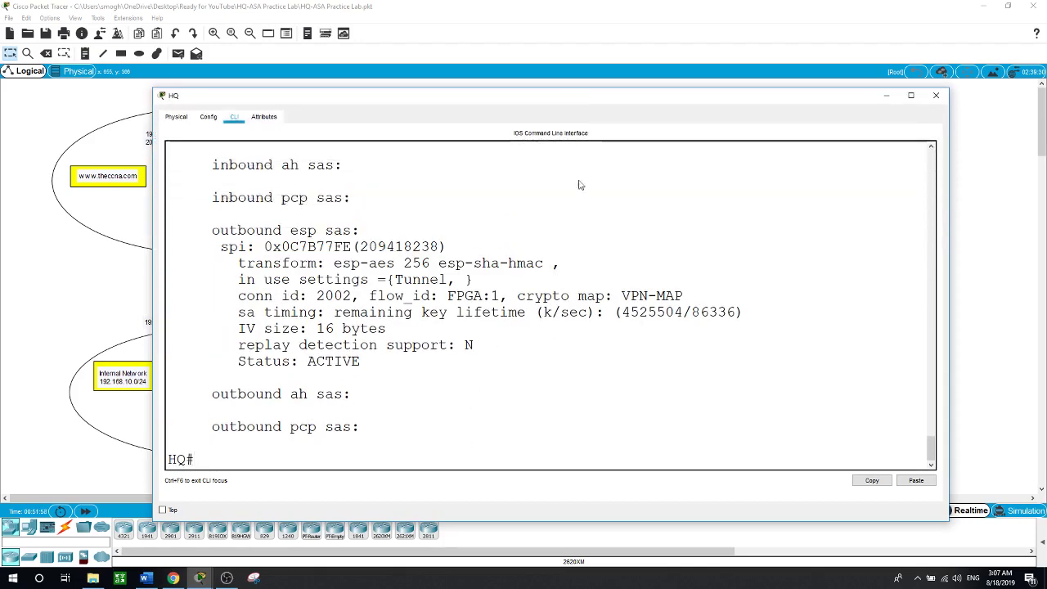
pyautogui.scroll(5, 626, 378)
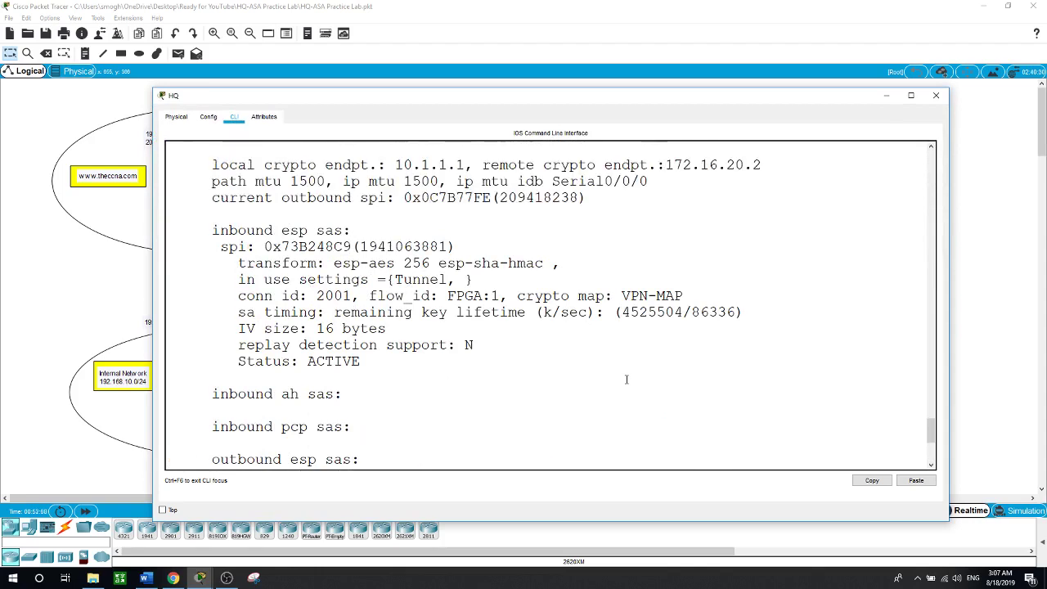
pyautogui.scroll(2, 626, 378)
pyautogui.scroll(2, 626, 379)
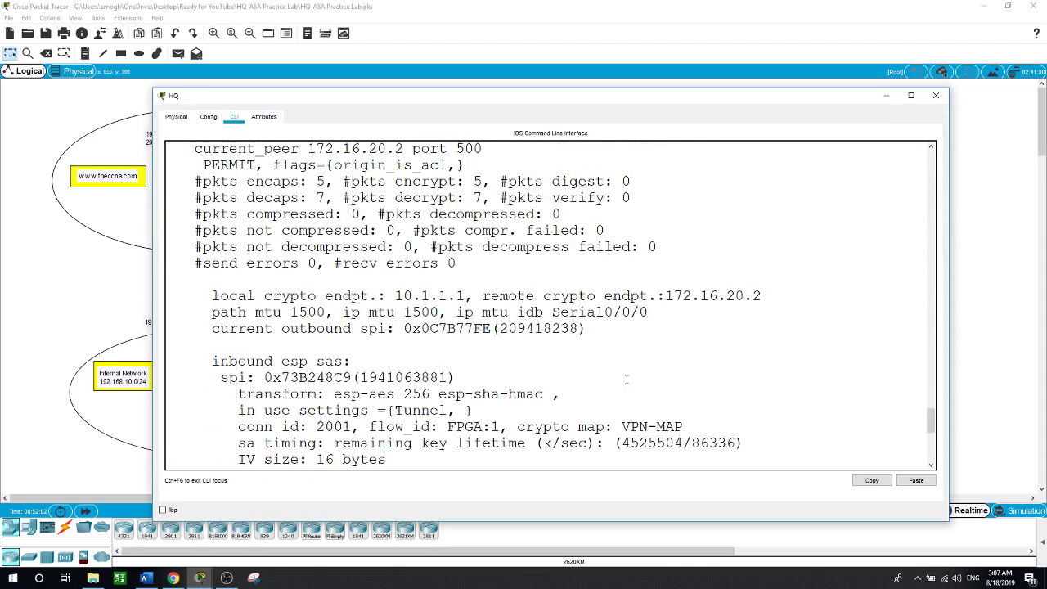
pyautogui.scroll(1, 626, 378)
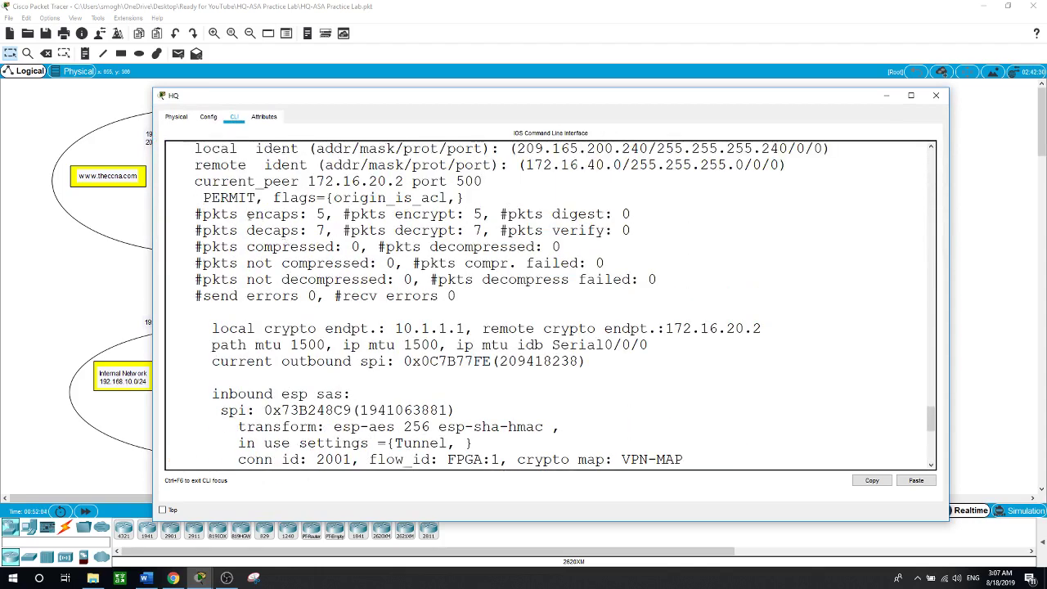
# - Highlight the encaps, encrypt and digest counters showing 5 encrypted packets, then return to the topology
pyautogui.click(247, 213)
pyautogui.moveTo(247, 213); pyautogui.dragTo(273, 213)
pyautogui.moveTo(350, 214); pyautogui.dragTo(439, 213)
pyautogui.moveTo(518, 213); pyautogui.dragTo(580, 213)
pyautogui.moveTo(484, 214); pyautogui.dragTo(472, 215)
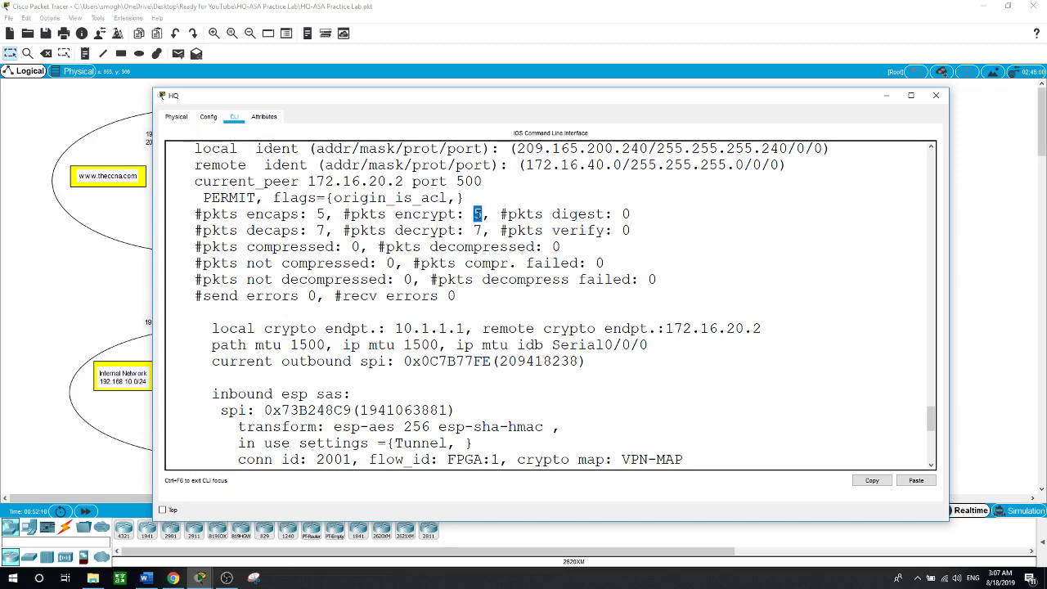
pyautogui.click(67, 291)
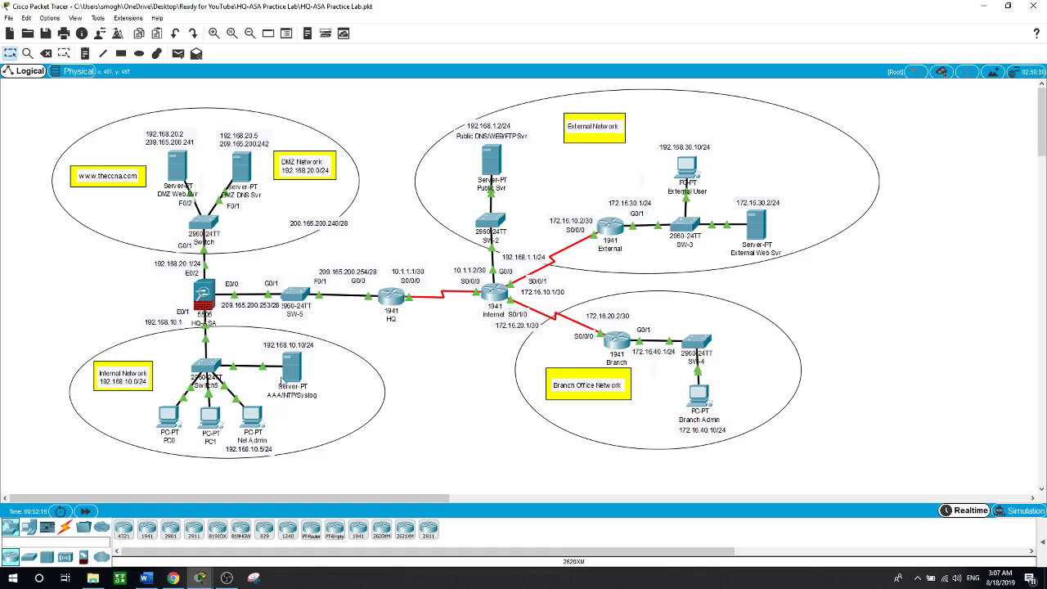
pyautogui.click(392, 296)
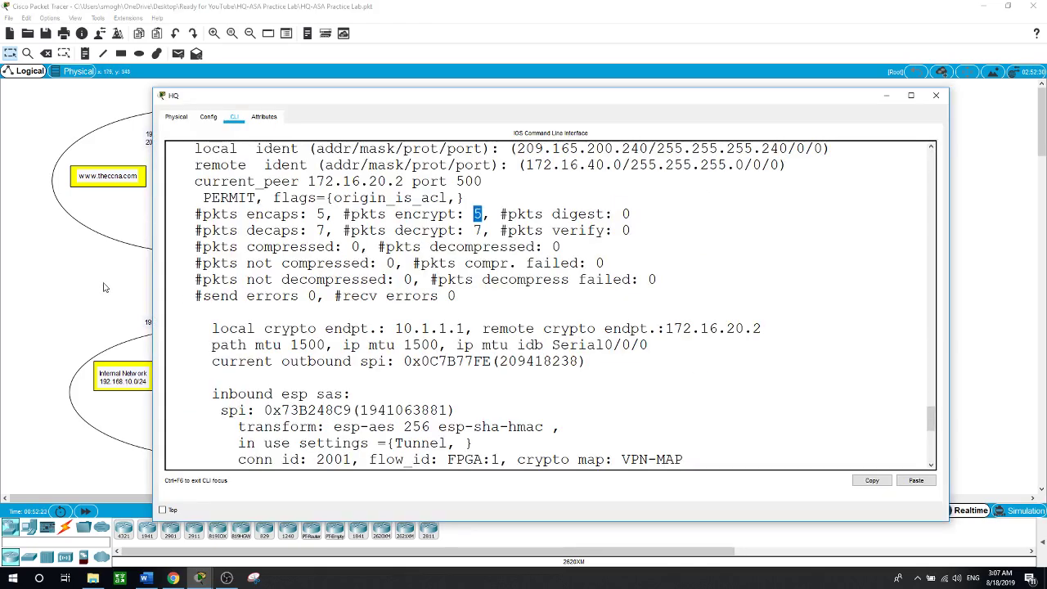
pyautogui.click(102, 285)
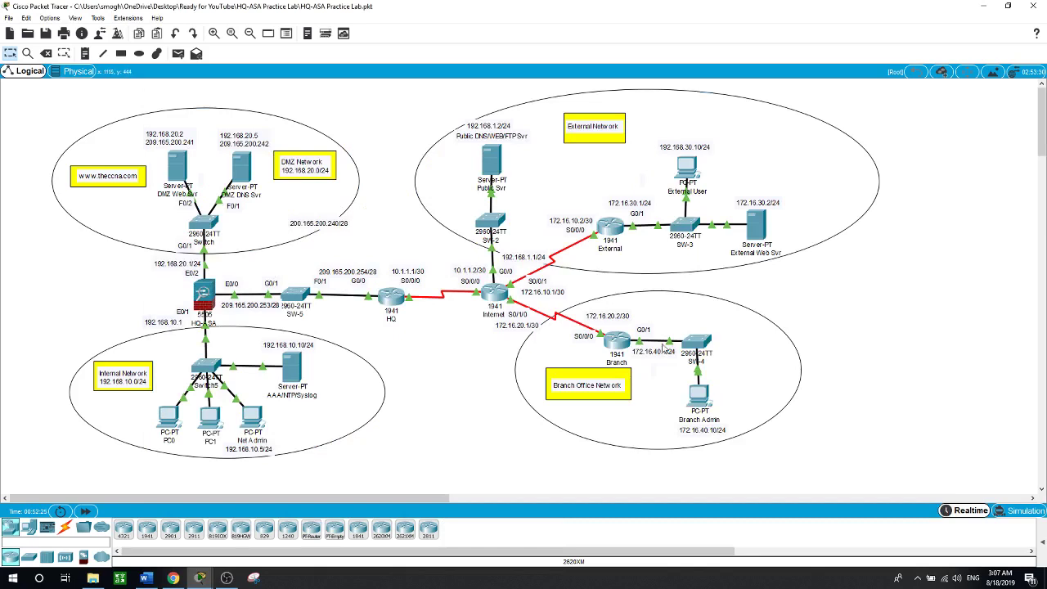
# - Open the Branch CLI, leave configuration mode and try show crypto isakmp sa
pyautogui.click(625, 344)
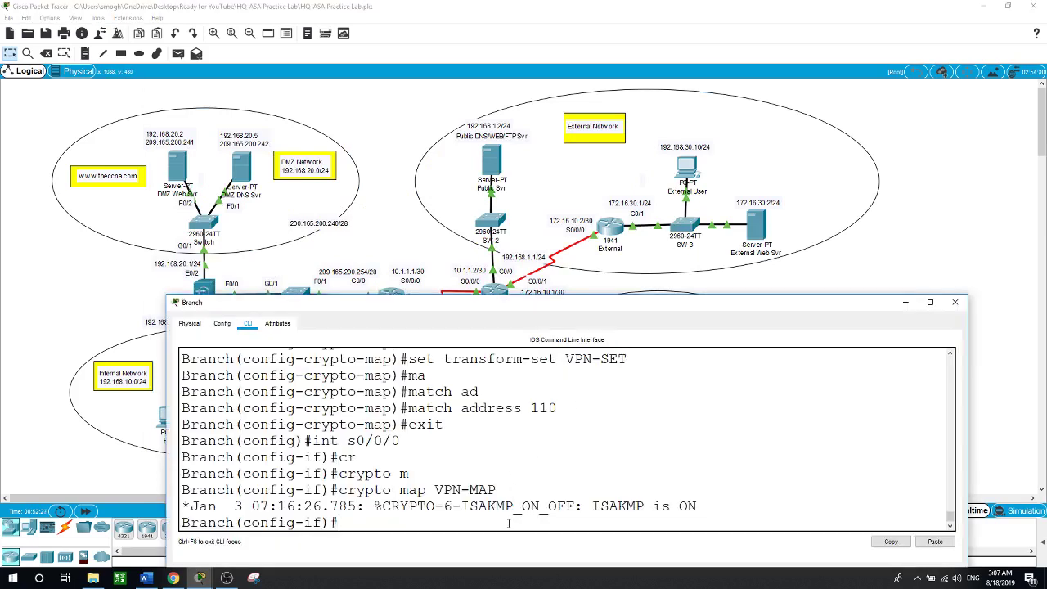
pyautogui.write('end')
pyautogui.press('Return')
pyautogui.write('show r')
pyautogui.press('BackSpace')
pyautogui.write('cxr')
pyautogui.press('Tab')
pyautogui.press('BackSpace')
pyautogui.press('BackSpace')
pyautogui.write('r')
pyautogui.press('Tab')
pyautogui.write('is')
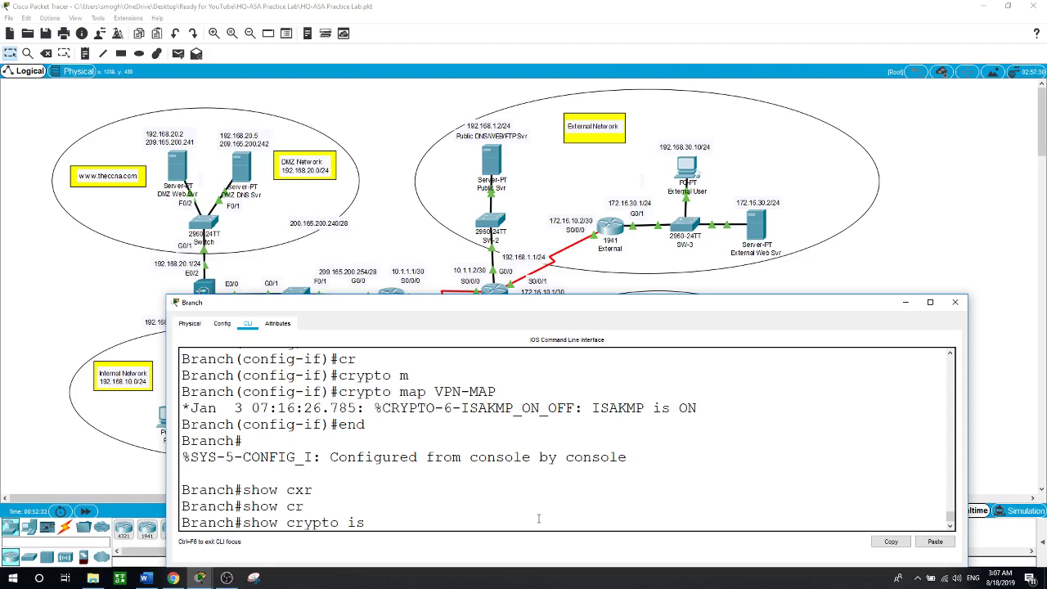
pyautogui.press('Tab')
pyautogui.write('s')
pyautogui.press('Return')
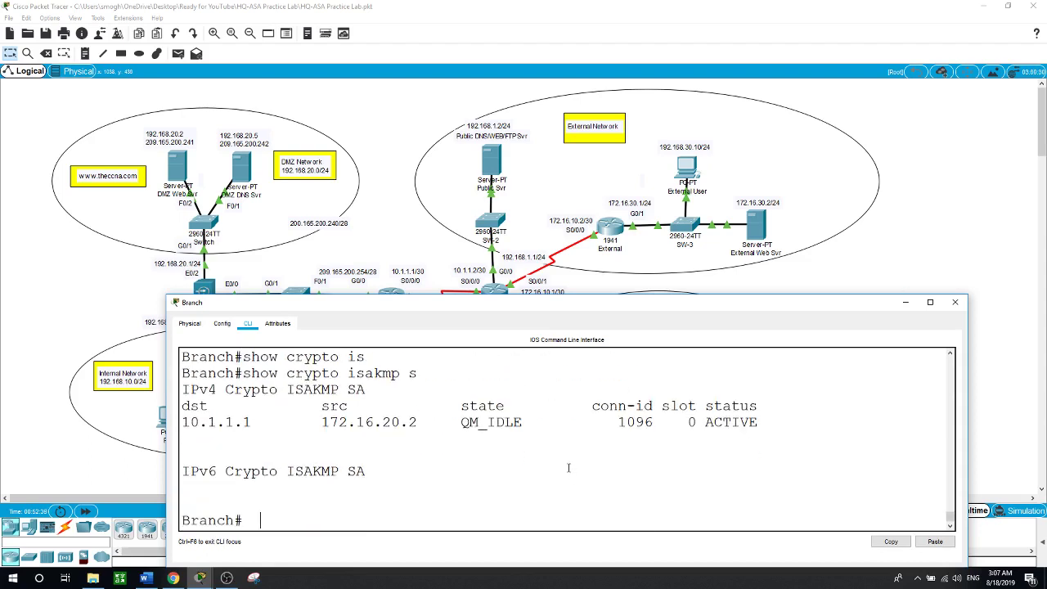
# - Rerun show crypto isakmp sa to confirm the QM_IDLE ACTIVE ISAKMP SA
pyautogui.write('show cry')
pyautogui.press('Tab')
pyautogui.write('is')
pyautogui.press('Tab')
pyautogui.write('sa')
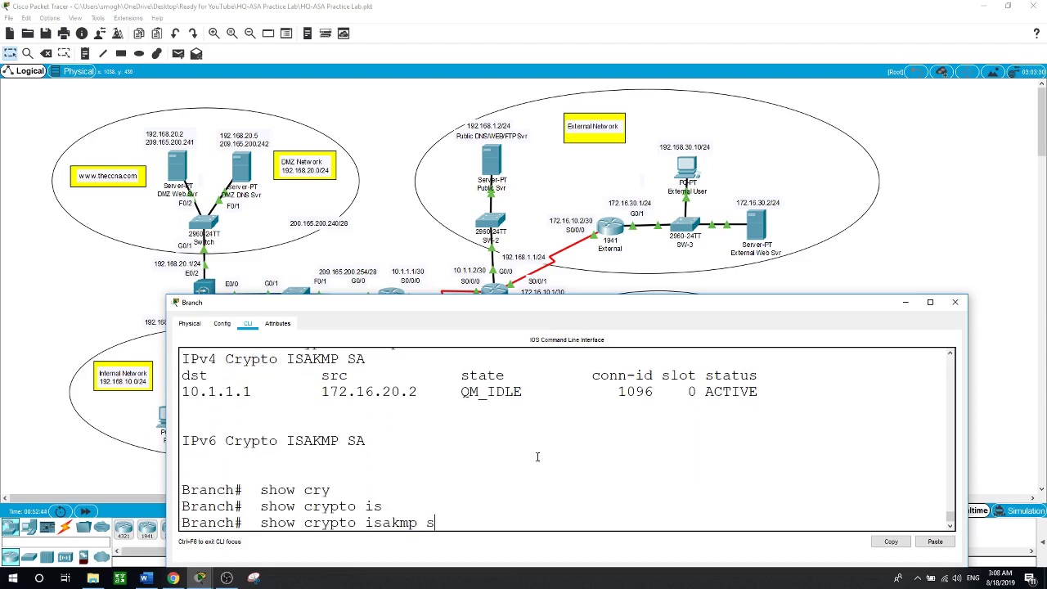
pyautogui.press('Return')
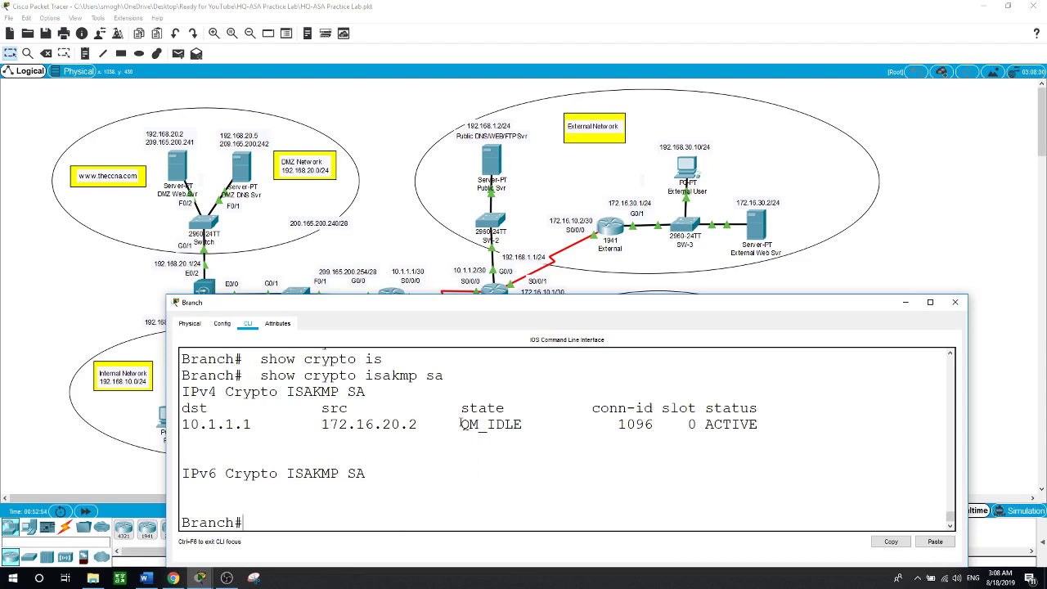
# - Run show crypto ipsec sa, find the 7 encrypted and 5 decrypted packet counters, then close the window
pyautogui.write('show cr')
pyautogui.press('Tab')
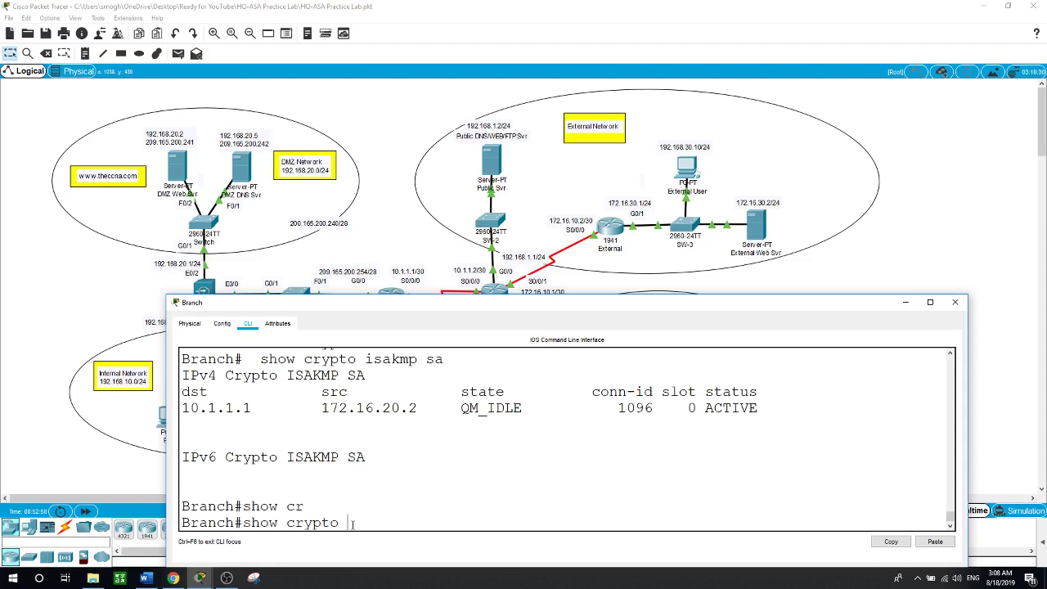
pyautogui.write('ip')
pyautogui.press('Tab')
pyautogui.write('s')
pyautogui.press('Return')
pyautogui.press('space')
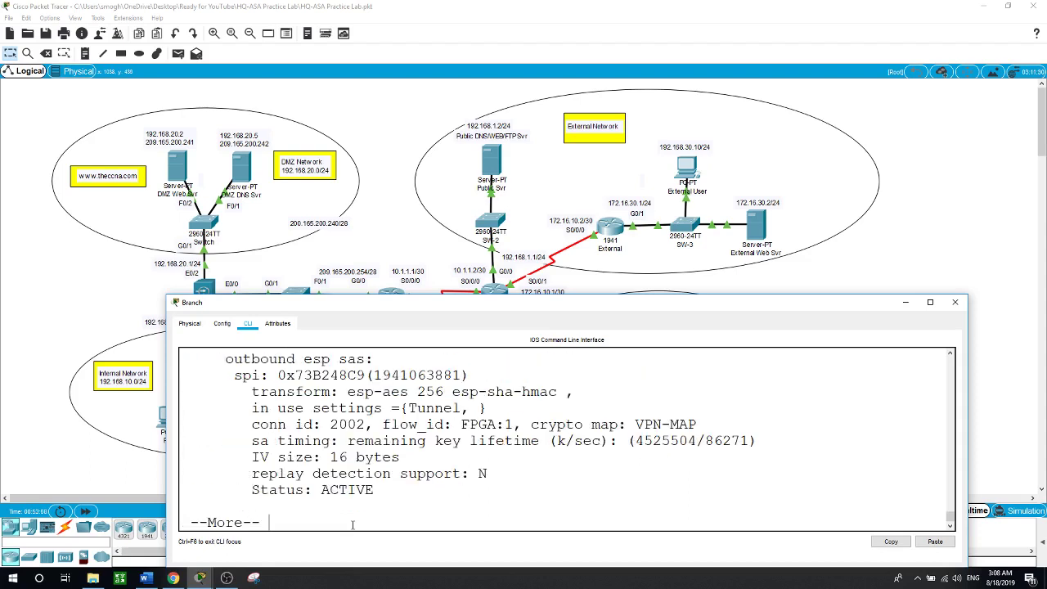
pyautogui.press('space')
pyautogui.scroll(9, 436, 477)
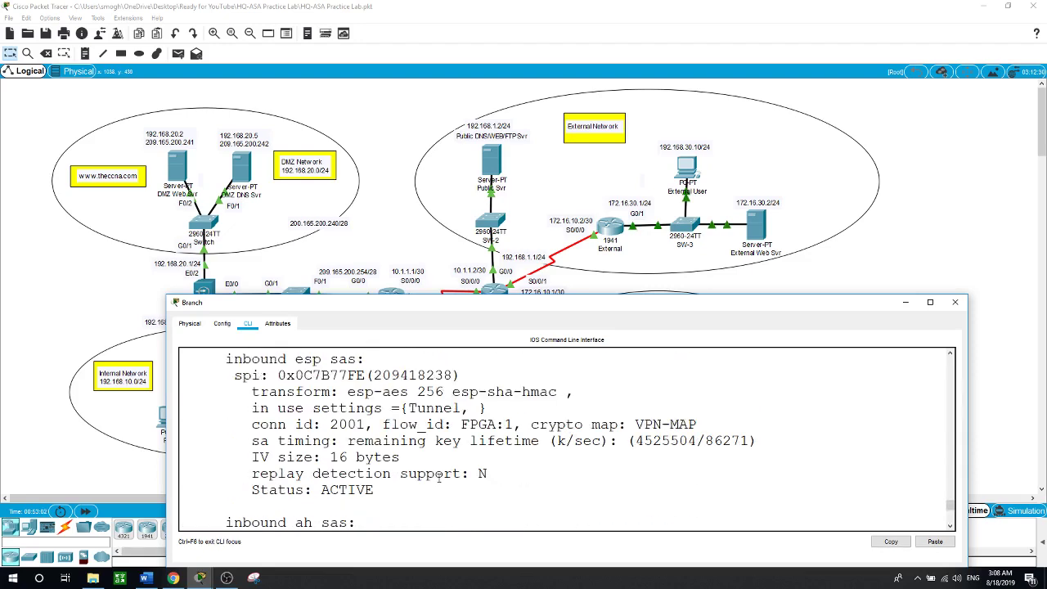
pyautogui.scroll(5, 438, 478)
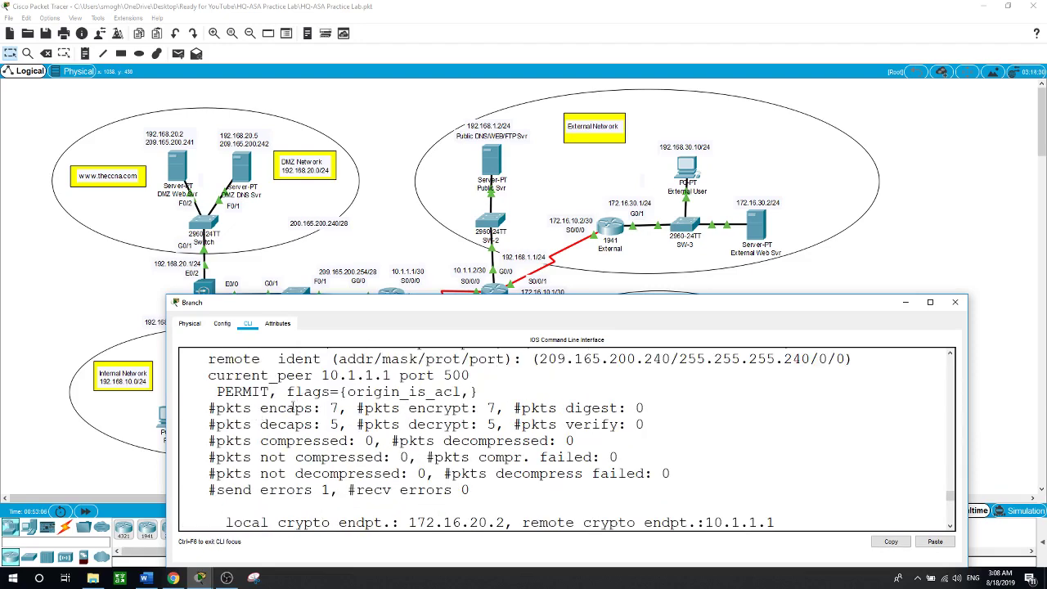
pyautogui.moveTo(323, 407); pyautogui.dragTo(453, 407)
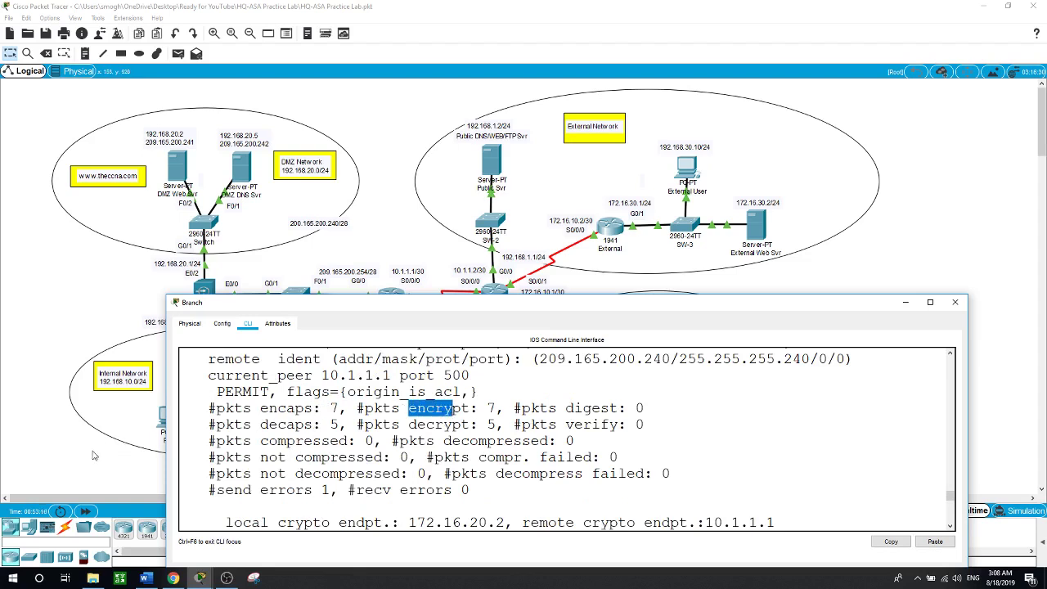
pyautogui.hotkey('alt', 'F4')
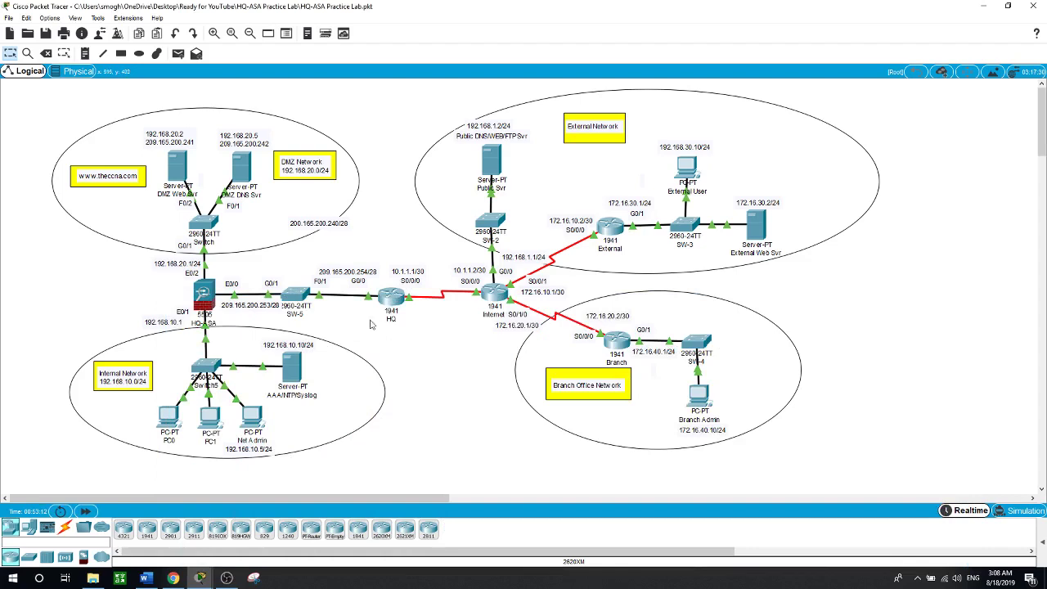
pyautogui.click(252, 417)
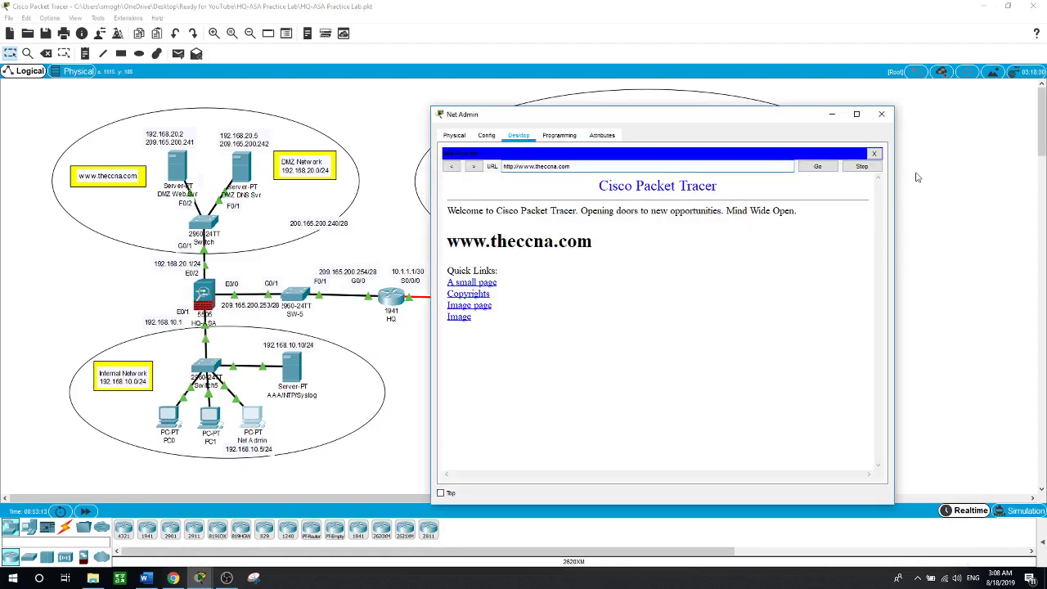
pyautogui.click(816, 167)
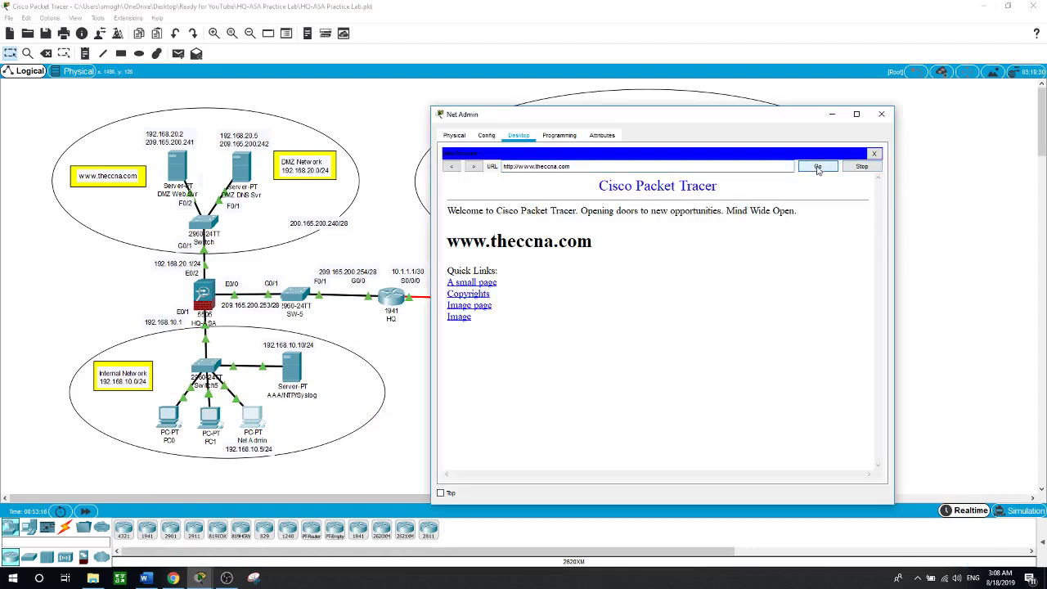
pyautogui.click(874, 153)
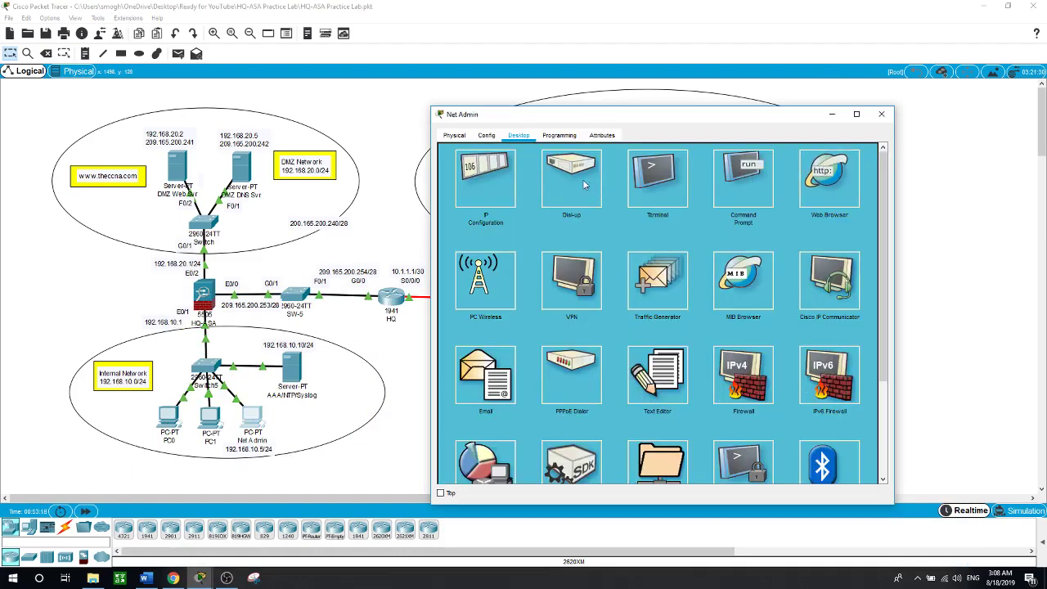
pyautogui.click(838, 180)
pyautogui.write('www.theccnac')
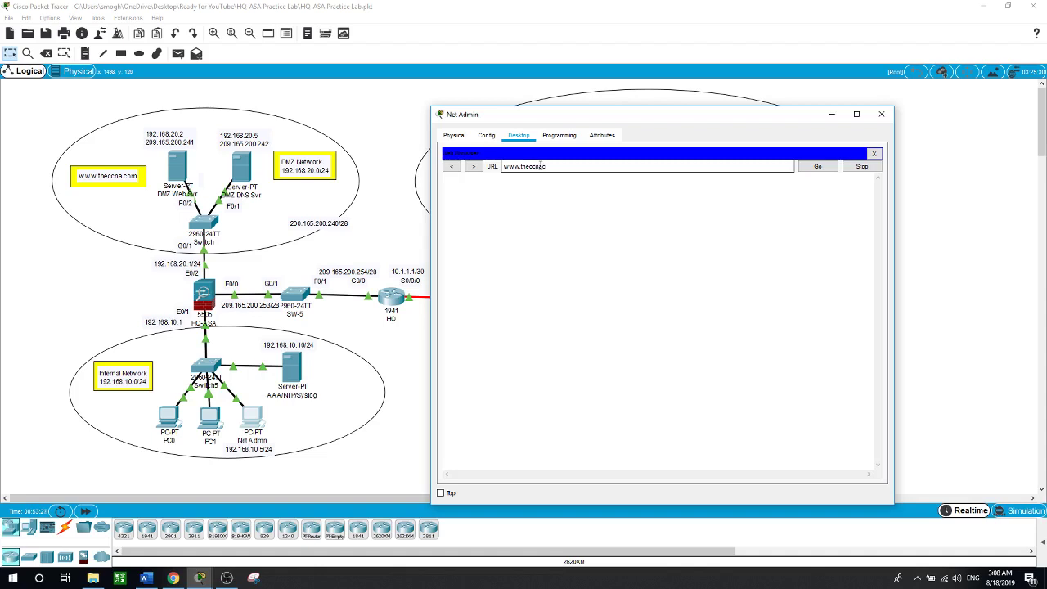
pyautogui.press('BackSpace')
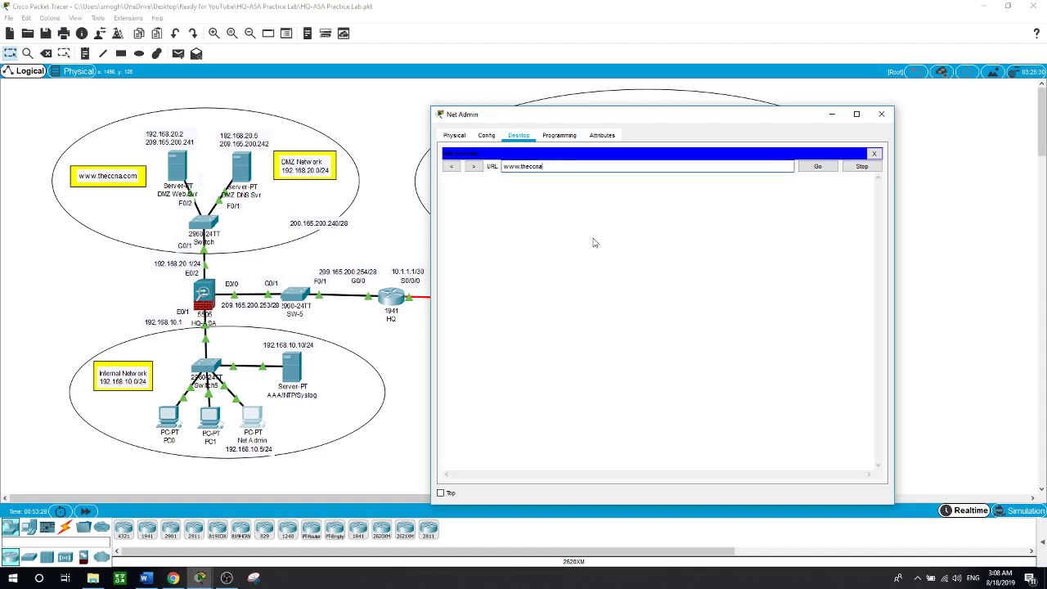
pyautogui.write('.com')
pyautogui.press('Return')
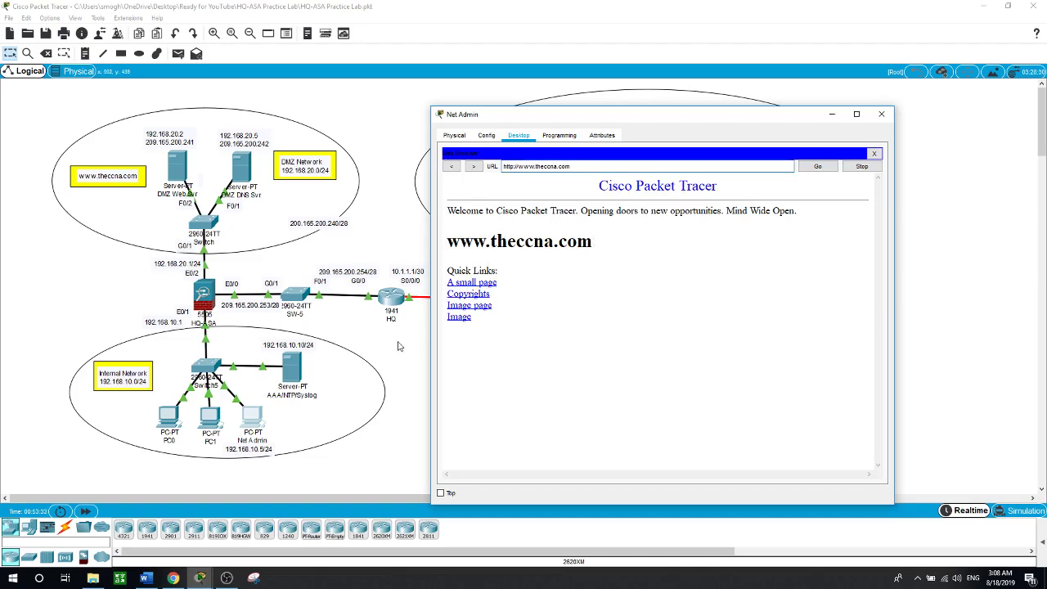
pyautogui.click(397, 347)
pyautogui.click(392, 297)
# - Rerun show crypto ipsec sa on HQ and highlight its #pkts counters (5 encrypted, 7 decrypted)
pyautogui.scroll(-5, 460, 404)
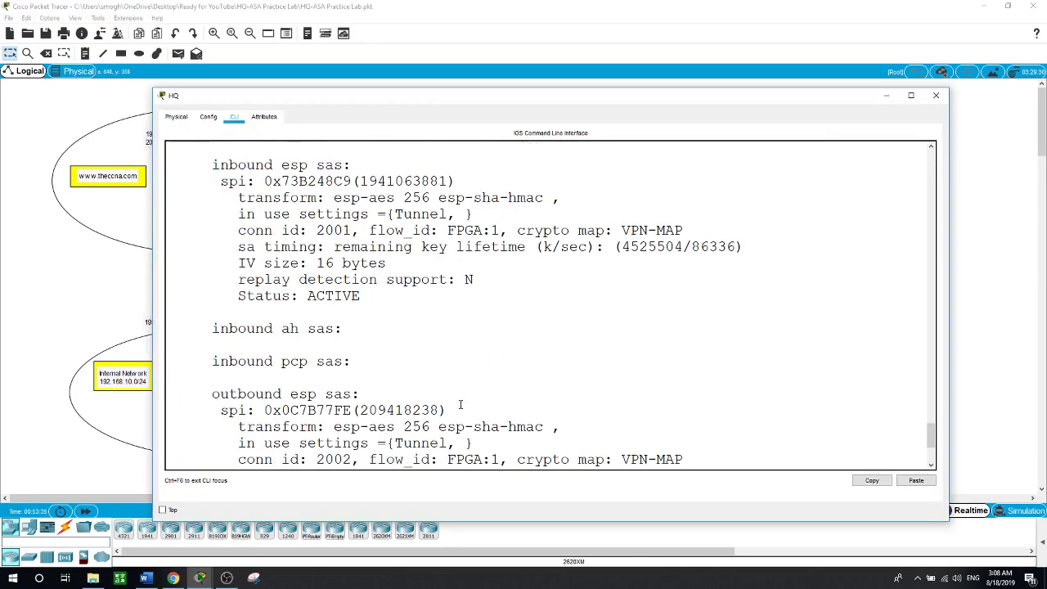
pyautogui.scroll(-3, 460, 404)
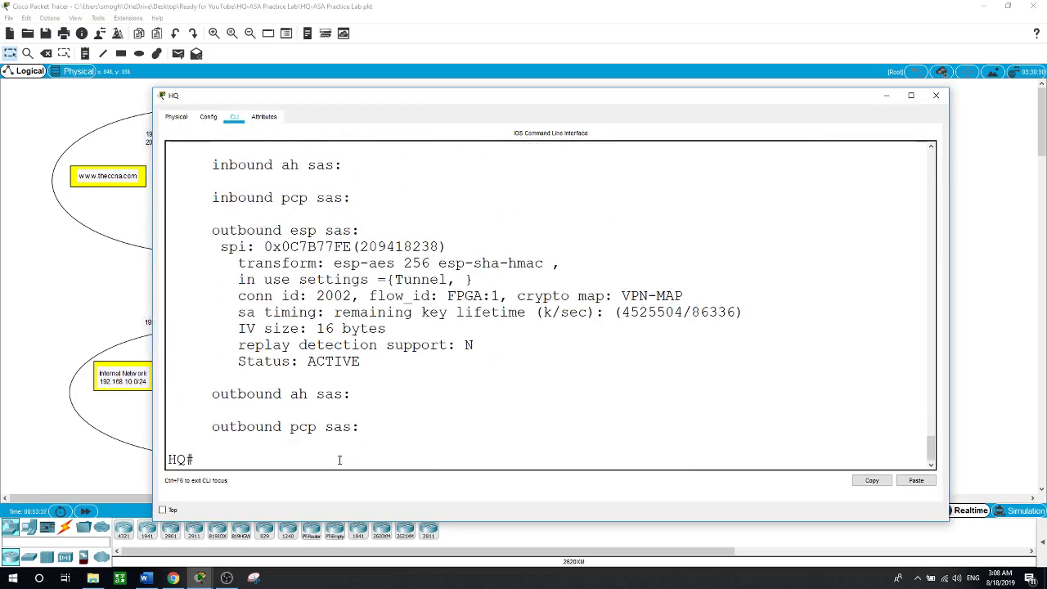
pyautogui.press('Up')
pyautogui.press('Return')
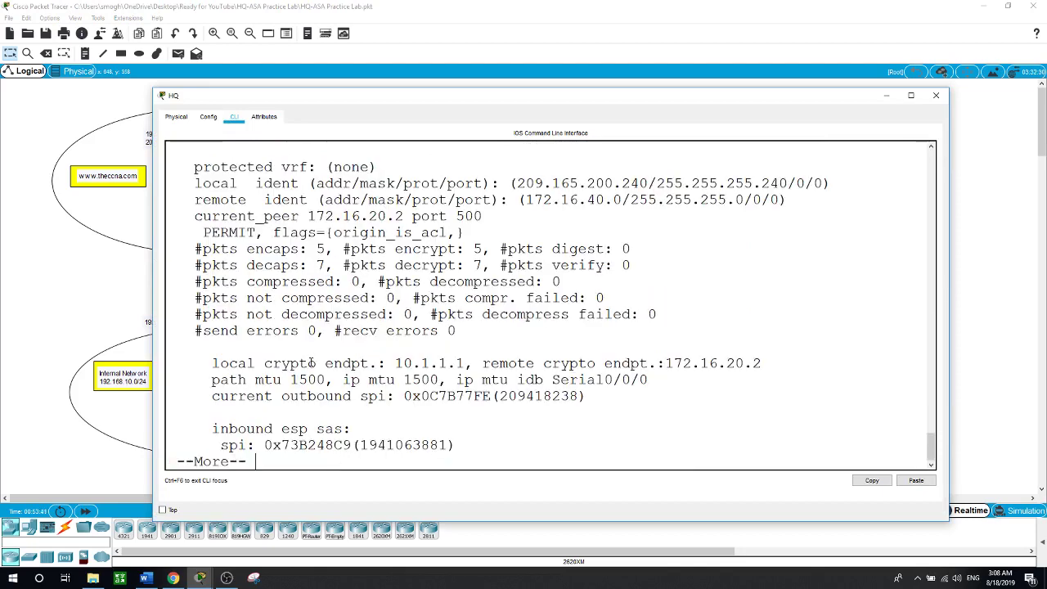
pyautogui.press('space')
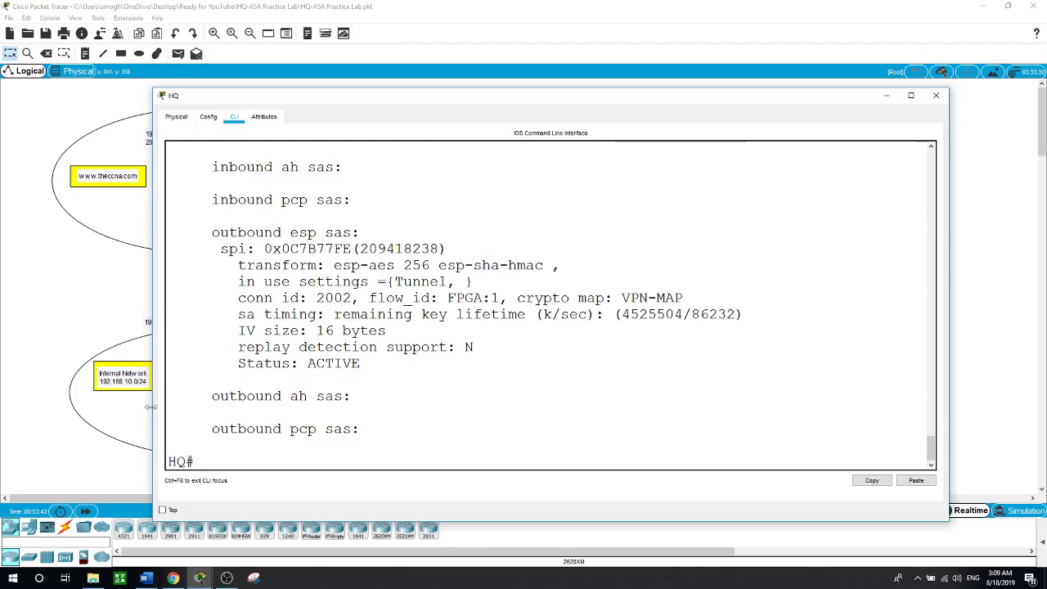
pyautogui.scroll(8, 344, 347)
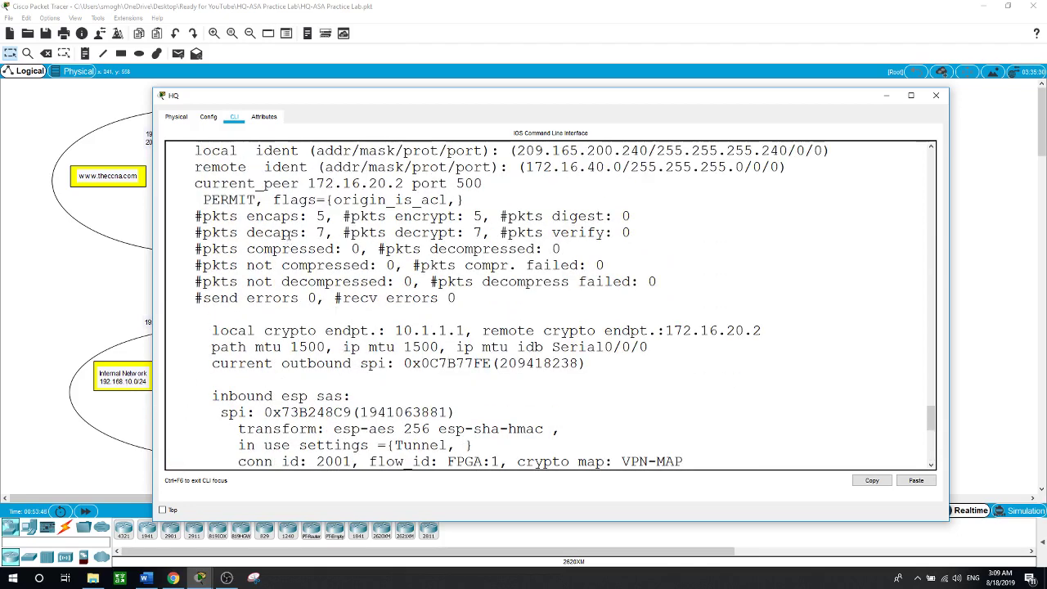
pyautogui.moveTo(203, 232); pyautogui.dragTo(320, 230)
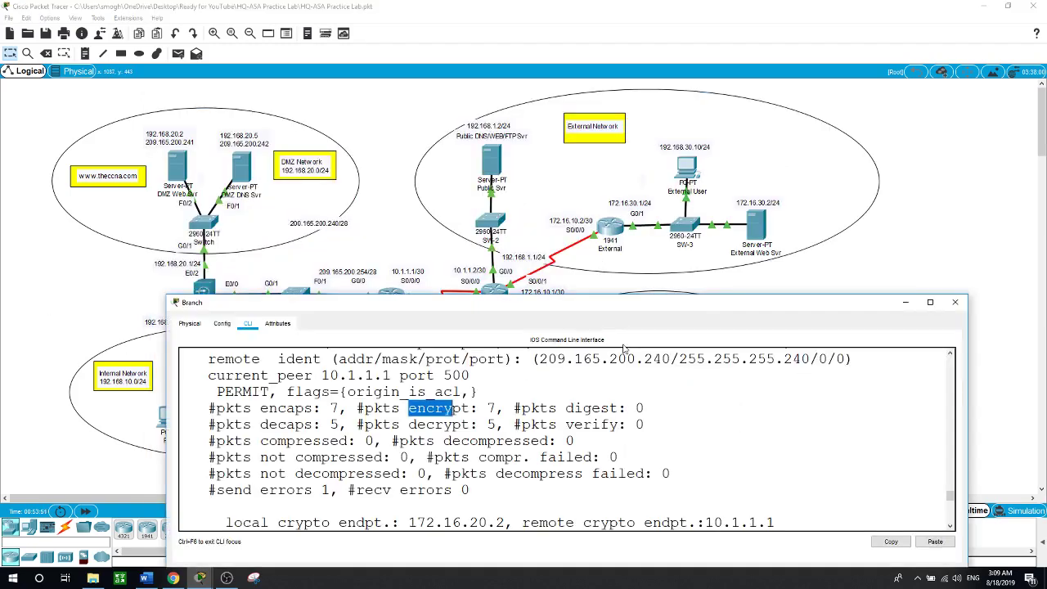
pyautogui.scroll(-5, 420, 486)
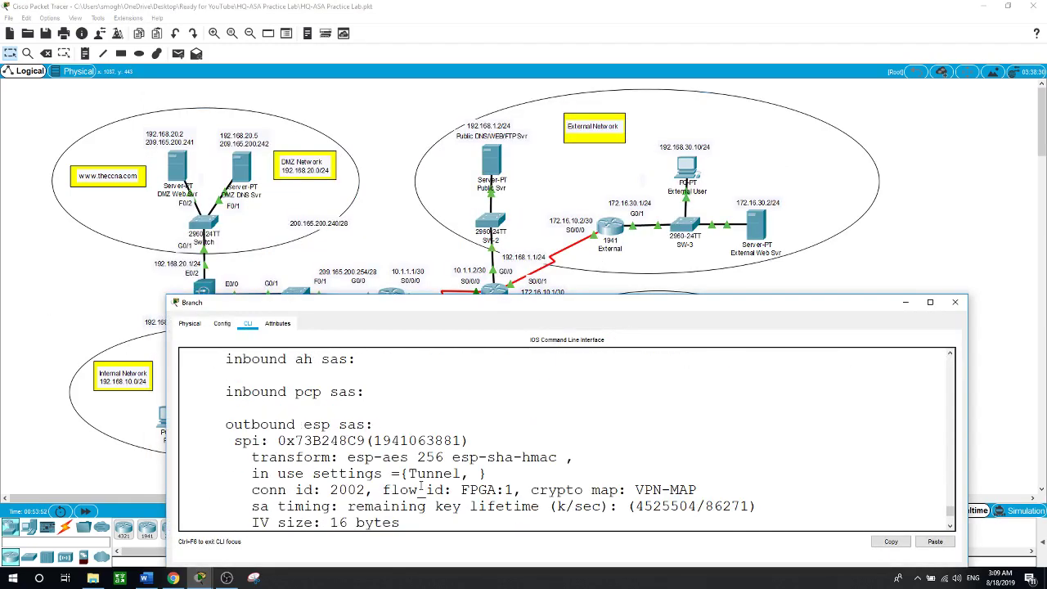
# - Rerun show crypto ipsec sa on Branch to confirm 7 encrypted and 5 decrypted, then return to the topology
pyautogui.press('Up')
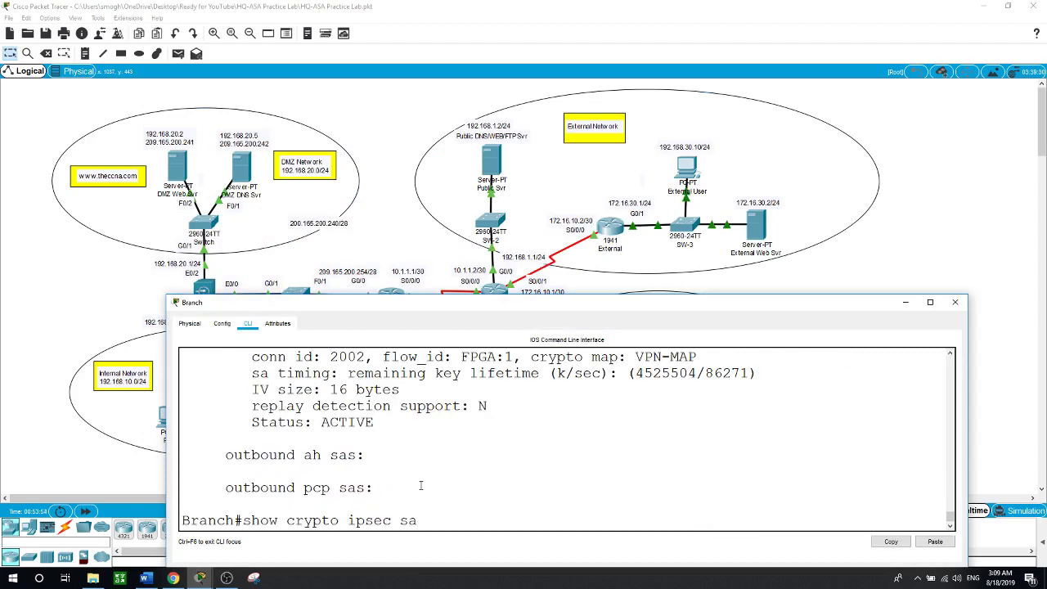
pyautogui.press('Return')
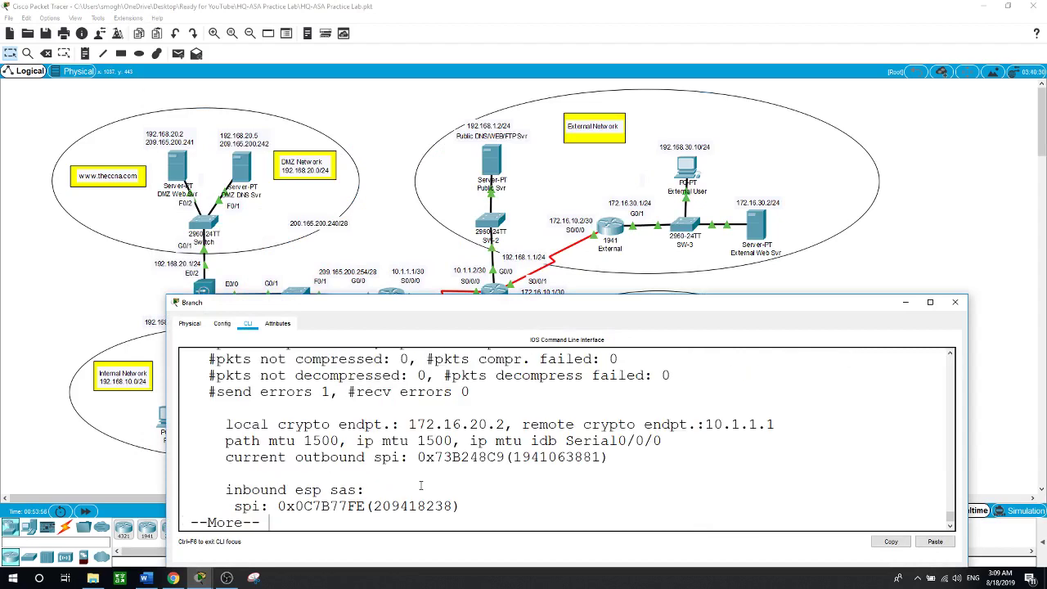
pyautogui.press('space')
pyautogui.press('space')
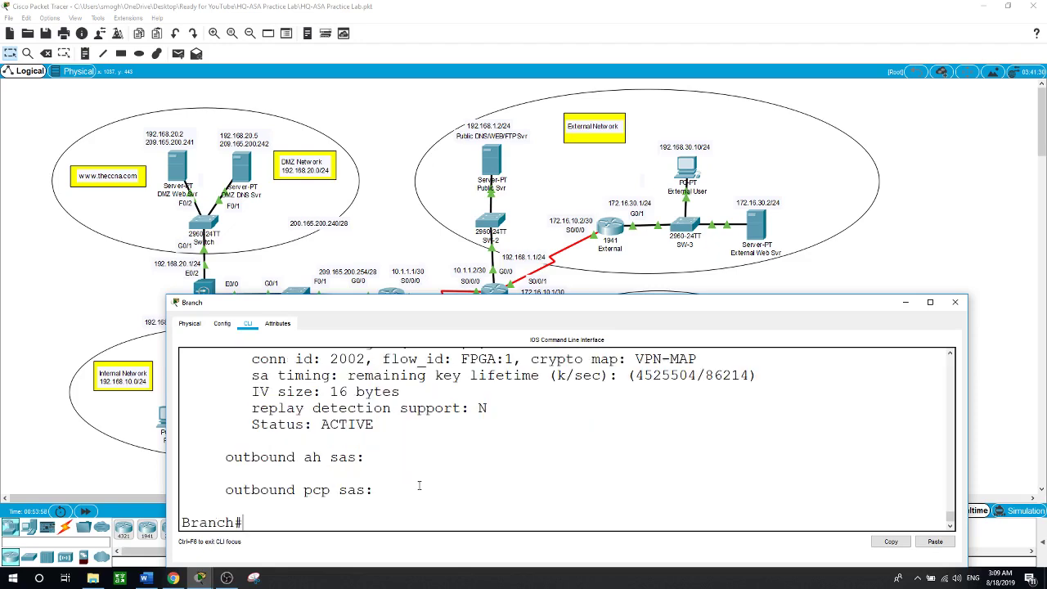
pyautogui.moveTo(526, 298); pyautogui.dragTo(526, 83)
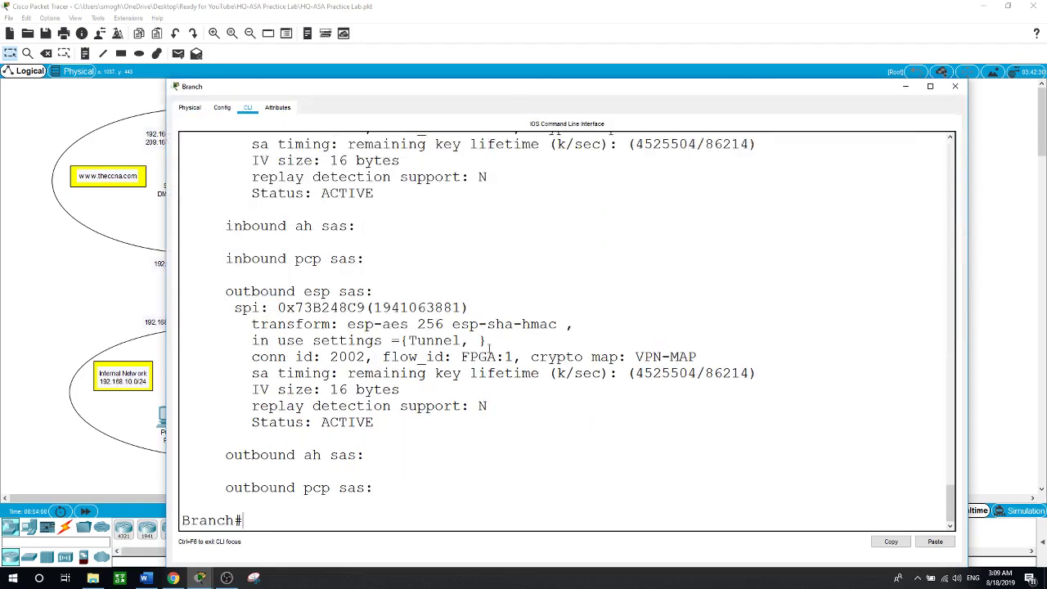
pyautogui.scroll(6, 479, 372)
pyautogui.scroll(1, 478, 372)
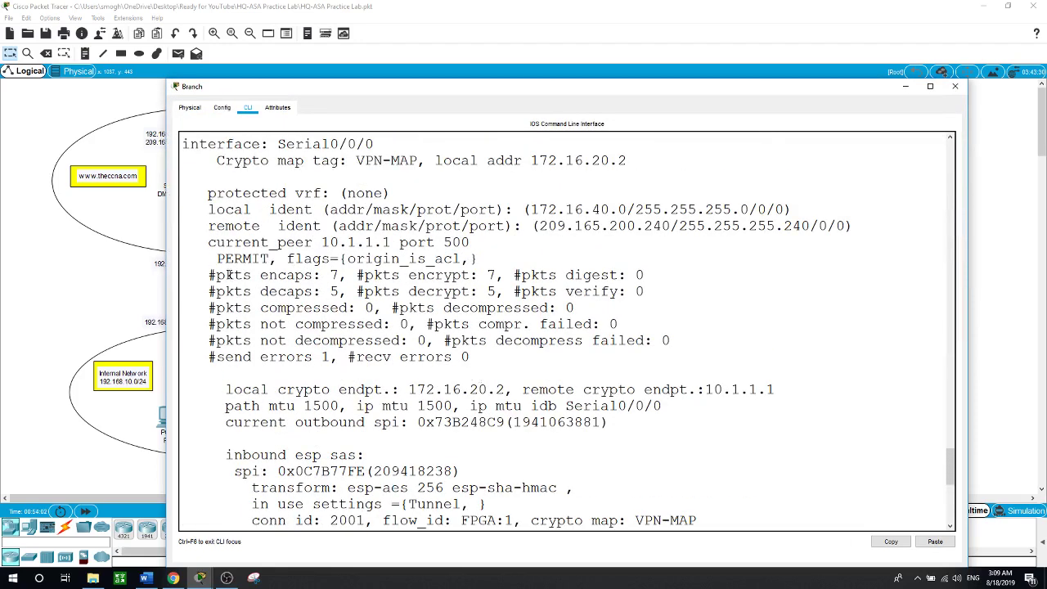
pyautogui.click(55, 289)
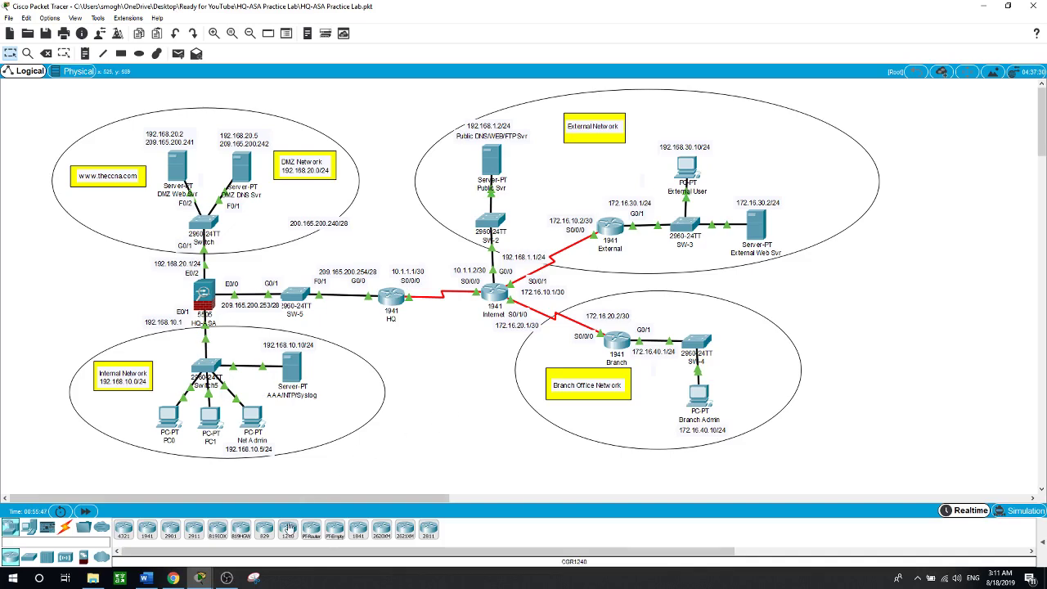
# - Bring the OBS Studio window to the front from the taskbar
pyautogui.click(227, 577)
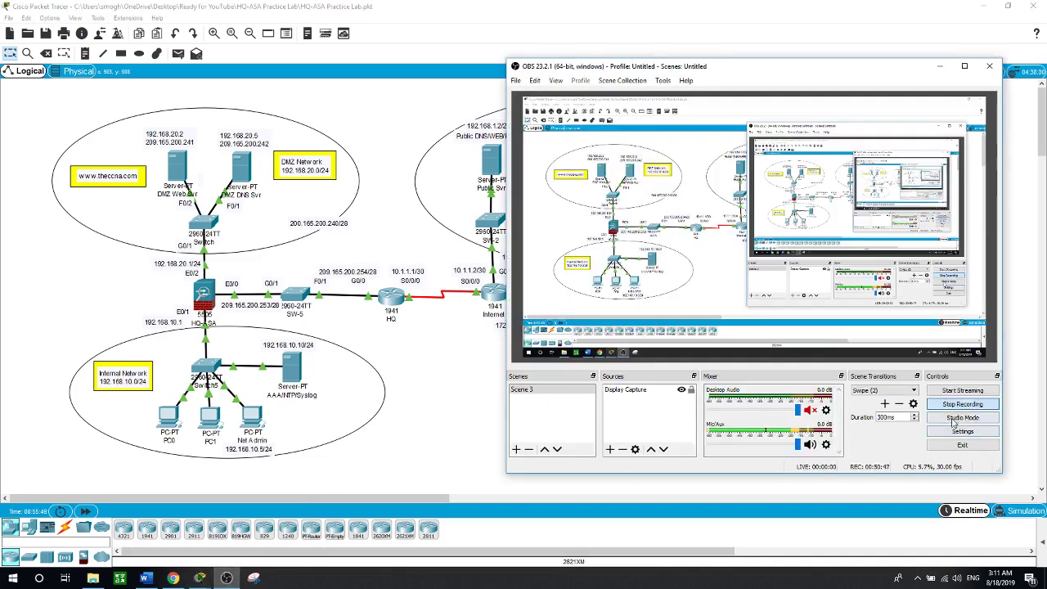